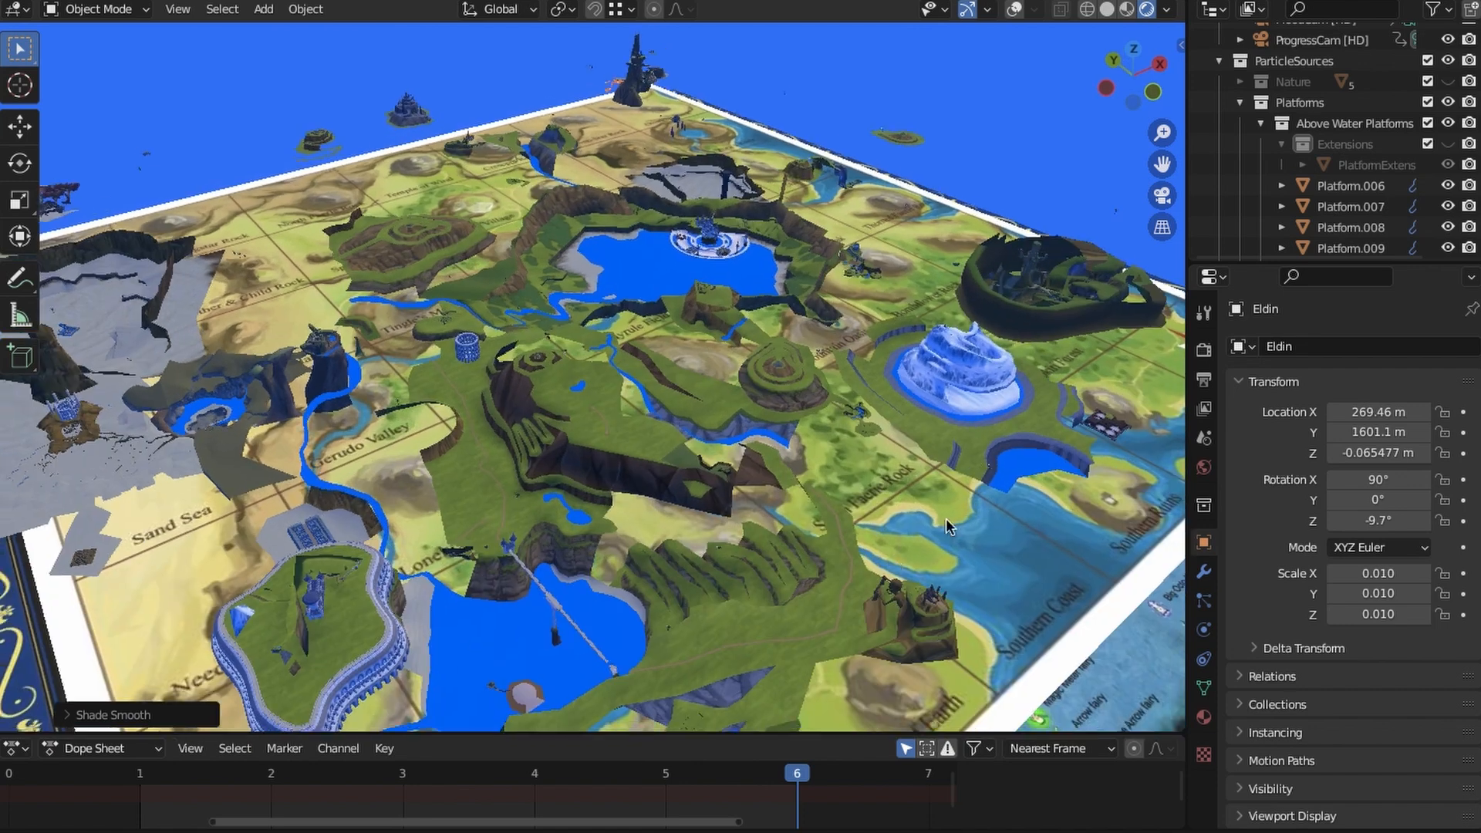
# Examine the southern edge of the terrain map around the Temple of Earth, including the island village and nearby cliffs.
pyautogui.scroll(2, 907, 551)
pyautogui.keyDown('shift'); pyautogui.moveTo(907, 569); pyautogui.dragTo(572, 567, button='middle'); pyautogui.keyUp('shift')
pyautogui.scroll(2, 902, 497)
pyautogui.scroll(1, 875, 555)
pyautogui.scroll(6, 725, 512)
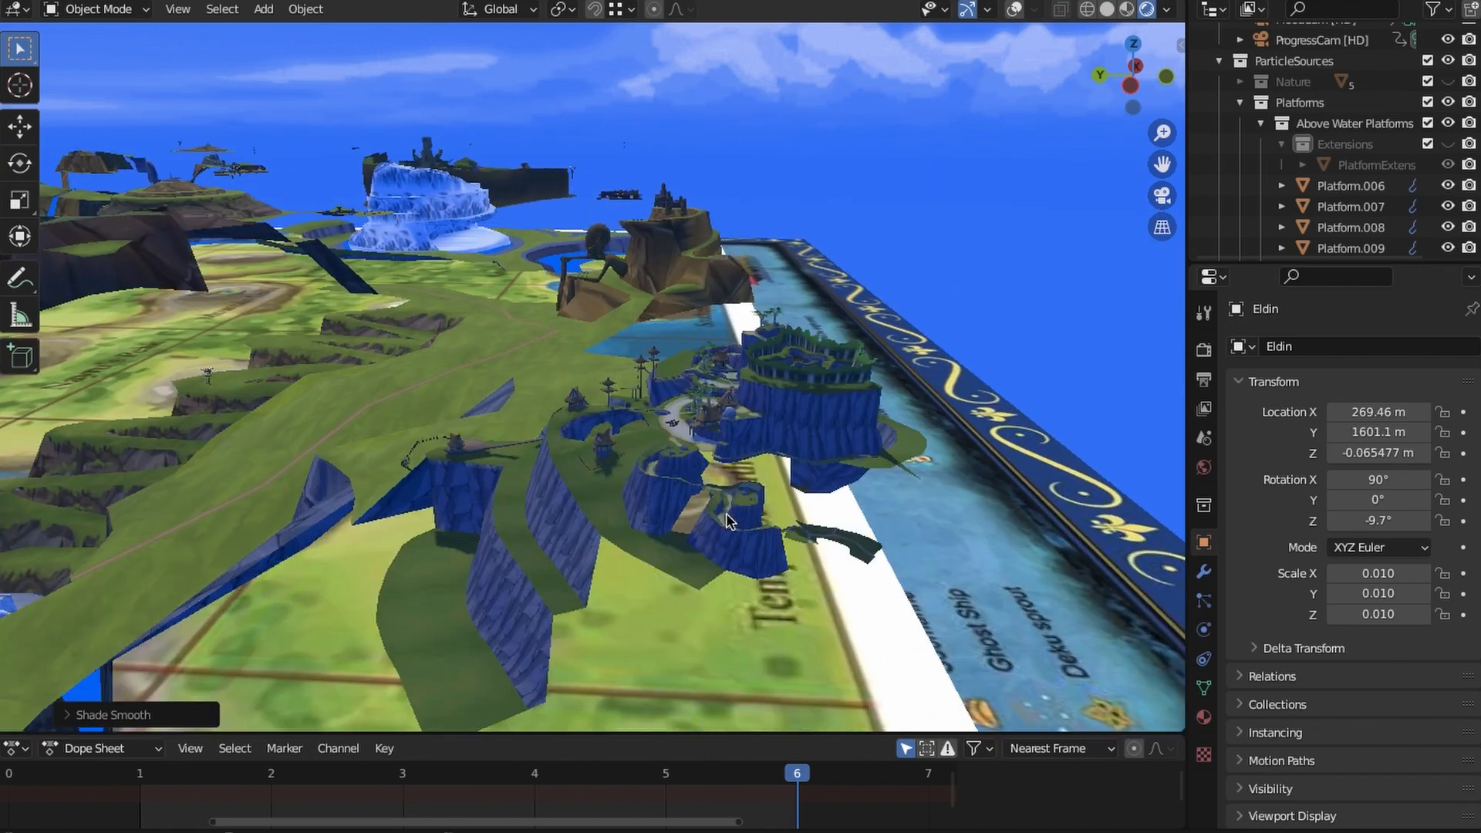
pyautogui.scroll(-3, 728, 486)
pyautogui.scroll(-2, 727, 520)
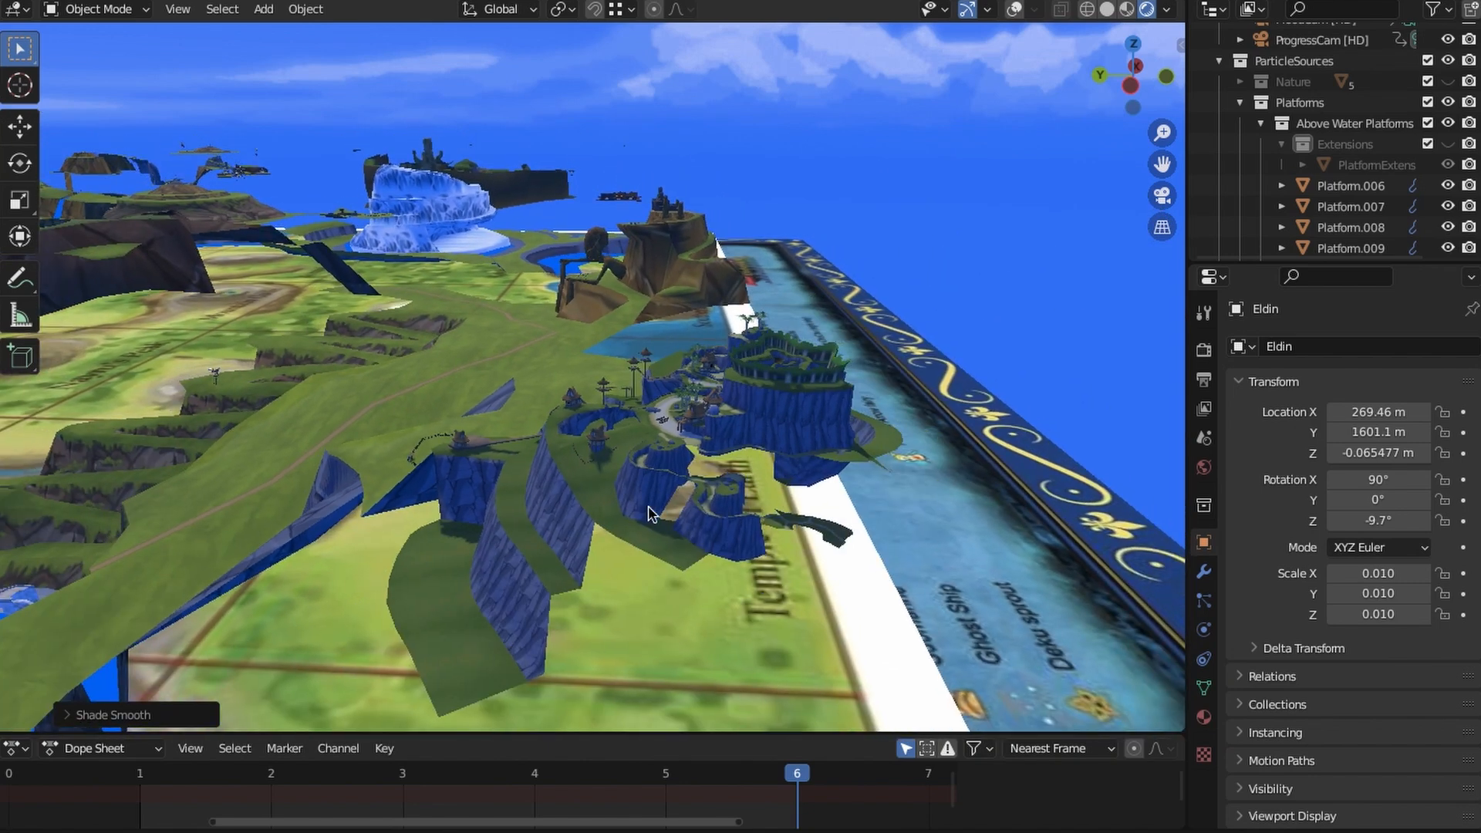
pyautogui.keyDown('shift'); pyautogui.moveTo(648, 512); pyautogui.dragTo(856, 512, button='middle'); pyautogui.keyUp('shift')
pyautogui.moveTo(547, 515)
pyautogui.keyDown('shift'); pyautogui.mouseDown(button='middle')
pyautogui.moveTo(864, 515)
pyautogui.moveTo(748, 486)
pyautogui.mouseUp(button='middle'); pyautogui.keyUp('shift')
pyautogui.moveTo(553, 482)
pyautogui.keyDown('shift'); pyautogui.mouseDown(button='middle')
pyautogui.moveTo(631, 512)
pyautogui.moveTo(661, 557)
pyautogui.mouseUp(button='middle'); pyautogui.keyUp('shift')
pyautogui.scroll(4, 716, 530)
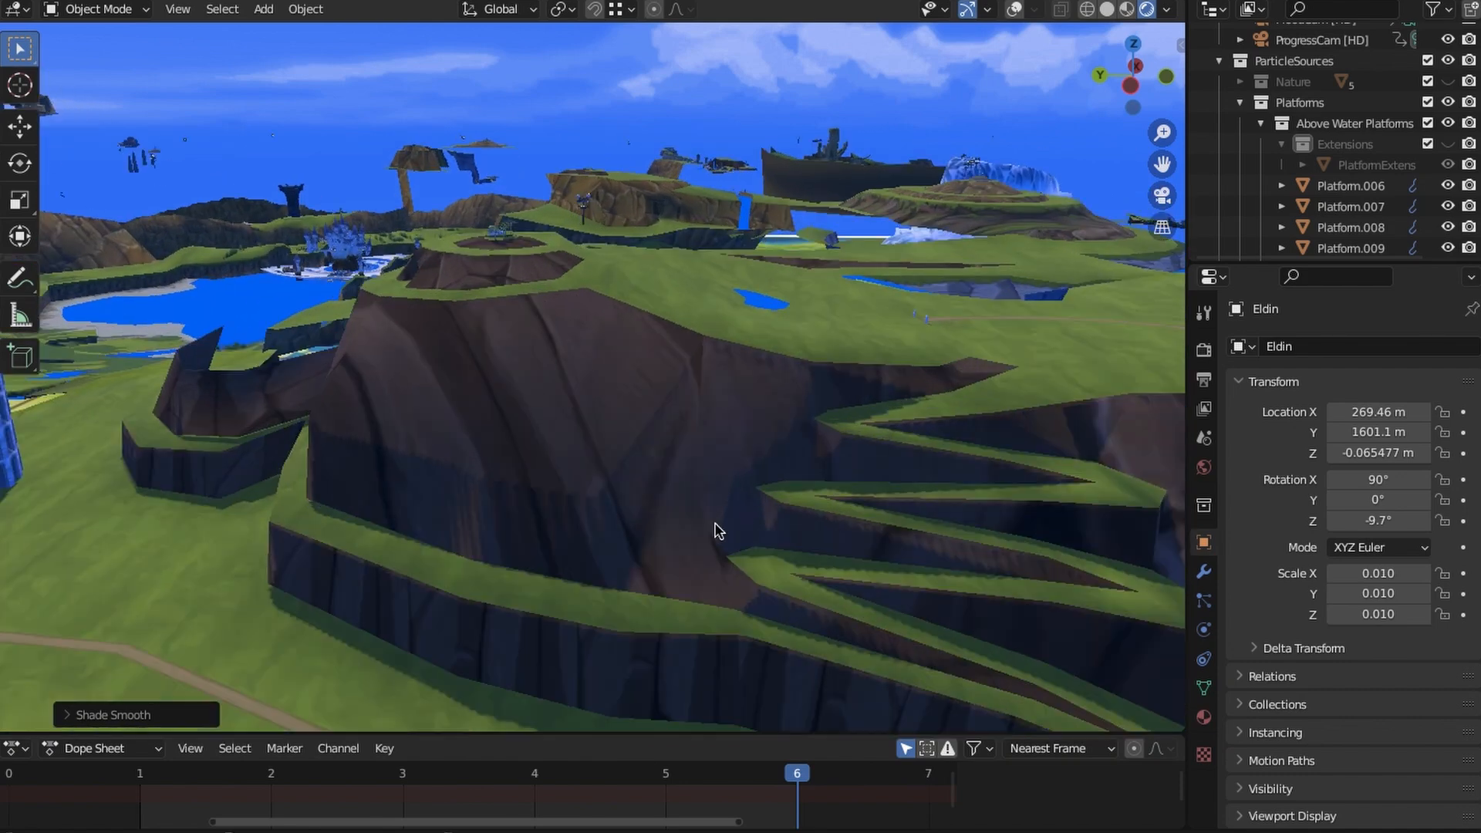
# Examine the stepped central plateau, the palm-tree shrine on its summit and the round tower in the field.
pyautogui.keyDown('shift'); pyautogui.moveTo(578, 408); pyautogui.dragTo(734, 488, button='middle'); pyautogui.keyUp('shift')
pyautogui.scroll(7, 731, 455)
pyautogui.keyDown('shift'); pyautogui.moveTo(728, 409); pyautogui.dragTo(871, 515, button='middle'); pyautogui.keyUp('shift')
pyautogui.scroll(5, 697, 423)
pyautogui.keyDown('shift'); pyautogui.moveTo(825, 378); pyautogui.dragTo(841, 461, button='middle'); pyautogui.keyUp('shift')
pyautogui.scroll(4, 847, 430)
pyautogui.scroll(4, 847, 430)
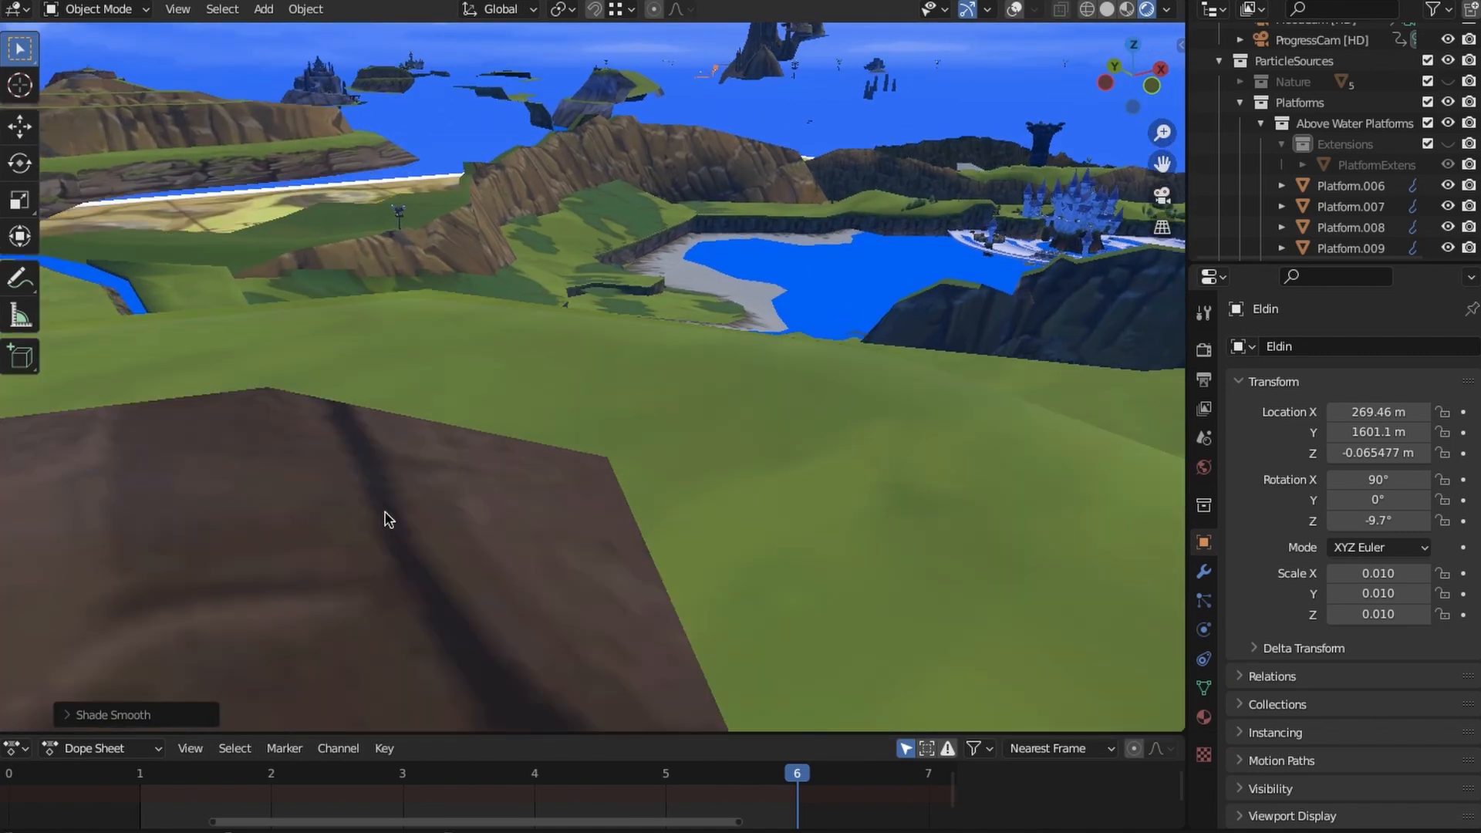
pyautogui.keyDown('shift'); pyautogui.moveTo(384, 511); pyautogui.dragTo(802, 493, button='middle'); pyautogui.keyUp('shift')
pyautogui.scroll(-3, 386, 506)
pyautogui.scroll(4, 372, 505)
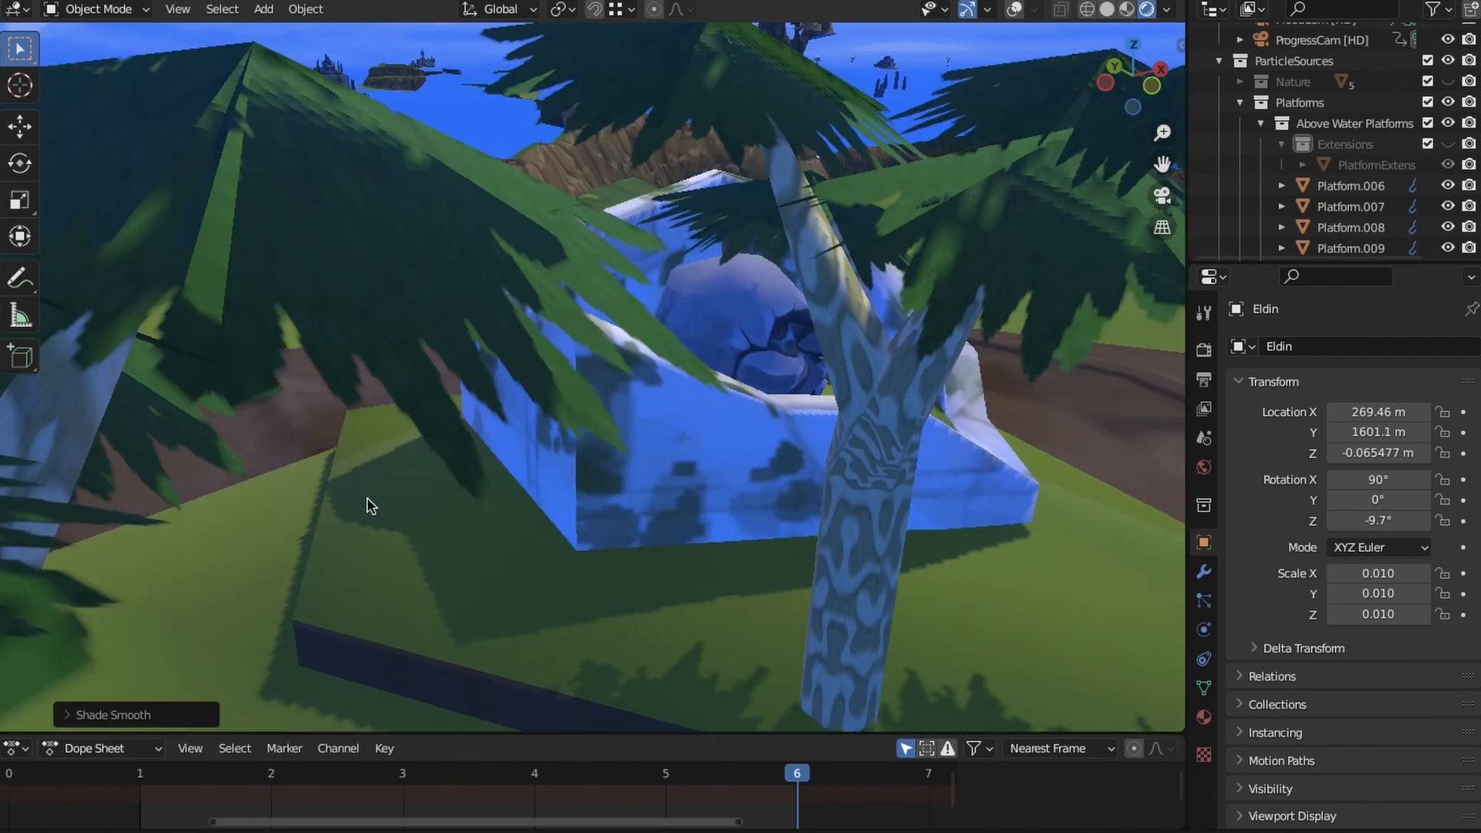
pyautogui.keyDown('shift'); pyautogui.moveTo(377, 506); pyautogui.dragTo(1126, 466, button='middle'); pyautogui.keyUp('shift')
pyautogui.moveTo(586, 486); pyautogui.dragTo(701, 534, button='middle')
pyautogui.moveTo(609, 336); pyautogui.dragTo(620, 412, button='middle')
pyautogui.scroll(-5, 620, 413)
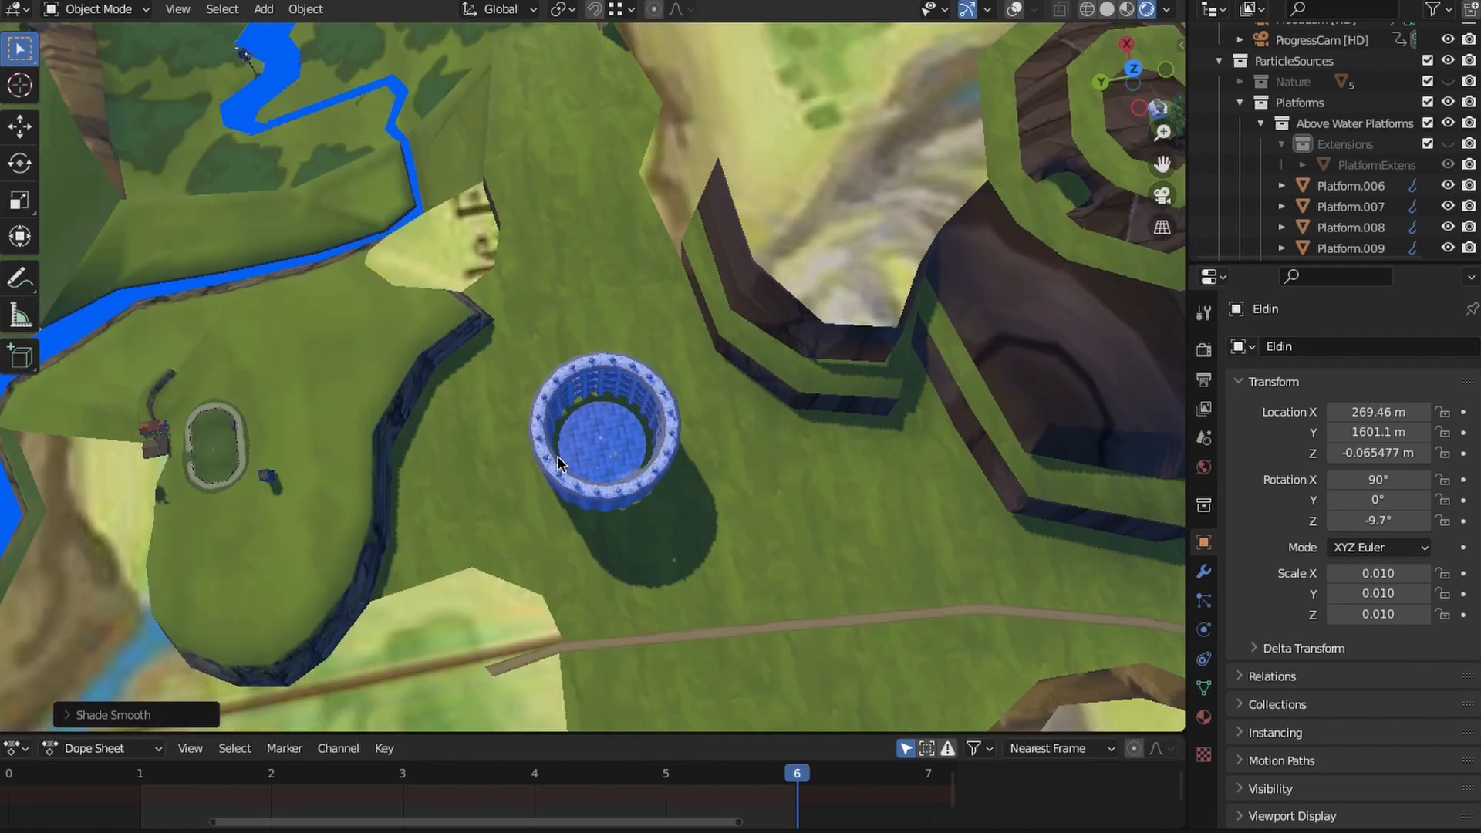
# Inspect the river, shoreline and surrounding cliffs of the large central lake.
pyautogui.keyDown('shift'); pyautogui.moveTo(838, 469); pyautogui.dragTo(1173, 466, button='middle'); pyautogui.keyUp('shift')
pyautogui.moveTo(704, 423); pyautogui.dragTo(498, 439, button='middle')
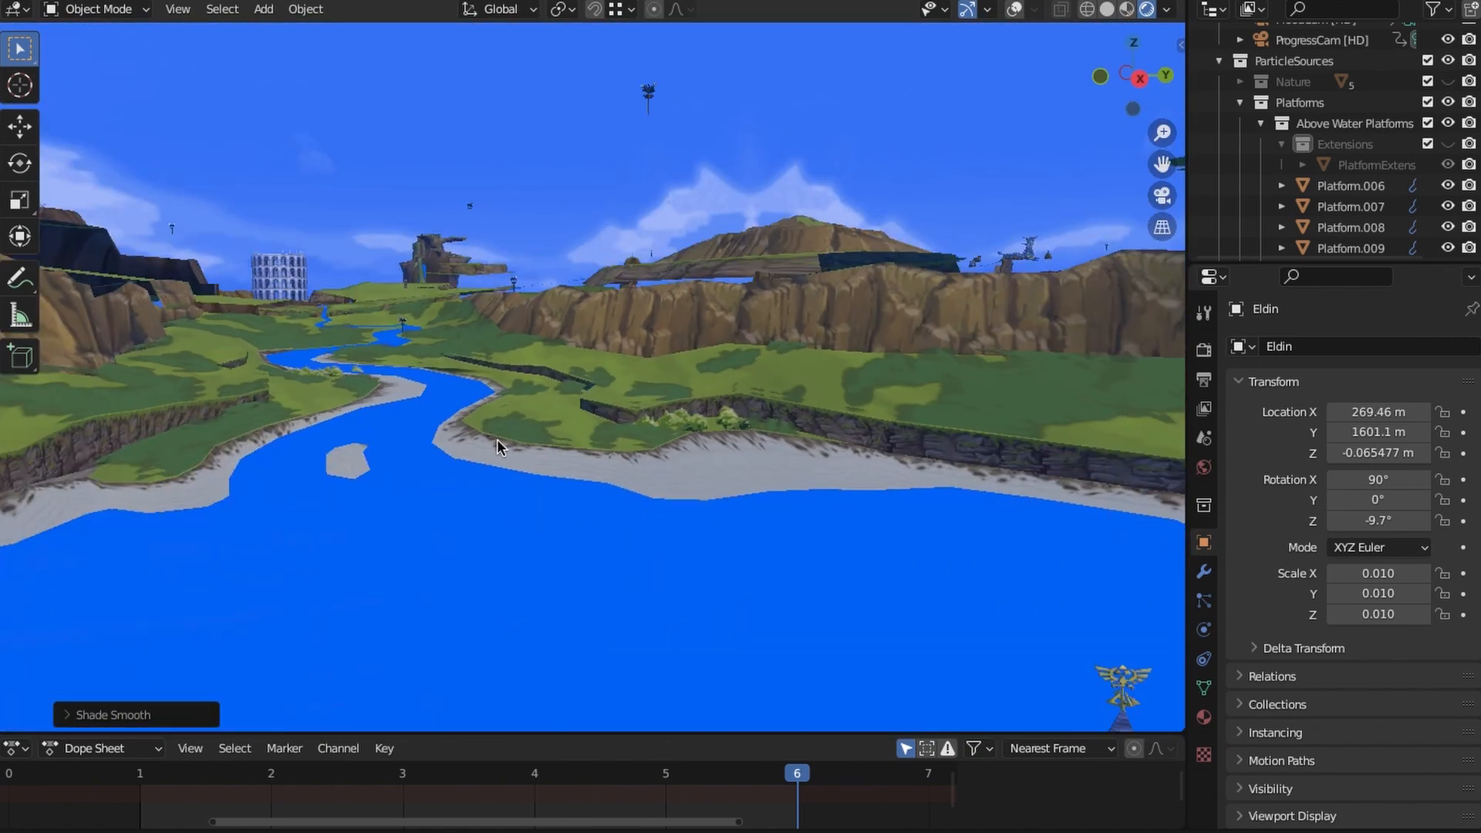
pyautogui.scroll(-3, 509, 479)
pyautogui.keyDown('shift'); pyautogui.moveTo(552, 526); pyautogui.dragTo(512, 433, button='middle'); pyautogui.keyUp('shift')
pyautogui.keyDown('shift'); pyautogui.moveTo(779, 432); pyautogui.dragTo(771, 479, button='middle'); pyautogui.keyUp('shift')
pyautogui.keyDown('shift'); pyautogui.moveTo(771, 479); pyautogui.dragTo(656, 486, button='middle'); pyautogui.keyUp('shift')
pyautogui.keyDown('shift'); pyautogui.moveTo(656, 486); pyautogui.dragTo(339, 591, button='middle'); pyautogui.keyUp('shift')
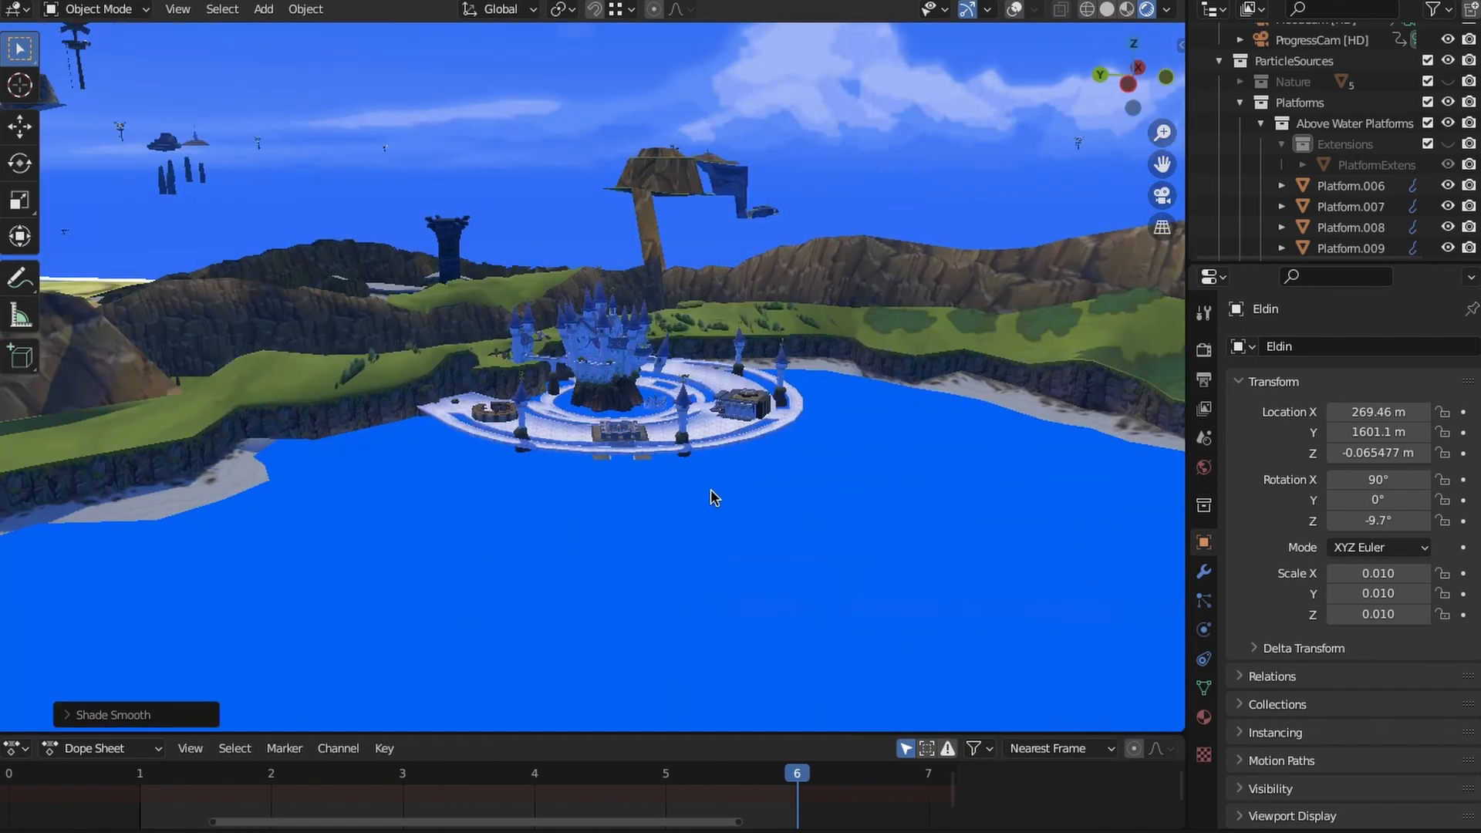
# Examine the castle on the lake up close, including its towers, fountain and ringed stone plaza.
pyautogui.scroll(7, 711, 489)
pyautogui.keyDown('shift'); pyautogui.moveTo(723, 442); pyautogui.dragTo(674, 603, button='middle'); pyautogui.keyUp('shift')
pyautogui.scroll(10, 665, 600)
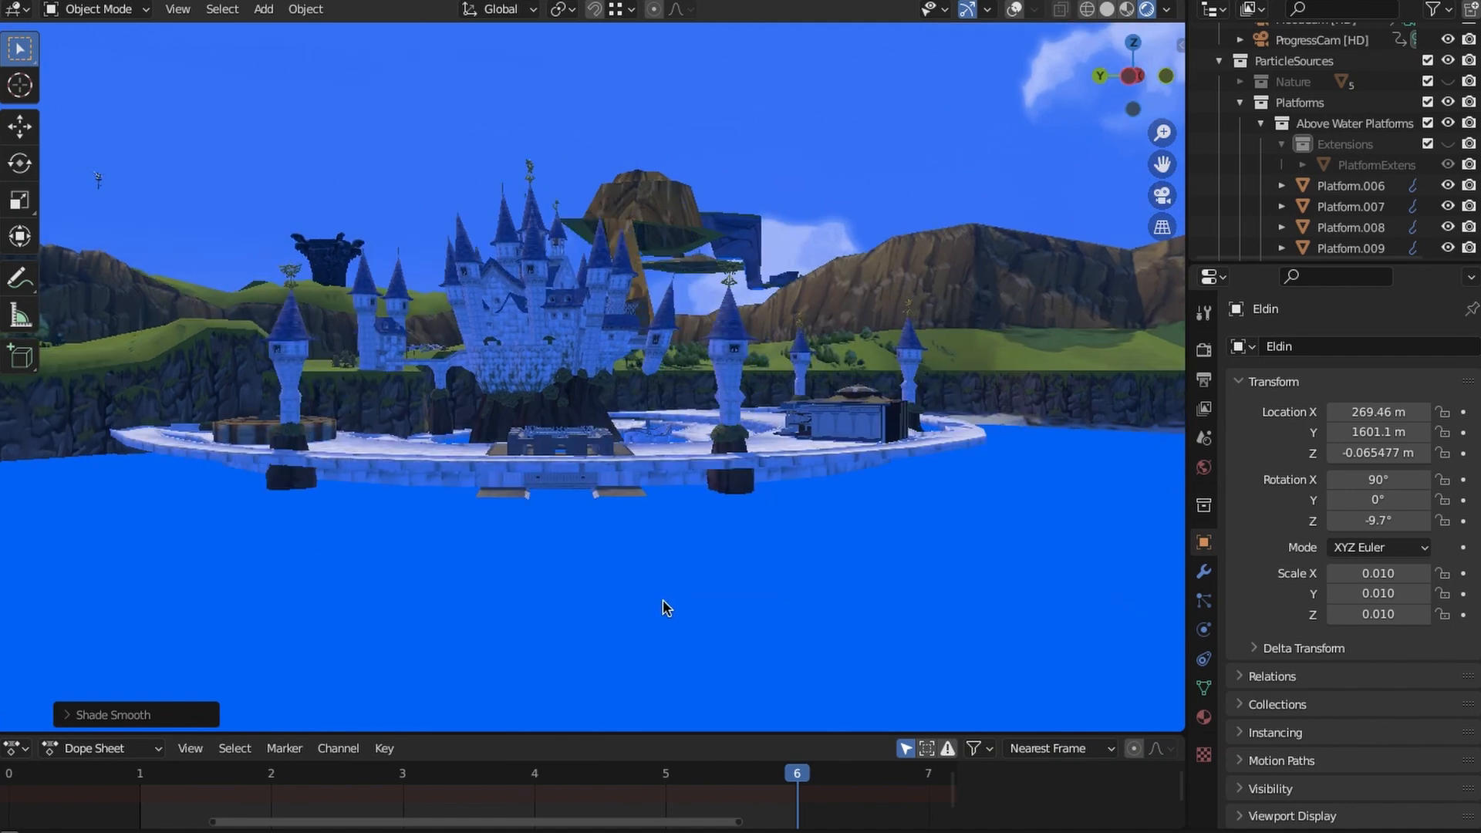
pyautogui.scroll(8, 668, 524)
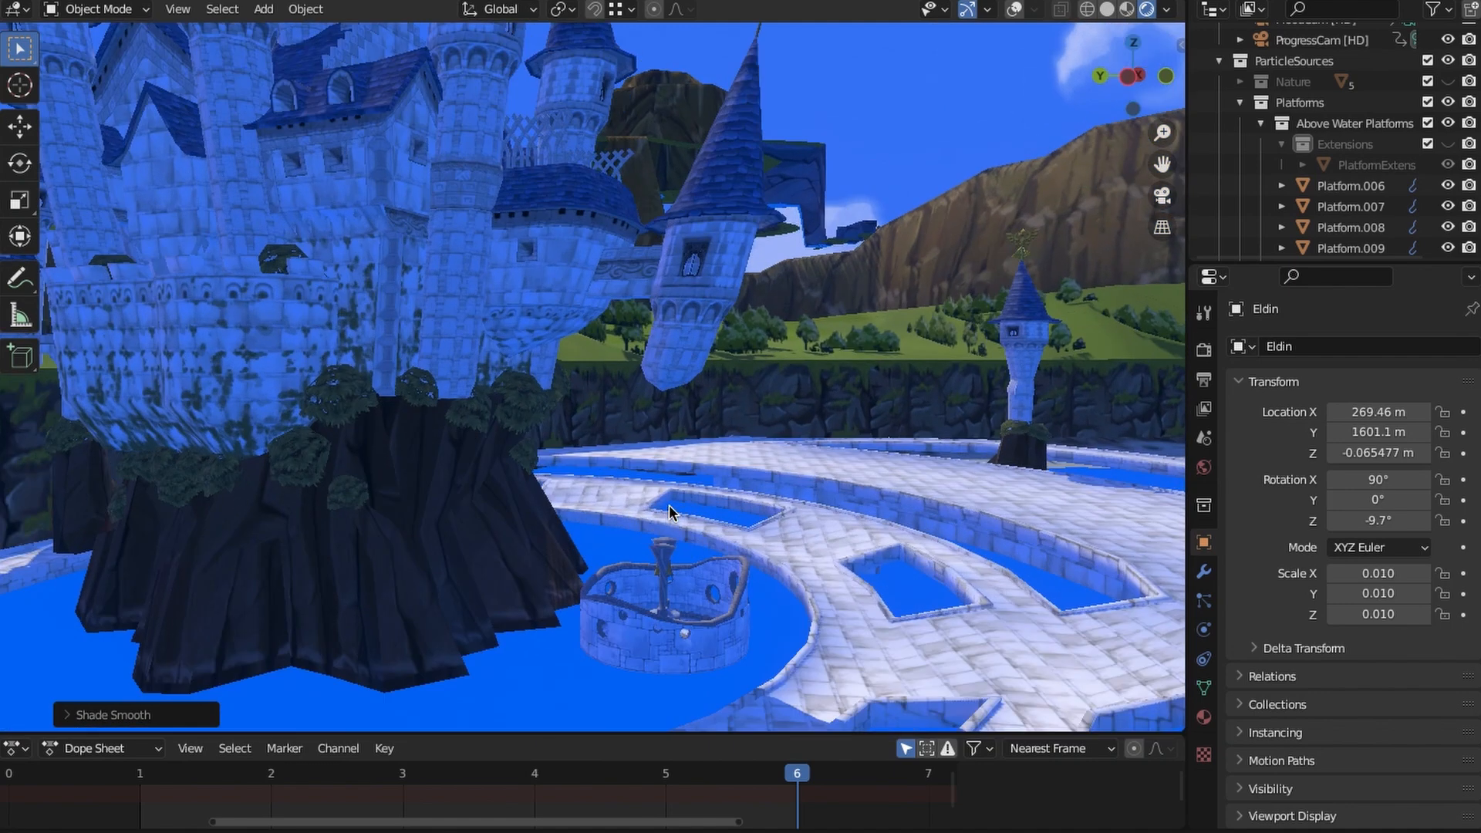
pyautogui.scroll(-15, 662, 543)
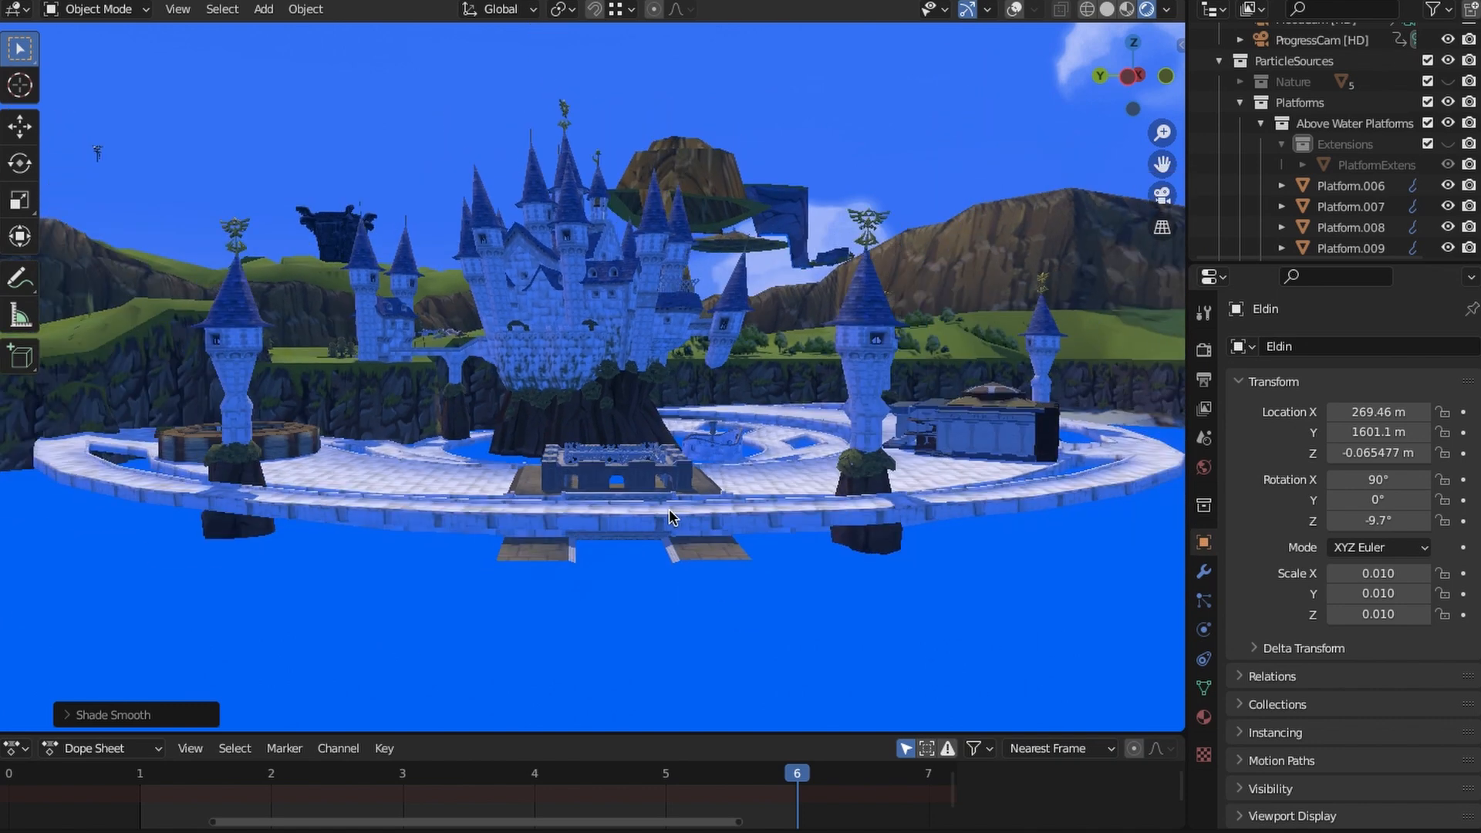
pyautogui.moveTo(669, 507); pyautogui.dragTo(755, 442, button='middle')
pyautogui.scroll(4, 671, 456)
pyautogui.scroll(-3, 755, 442)
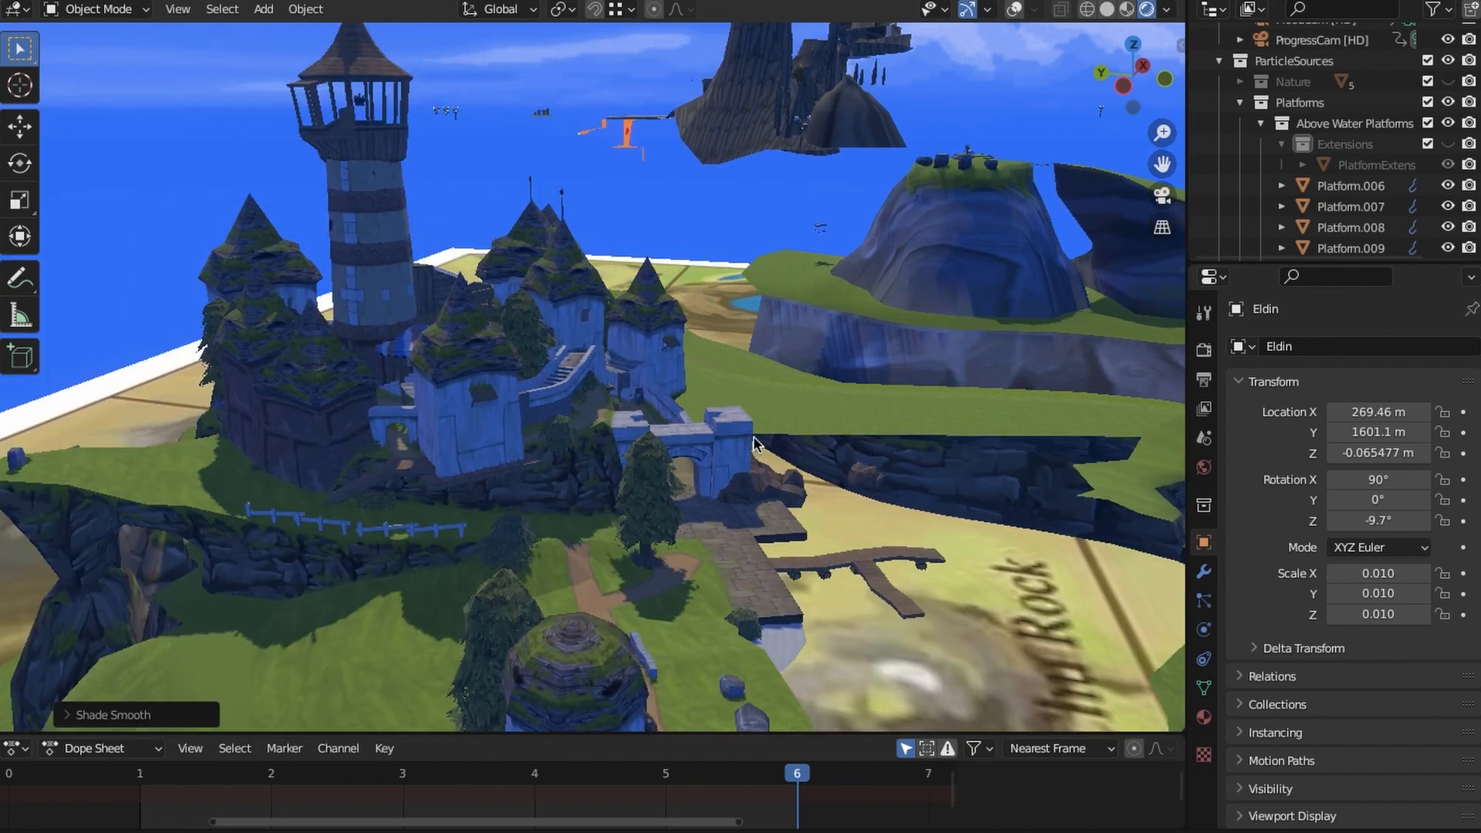
# Review the mossy fortress near Crescent Rock and its place among the surrounding landmasses on the whole map.
pyautogui.scroll(-8, 540, 500)
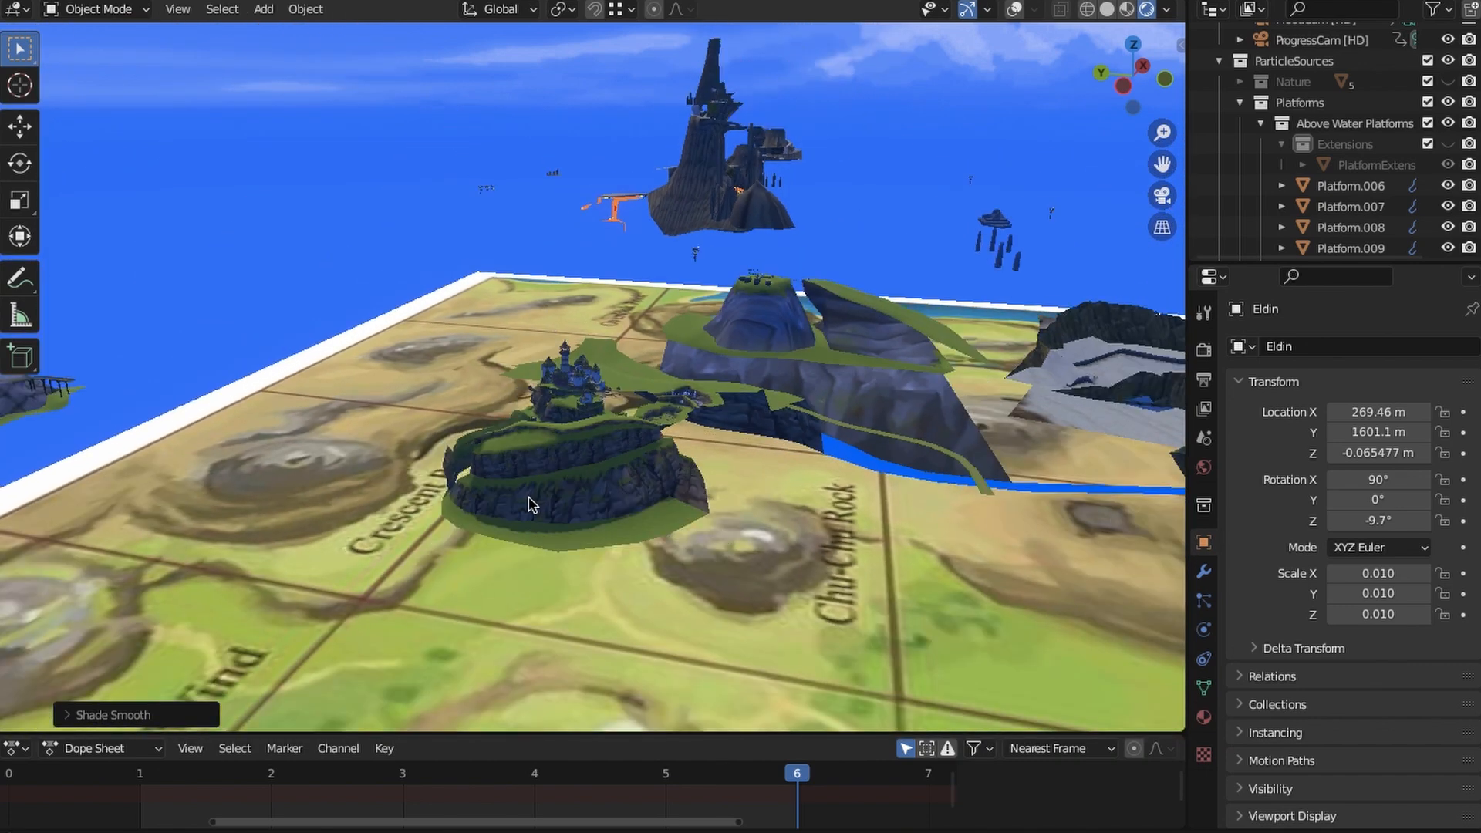
pyautogui.scroll(-3, 533, 505)
pyautogui.keyDown('shift'); pyautogui.moveTo(533, 505); pyautogui.dragTo(792, 474, button='middle'); pyautogui.keyUp('shift')
pyautogui.scroll(-4, 791, 474)
pyautogui.moveTo(734, 524); pyautogui.dragTo(929, 483, button='middle')
pyautogui.scroll(-3, 717, 546)
pyautogui.scroll(-2, 918, 536)
pyautogui.moveTo(931, 557); pyautogui.dragTo(648, 316, button='middle')
pyautogui.scroll(-4, 732, 598)
pyautogui.scroll(-2, 743, 409)
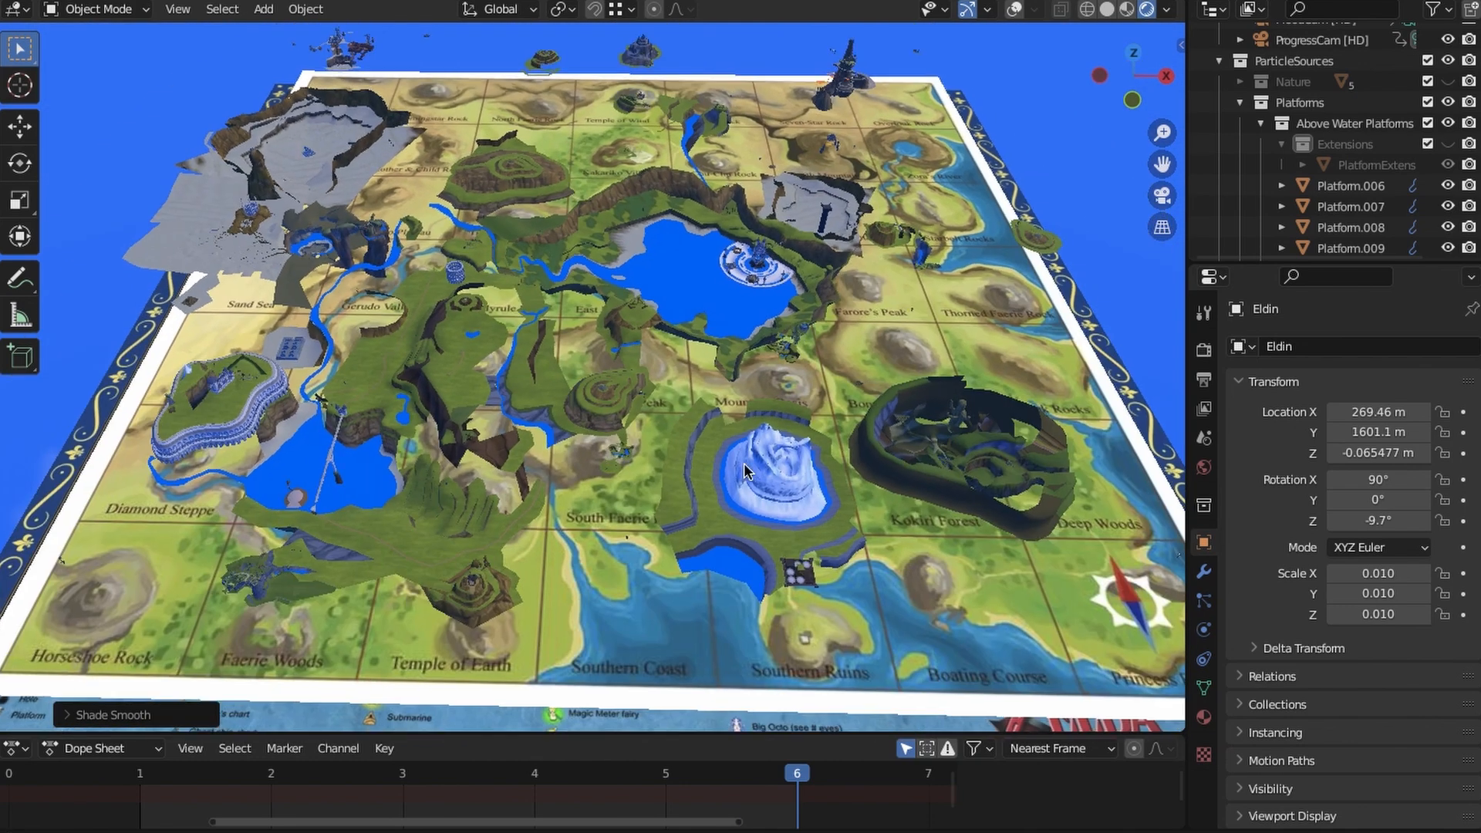
# Review the layout of the entire map from a straight top-down orthographic view.
pyautogui.moveTo(739, 432); pyautogui.dragTo(740, 567, button='middle')
pyautogui.scroll(-2, 742, 524)
pyautogui.scroll(-1, 741, 567)
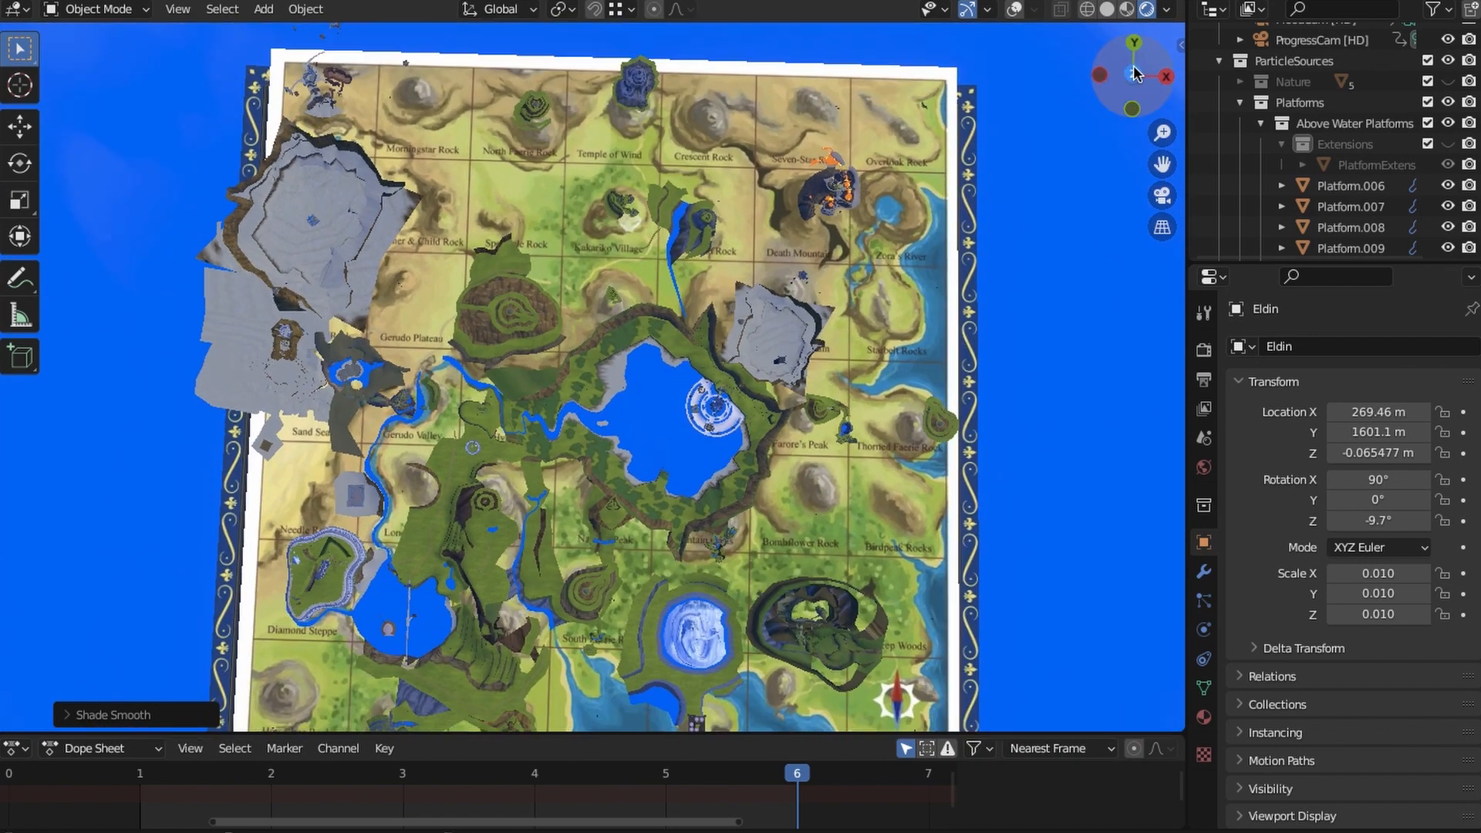
pyautogui.click(1134, 75)
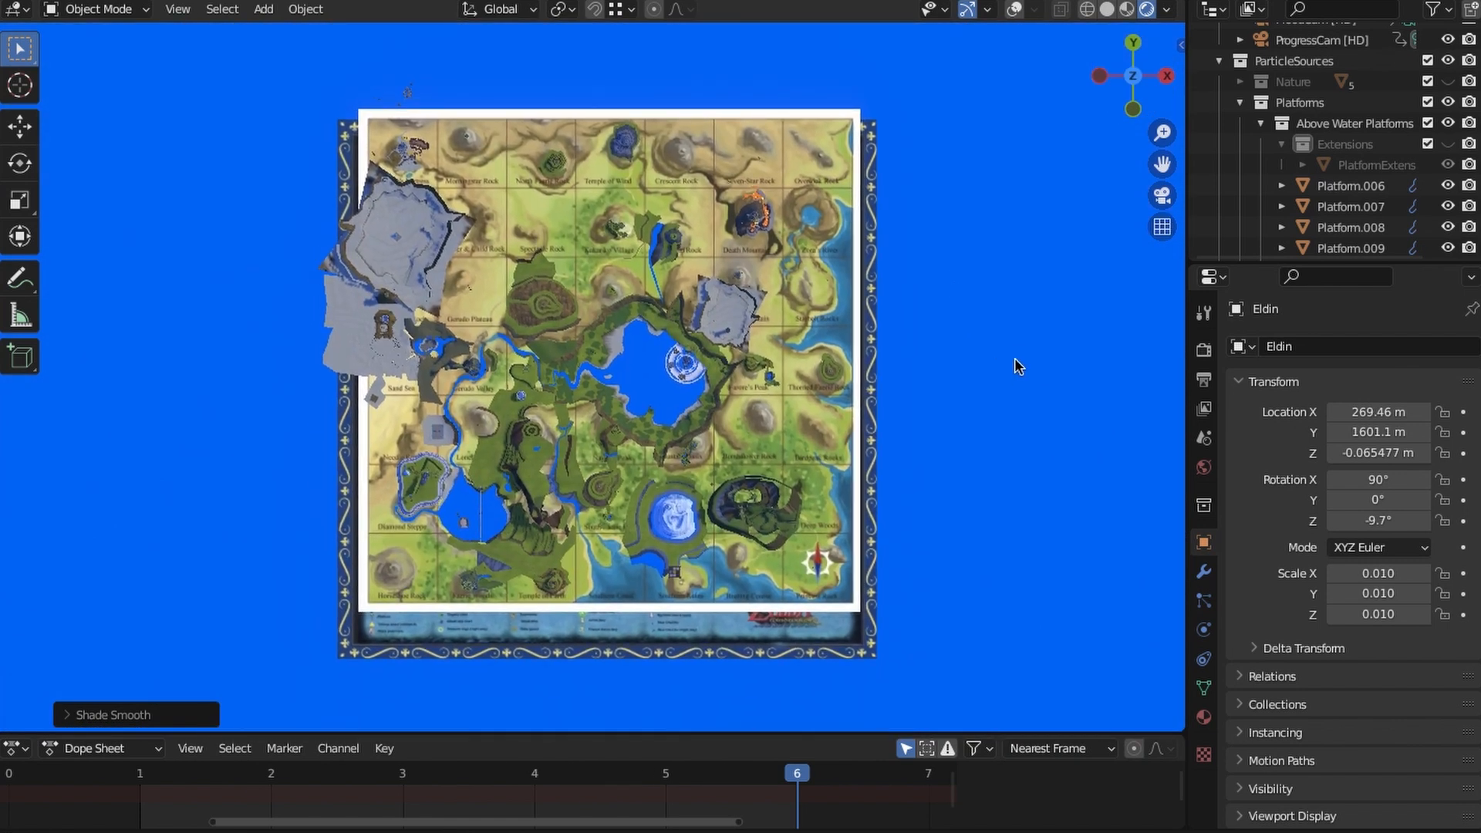
pyautogui.scroll(2, 1015, 358)
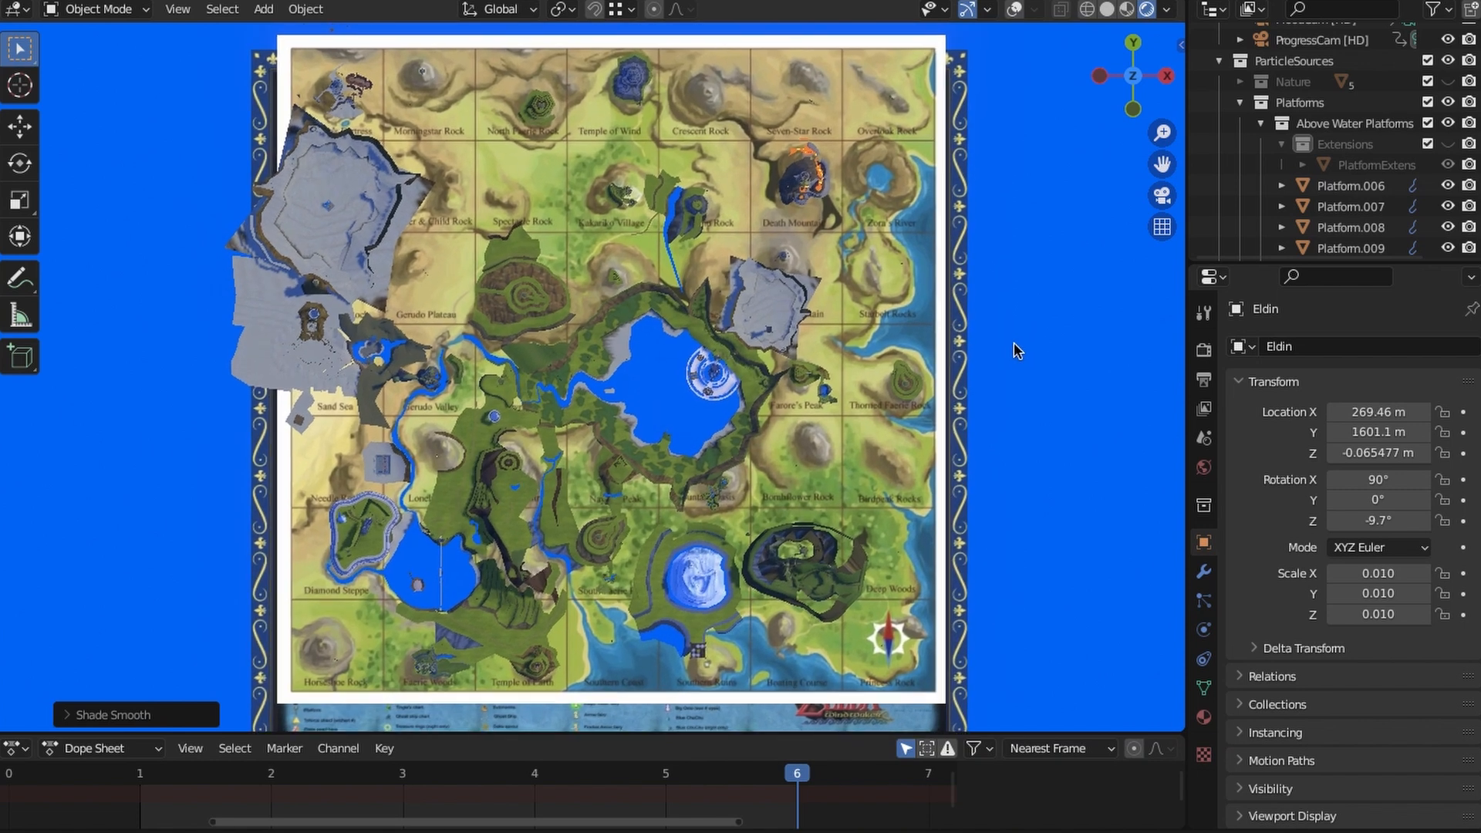
pyautogui.scroll(2, 1013, 343)
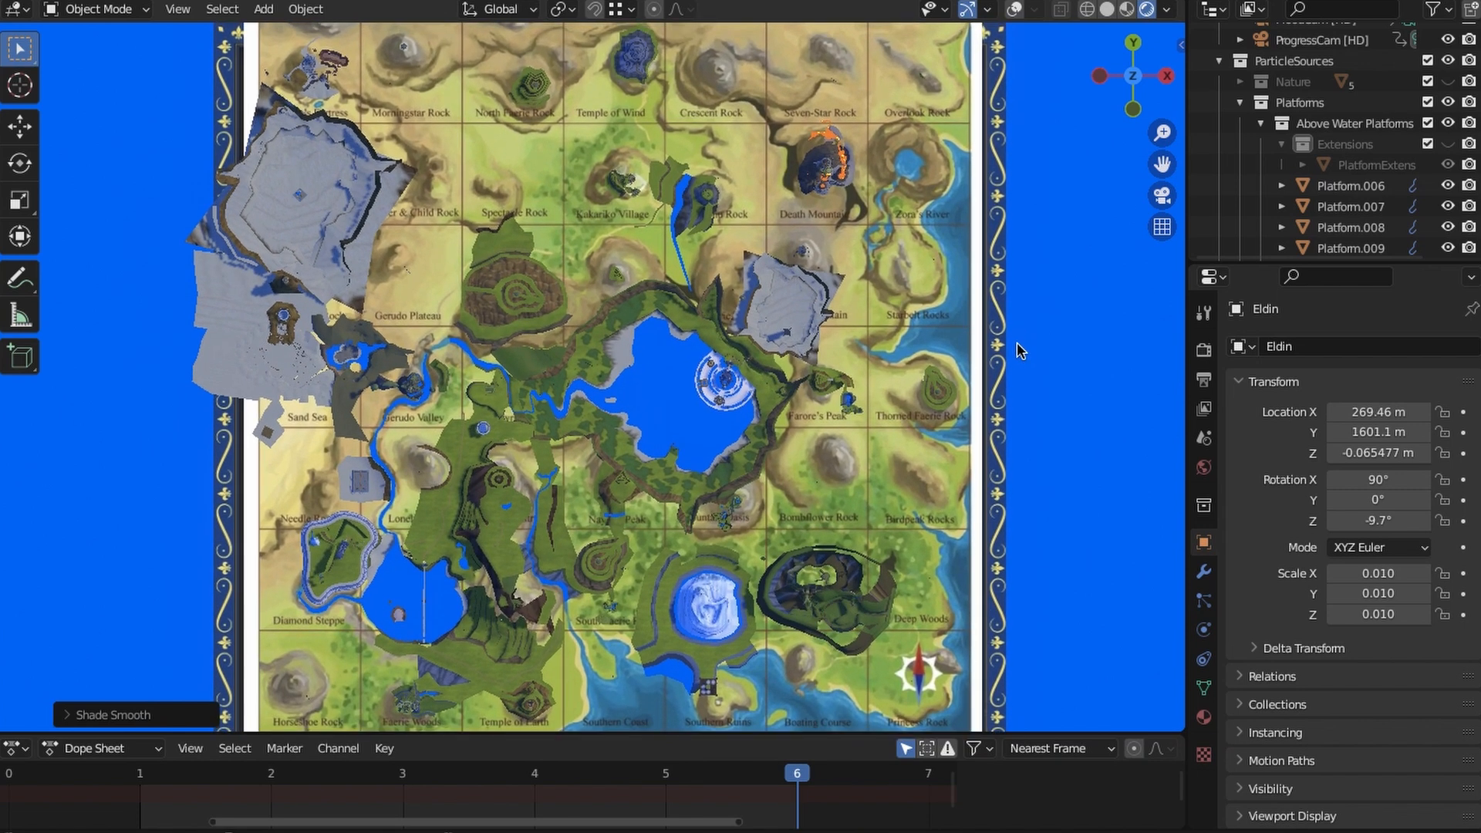
pyautogui.scroll(-1, 1016, 345)
pyautogui.press('z')
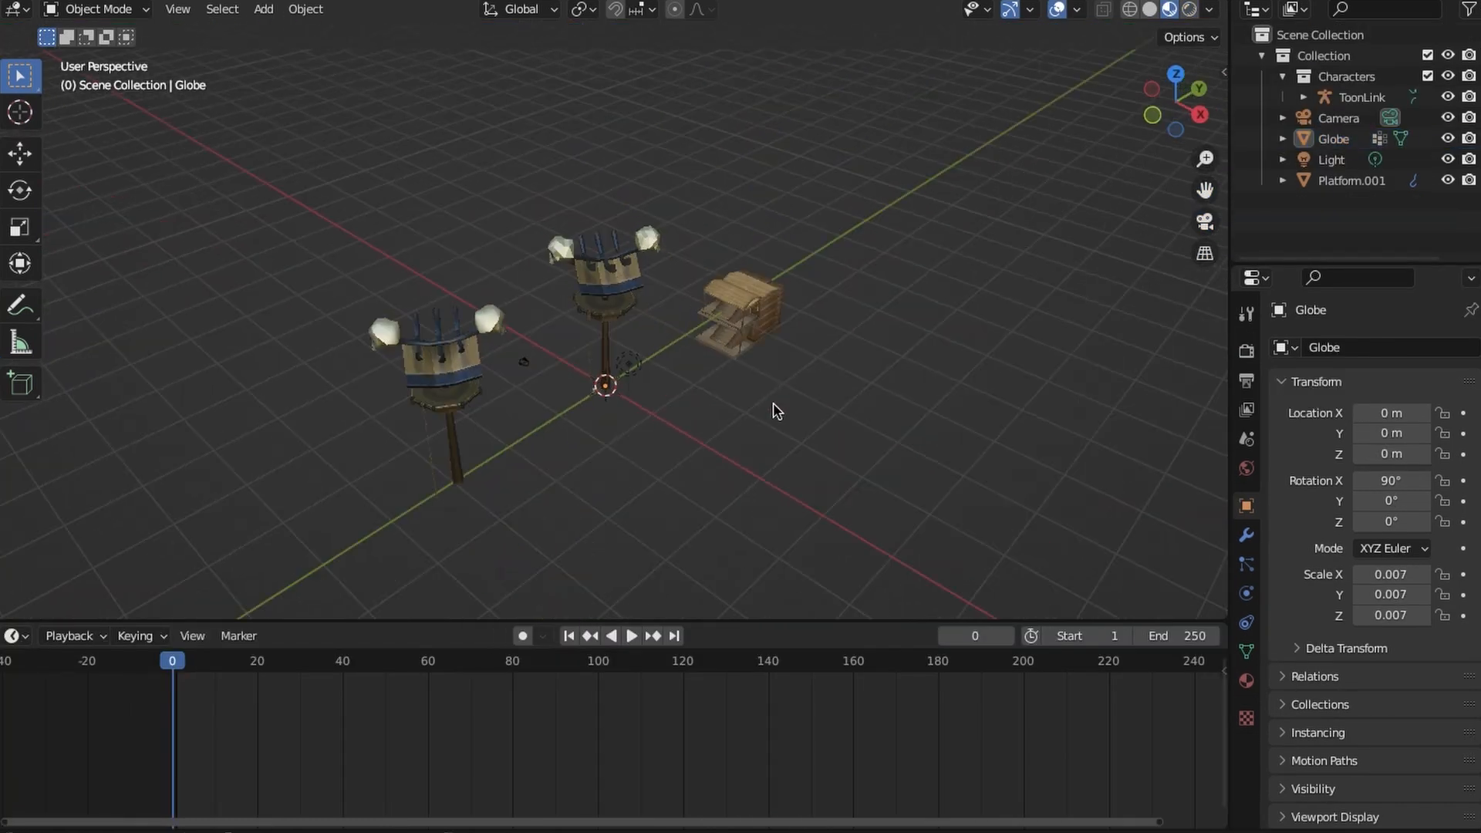
# Split the workspace and set up a second, narrower 3D viewport that frames the textured watchtower in perspective.
pyautogui.moveTo(706, 382); pyautogui.dragTo(486, 348, button='middle')
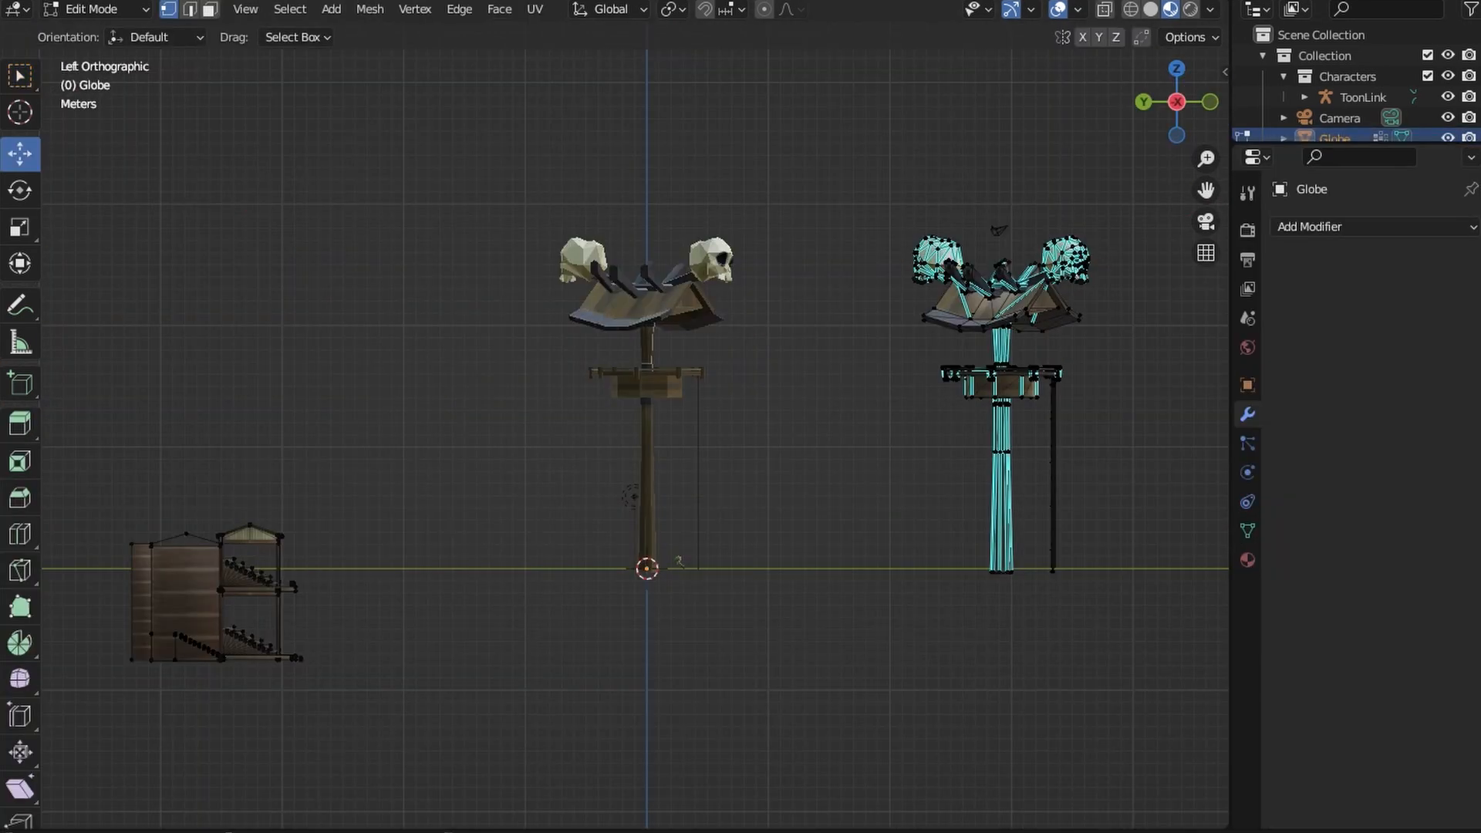
pyautogui.scroll(-2, 707, 403)
pyautogui.moveTo(708, 403); pyautogui.dragTo(1006, 284, button='middle')
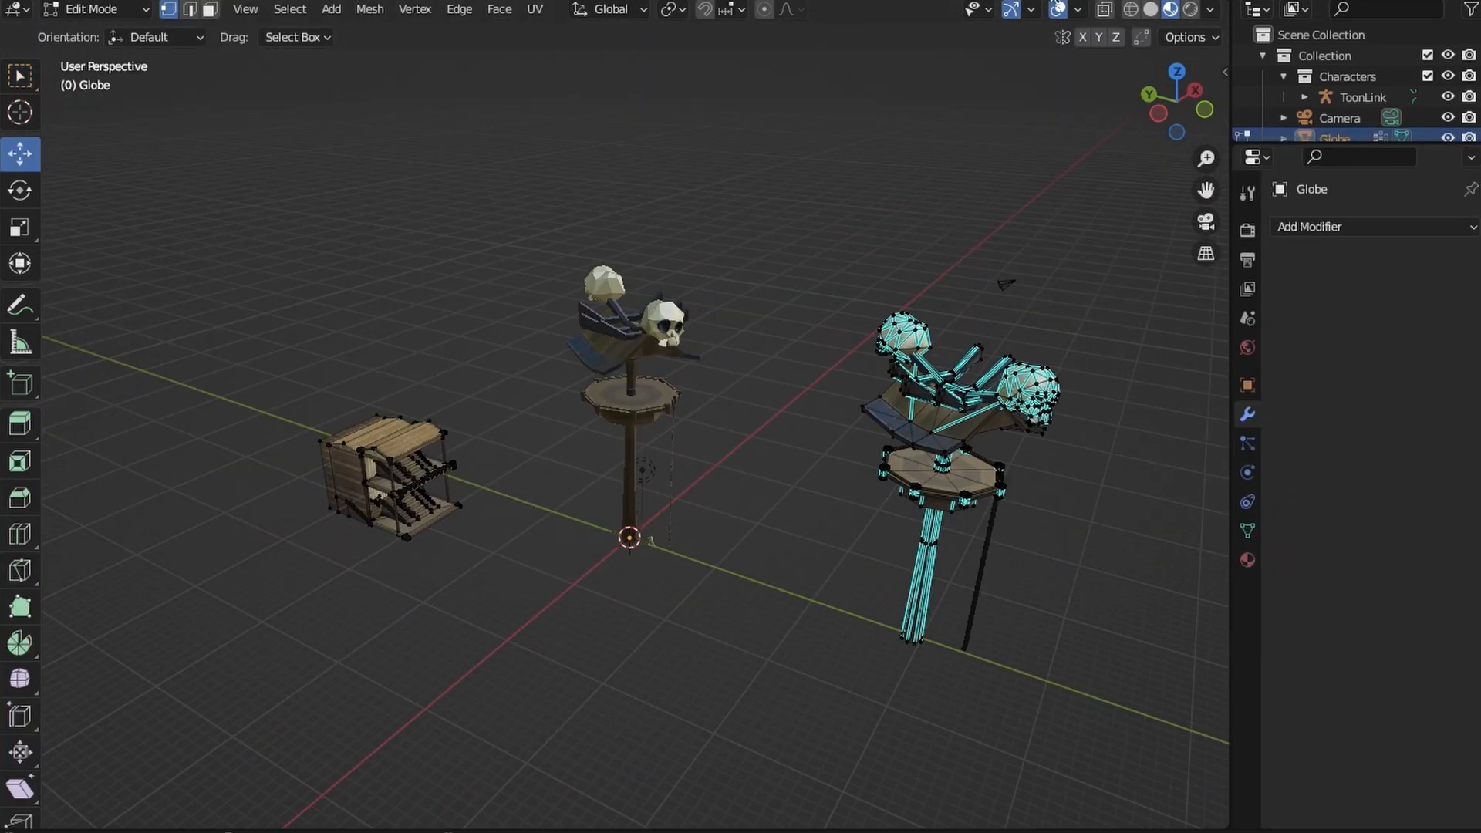
pyautogui.moveTo(1033, 32)
pyautogui.click(1126, 232)
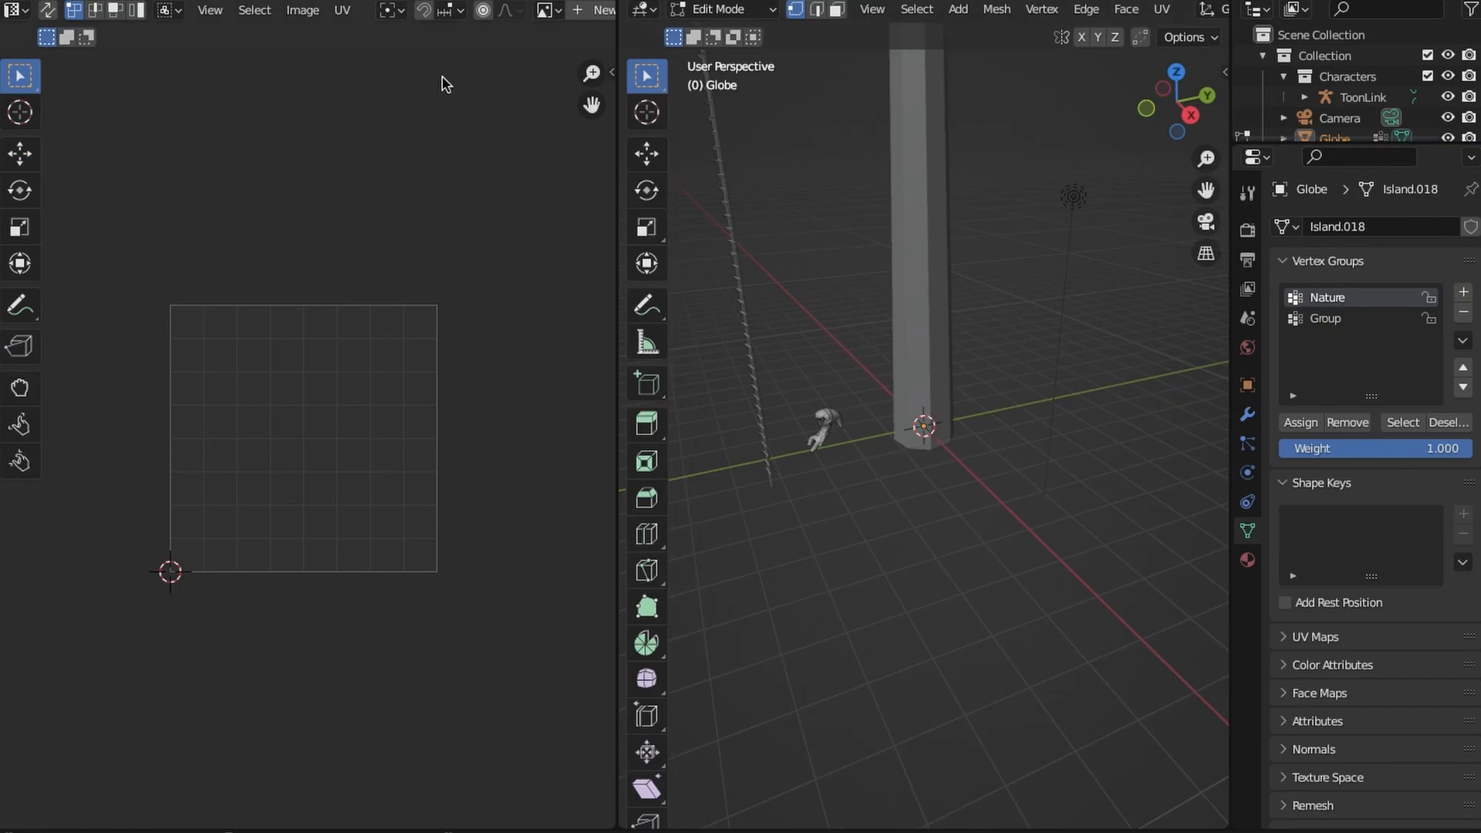
pyautogui.hotkey('shift', 'F5')
pyautogui.scroll(-8, 417, 533)
pyautogui.click(569, 83)
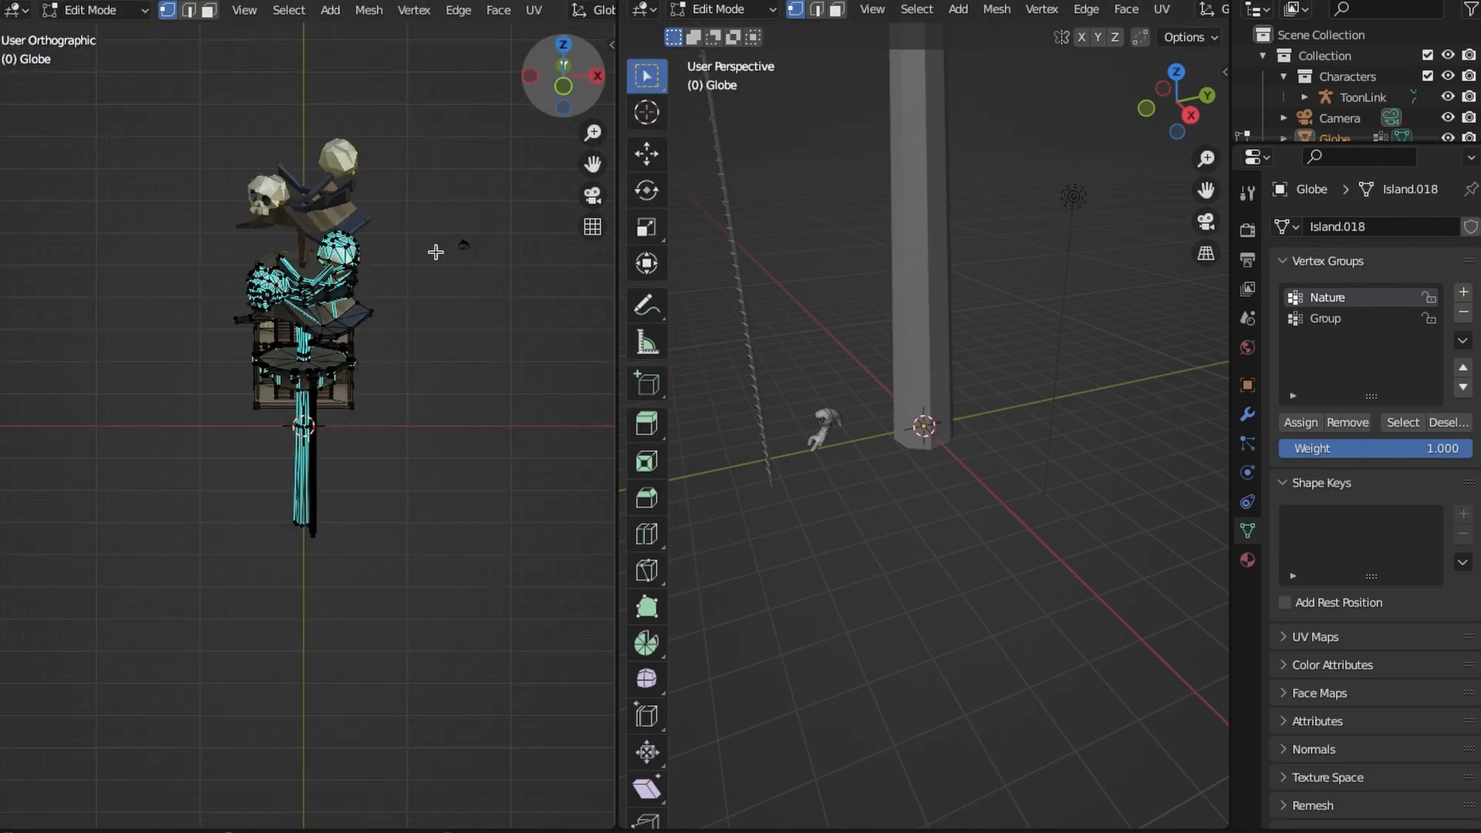
pyautogui.click(593, 196)
pyautogui.moveTo(404, 386)
pyautogui.mouseDown(button='middle')
pyautogui.moveTo(419, 355)
pyautogui.moveTo(405, 401)
pyautogui.mouseUp(button='middle')
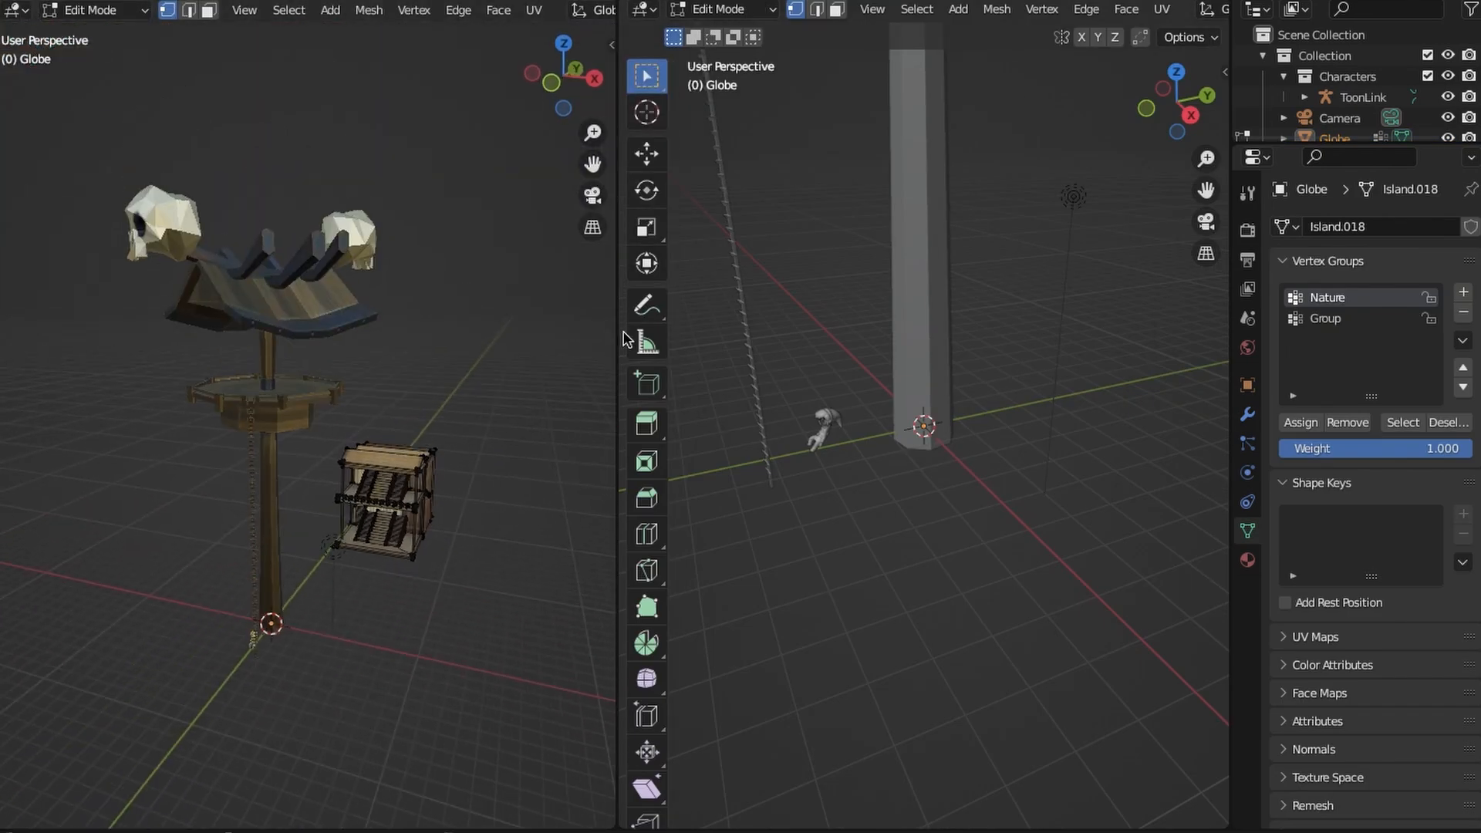
pyautogui.moveTo(618, 338); pyautogui.dragTo(492, 340)
pyautogui.moveTo(308, 409); pyautogui.dragTo(340, 421, button='middle')
pyautogui.scroll(2, 339, 422)
pyautogui.scroll(1, 340, 422)
# Replace the outliner with an enlarged UV editor and resize the neighbouring areas to make room for it.
pyautogui.click(1247, 10)
pyautogui.click(610, 118)
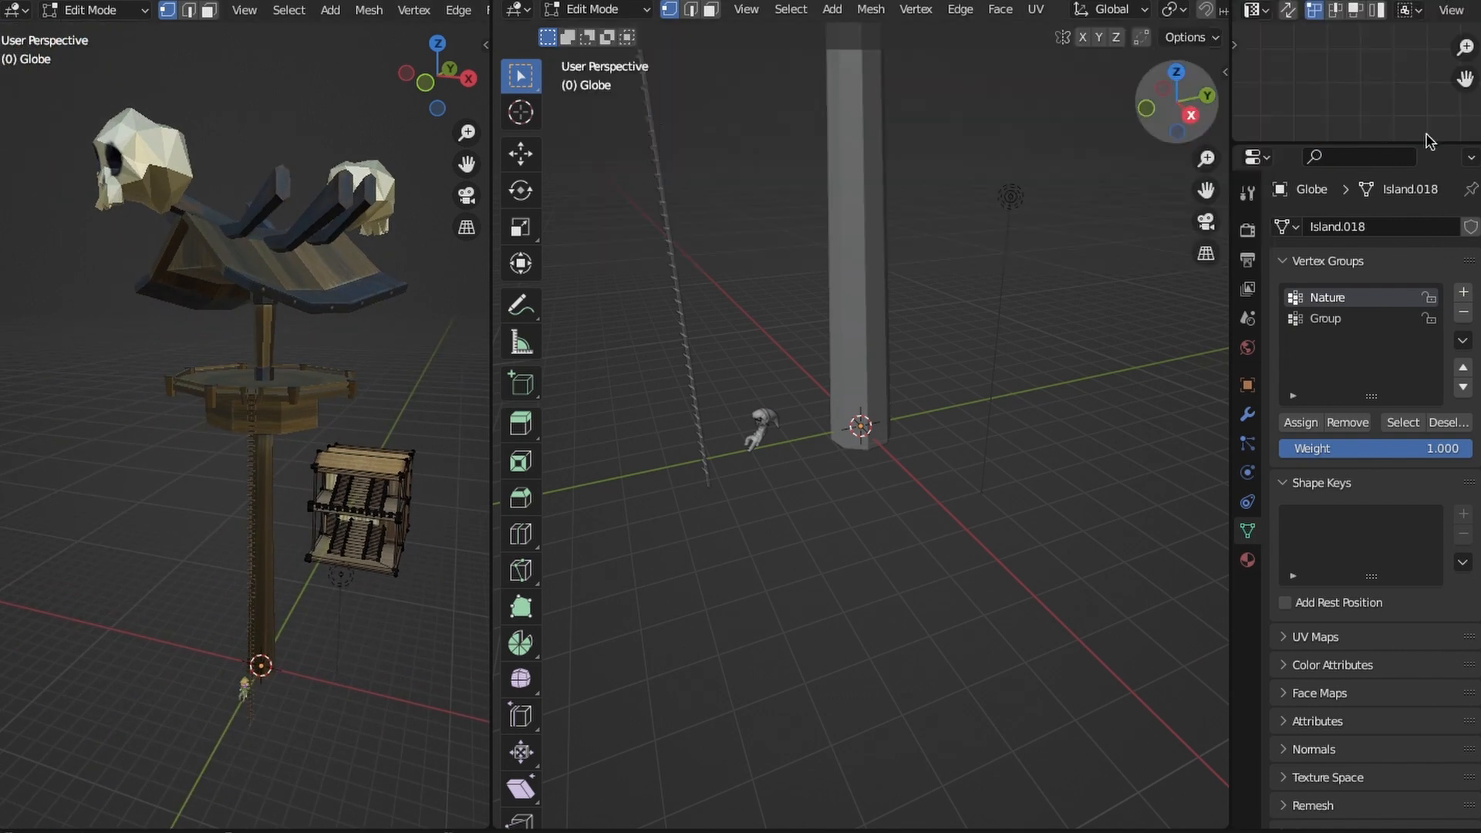
pyautogui.moveTo(1429, 143); pyautogui.dragTo(1415, 429)
pyautogui.press('a')
pyautogui.hotkey('alt', 'a')
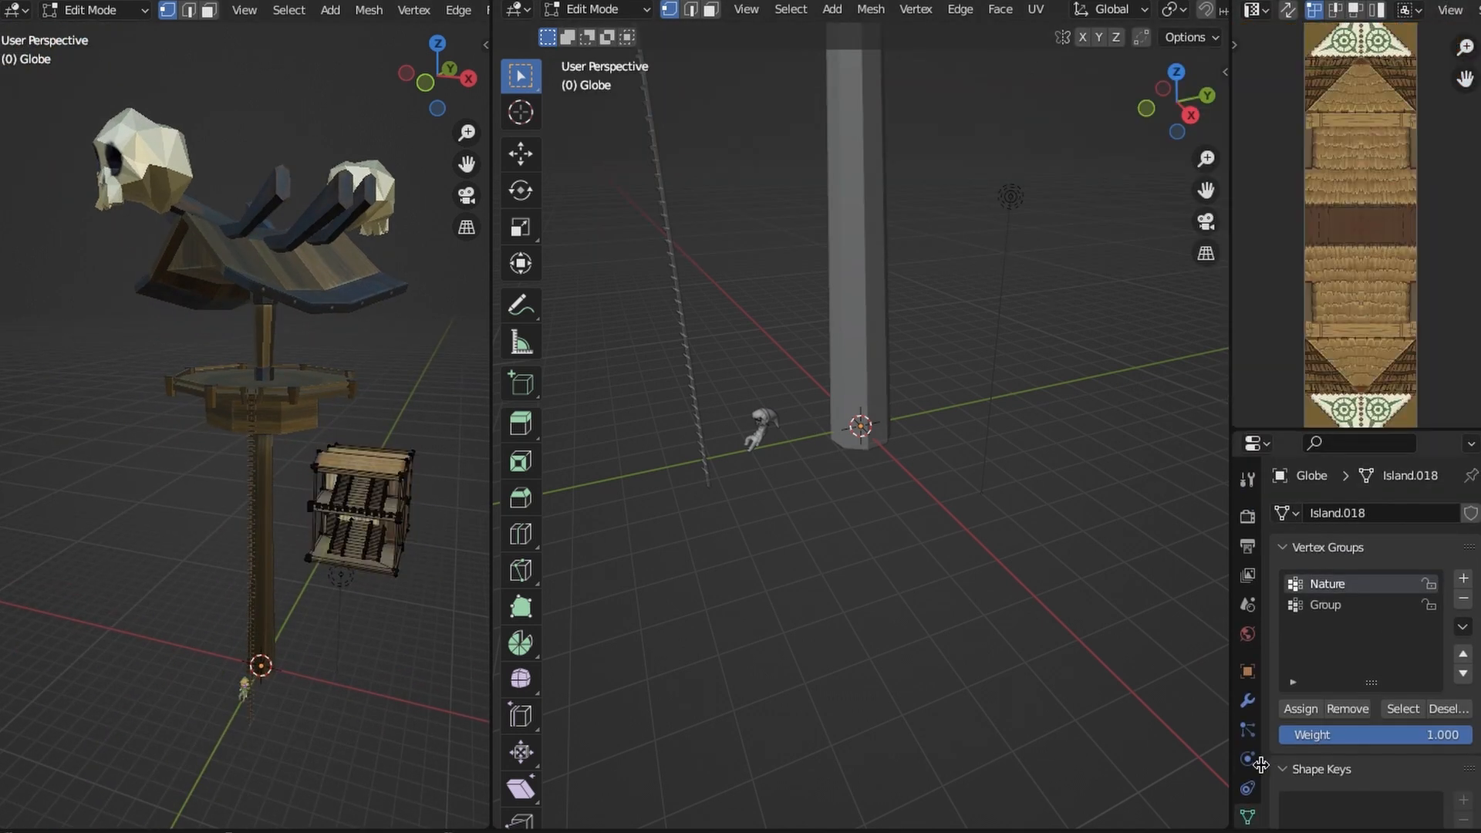
pyautogui.moveTo(1227, 758); pyautogui.dragTo(1178, 738)
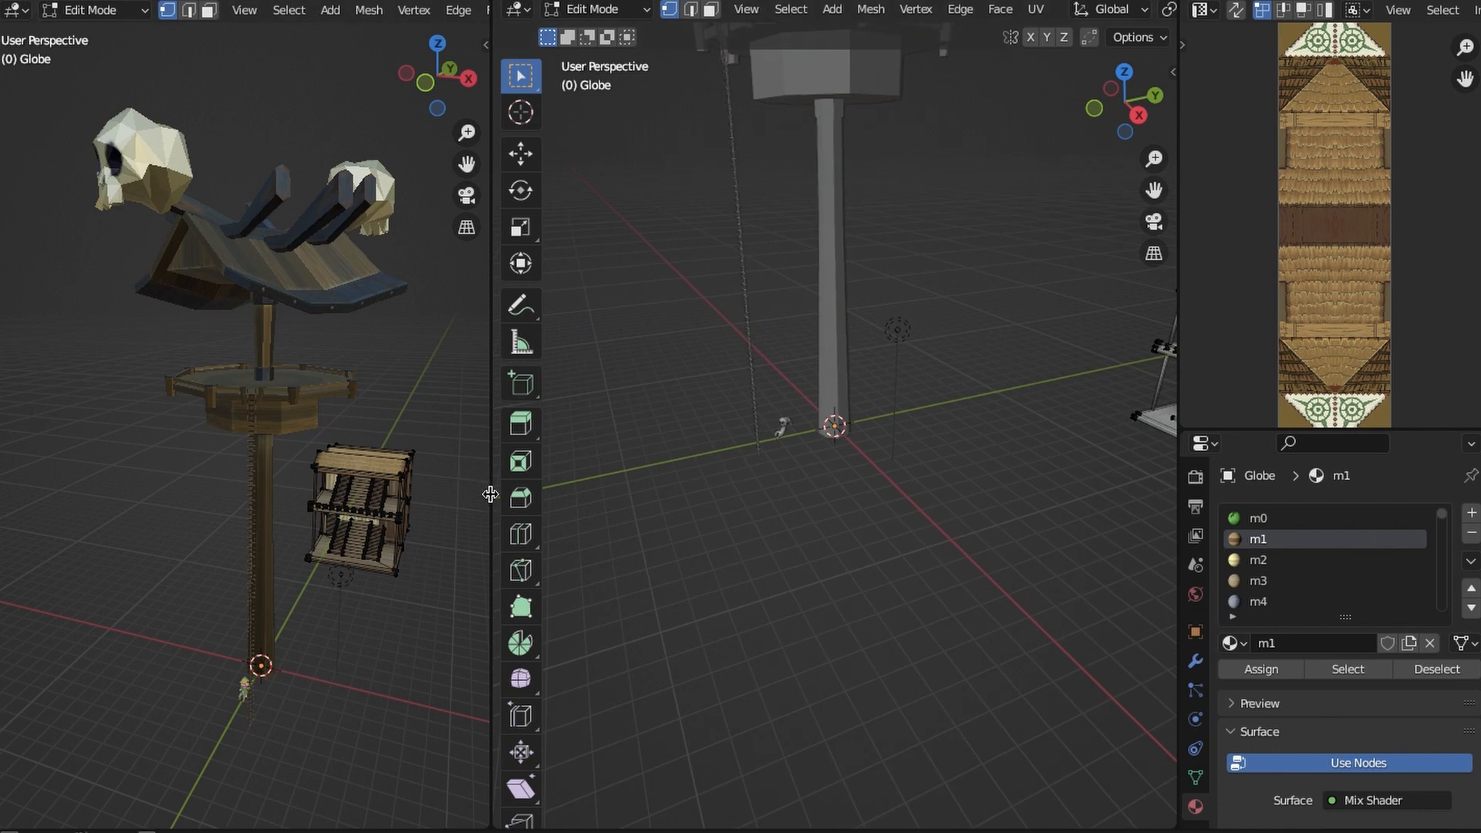
pyautogui.moveTo(490, 494); pyautogui.dragTo(533, 489)
# Show the larger viewport in Material Preview shading, framed on the watchtower pole beneath the platform.
pyautogui.scroll(-6, 929, 359)
pyautogui.keyDown('shift'); pyautogui.moveTo(937, 356); pyautogui.dragTo(885, 397, button='middle'); pyautogui.keyUp('shift')
pyautogui.scroll(5, 948, 443)
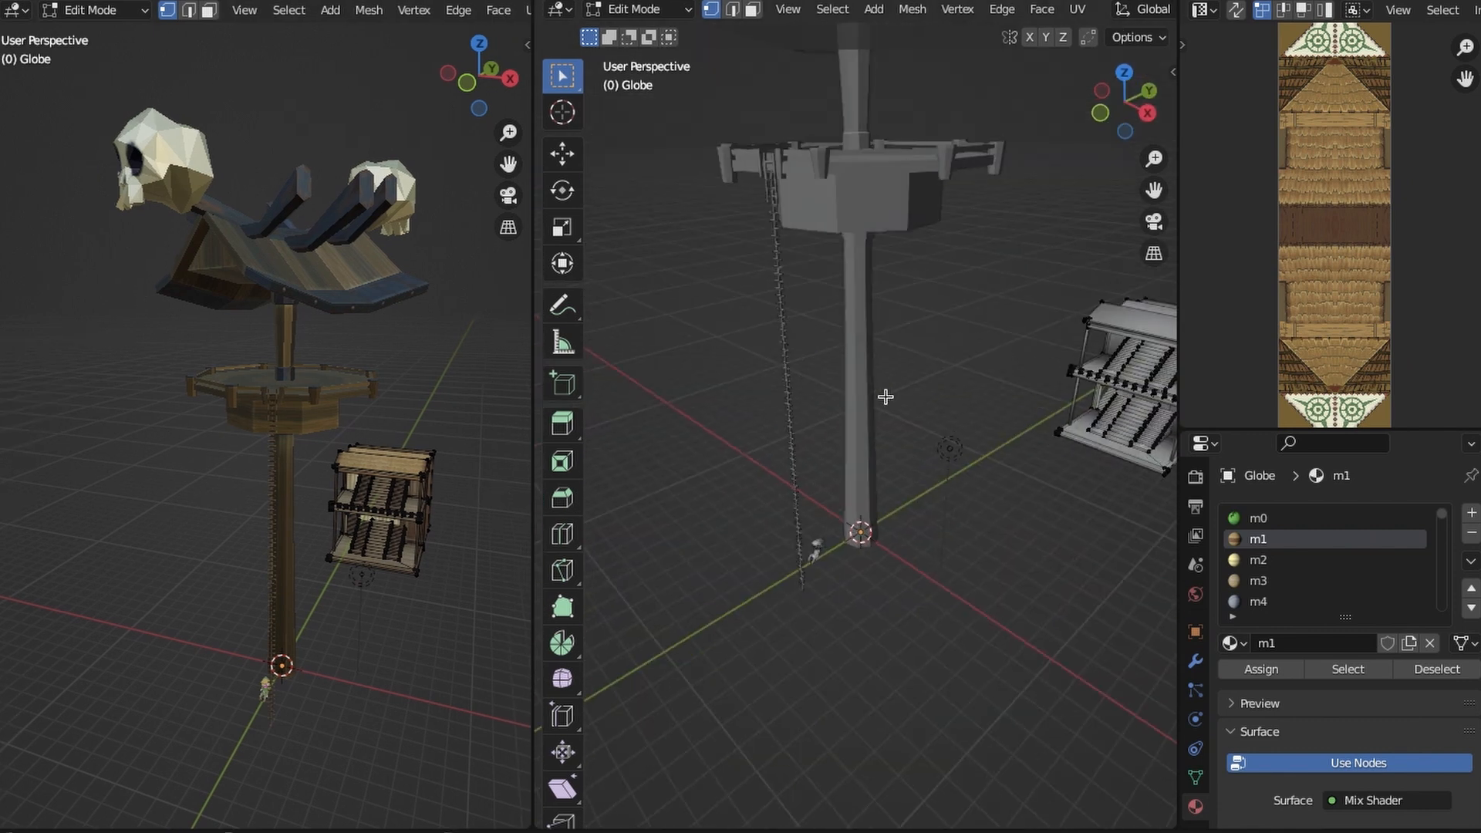
pyautogui.scroll(-4, 886, 396)
pyautogui.keyDown('shift'); pyautogui.moveTo(694, 444); pyautogui.dragTo(880, 378, button='middle'); pyautogui.keyUp('shift')
pyautogui.scroll(4, 864, 373)
pyautogui.press('z')
pyautogui.click(893, 480)
pyautogui.scroll(5, 926, 402)
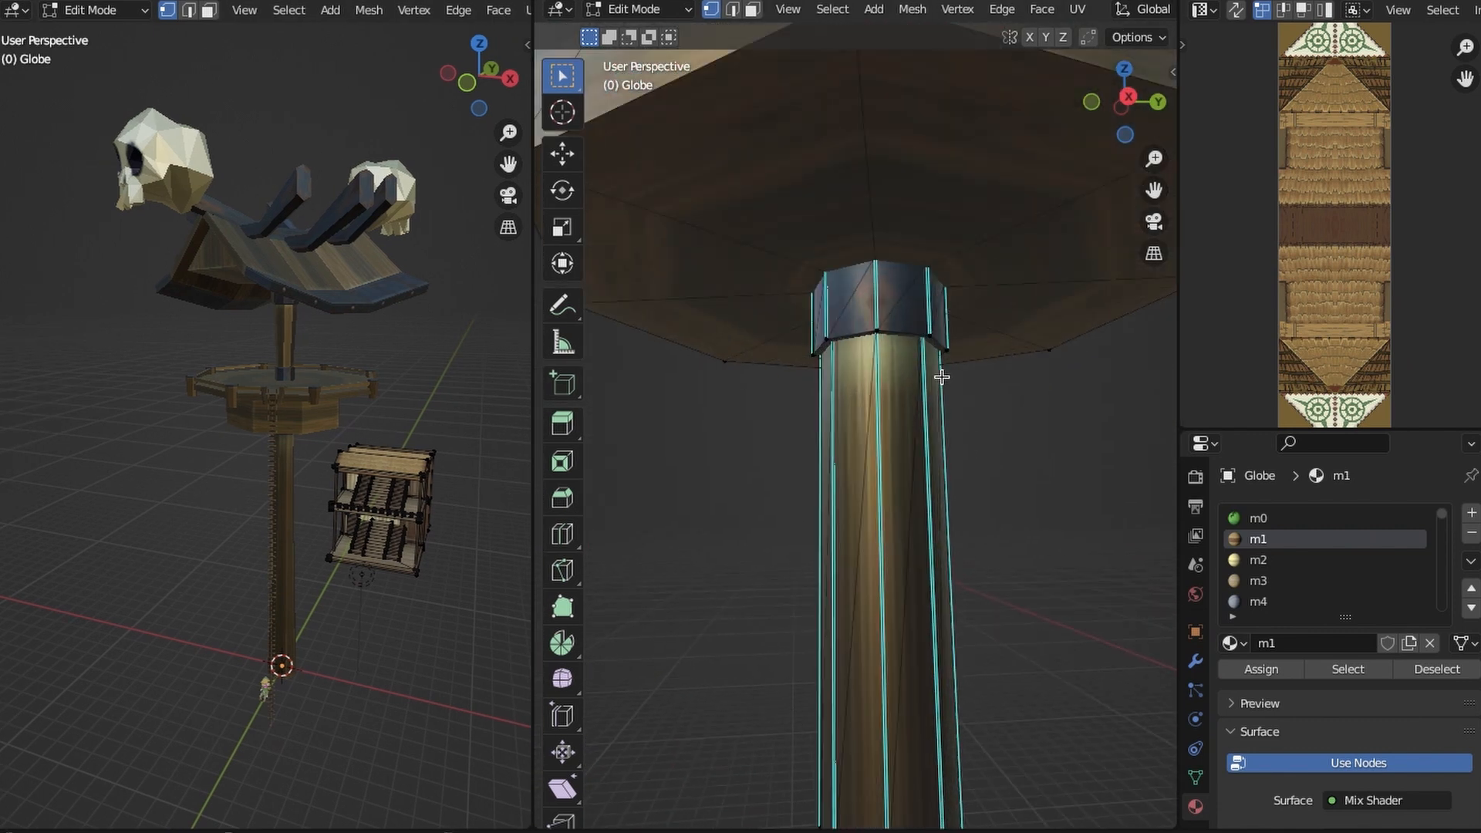
# Select the platform section of the offset watchtower in wireframe from the right orthographic view.
pyautogui.hotkey('shift', 'z')
pyautogui.click(1129, 98)
pyautogui.scroll(-6, 1002, 403)
pyautogui.scroll(1, 1001, 403)
pyautogui.moveTo(1079, 364); pyautogui.dragTo(648, 507)
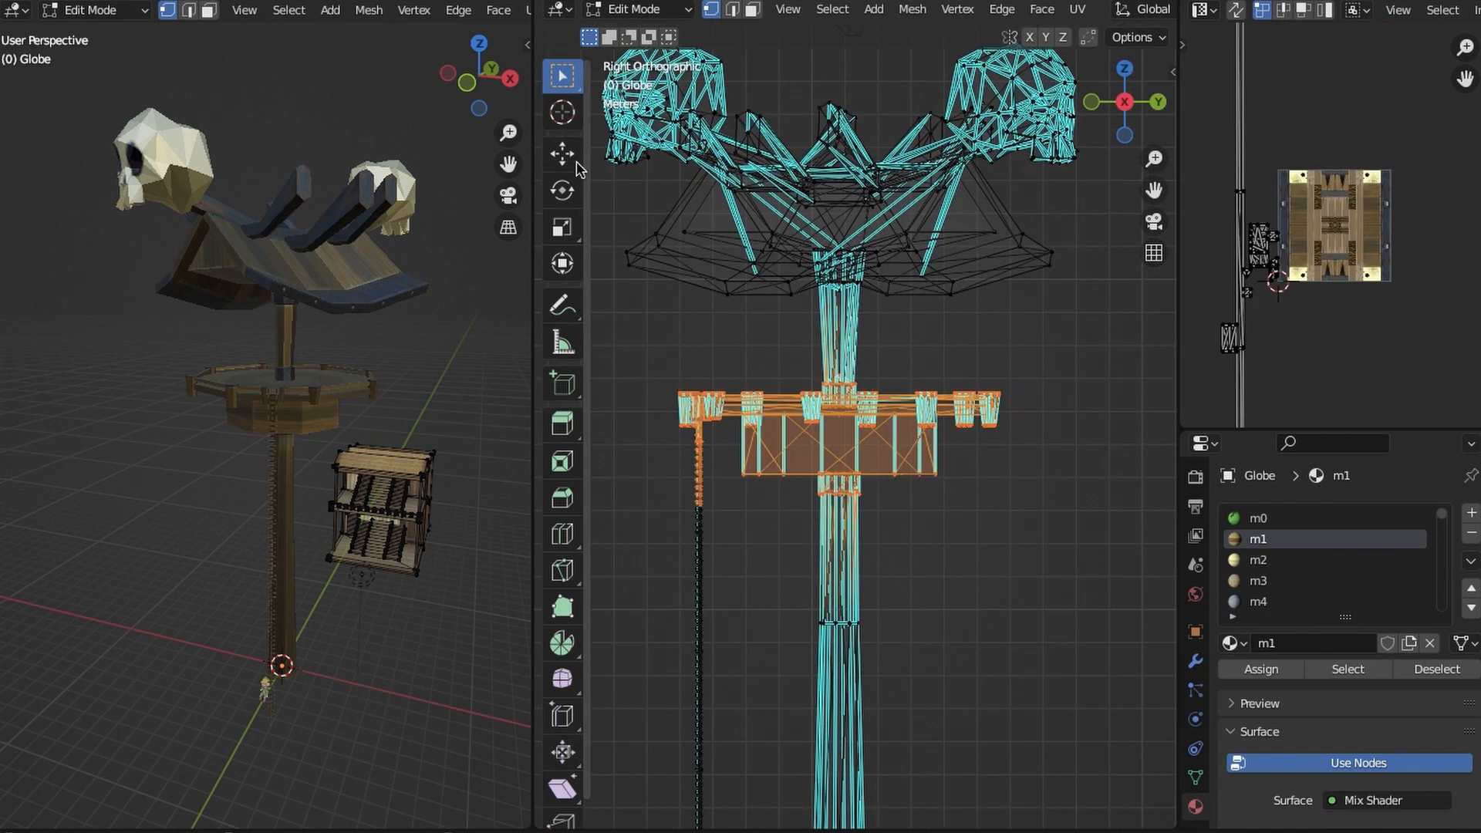
# Duplicate the selected platform section and place the copy at the base of the watchtower standing on the origin.
pyautogui.click(562, 154)
pyautogui.scroll(-4, 882, 555)
pyautogui.hotkey('shift', 'd')
pyautogui.press('n')
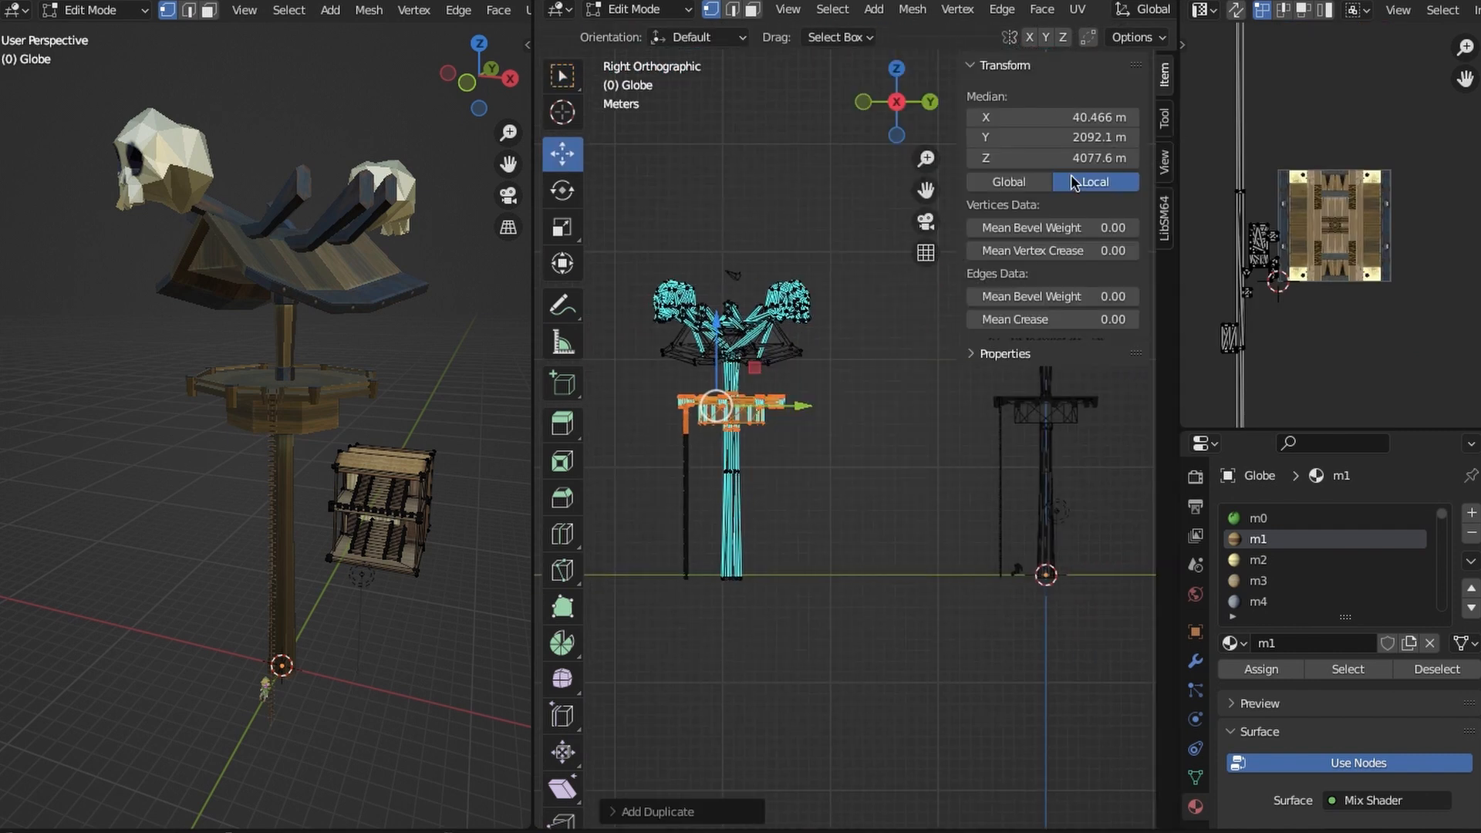
pyautogui.click(905, 364)
pyautogui.press('n')
# Return to Material Preview shading and delete the vertices of the leftover pole piece at the duplicated platform's centre.
pyautogui.press('z')
pyautogui.click(902, 519)
pyautogui.moveTo(1096, 544)
pyautogui.keyDown('shift'); pyautogui.mouseDown(button='middle')
pyautogui.moveTo(843, 403)
pyautogui.moveTo(913, 406)
pyautogui.mouseUp(button='middle'); pyautogui.keyUp('shift')
pyautogui.scroll(2, 918, 417)
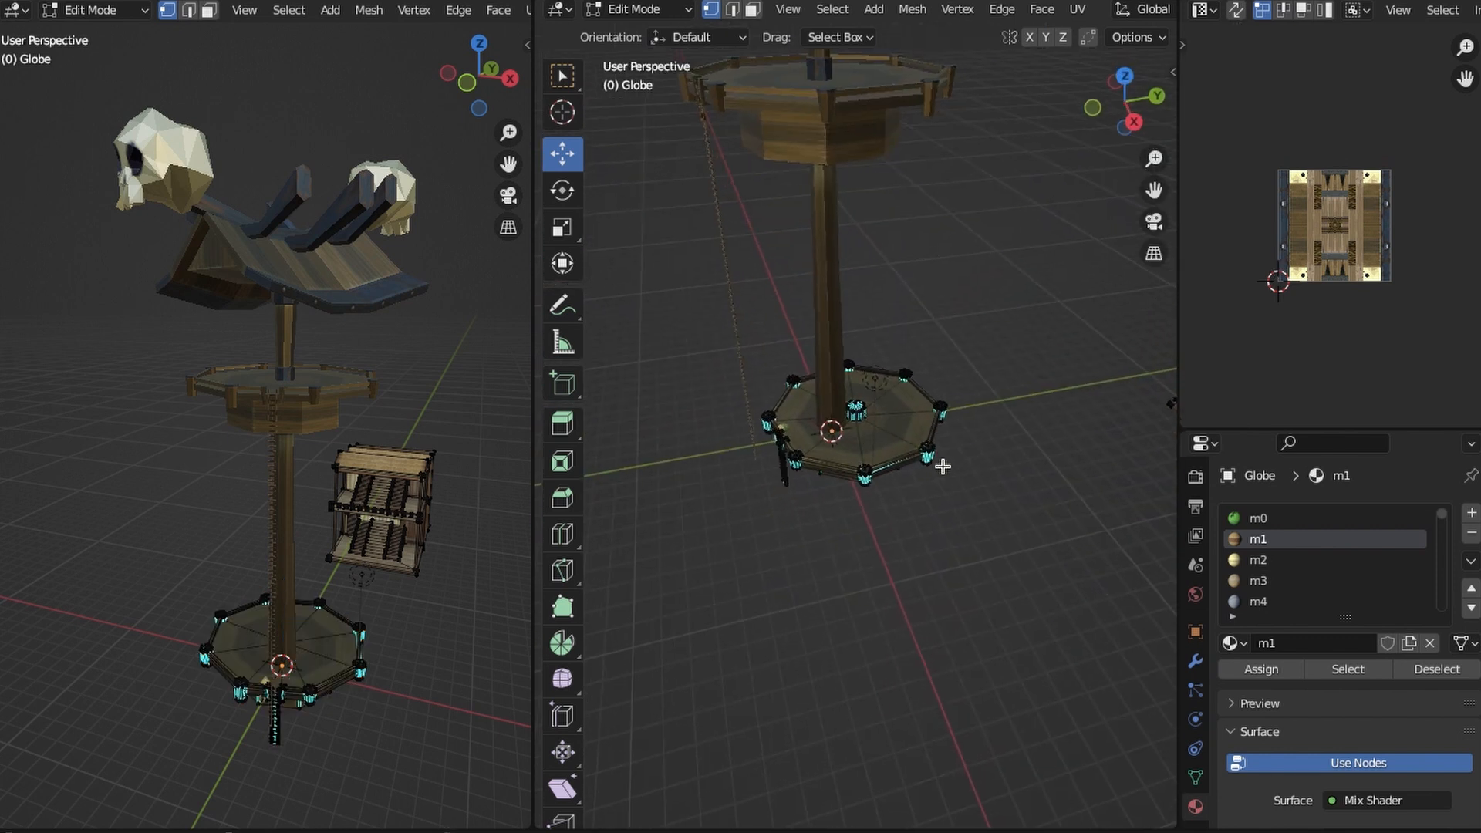
pyautogui.scroll(5, 943, 467)
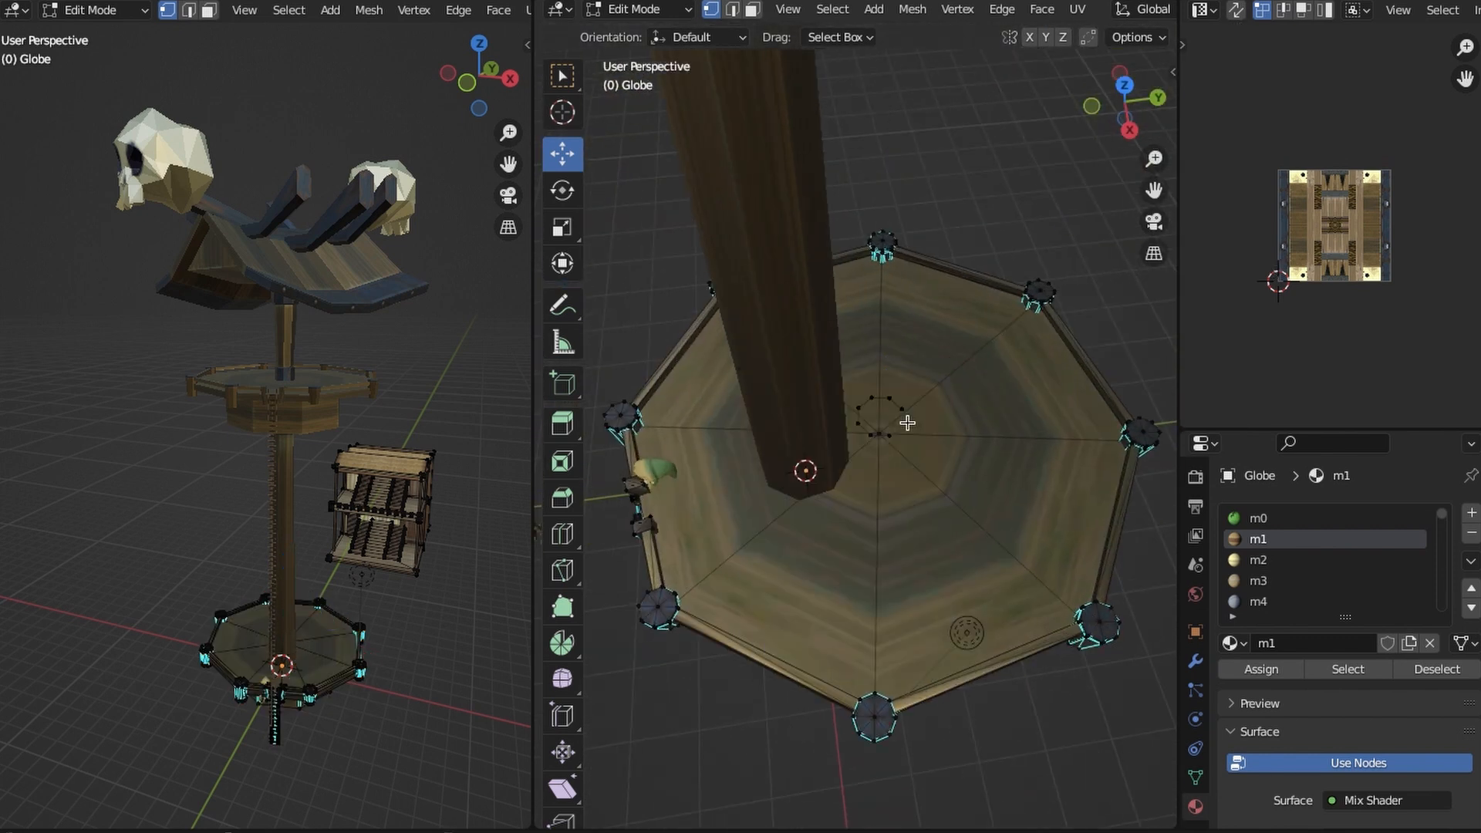
pyautogui.click(906, 411)
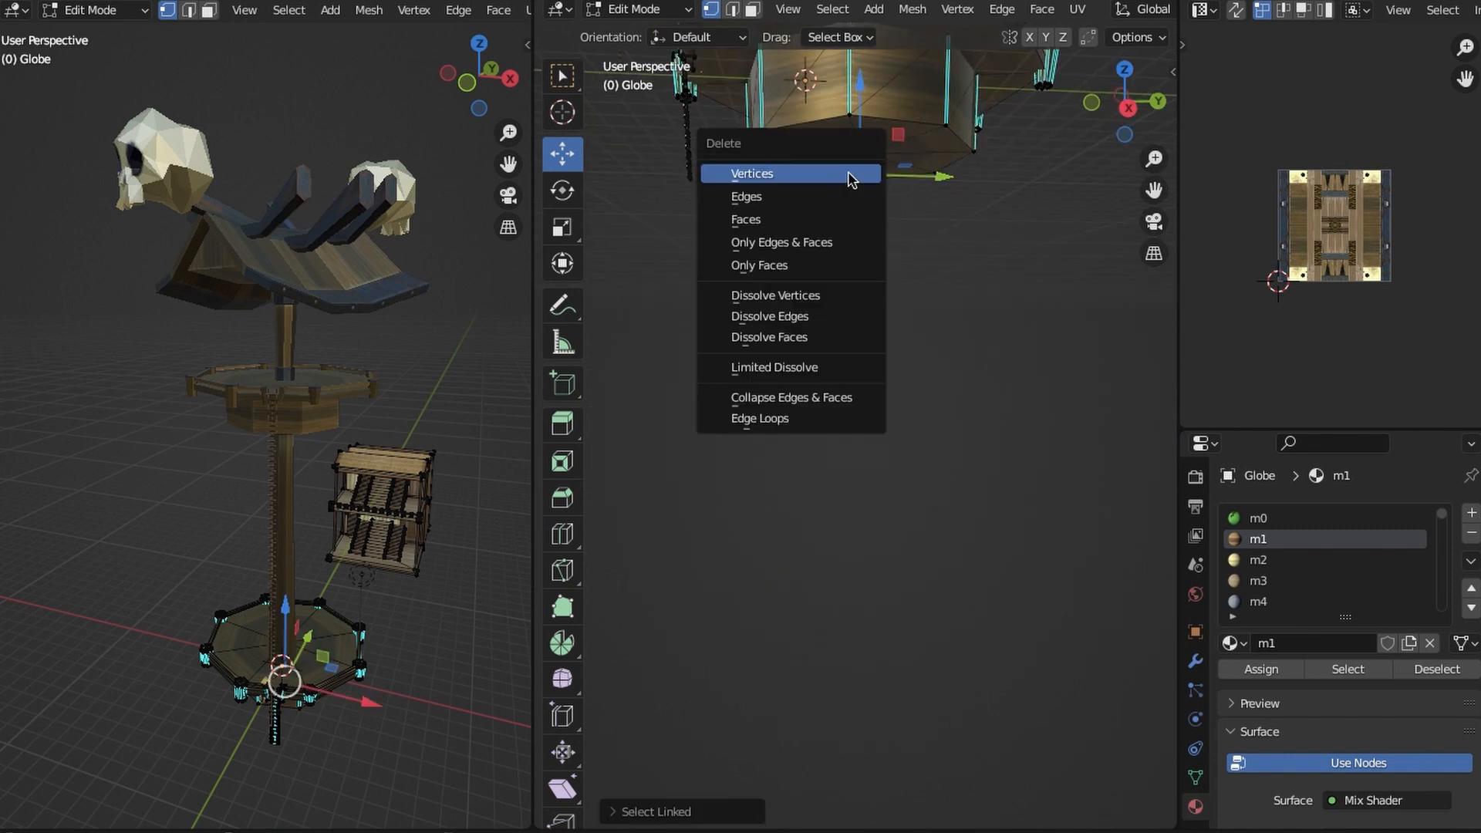
# Delete the side rails and lower rungs of the duplicated ladder hanging beneath the platform copy.
pyautogui.moveTo(999, 382)
pyautogui.mouseDown(button='middle')
pyautogui.moveTo(1025, 413)
pyautogui.moveTo(849, 443)
pyautogui.moveTo(921, 409)
pyautogui.moveTo(952, 416)
pyautogui.moveTo(882, 387)
pyautogui.mouseUp(button='middle')
pyautogui.scroll(6, 910, 462)
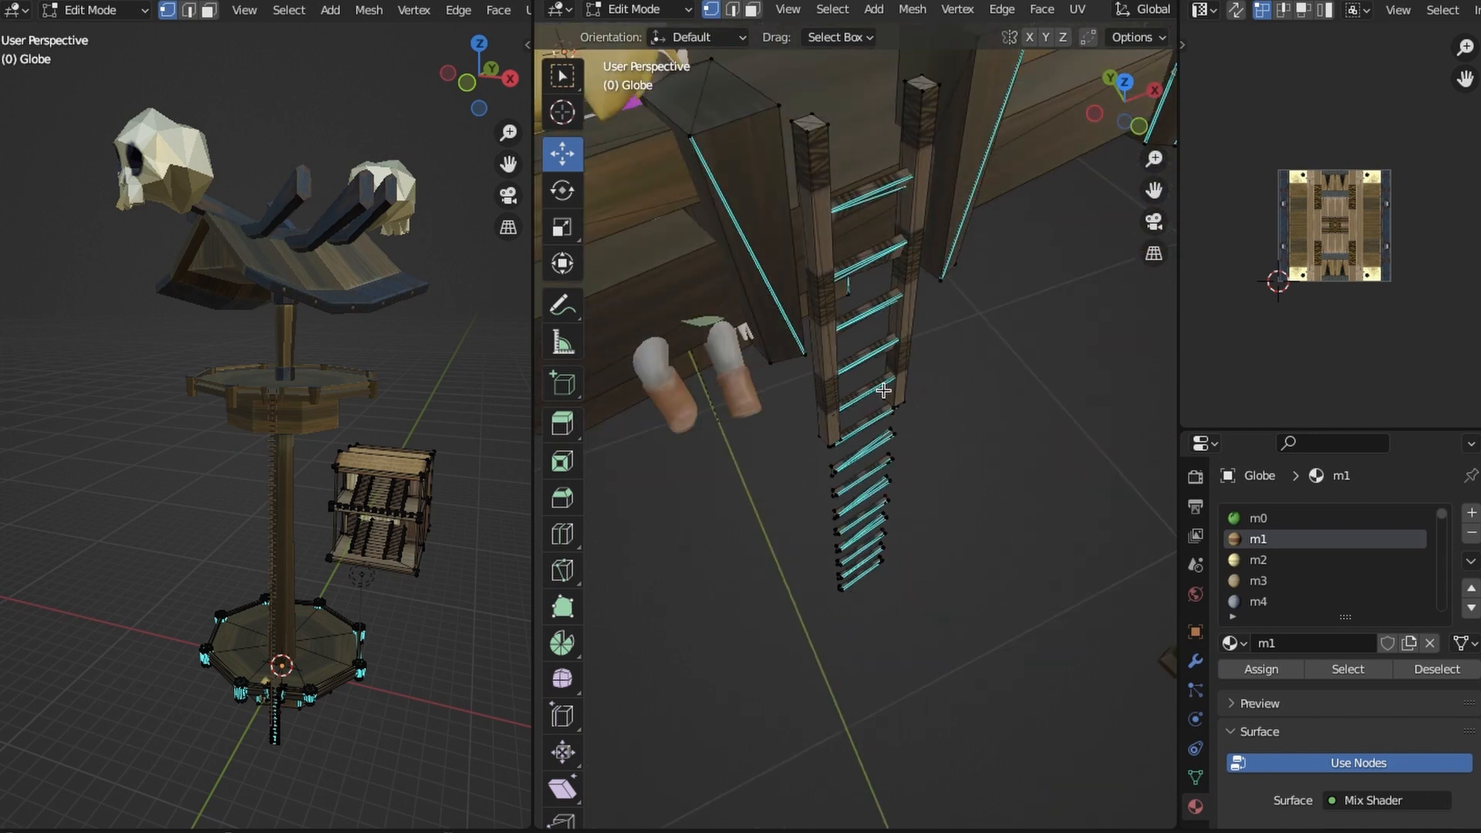
pyautogui.hotkey('shift', 'z')
pyautogui.hotkey('shift', 'z')
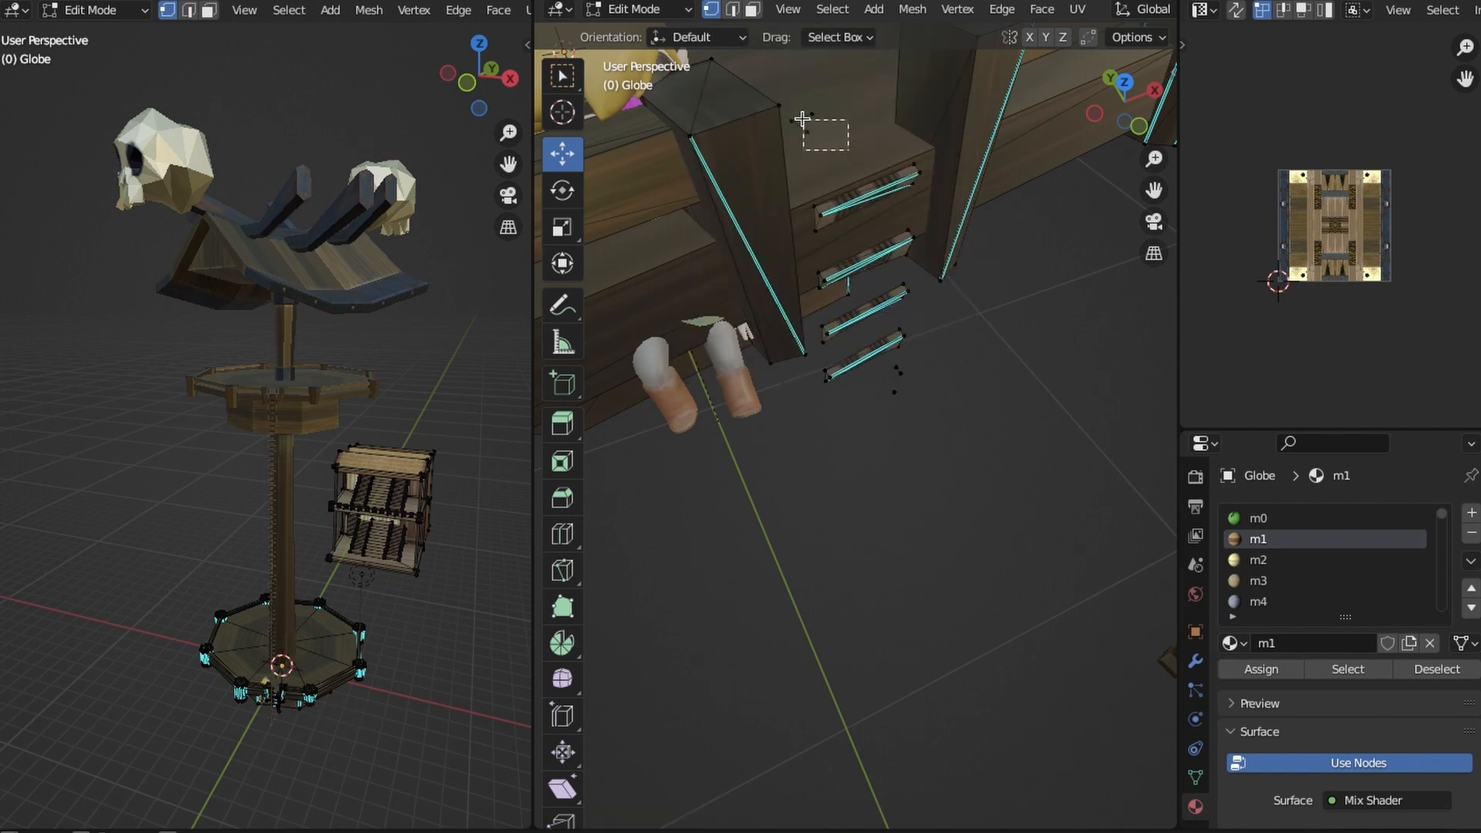
pyautogui.moveTo(966, 419)
pyautogui.mouseDown(button='middle')
pyautogui.moveTo(905, 344)
pyautogui.moveTo(998, 472)
pyautogui.moveTo(962, 433)
pyautogui.moveTo(918, 416)
pyautogui.mouseUp(button='middle')
# Delete the vertices of the remaining ladder rungs at the platform copy's opening, box-selecting them in wireframe from the top view.
pyautogui.hotkey('shift', 'z')
pyautogui.moveTo(771, 346); pyautogui.dragTo(936, 559)
pyautogui.moveTo(972, 575)
pyautogui.mouseDown(button='middle')
pyautogui.moveTo(925, 595)
pyautogui.moveTo(979, 570)
pyautogui.mouseUp(button='middle')
pyautogui.click(1125, 83)
pyautogui.keyDown('shift'); pyautogui.moveTo(866, 406); pyautogui.dragTo(941, 350, button='middle'); pyautogui.keyUp('shift')
pyautogui.moveTo(936, 548); pyautogui.dragTo(763, 450)
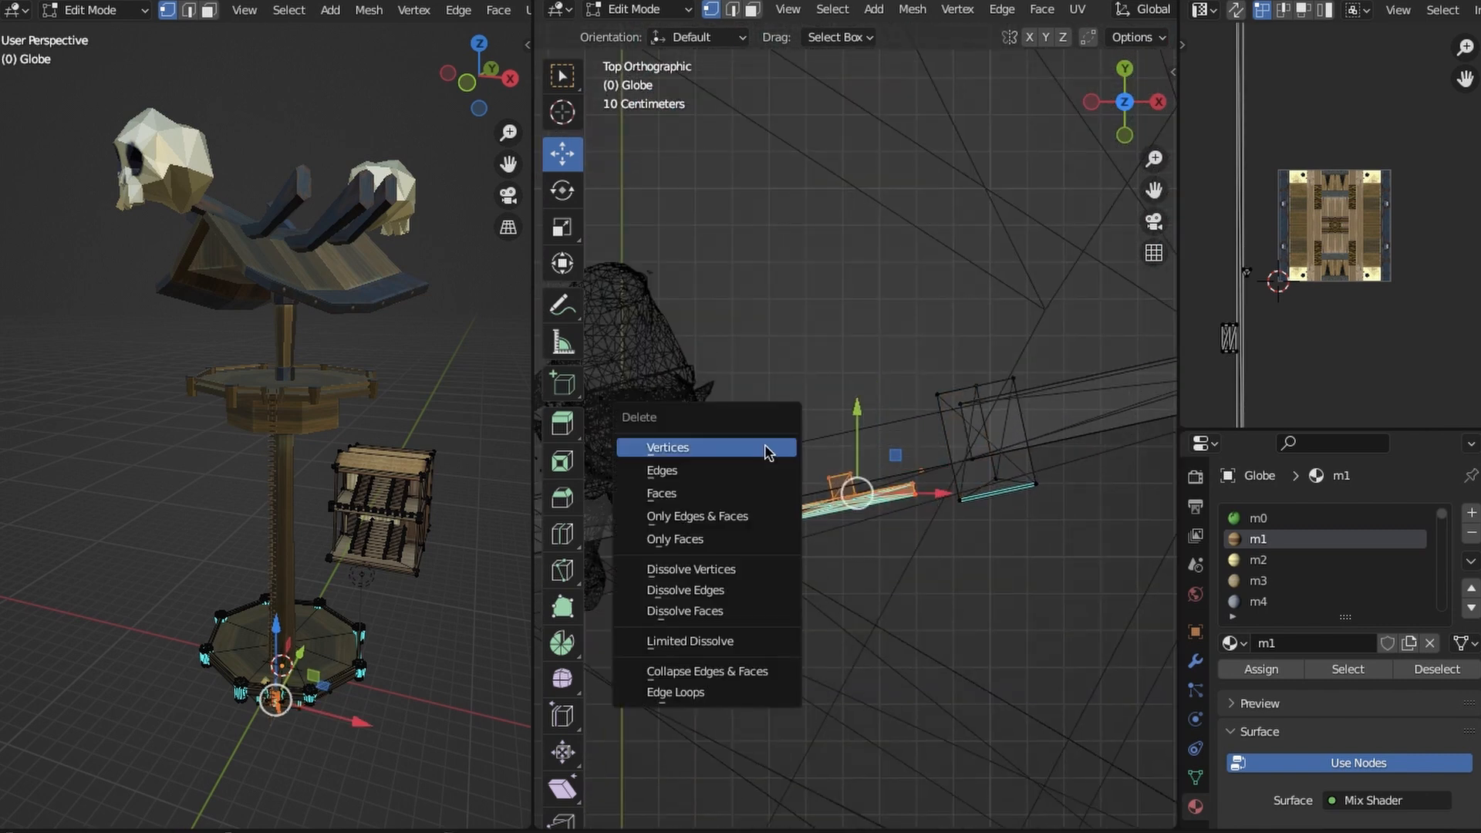
pyautogui.click(765, 451)
pyautogui.hotkey('shift', 'z')
pyautogui.moveTo(856, 448)
pyautogui.mouseDown(button='middle')
pyautogui.moveTo(985, 404)
pyautogui.moveTo(869, 430)
pyautogui.moveTo(883, 298)
pyautogui.moveTo(819, 546)
pyautogui.moveTo(720, 424)
pyautogui.moveTo(1051, 381)
pyautogui.mouseUp(button='middle')
# Try to centre all the mesh on the origin by setting its median X, Y and Z to 0 and raising it along Z.
pyautogui.press('KP_7')
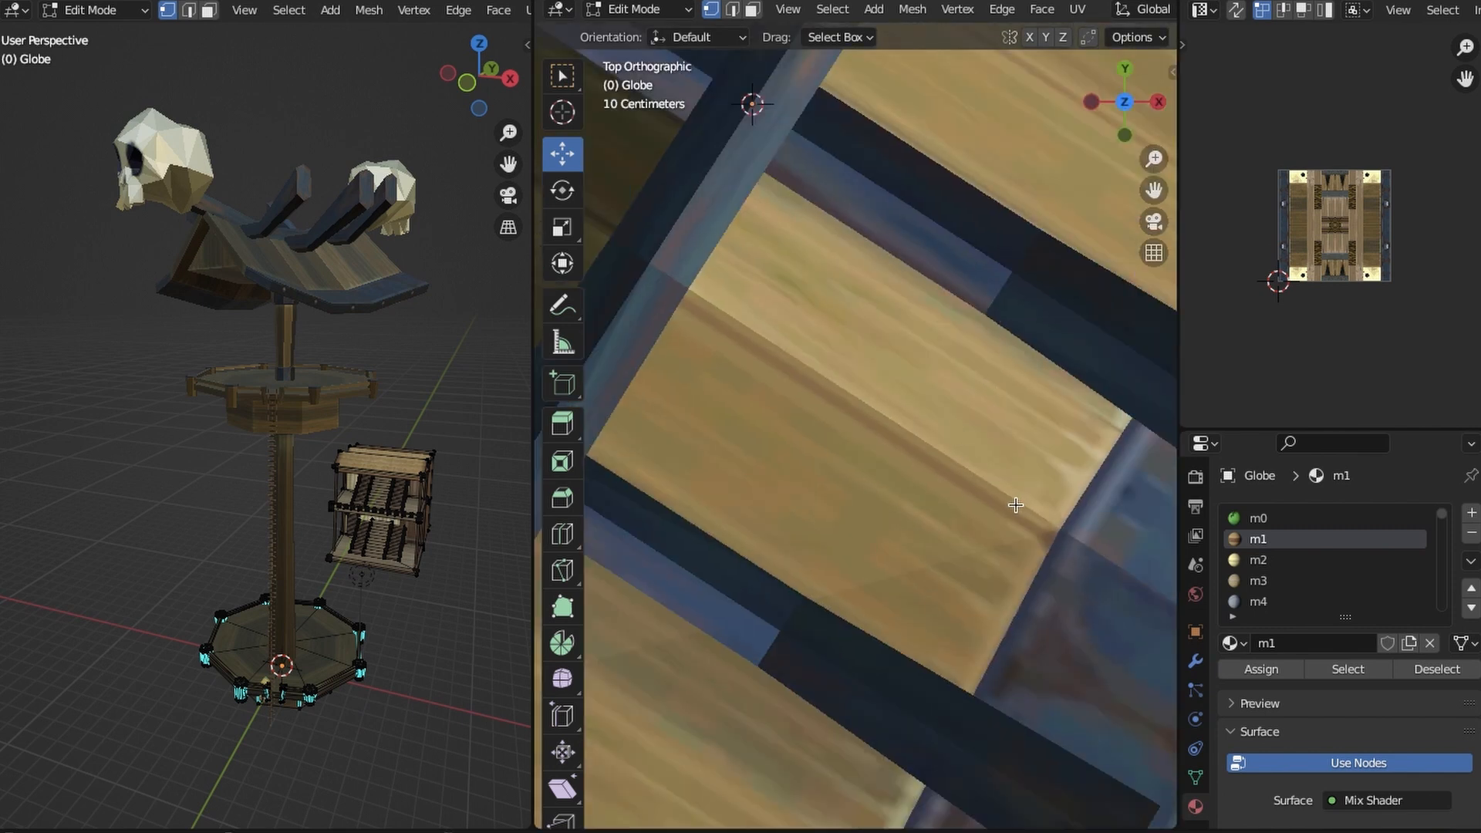
pyautogui.press('z')
pyautogui.click(950, 517)
pyautogui.moveTo(952, 515); pyautogui.dragTo(985, 328, button='middle')
pyautogui.press('a')
pyautogui.click(1103, 138)
pyautogui.write('0')
pyautogui.press('Return')
pyautogui.click(1103, 117)
pyautogui.write('0')
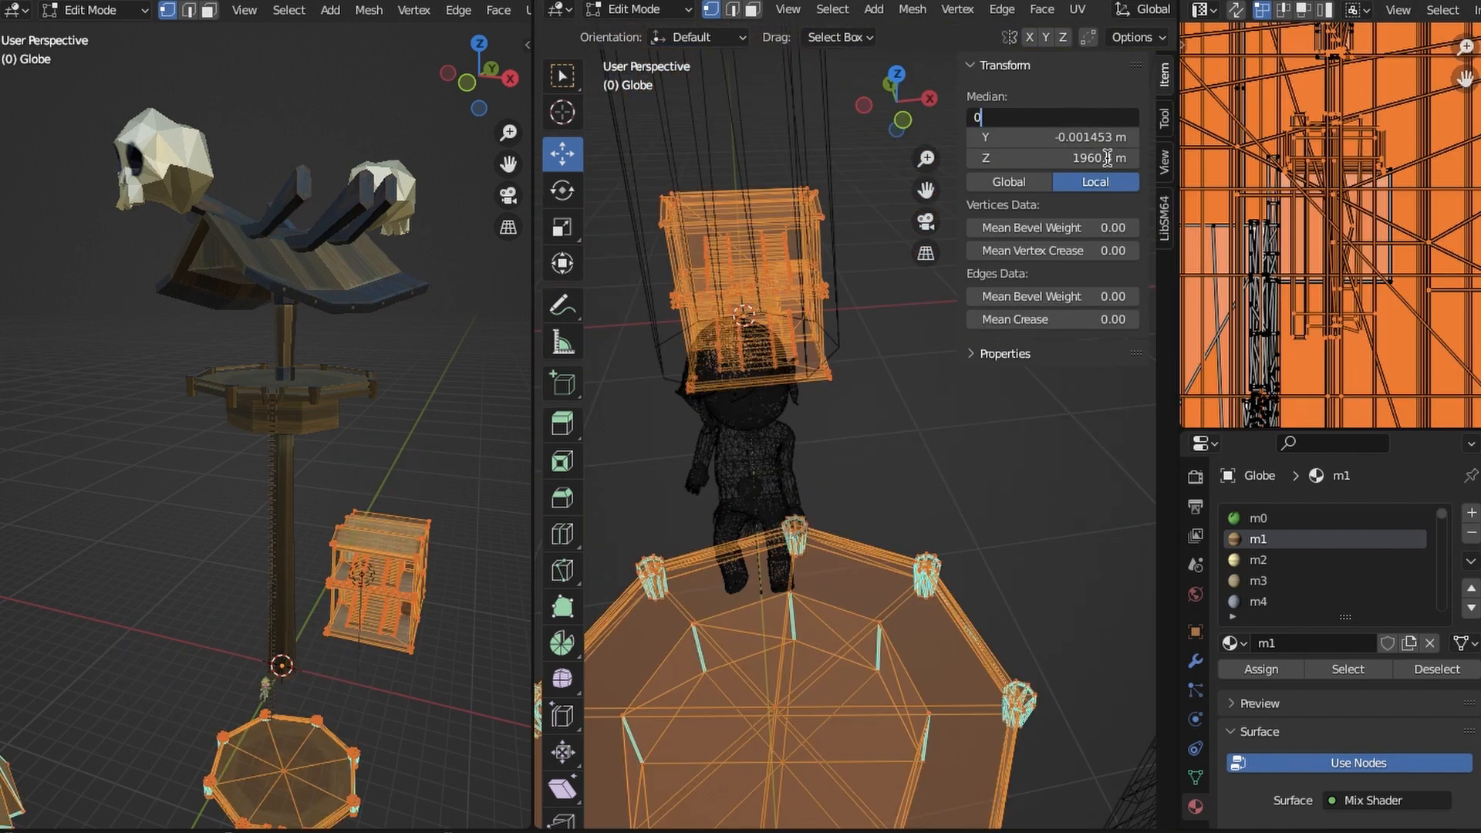
pyautogui.press('Return')
pyautogui.click(1104, 158)
pyautogui.write('0')
pyautogui.moveTo(880, 510); pyautogui.dragTo(876, 455, button='middle')
pyautogui.moveTo(758, 433); pyautogui.dragTo(882, 450)
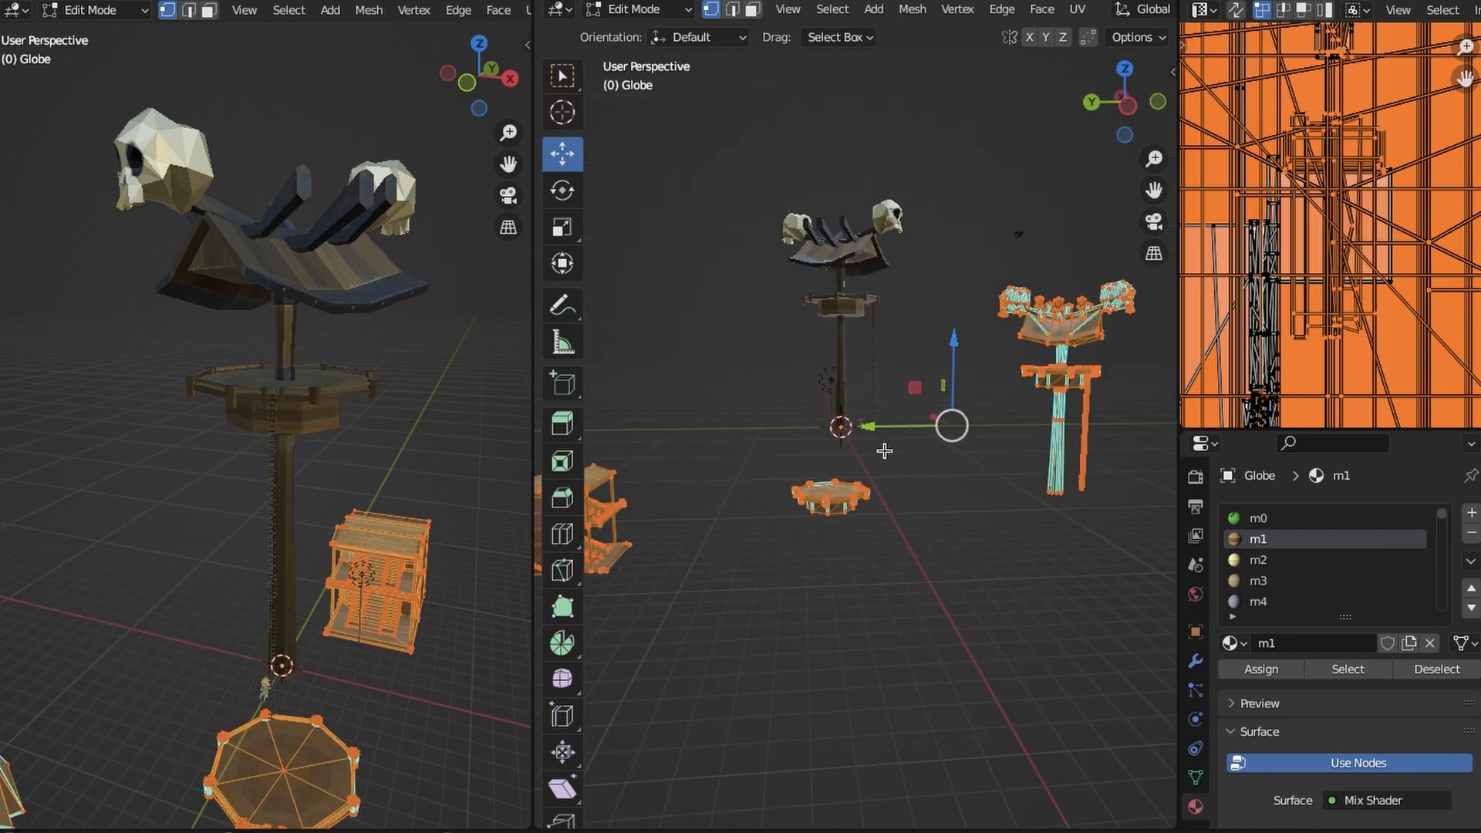
pyautogui.moveTo(954, 336); pyautogui.dragTo(953, 266)
# Select only the duplicated platform and position it centred around the base of the tower pole at the origin.
pyautogui.scroll(4, 925, 432)
pyautogui.moveTo(910, 448); pyautogui.dragTo(937, 451, button='middle')
pyautogui.hotkey('alt', 'a')
pyautogui.moveTo(705, 346); pyautogui.dragTo(695, 344)
pyautogui.press('z')
pyautogui.click(1031, 318)
pyautogui.press('n')
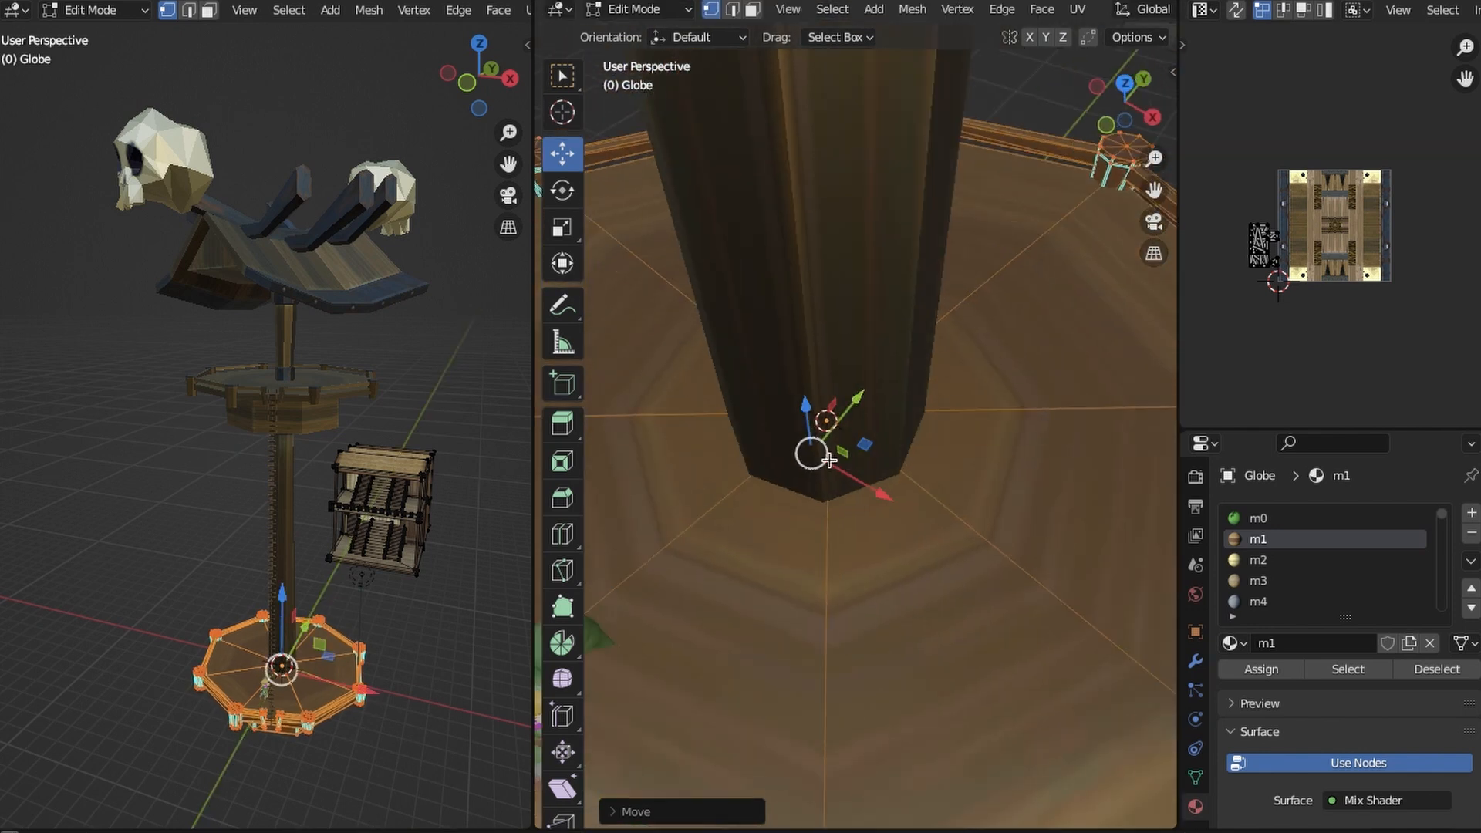
# Delete the small gate posts and short railing pieces on the ladder side of the duplicated platform.
pyautogui.moveTo(829, 460); pyautogui.dragTo(728, 459, button='middle')
pyautogui.scroll(-9, 1014, 417)
pyautogui.moveTo(1014, 416); pyautogui.dragTo(1076, 339, button='middle')
pyautogui.click(984, 615)
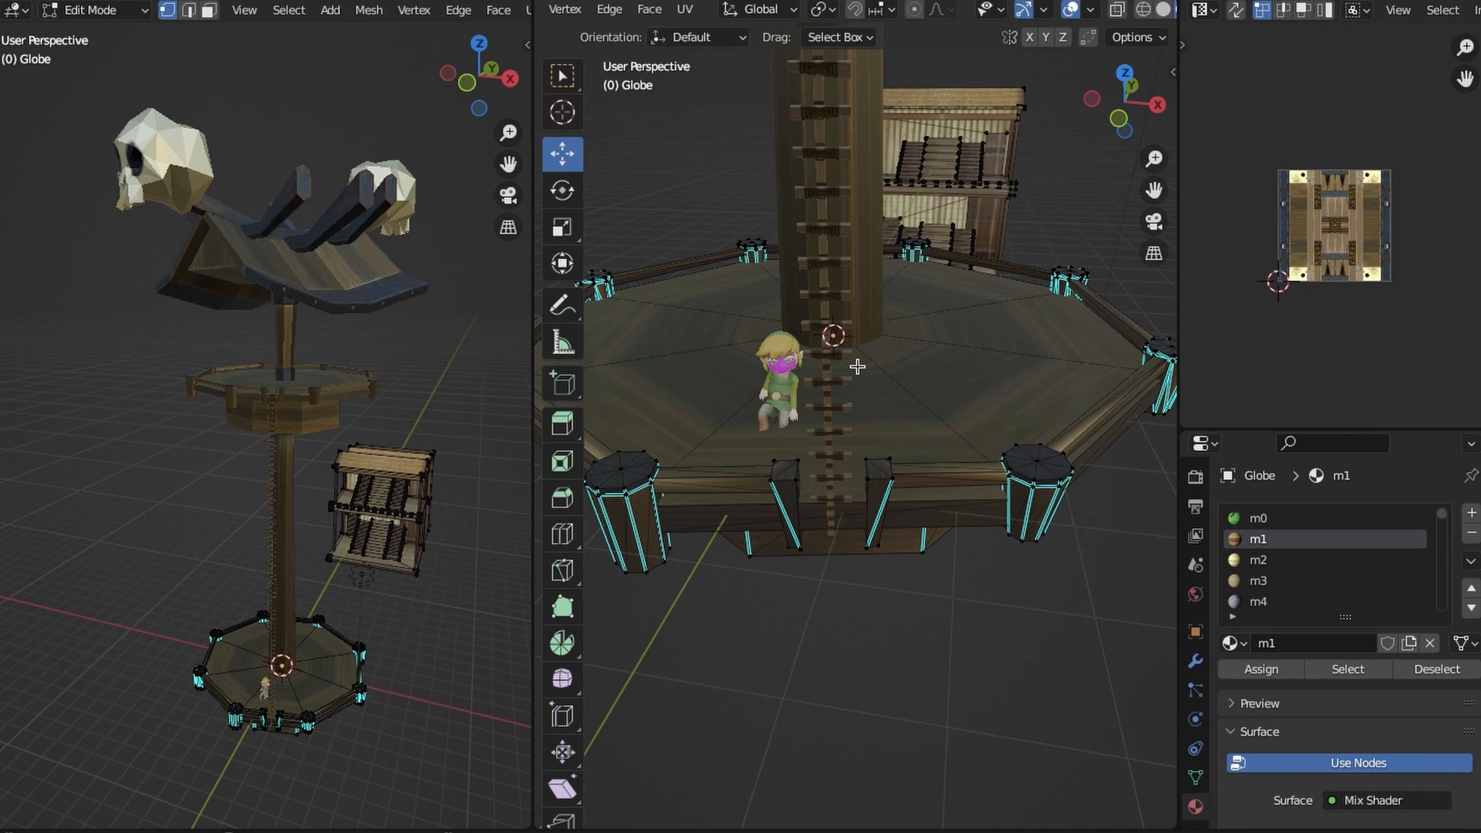
pyautogui.click(781, 500)
pyautogui.moveTo(782, 500)
pyautogui.mouseDown(button='middle')
pyautogui.moveTo(860, 518)
pyautogui.moveTo(965, 437)
pyautogui.moveTo(833, 510)
pyautogui.moveTo(771, 493)
pyautogui.moveTo(1011, 406)
pyautogui.moveTo(946, 390)
pyautogui.moveTo(891, 631)
pyautogui.mouseUp(button='middle')
pyautogui.click(784, 462)
pyautogui.press('z')
pyautogui.hotkey('shift', 'alt', 'z')
# Select the linked geometry of the offset watchtower's lower pole in the right orthographic view and duplicate it.
pyautogui.scroll(-4, 946, 390)
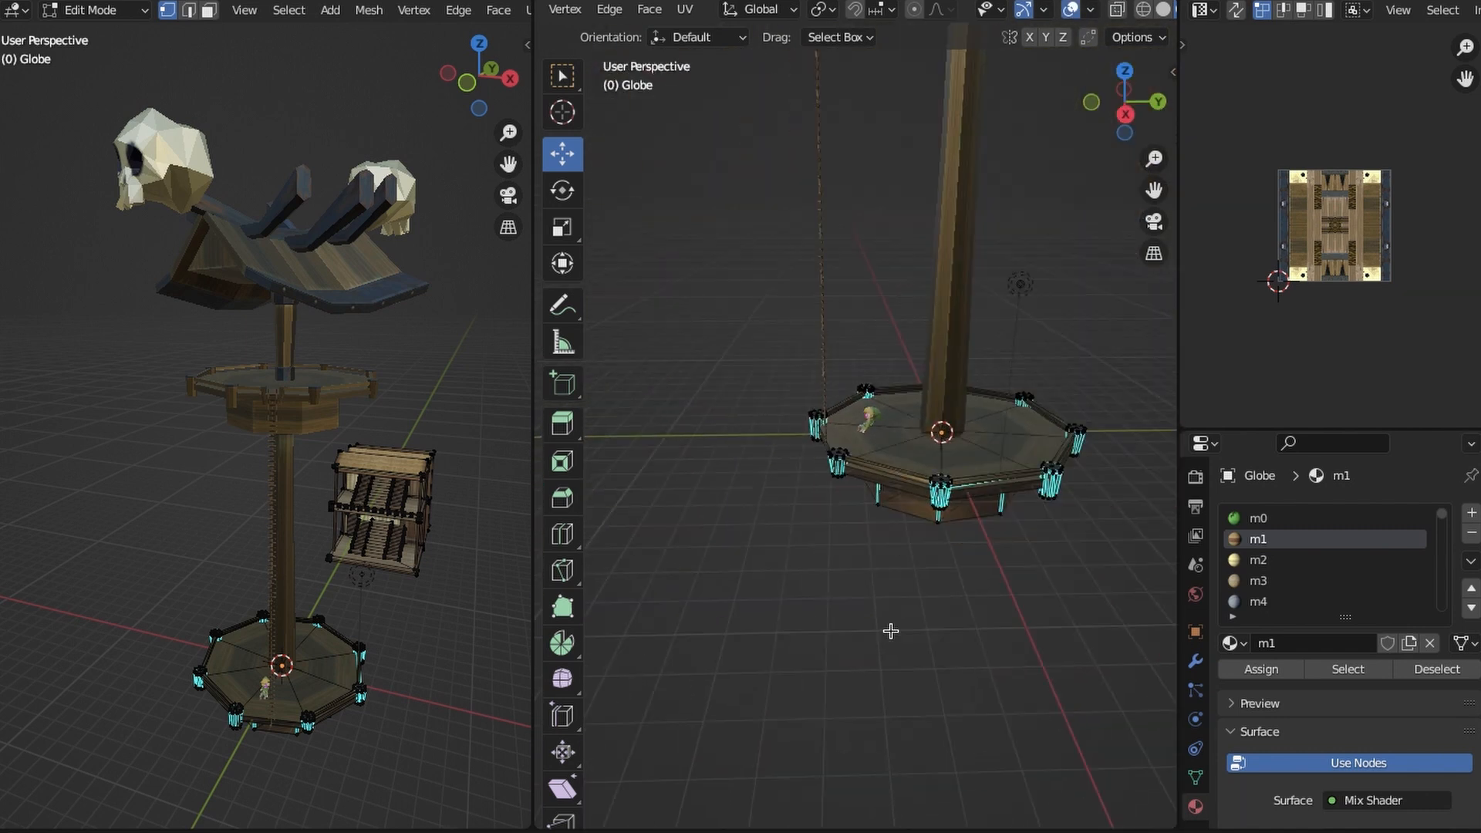
pyautogui.moveTo(665, 361); pyautogui.dragTo(679, 494, button='middle')
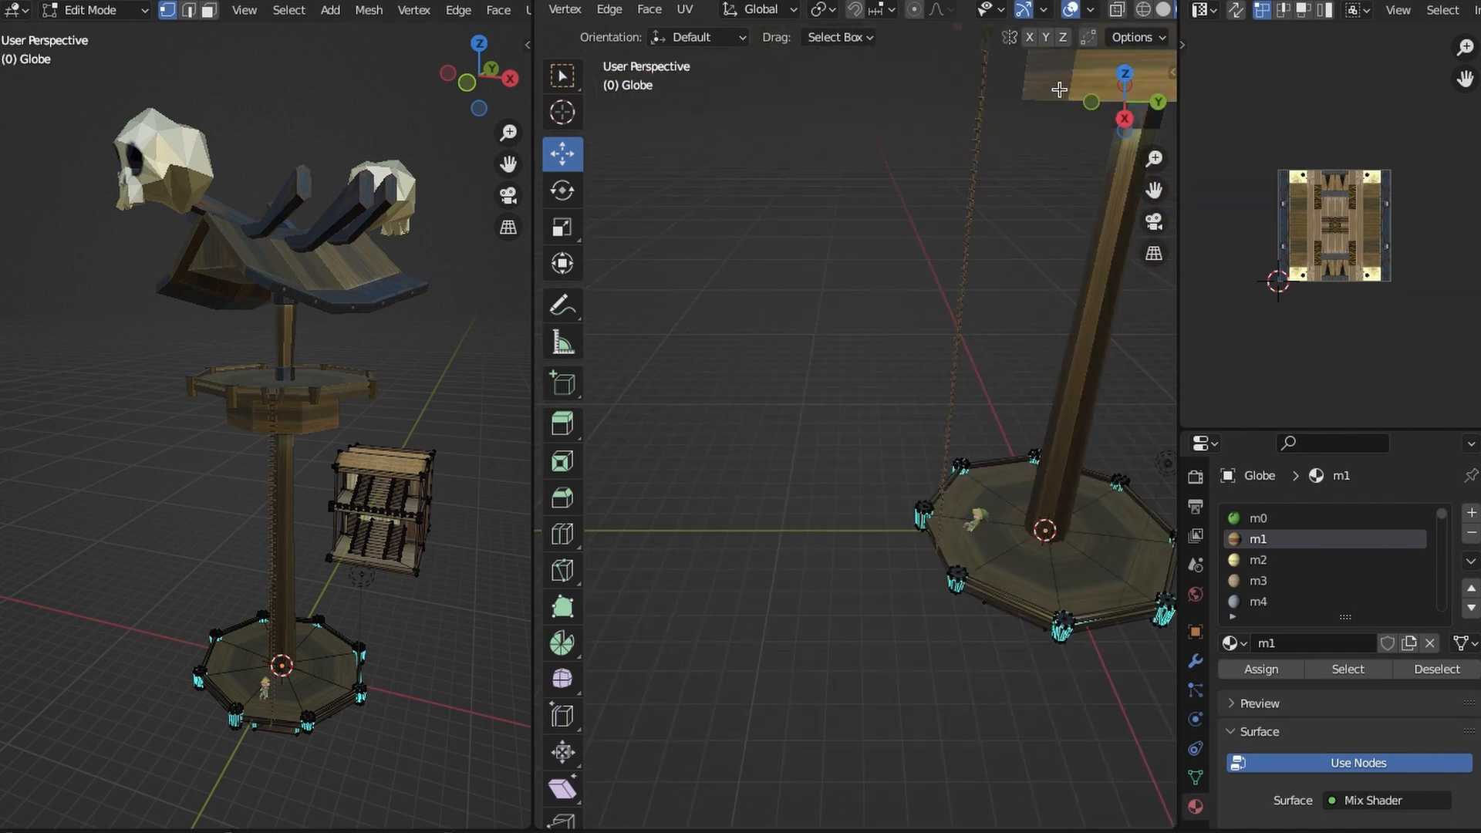
pyautogui.click(1119, 114)
pyautogui.keyDown('shift'); pyautogui.moveTo(678, 331); pyautogui.dragTo(939, 496, button='middle'); pyautogui.keyUp('shift')
pyautogui.scroll(7, 939, 496)
pyautogui.press('z')
pyautogui.keyDown('shift'); pyautogui.moveTo(860, 407); pyautogui.dragTo(894, 586, button='middle'); pyautogui.keyUp('shift')
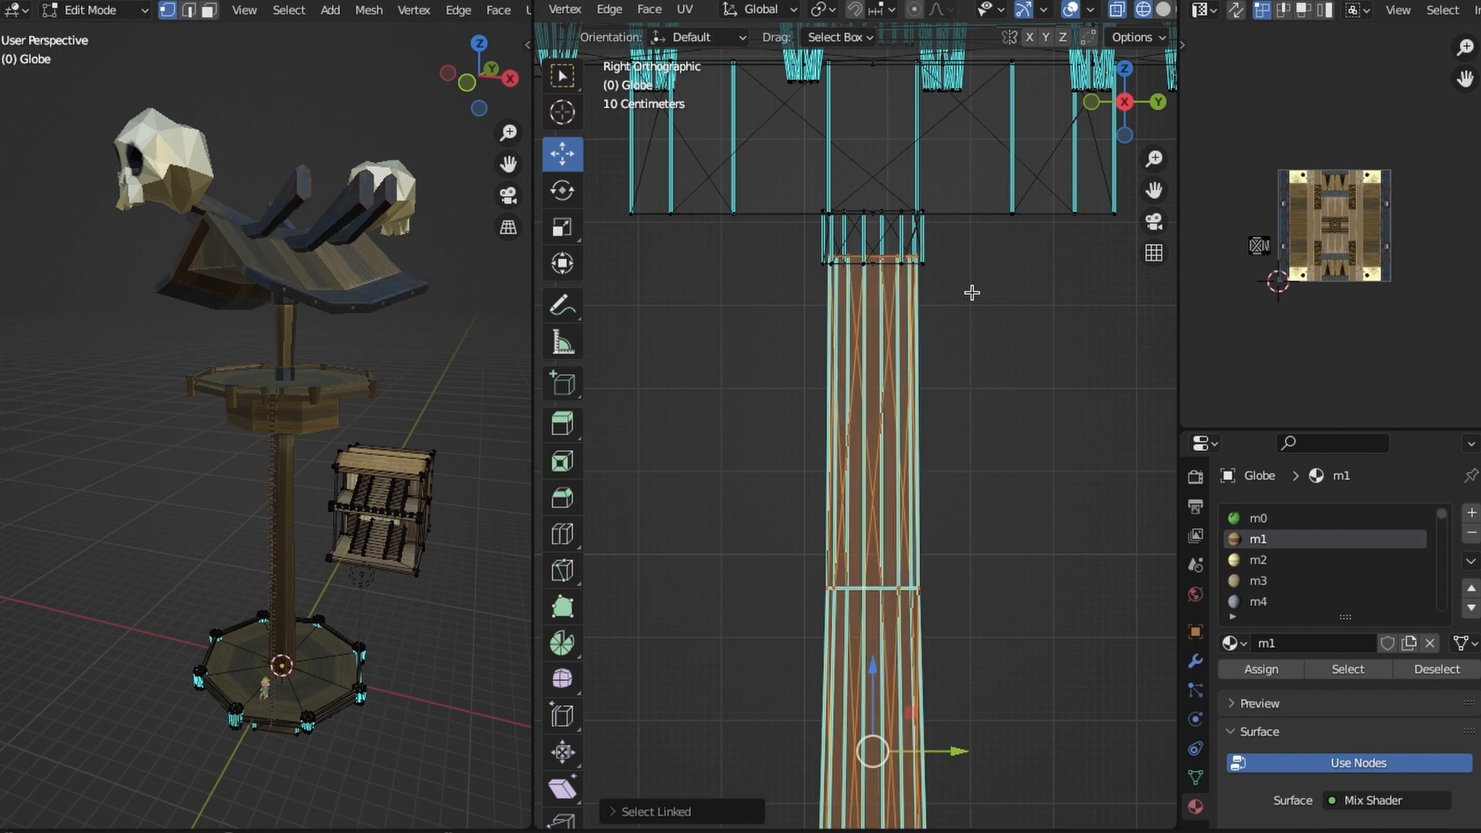
pyautogui.moveTo(972, 293)
pyautogui.keyDown('ctrl'); pyautogui.mouseDown(button='middle')
pyautogui.moveTo(942, 522)
pyautogui.moveTo(820, 508)
pyautogui.mouseUp(button='middle'); pyautogui.keyUp('ctrl')
pyautogui.hotkey('shift', 'z')
pyautogui.press('n')
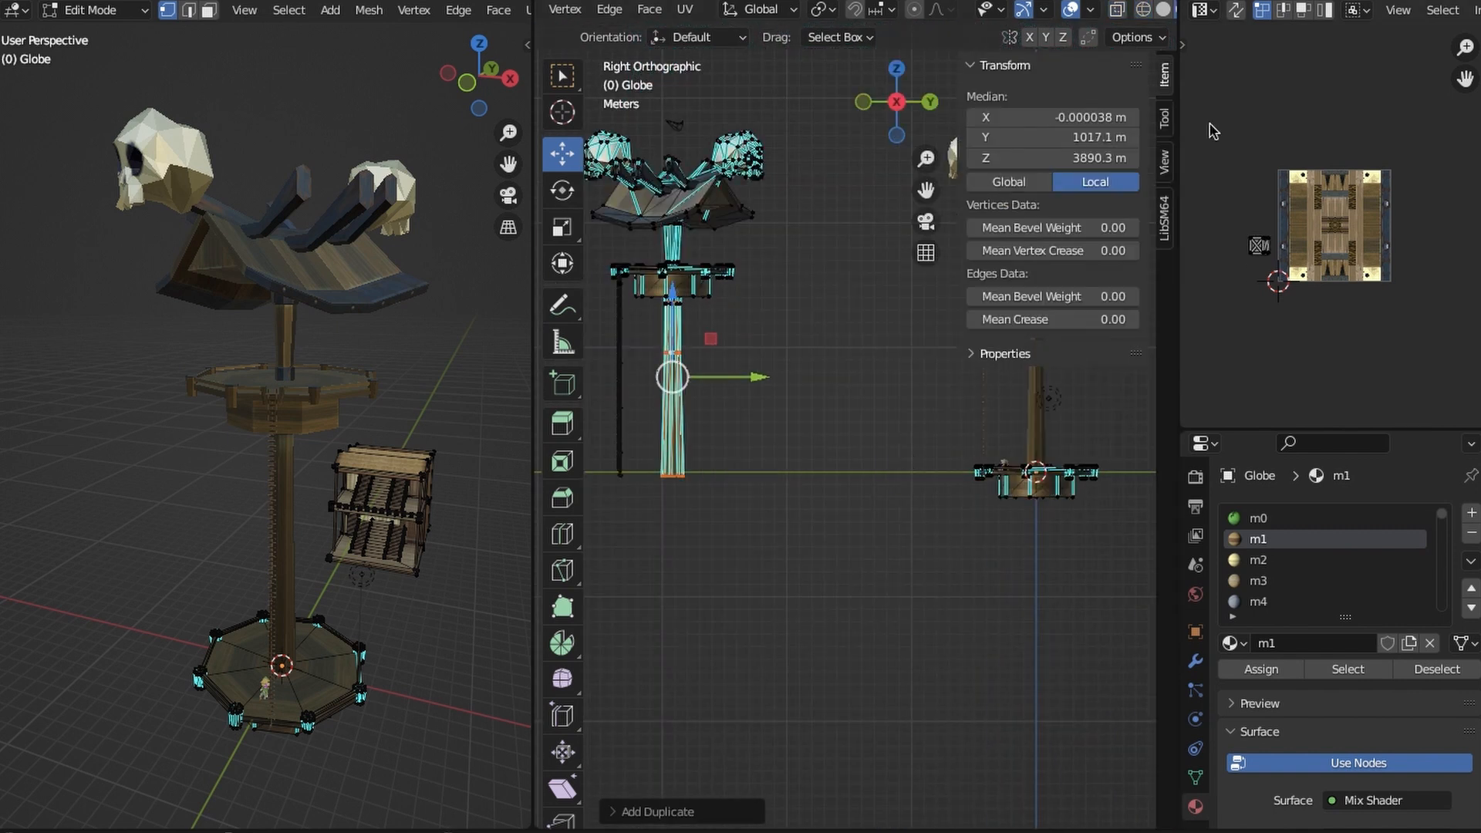
# Centre the duplicated pole on the origin and scale it up slightly and uniformly.
pyautogui.press('n')
pyautogui.keyDown('shift'); pyautogui.moveTo(1018, 551); pyautogui.dragTo(757, 428, button='middle'); pyautogui.keyUp('shift')
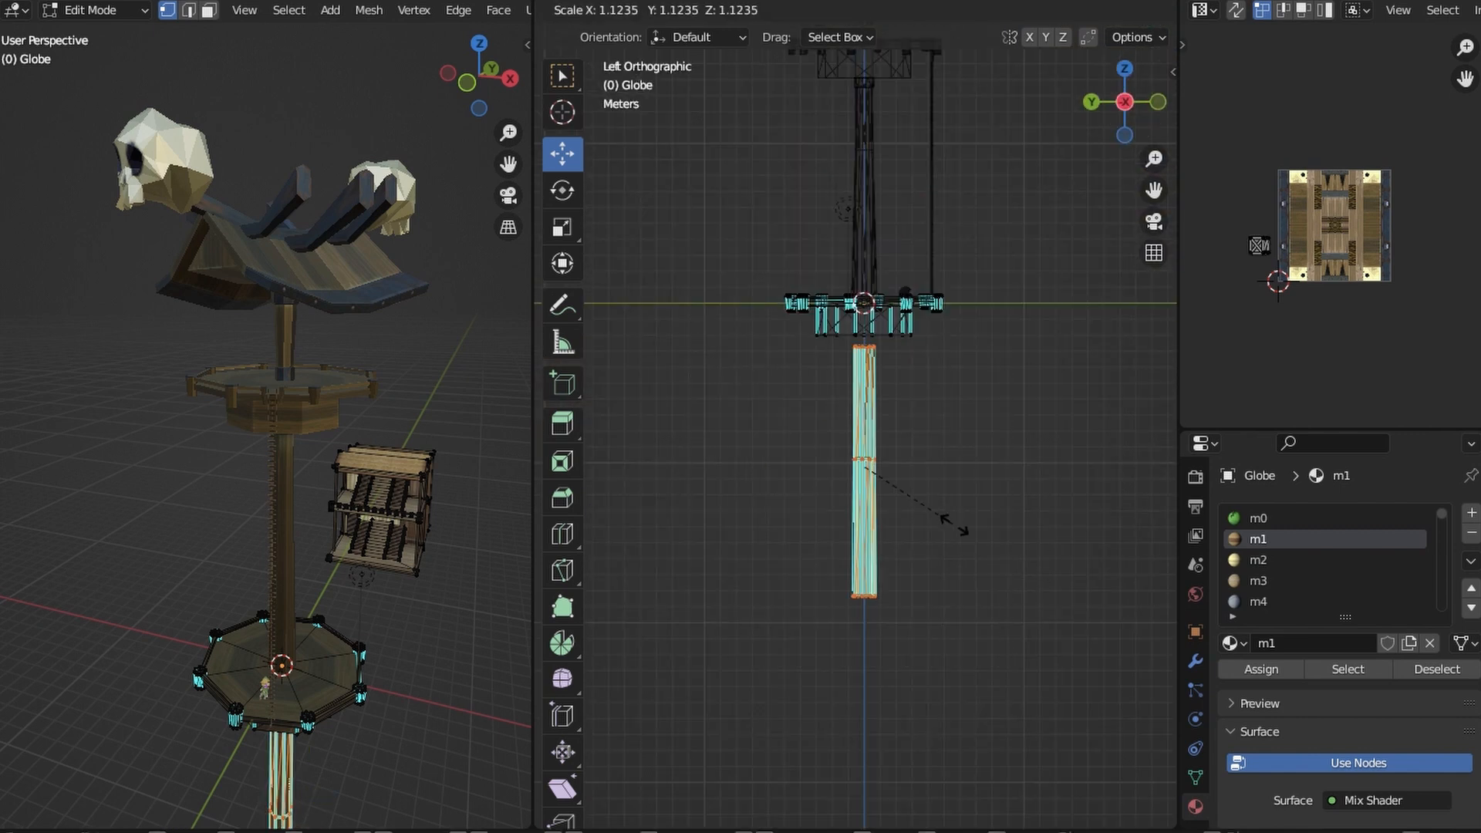
pyautogui.press('n')
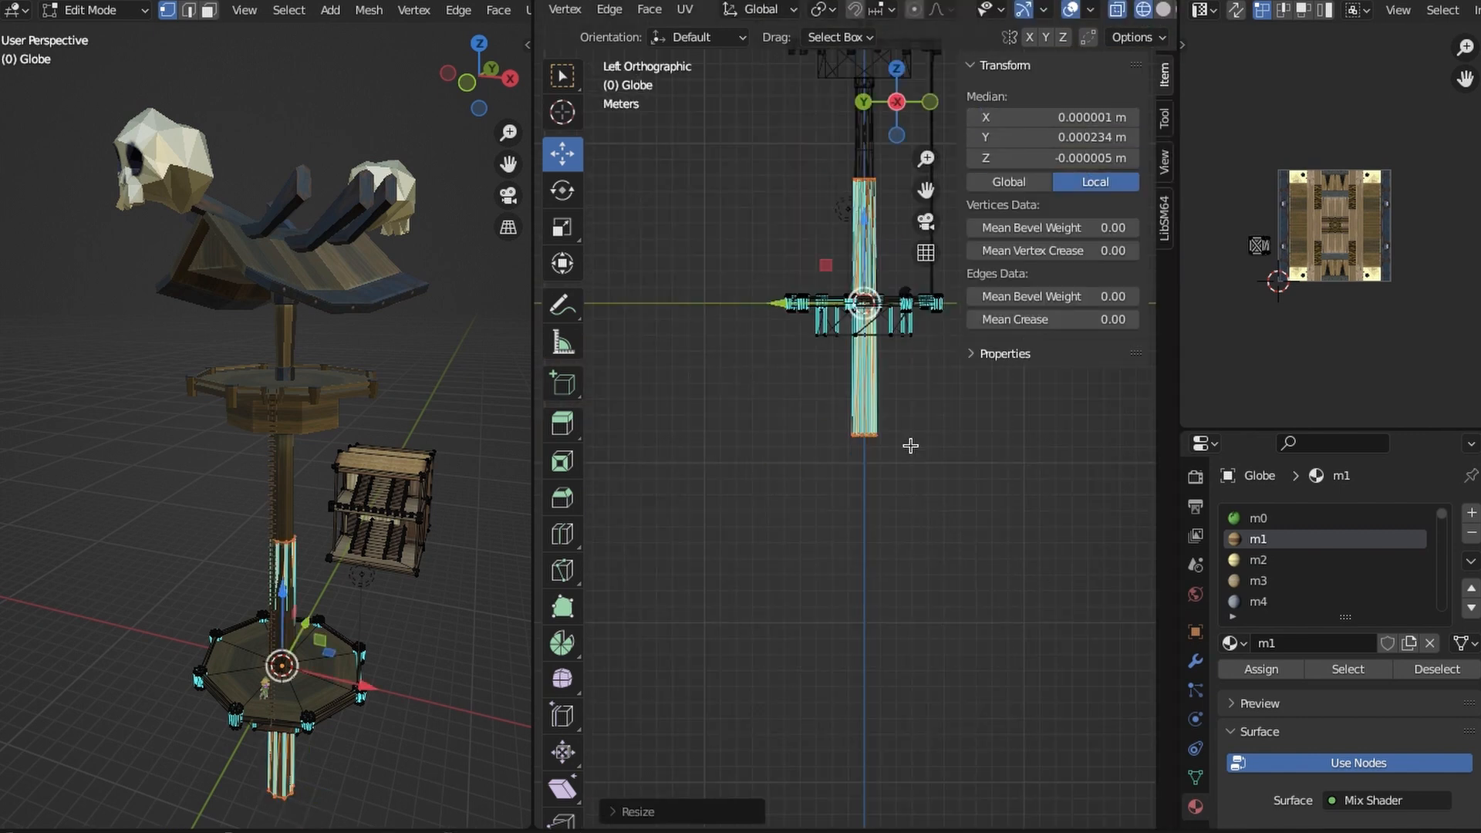
pyautogui.press('n')
# Move the duplicated pole down along Z so its top meets the underside of the base platform.
pyautogui.press('g')
pyautogui.press('z')
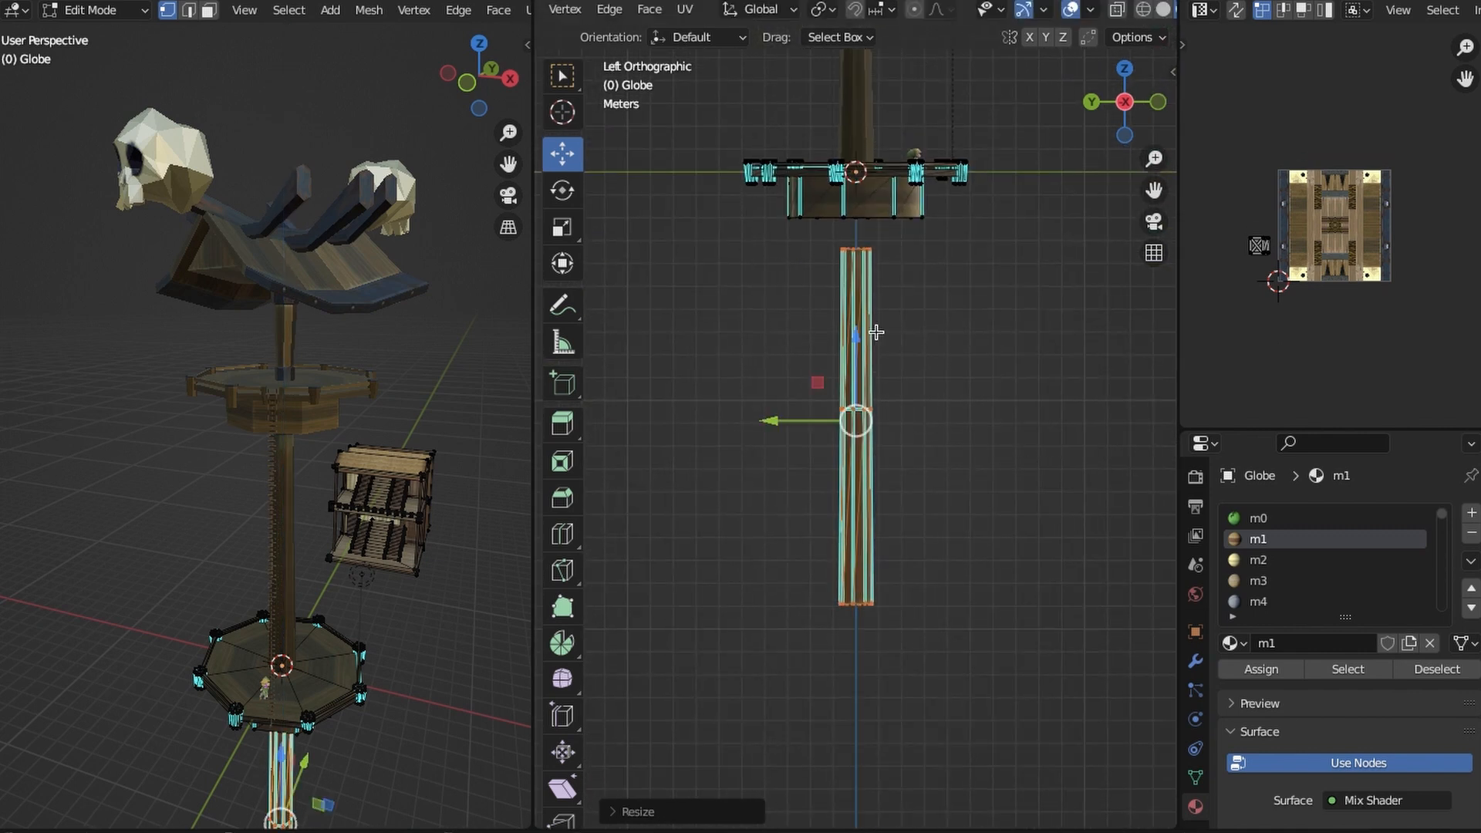
pyautogui.scroll(3, 911, 527)
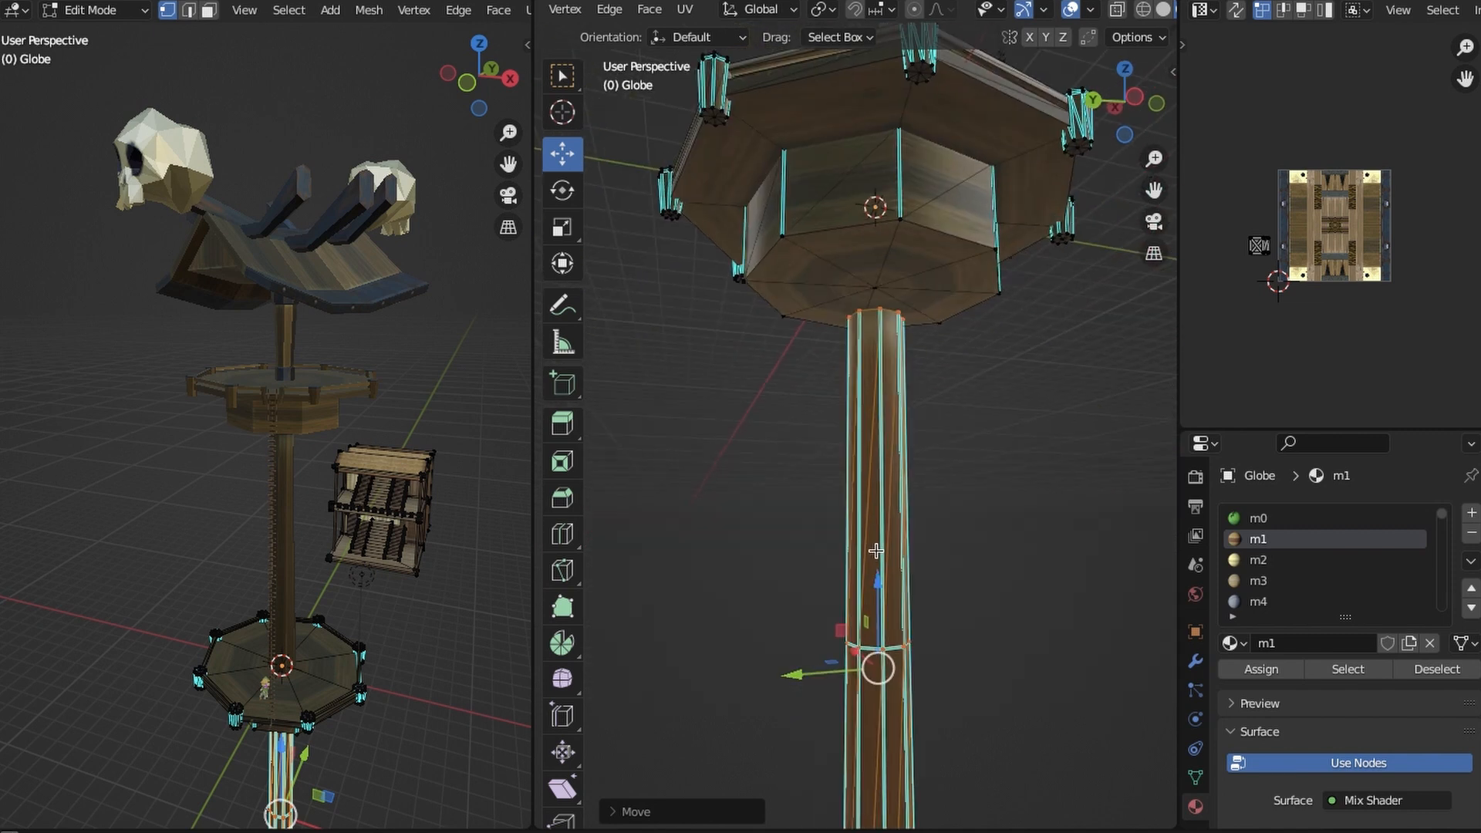
pyautogui.moveTo(883, 590); pyautogui.dragTo(884, 556)
# Examine the new pole and platform from below, above and the sides, with and without viewport overlays.
pyautogui.scroll(-4, 790, 563)
pyautogui.moveTo(989, 497); pyautogui.dragTo(939, 456, button='middle')
pyautogui.scroll(6, 915, 569)
pyautogui.scroll(-3, 930, 661)
pyautogui.scroll(-12, 930, 661)
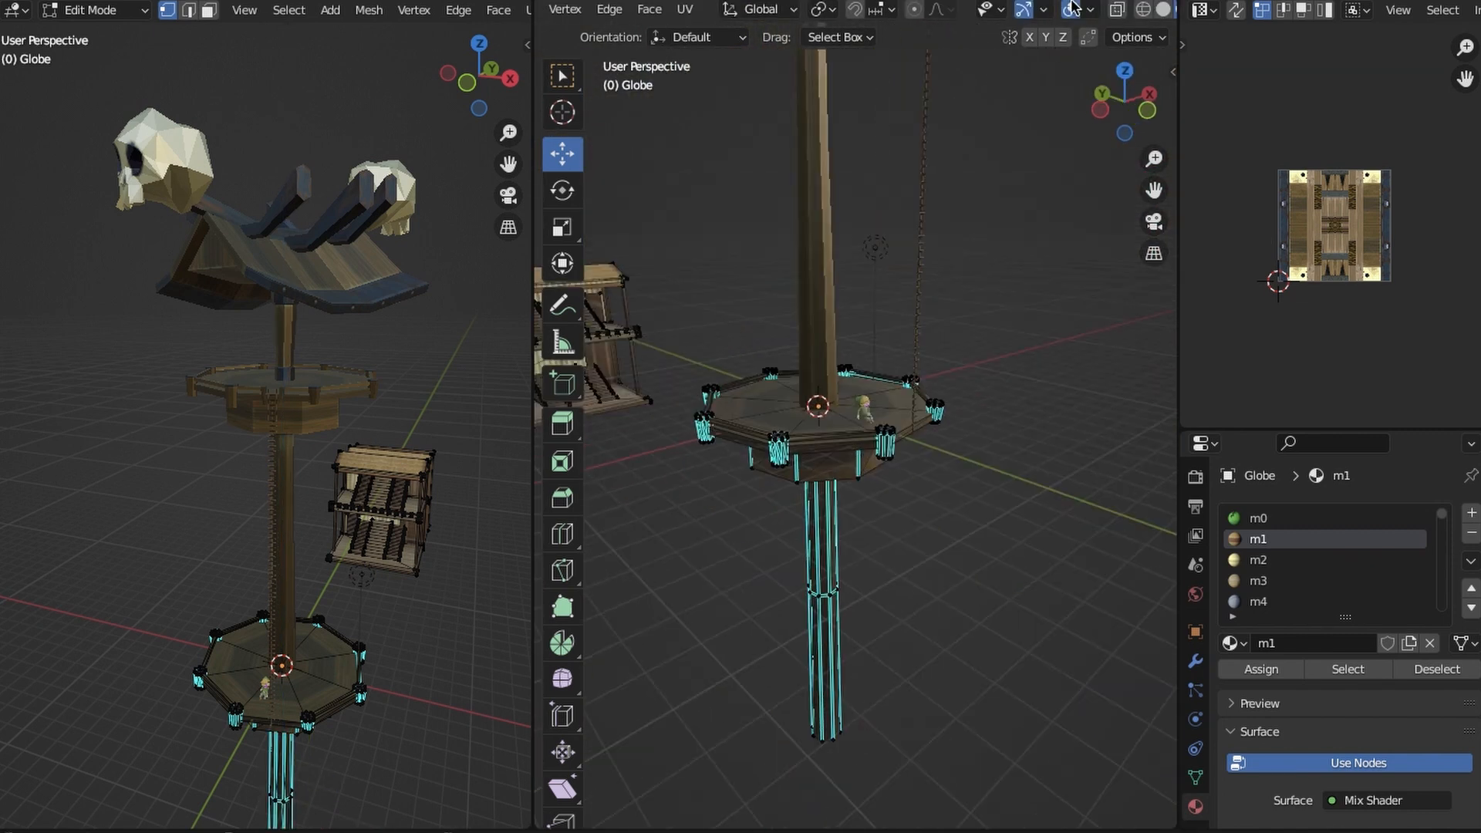
pyautogui.moveTo(948, 545); pyautogui.dragTo(899, 354, button='middle')
pyautogui.scroll(9, 899, 354)
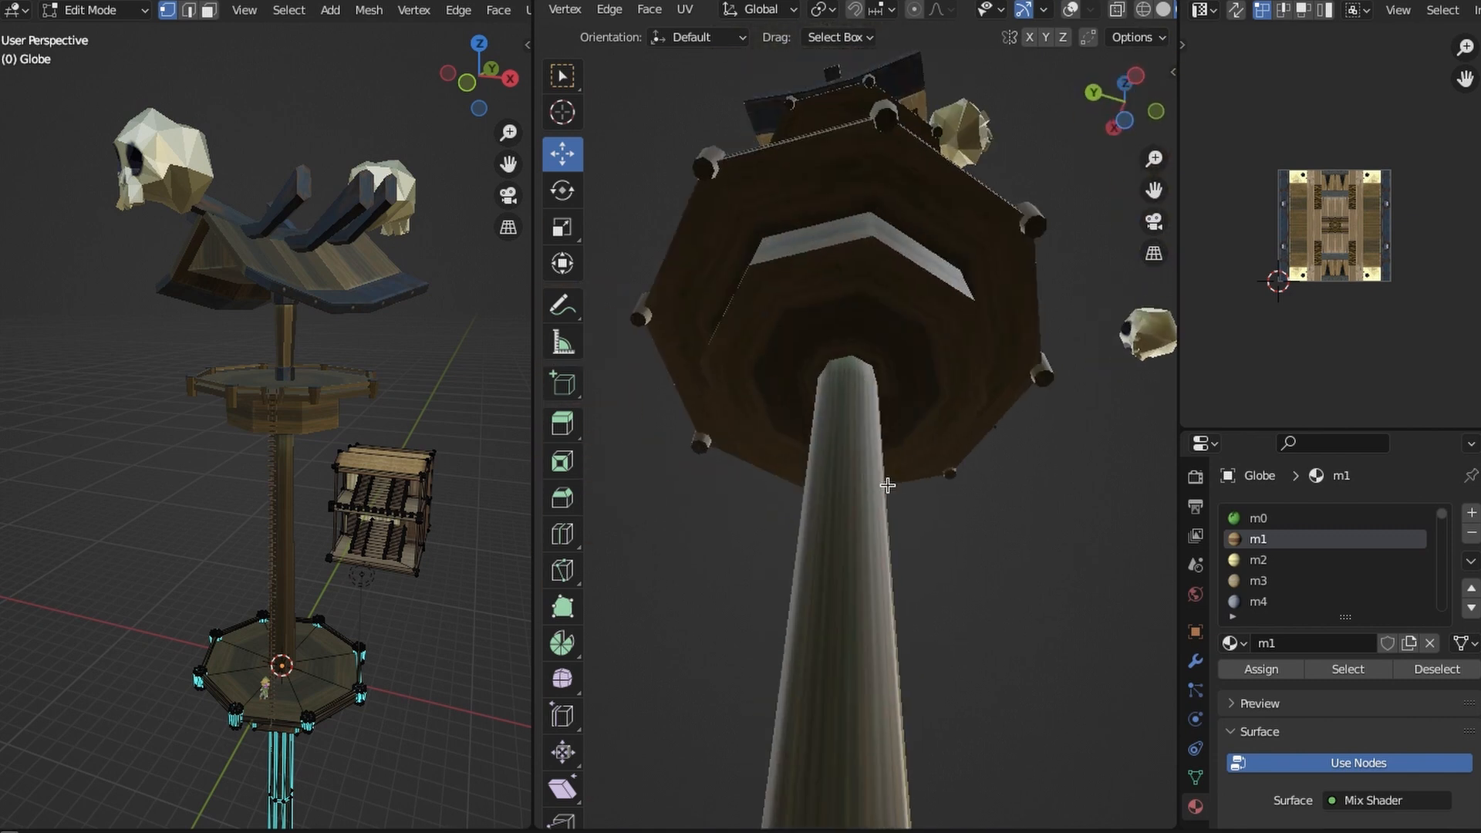
pyautogui.moveTo(886, 486); pyautogui.dragTo(609, 628, button='middle')
pyautogui.scroll(-9, 895, 525)
pyautogui.scroll(6, 894, 524)
pyautogui.moveTo(895, 705); pyautogui.dragTo(897, 570, button='middle')
pyautogui.click(1069, 10)
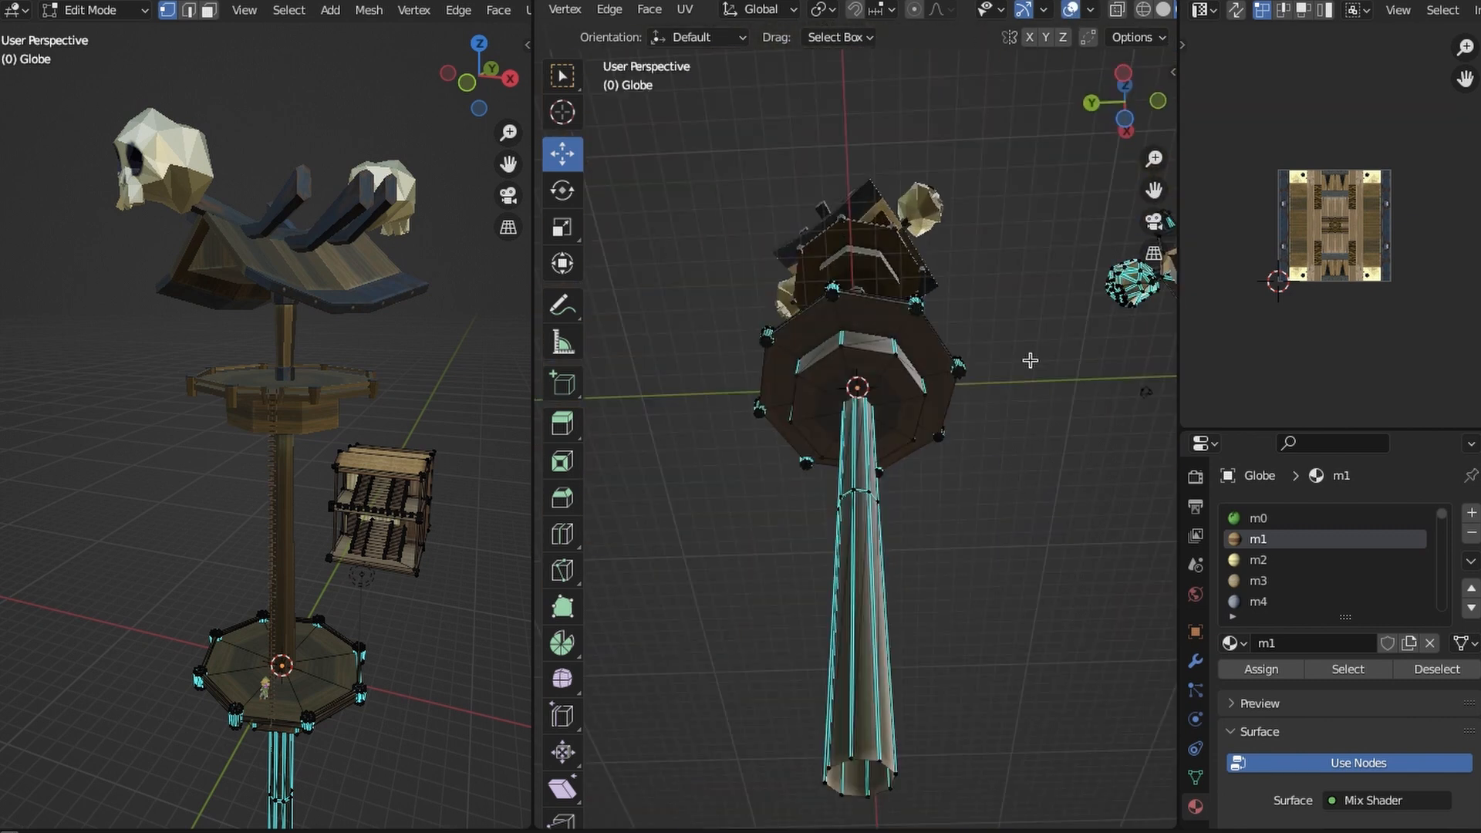
pyautogui.moveTo(1028, 360); pyautogui.dragTo(904, 497, button='middle')
pyautogui.scroll(-2, 819, 418)
pyautogui.hotkey('shift', 'alt', 'z')
pyautogui.scroll(-4, 899, 469)
pyautogui.keyDown('shift'); pyautogui.moveTo(939, 252); pyautogui.dragTo(902, 386, button='middle'); pyautogui.keyUp('shift')
pyautogui.keyDown('shift'); pyautogui.moveTo(903, 385); pyautogui.dragTo(956, 254, button='middle'); pyautogui.keyUp('shift')
pyautogui.click(1070, 10)
pyautogui.moveTo(894, 420)
pyautogui.mouseDown(button='middle')
pyautogui.moveTo(872, 351)
pyautogui.moveTo(899, 424)
pyautogui.mouseUp(button='middle')
pyautogui.scroll(5, 954, 363)
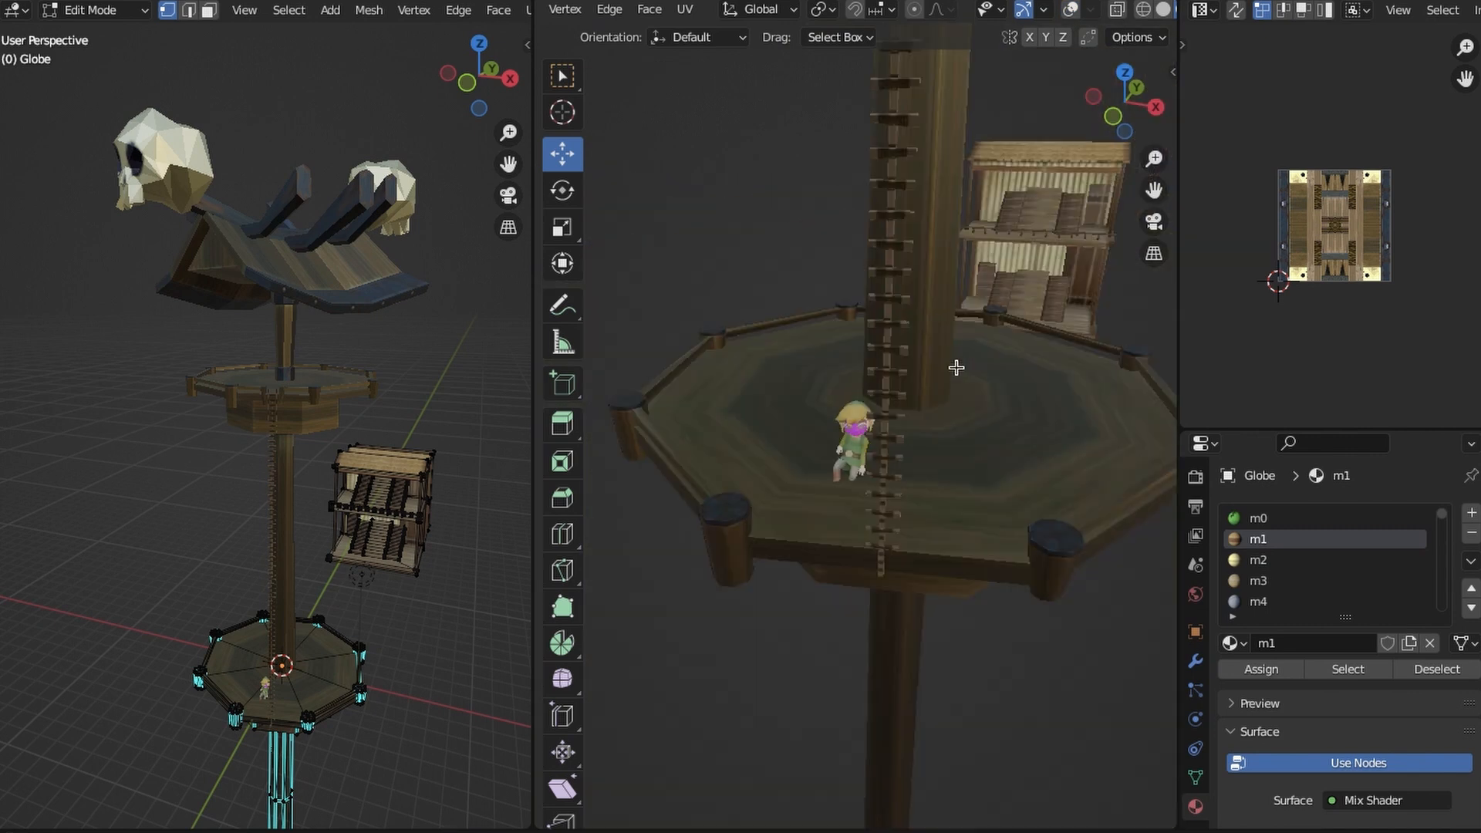
# Snap the 3D cursor to the middle of the base platform's outer edge on the ladder side, using selected vertices at both ends.
pyautogui.press('z')
pyautogui.click(761, 506)
pyautogui.click(650, 520)
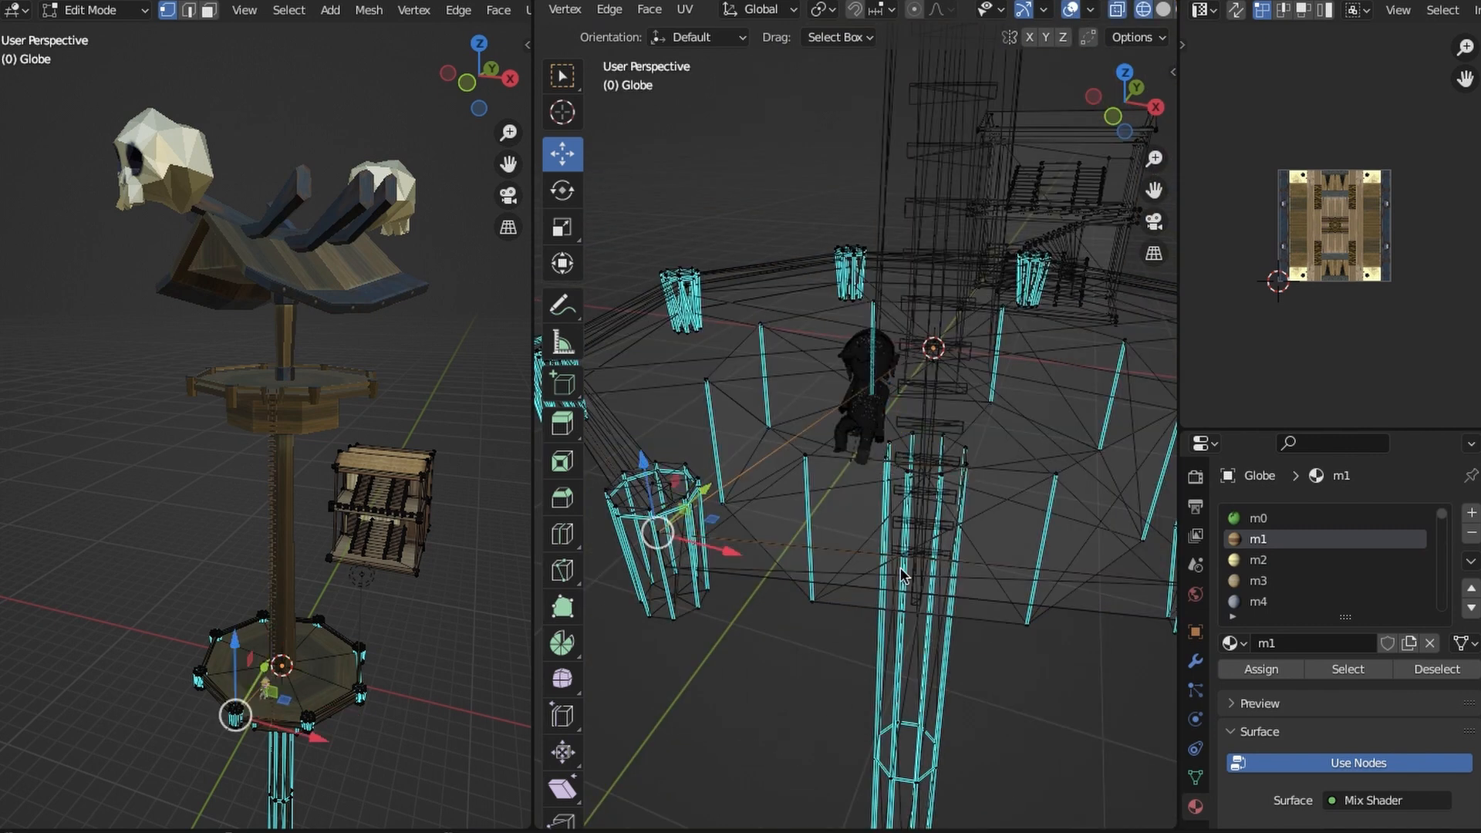
pyautogui.keyDown('shift'); pyautogui.moveTo(900, 568); pyautogui.dragTo(810, 559, button='middle'); pyautogui.keyUp('shift')
pyautogui.keyDown('shift'); pyautogui.click(1091, 567); pyautogui.keyUp('shift')
pyautogui.press('z')
pyautogui.click(686, 436)
pyautogui.click(370, 11)
pyautogui.moveTo(488, 80)
pyautogui.click(646, 171)
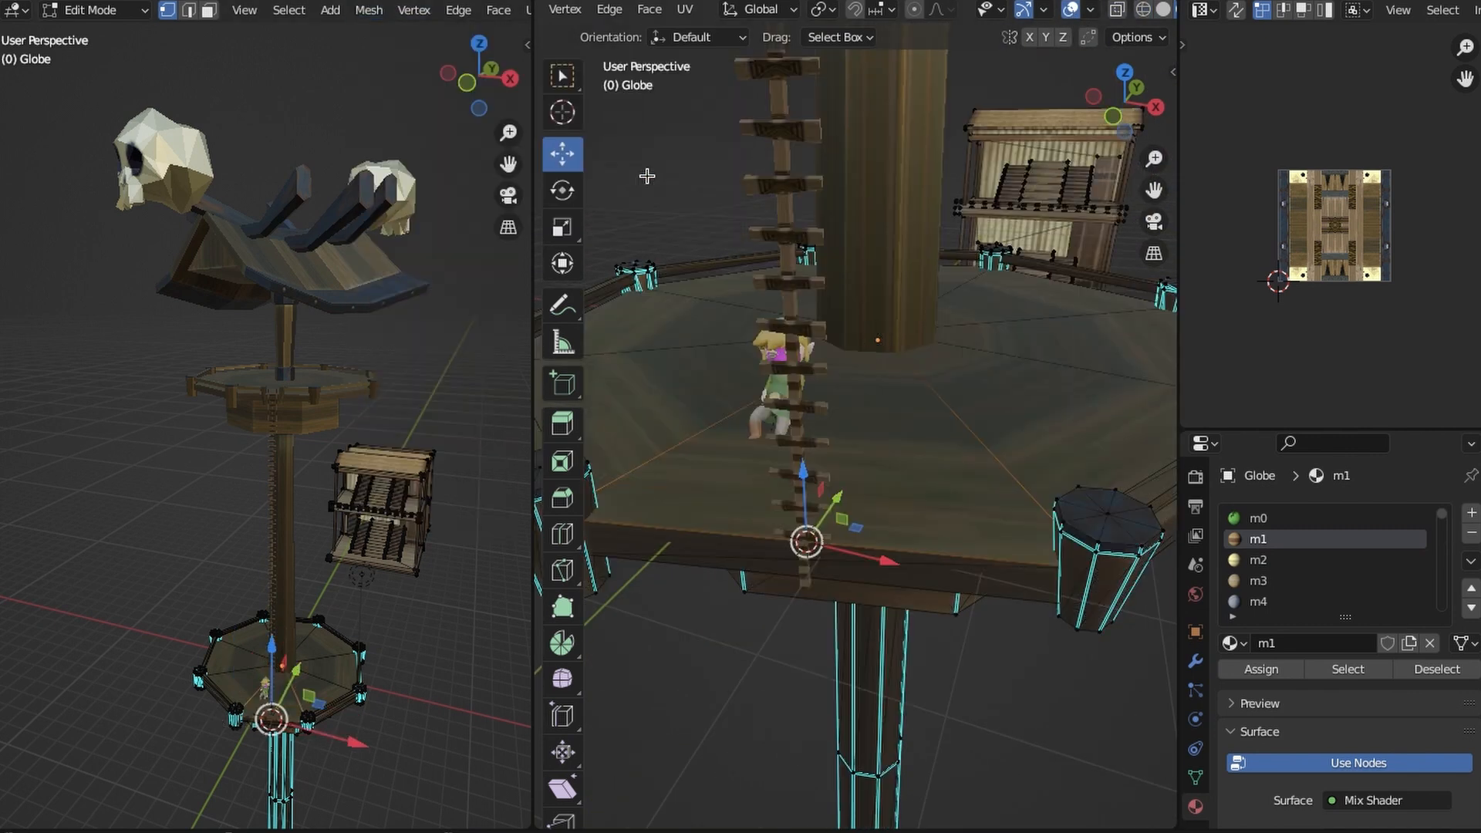
# Clear the selection and add a cube at the 3D cursor on the platform's edge.
pyautogui.hotkey('alt', 'a')
pyautogui.hotkey('shift', 'a')
pyautogui.click(899, 462)
pyautogui.moveTo(899, 463); pyautogui.dragTo(884, 465, button='middle')
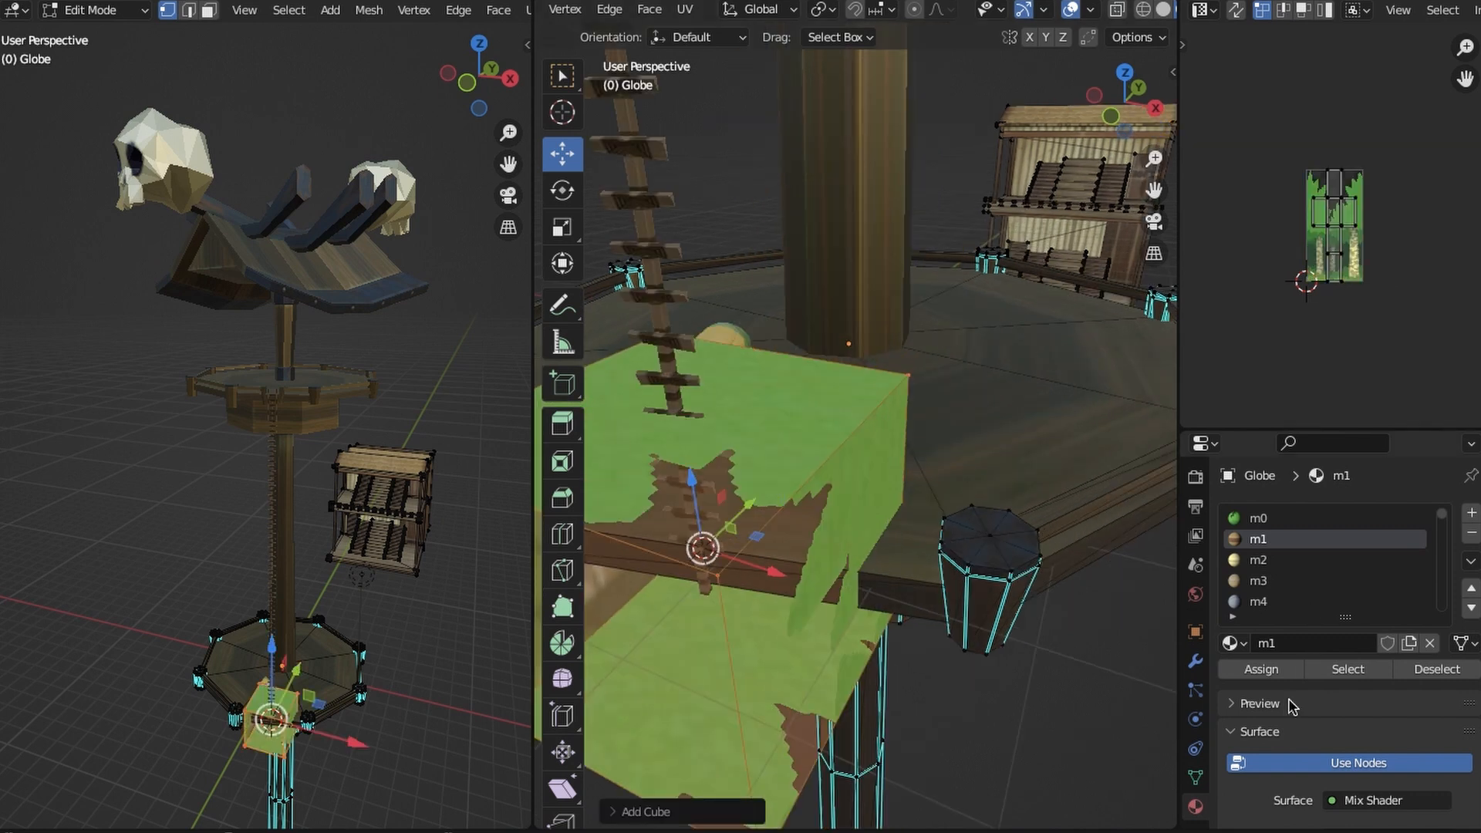
# Try the wooden materials m1, m0.004 and m0.008 on the new cube.
pyautogui.click(1265, 670)
pyautogui.moveTo(1441, 514); pyautogui.dragTo(1441, 519)
pyautogui.click(1270, 580)
pyautogui.click(1261, 669)
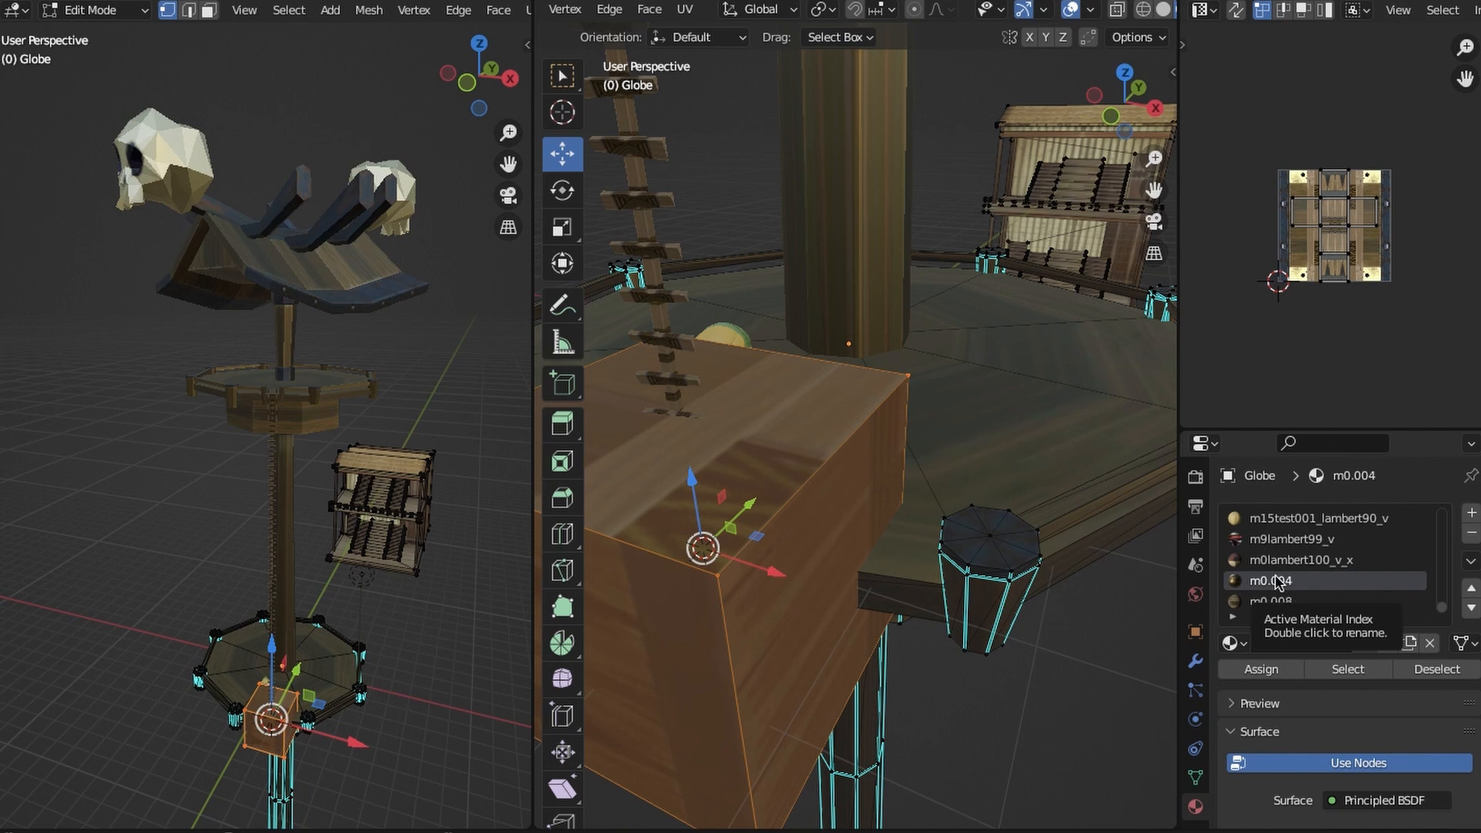
pyautogui.scroll(-2, 978, 452)
pyautogui.scroll(4, 1416, 79)
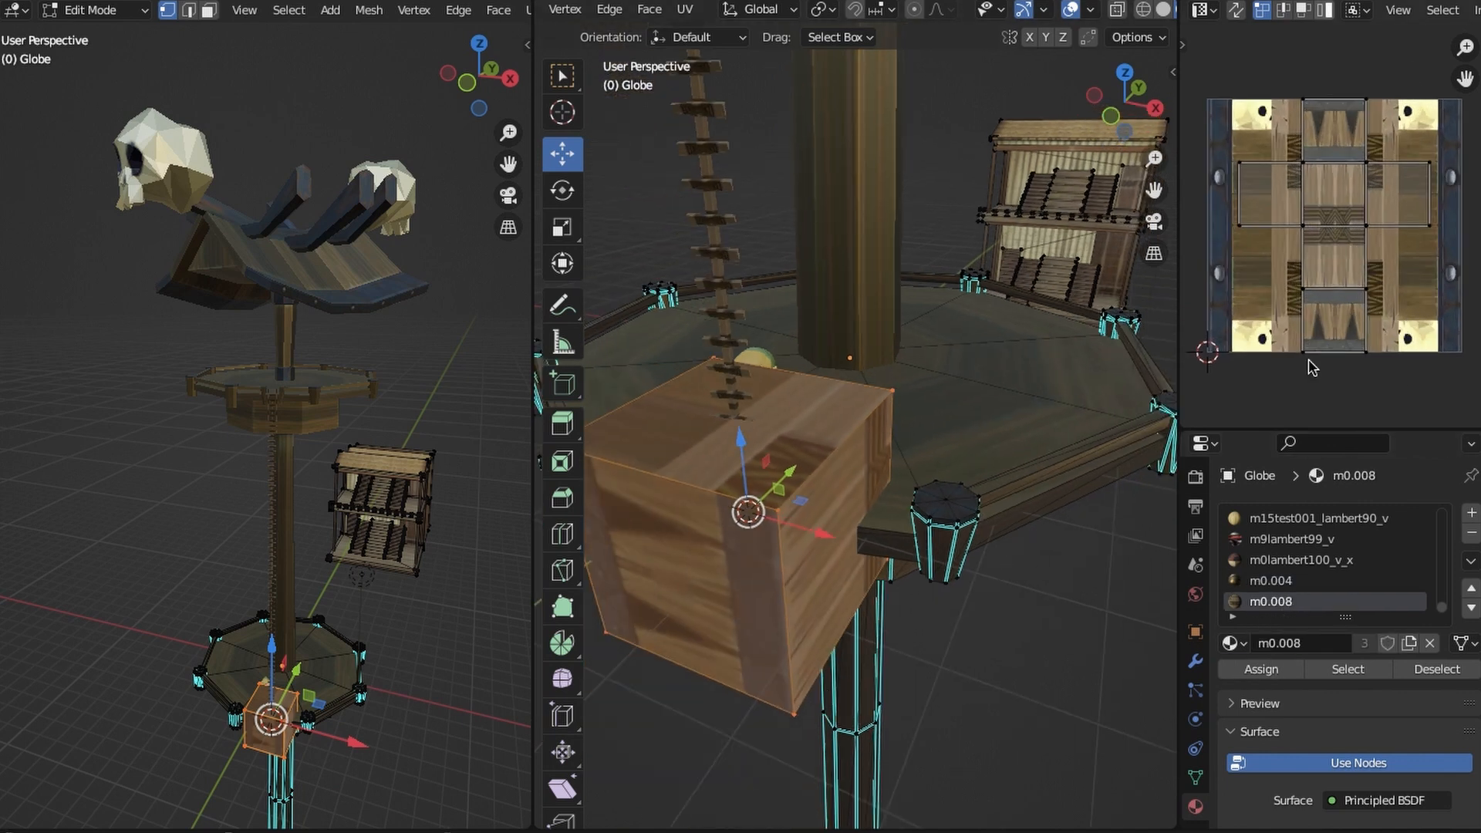
# Move the cube outward along Y, clear of the platform's edge, and return to the textured view.
pyautogui.moveTo(864, 465); pyautogui.dragTo(877, 459, button='middle')
pyautogui.moveTo(981, 410); pyautogui.dragTo(918, 420, button='middle')
pyautogui.moveTo(988, 428); pyautogui.dragTo(779, 463)
pyautogui.moveTo(848, 462); pyautogui.dragTo(978, 512, button='middle')
pyautogui.press('KP_7')
pyautogui.hotkey('shift', 'z')
pyautogui.scroll(4, 945, 344)
pyautogui.scroll(-5, 952, 463)
pyautogui.press('z')
pyautogui.click(973, 560)
# Try the materials m0lambert100_v_x, m9lambert99_v, m15test001_lambert90_v and m0.008 on the cube.
pyautogui.click(1289, 560)
pyautogui.click(1262, 670)
pyautogui.click(1290, 540)
pyautogui.click(1262, 670)
pyautogui.click(1278, 670)
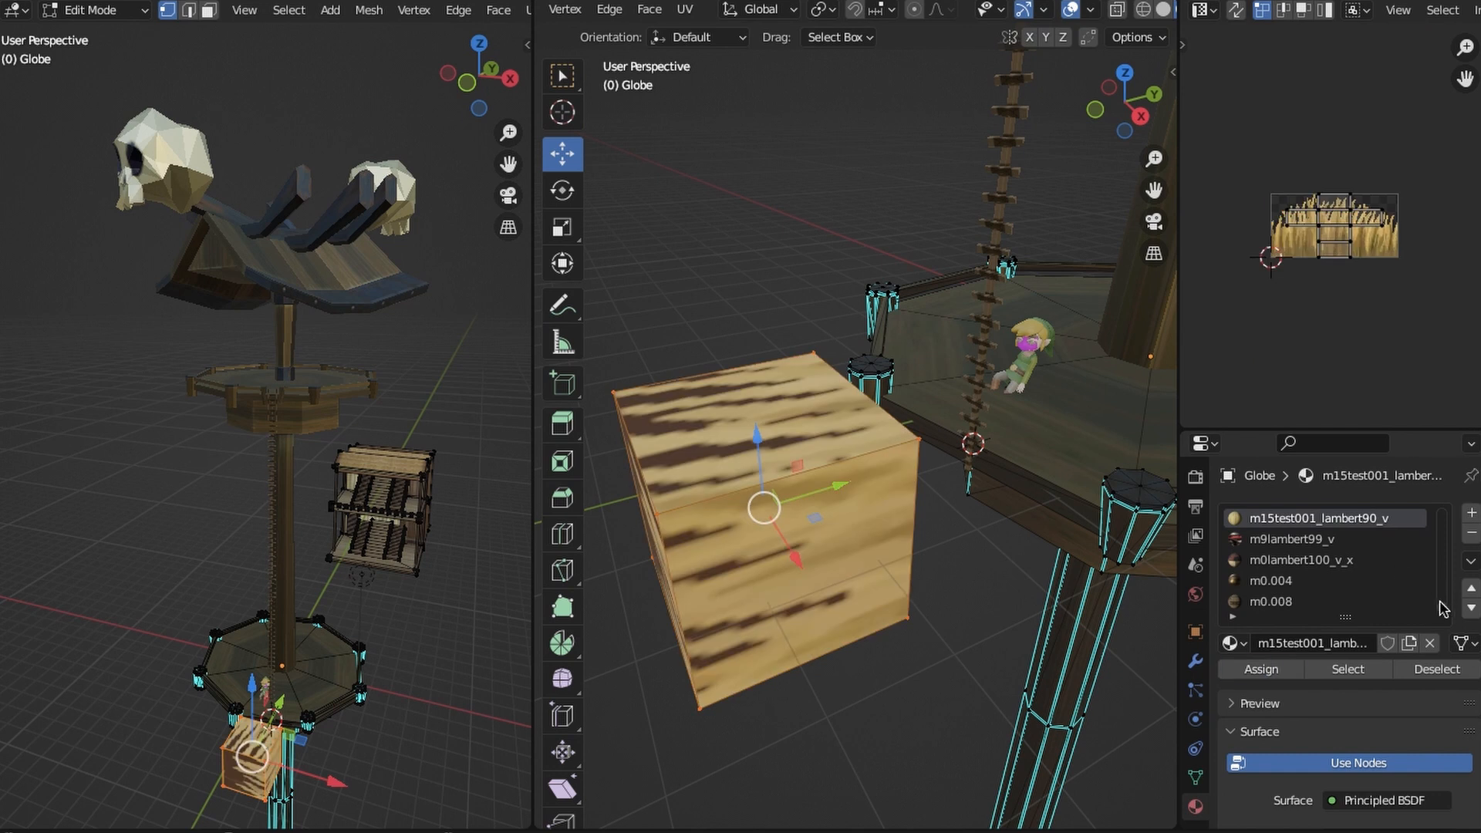
pyautogui.click(1322, 603)
pyautogui.click(1273, 669)
pyautogui.moveTo(884, 584)
pyautogui.mouseDown(button='middle')
pyautogui.moveTo(988, 592)
pyautogui.moveTo(900, 576)
pyautogui.mouseUp(button='middle')
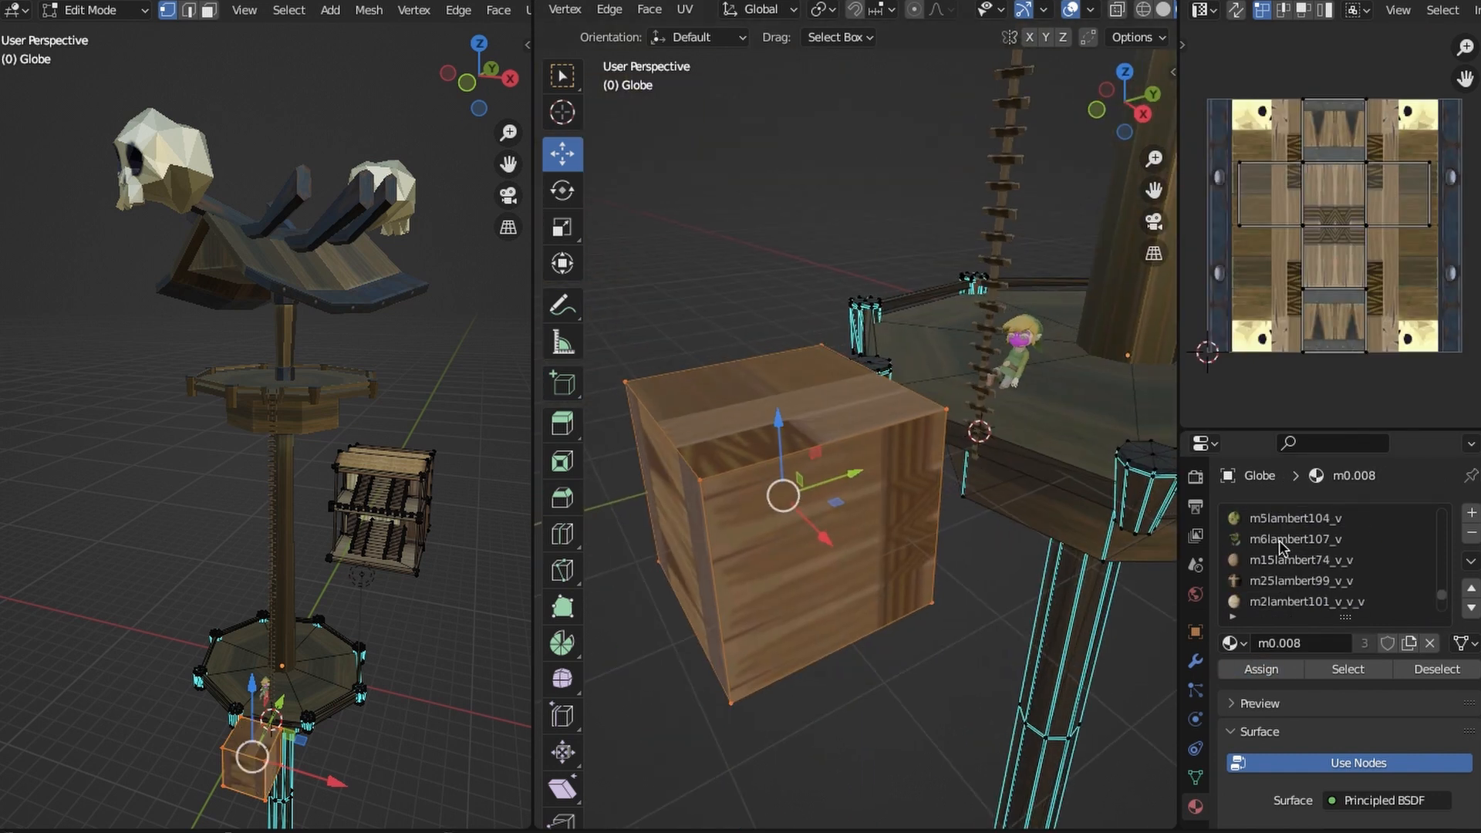
# Try the materials m15lambert74_v_v, m25lambert99_v_v, m2lambert101_v_v_v, m5lambert104_v and m6lambert107_v on the cube.
pyautogui.click(1296, 559)
pyautogui.click(1299, 580)
pyautogui.click(1305, 601)
pyautogui.click(1312, 518)
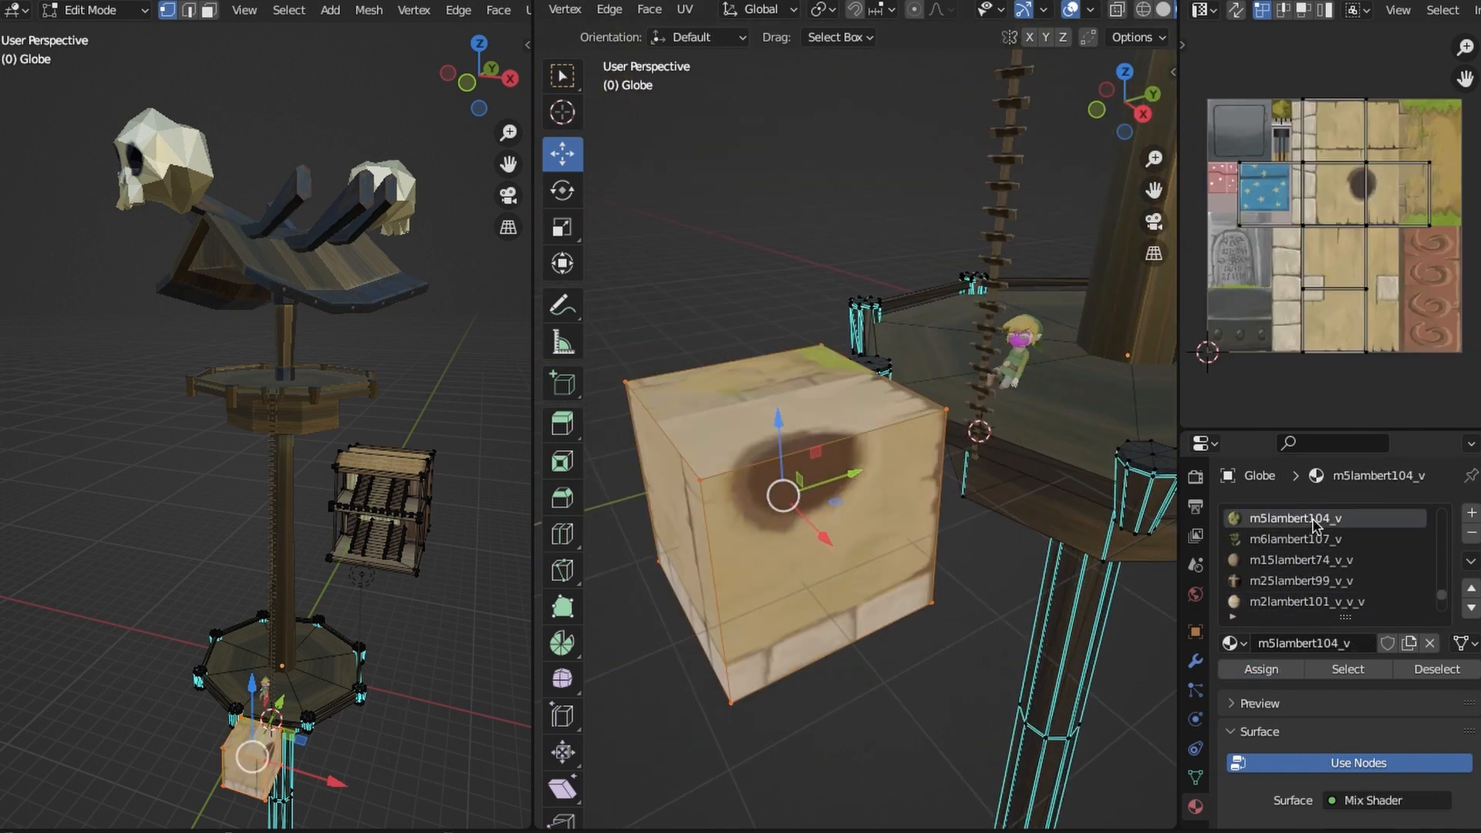
pyautogui.click(1311, 539)
pyautogui.click(1273, 669)
# Compare further materials on the cube, including m2, and assign the wood plank material m3.
pyautogui.moveTo(1444, 579); pyautogui.dragTo(1442, 509)
pyautogui.click(1276, 582)
pyautogui.click(1273, 670)
pyautogui.click(1312, 539)
pyautogui.click(1277, 668)
pyautogui.click(1257, 561)
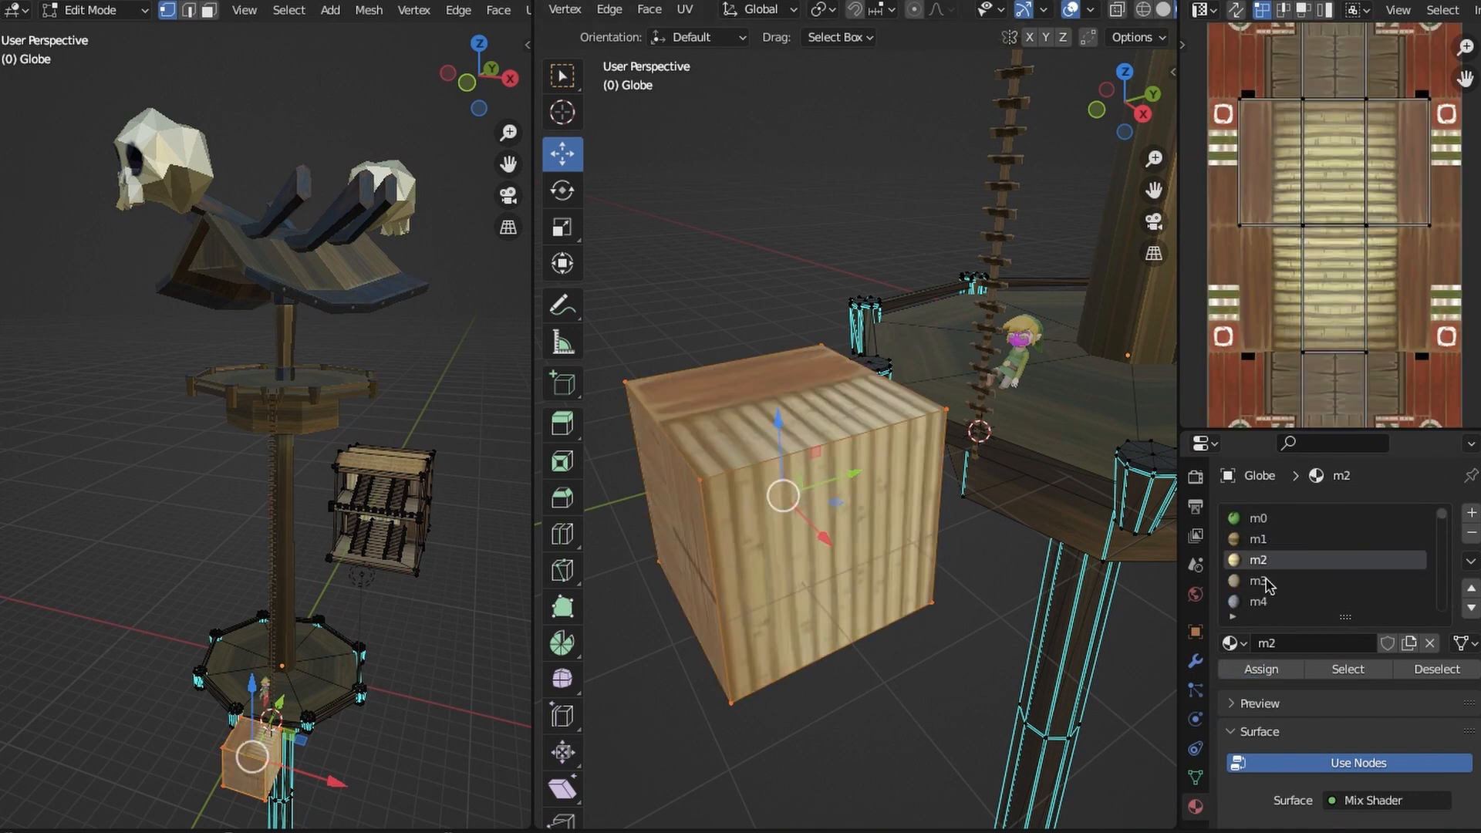
pyautogui.click(1261, 582)
pyautogui.click(1268, 668)
# Select the whole linked cube and re-project its UVs so all faces overlap in one square on the plank texture.
pyautogui.moveTo(774, 662); pyautogui.dragTo(695, 687, button='middle')
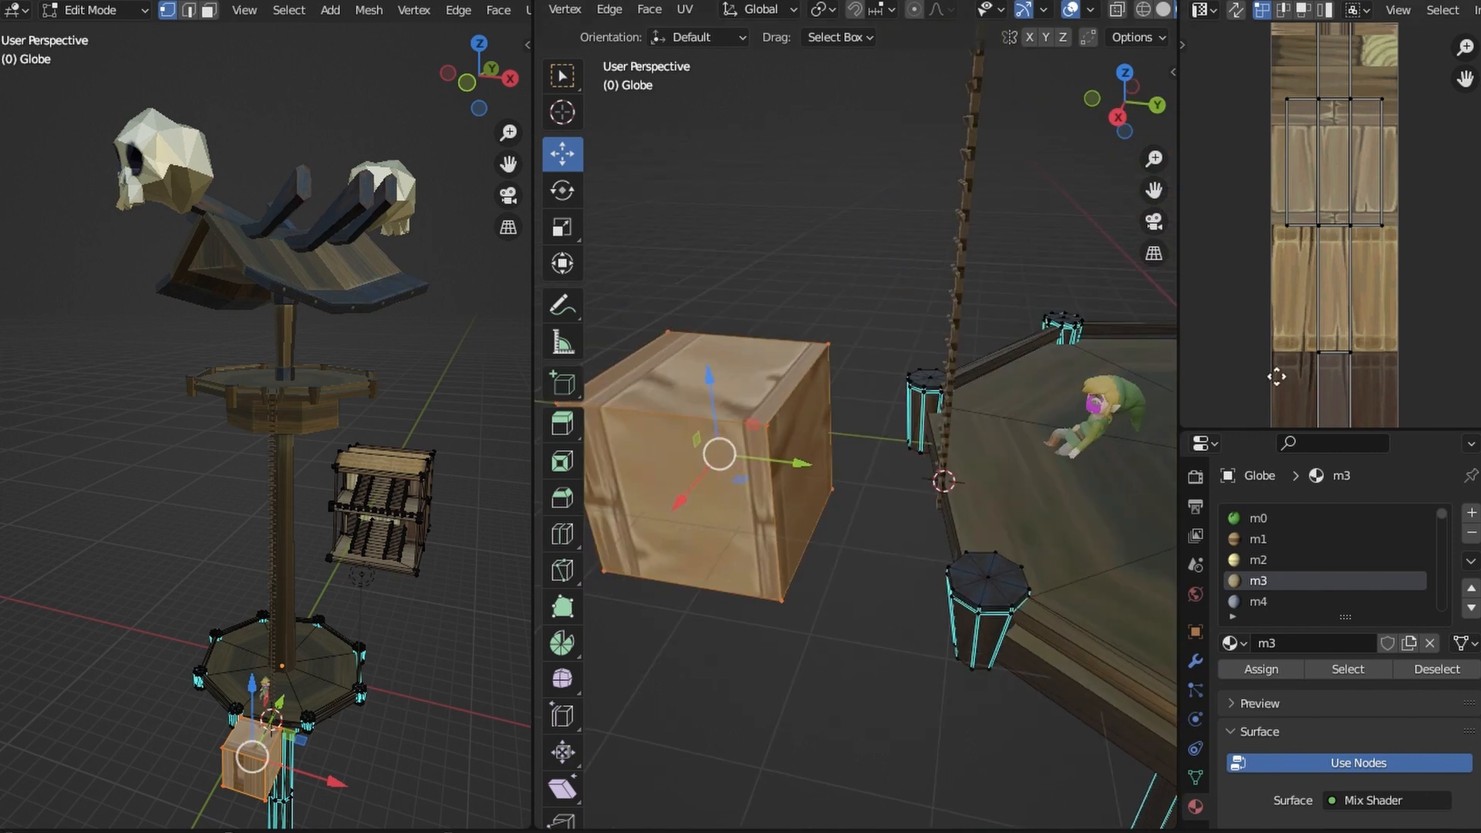
pyautogui.moveTo(1276, 373); pyautogui.dragTo(1286, 286, button='middle')
pyautogui.moveTo(810, 529); pyautogui.dragTo(873, 490, button='middle')
pyautogui.click(732, 456)
pyautogui.keyDown('shift'); pyautogui.click(753, 661); pyautogui.keyUp('shift')
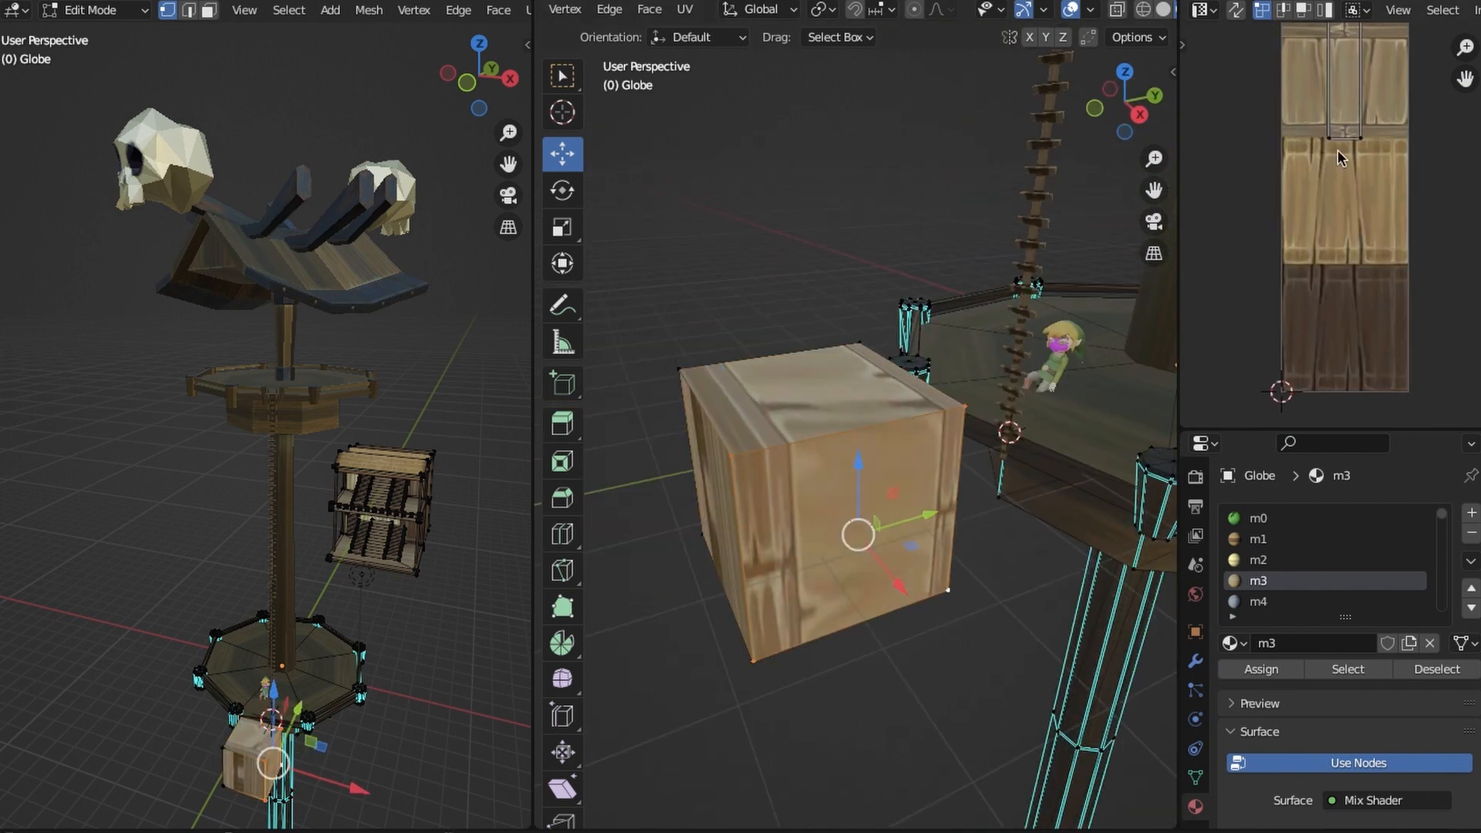
pyautogui.keyDown('shift'); pyautogui.click(700, 532); pyautogui.keyUp('shift')
pyautogui.press('l')
pyautogui.click(685, 9)
pyautogui.click(714, 128)
# Move the cube's UV square down onto the dark plank section at the bottom of the wood texture.
pyautogui.moveTo(1349, 130); pyautogui.dragTo(1342, 235, button='middle')
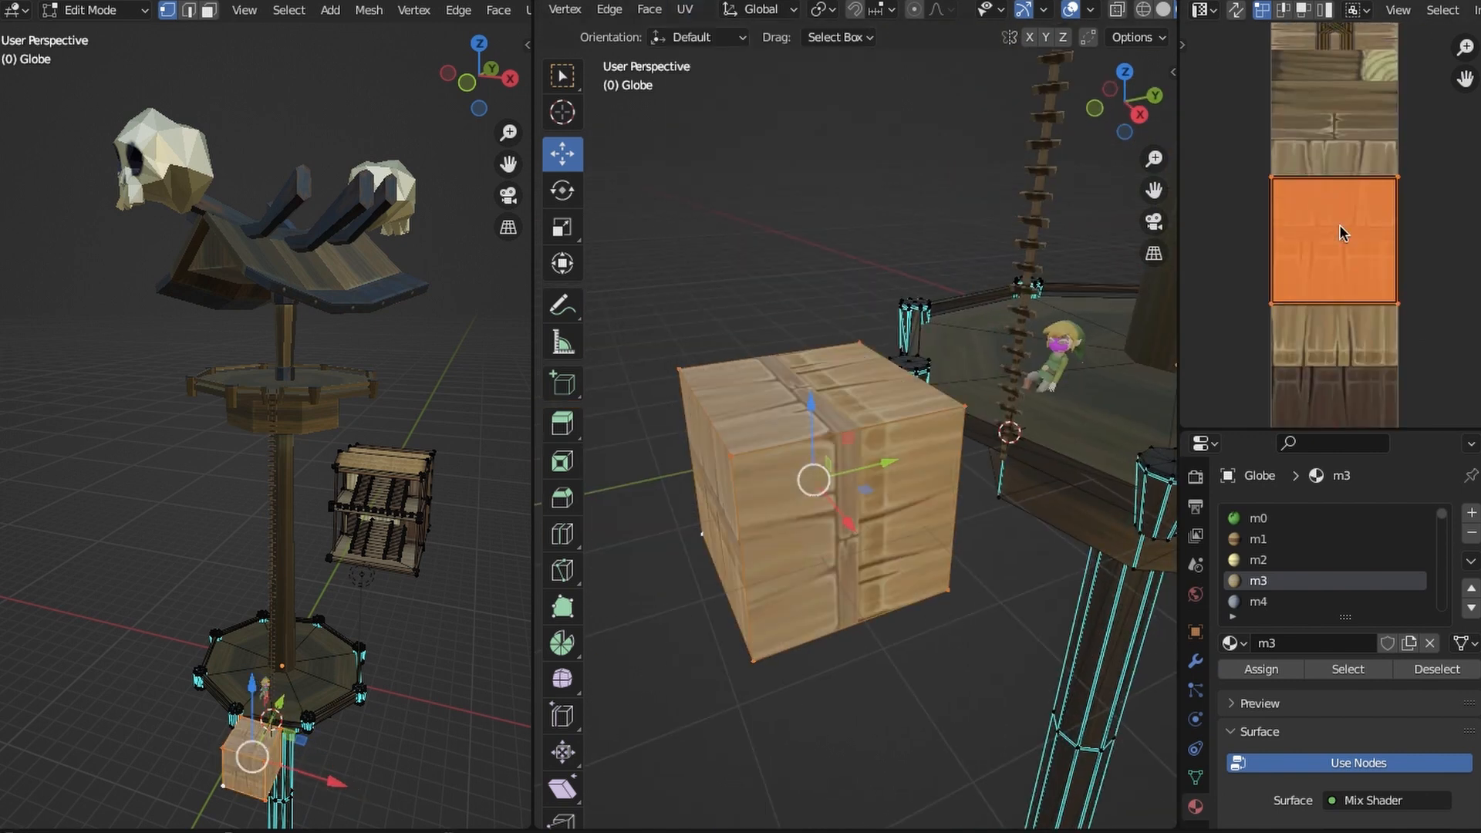
pyautogui.scroll(-2, 1342, 235)
pyautogui.moveTo(1332, 156); pyautogui.dragTo(1332, 276)
# Flatten the cube along Z into a thin slab and move it along Y against the platform's edge in the right orthographic view.
pyautogui.moveTo(810, 440); pyautogui.dragTo(719, 381, button='middle')
pyautogui.press('s')
pyautogui.press('z')
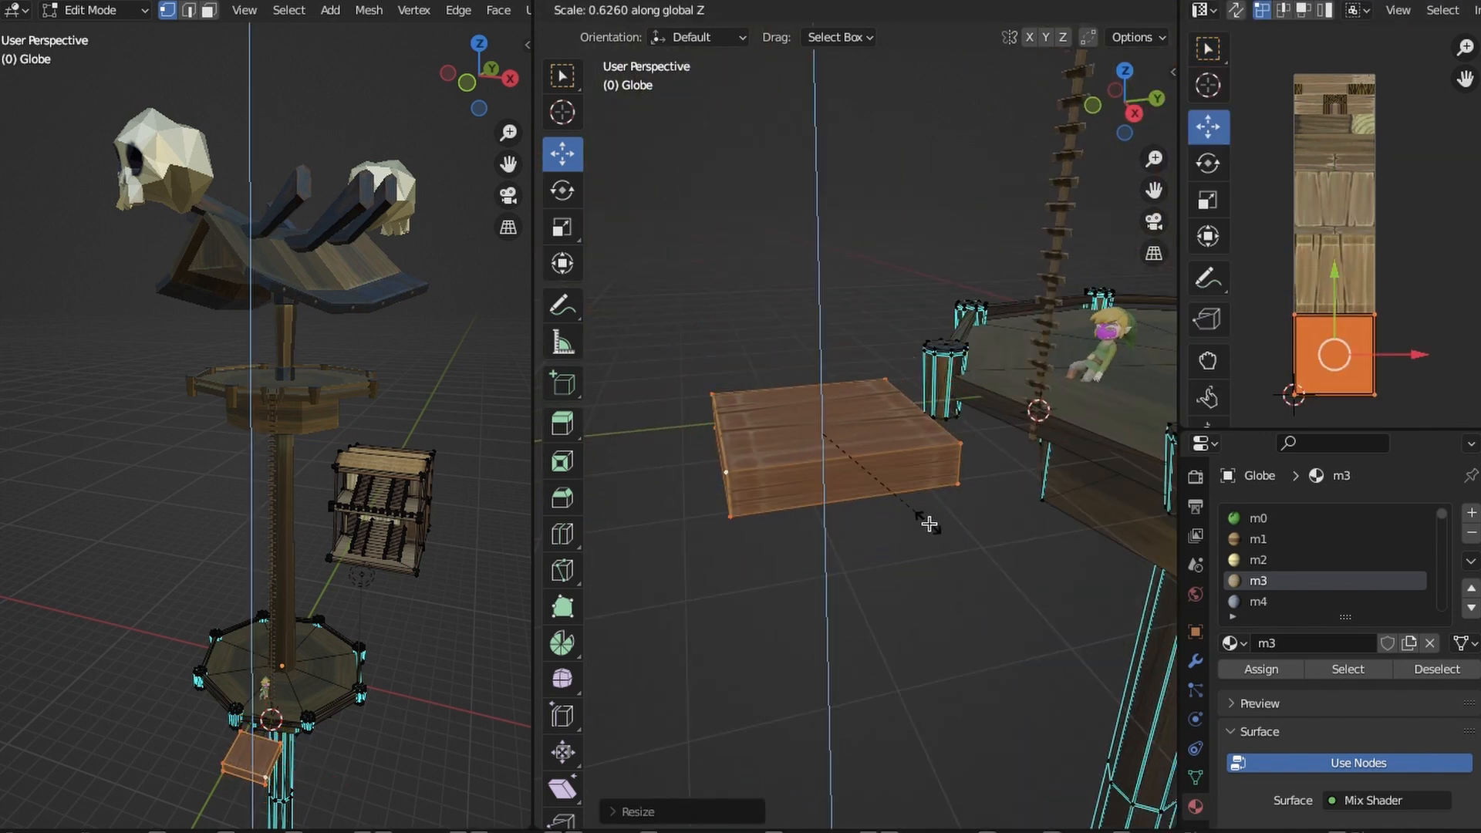
pyautogui.click(929, 519)
pyautogui.press('KP_3')
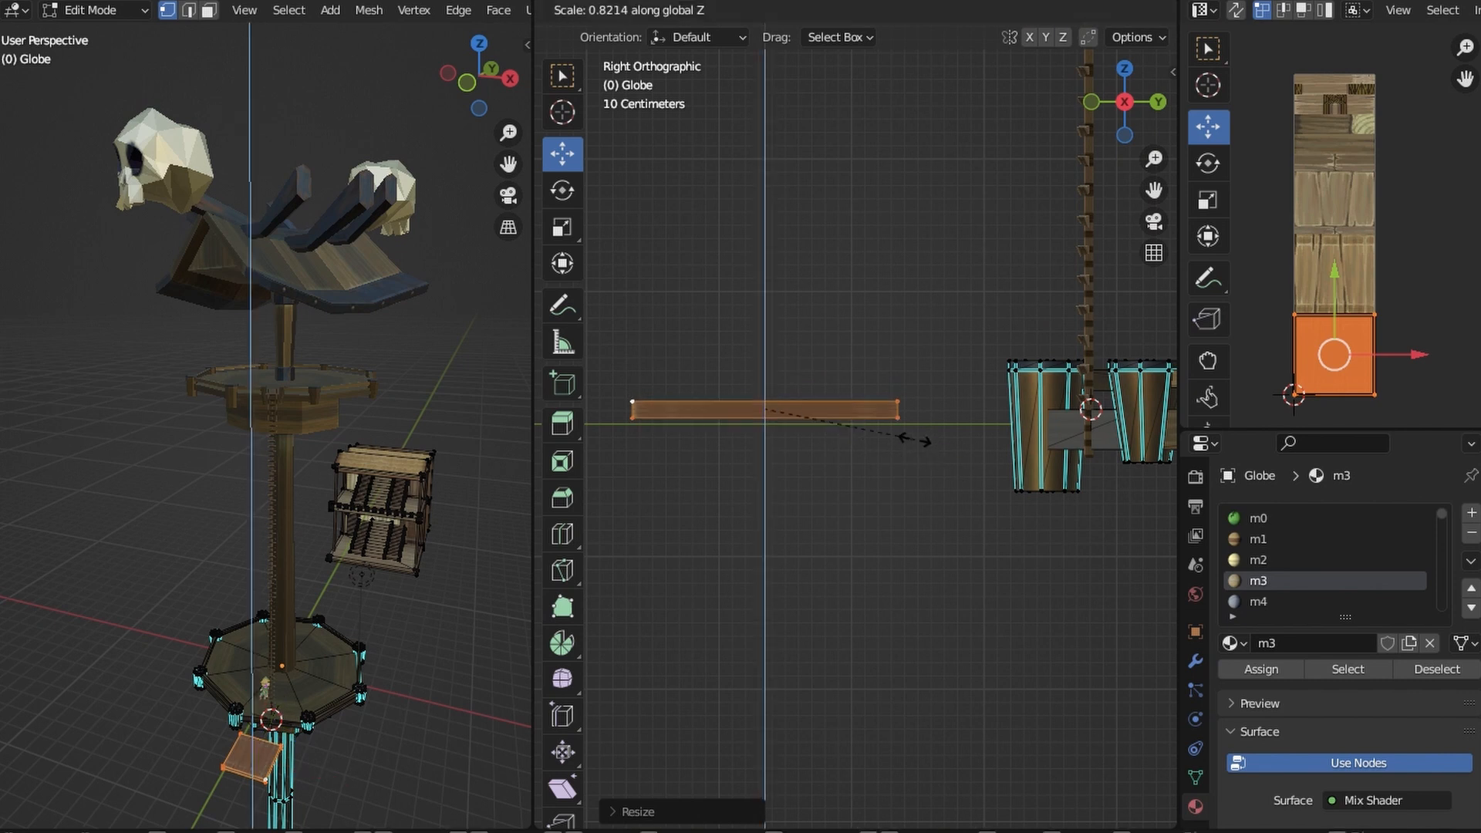
pyautogui.click(879, 433)
pyautogui.keyDown('ctrl'); pyautogui.moveTo(887, 439); pyautogui.dragTo(948, 493, button='middle'); pyautogui.keyUp('ctrl')
pyautogui.keyDown('shift'); pyautogui.moveTo(947, 492); pyautogui.dragTo(909, 477, button='middle'); pyautogui.keyUp('shift')
pyautogui.press('s')
pyautogui.press('z')
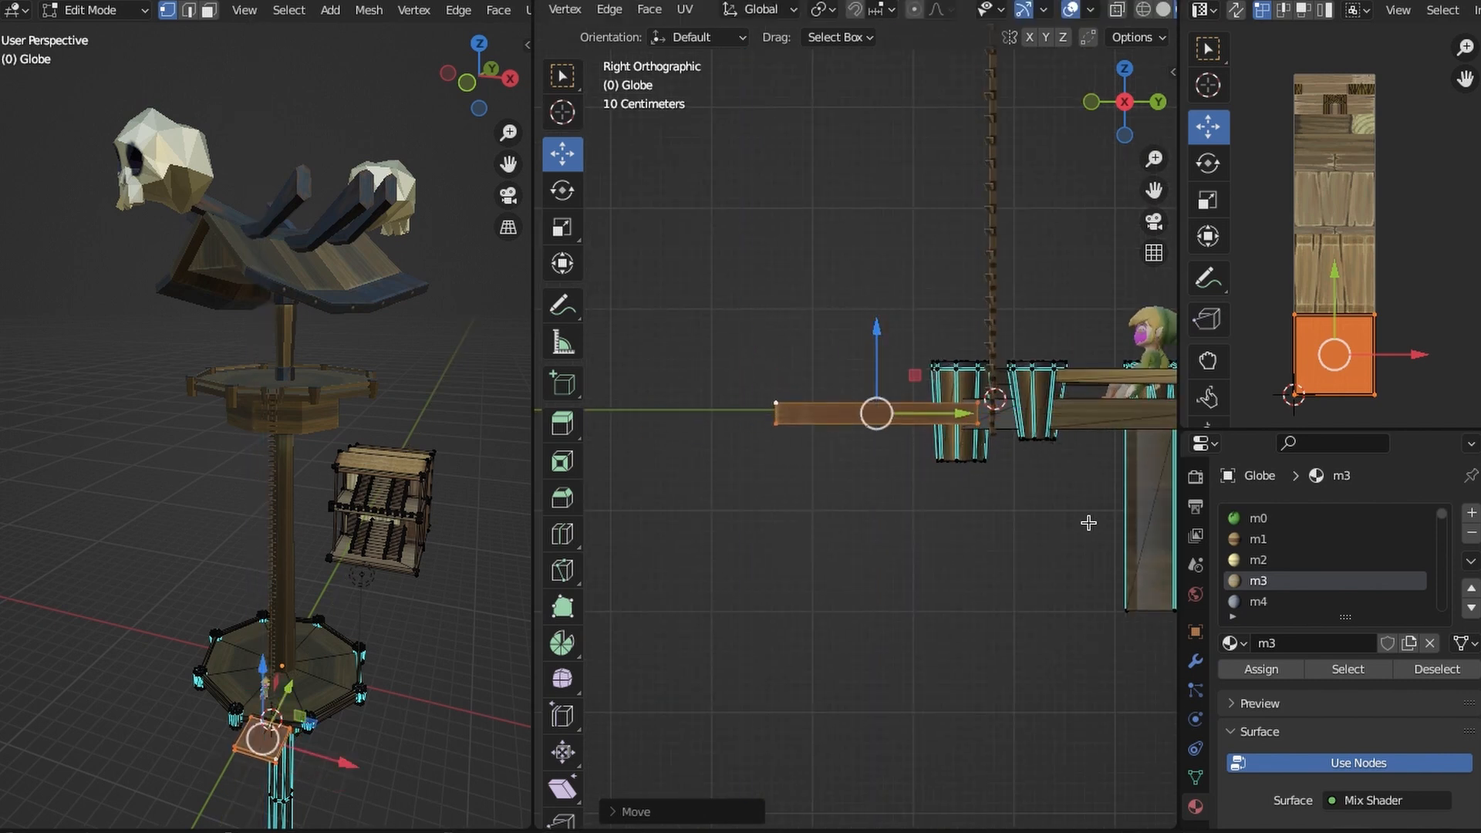
# Re-project the slab's UVs and move them down onto the dark plank section at the bottom of the wood texture.
pyautogui.click(698, 416)
pyautogui.moveTo(698, 417); pyautogui.dragTo(779, 440, button='middle')
pyautogui.scroll(4, 844, 463)
pyautogui.click(1070, 10)
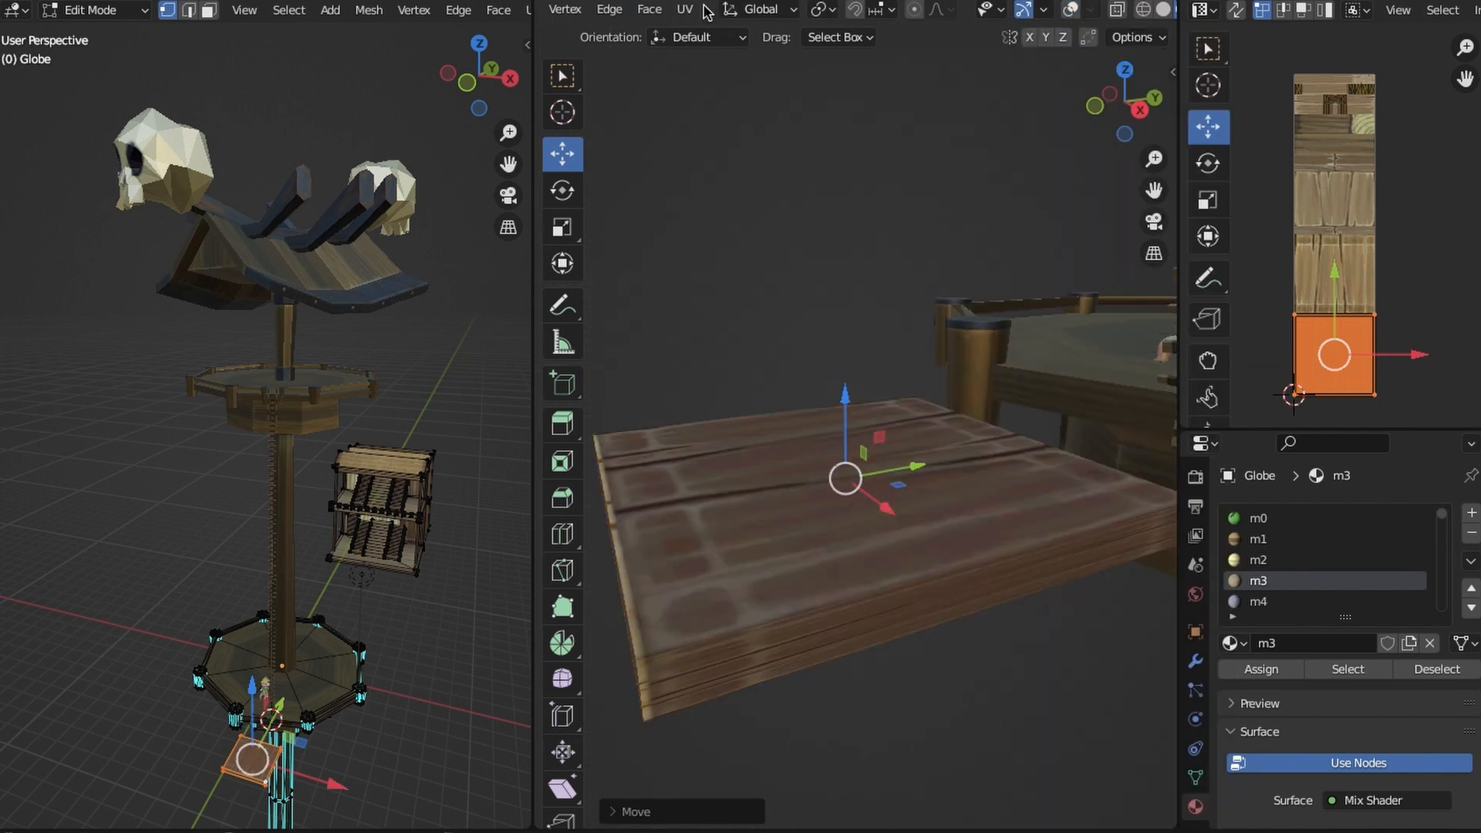
pyautogui.click(685, 10)
pyautogui.click(729, 135)
pyautogui.moveTo(1334, 152); pyautogui.dragTo(1335, 273)
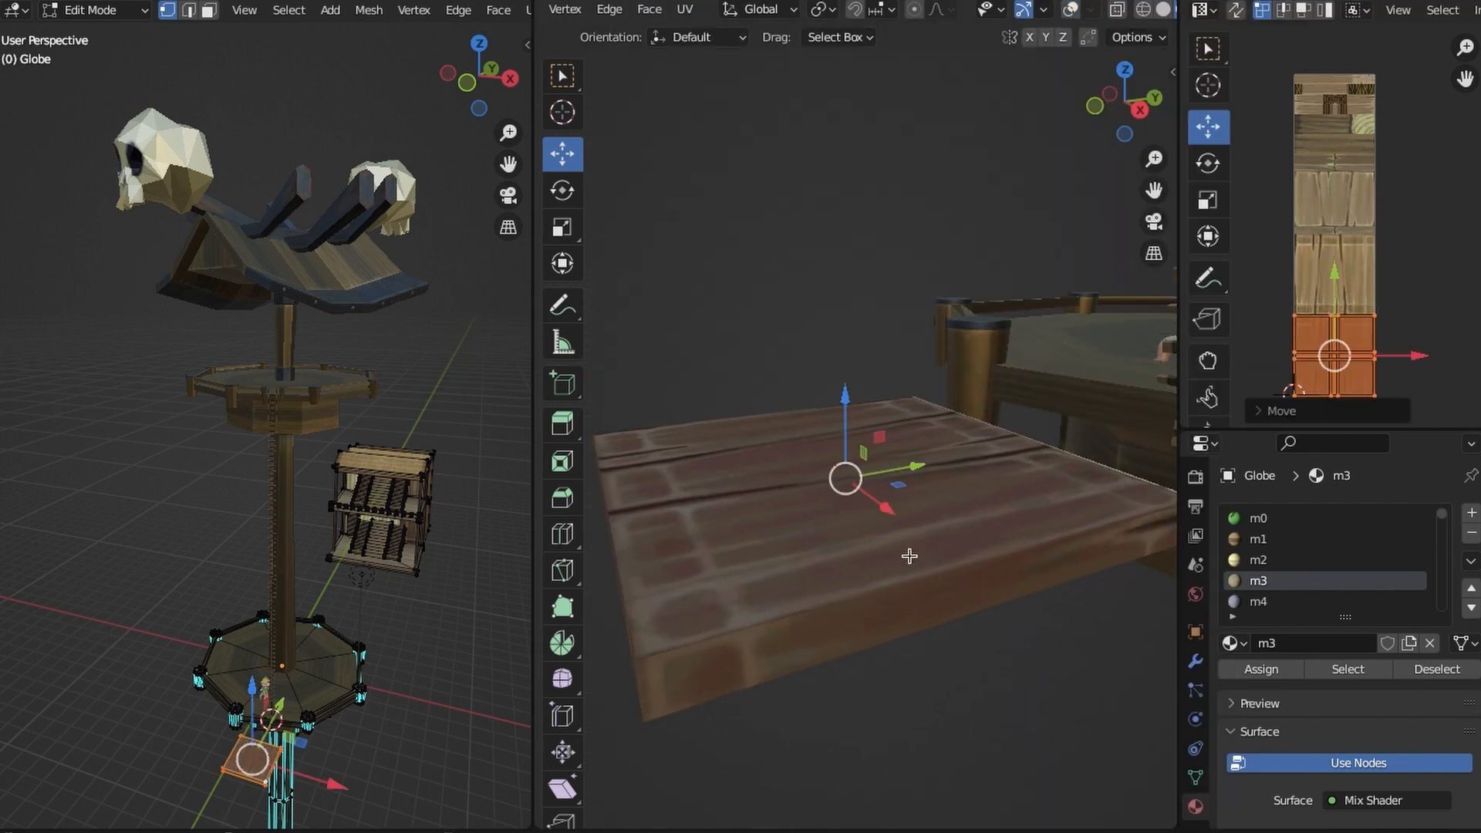
# Hide the overlays in the second 3D viewport showing the whole tower.
pyautogui.moveTo(909, 555); pyautogui.dragTo(1174, 540, button='middle')
pyautogui.scroll(-3, 602, 544)
pyautogui.moveTo(389, 482); pyautogui.dragTo(375, 524, button='middle')
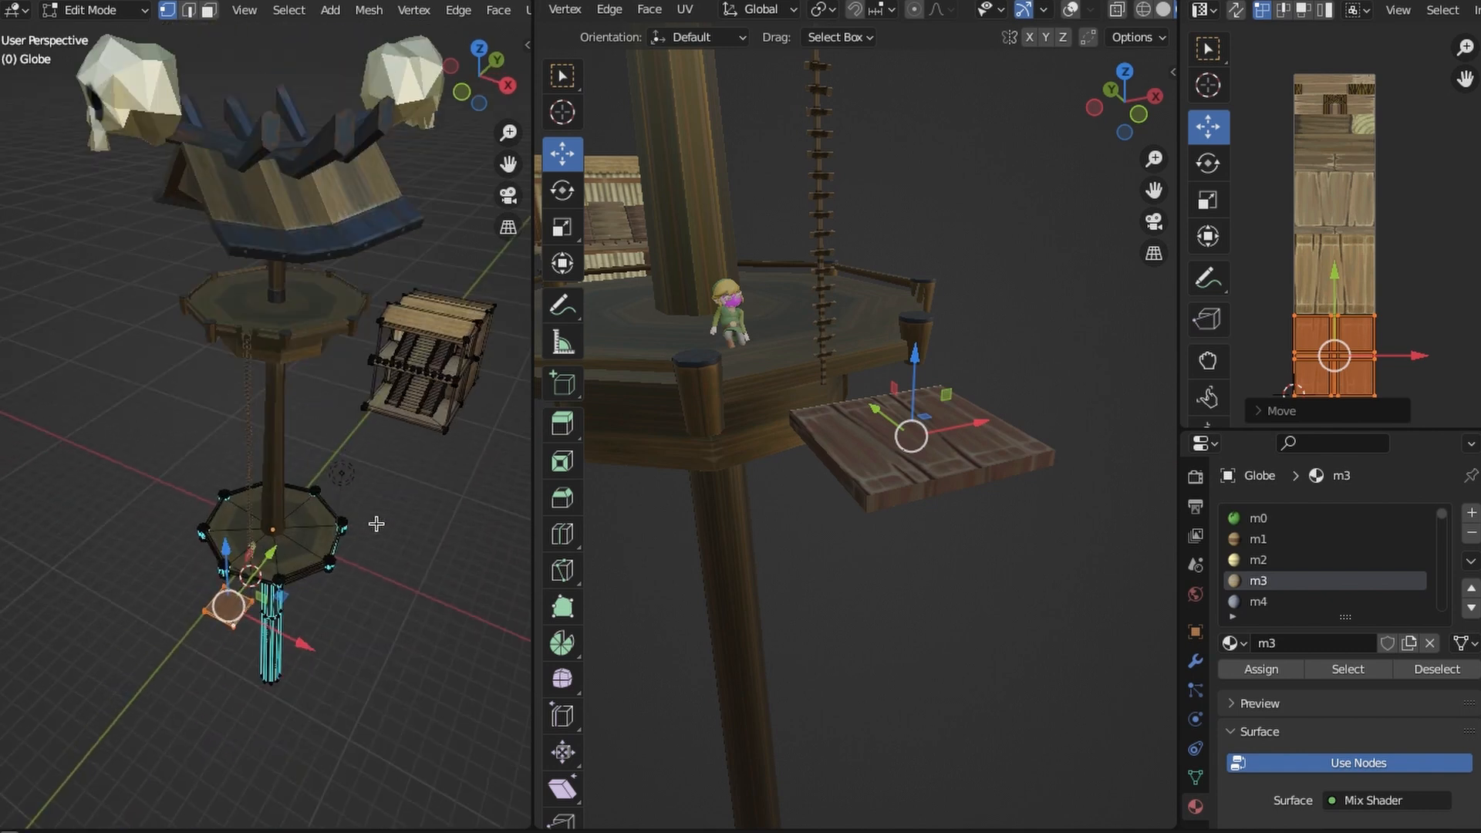
pyautogui.moveTo(463, 10); pyautogui.dragTo(363, 10, button='middle')
pyautogui.click(519, 10)
pyautogui.moveTo(264, 406); pyautogui.dragTo(336, 530, button='middle')
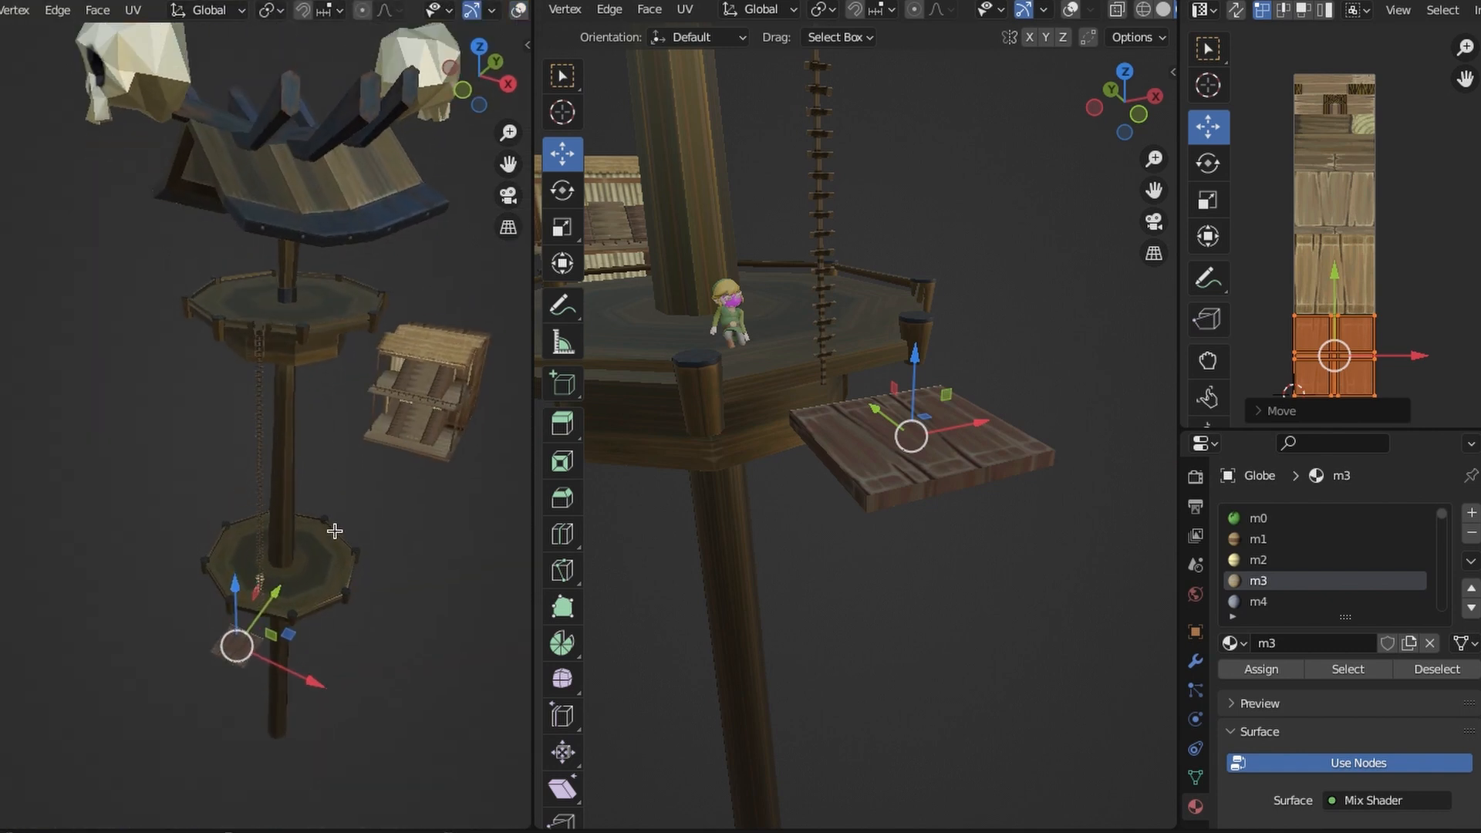
# Move the plank slab along Y up against the base platform's edge beside the ladder.
pyautogui.moveTo(910, 538); pyautogui.dragTo(995, 580, button='middle')
pyautogui.moveTo(820, 405); pyautogui.dragTo(686, 364)
pyautogui.moveTo(687, 364); pyautogui.dragTo(805, 497, button='middle')
pyautogui.scroll(4, 866, 470)
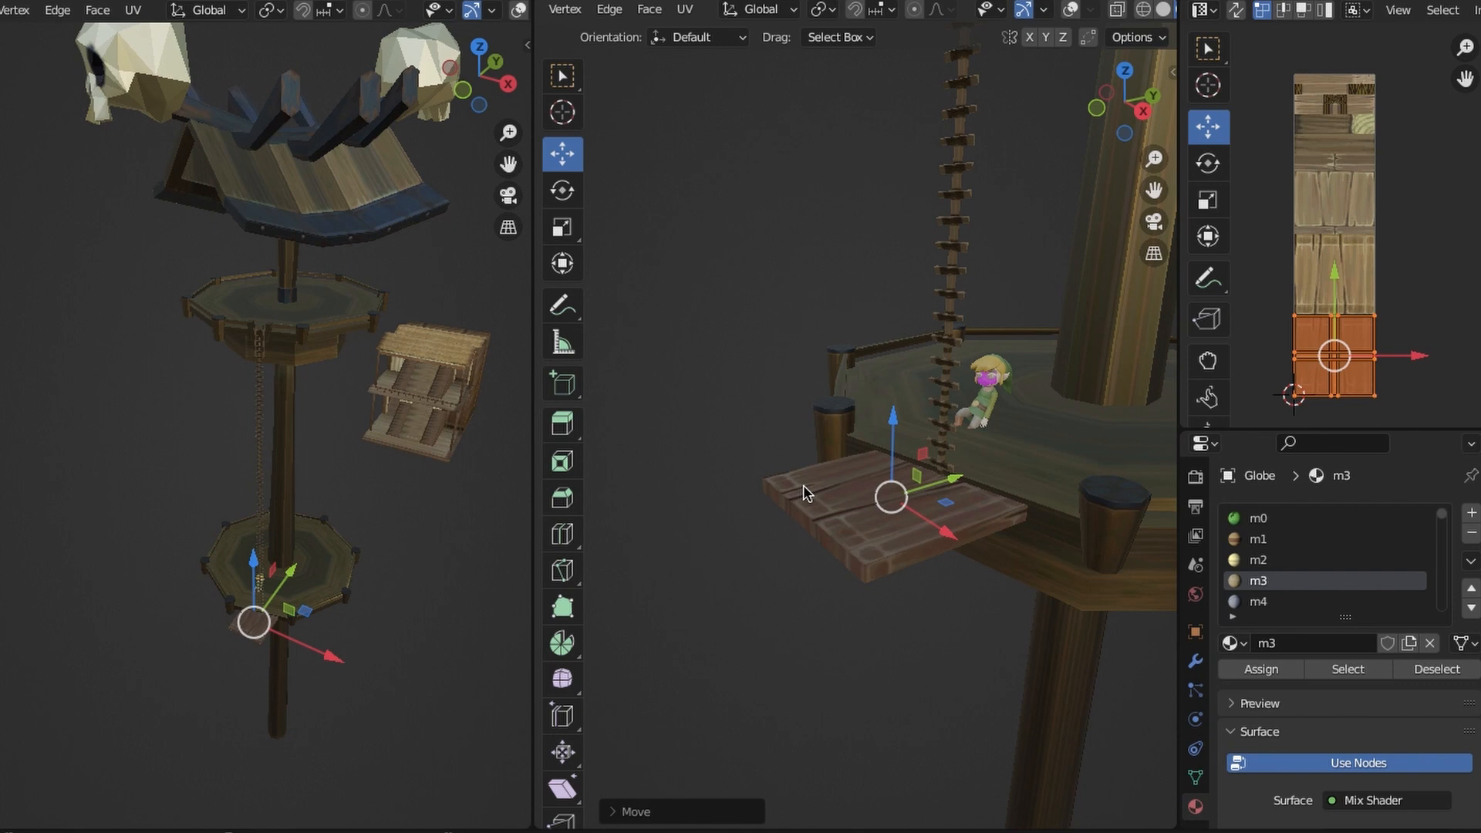
# Examine the base platform, plank slab, ladder and pole from several angles and distances.
pyautogui.scroll(-8, 774, 299)
pyautogui.moveTo(780, 357); pyautogui.dragTo(949, 463, button='middle')
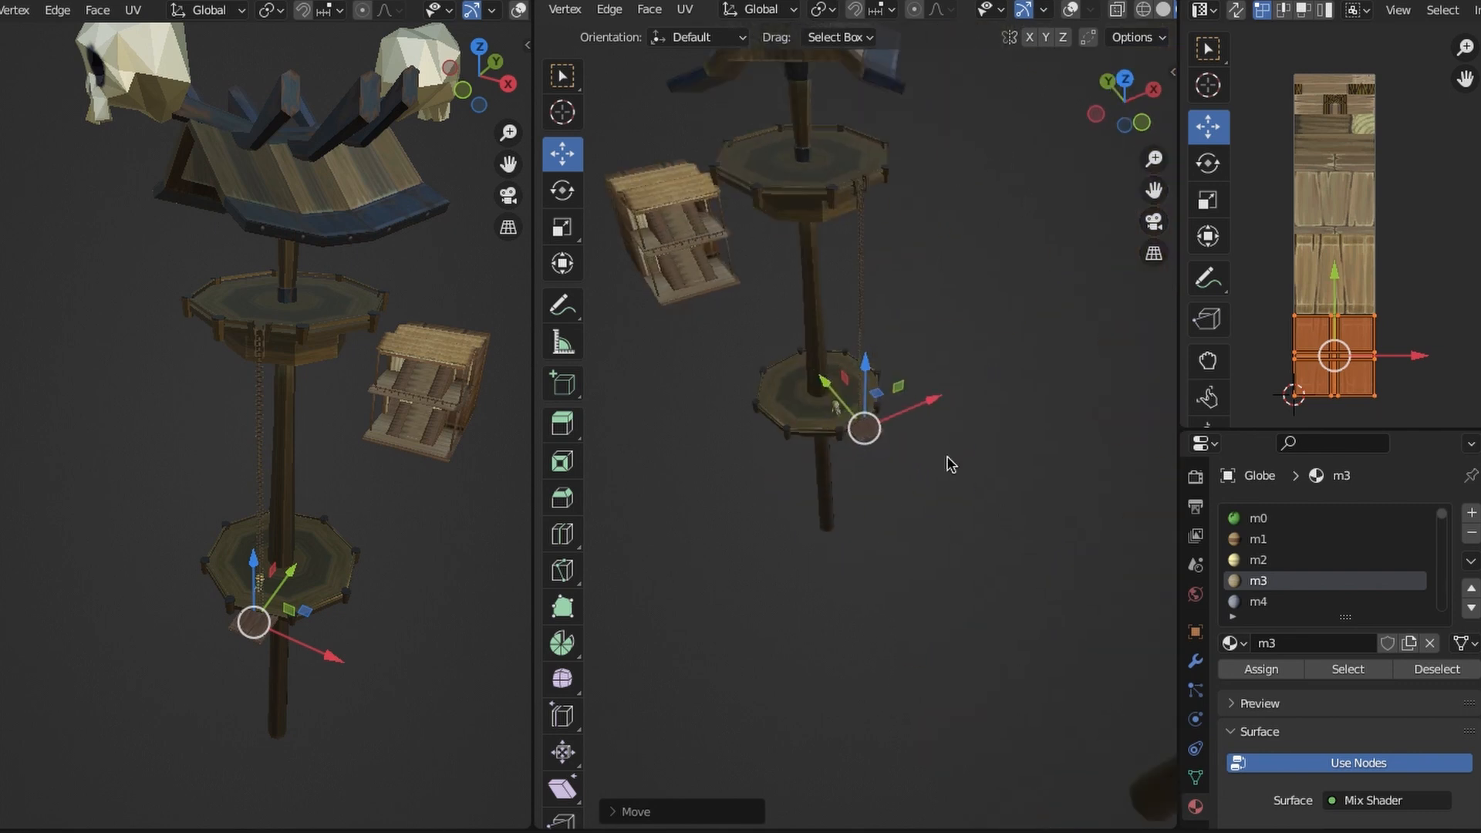
pyautogui.scroll(7, 1033, 428)
pyautogui.moveTo(1047, 426); pyautogui.dragTo(882, 558, button='middle')
pyautogui.scroll(-9, 787, 449)
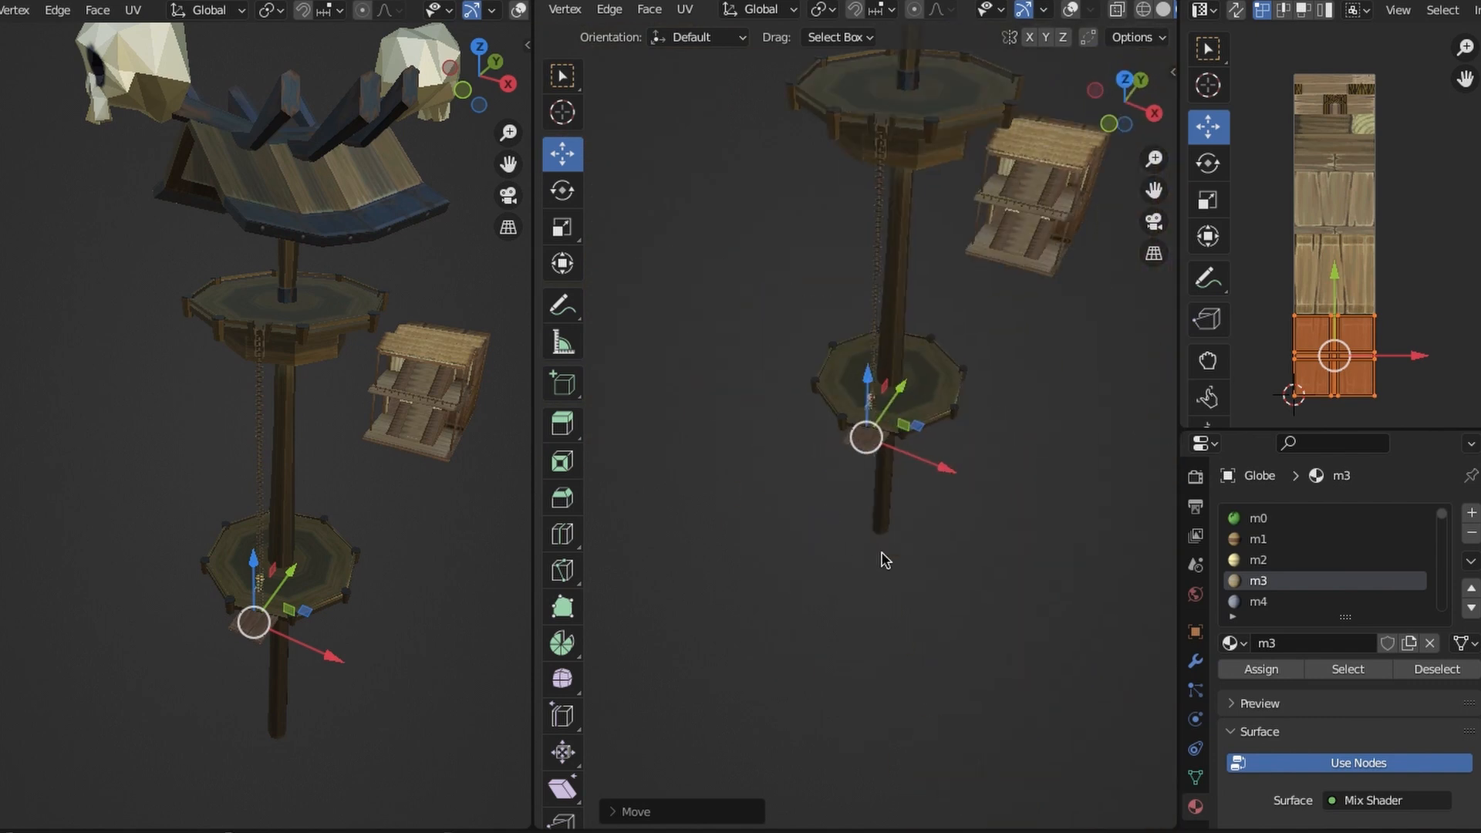
pyautogui.scroll(3, 889, 488)
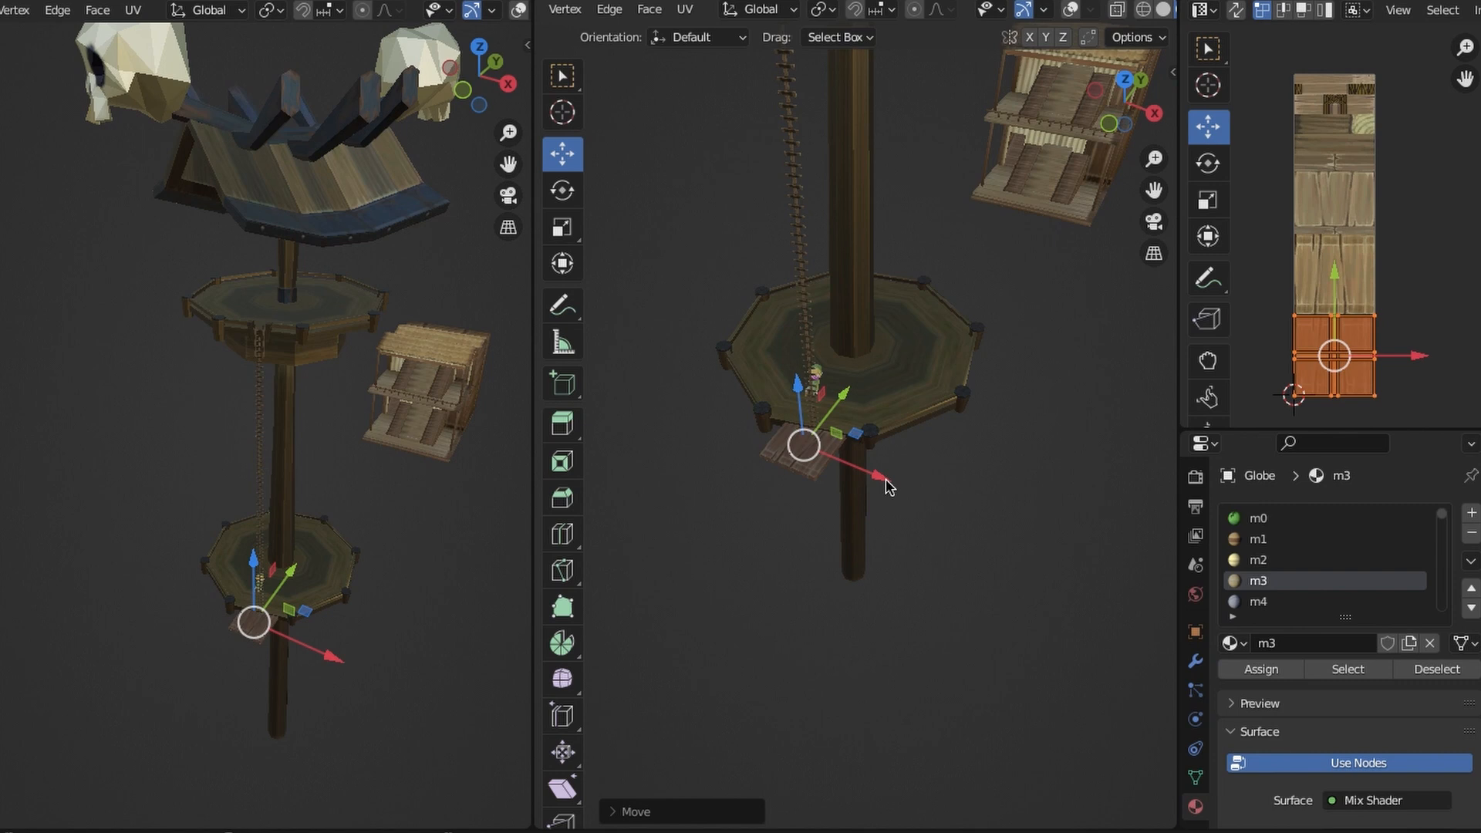
pyautogui.moveTo(819, 498); pyautogui.dragTo(933, 484, button='middle')
pyautogui.scroll(3, 969, 437)
pyautogui.scroll(-3, 969, 437)
pyautogui.scroll(-4, 934, 485)
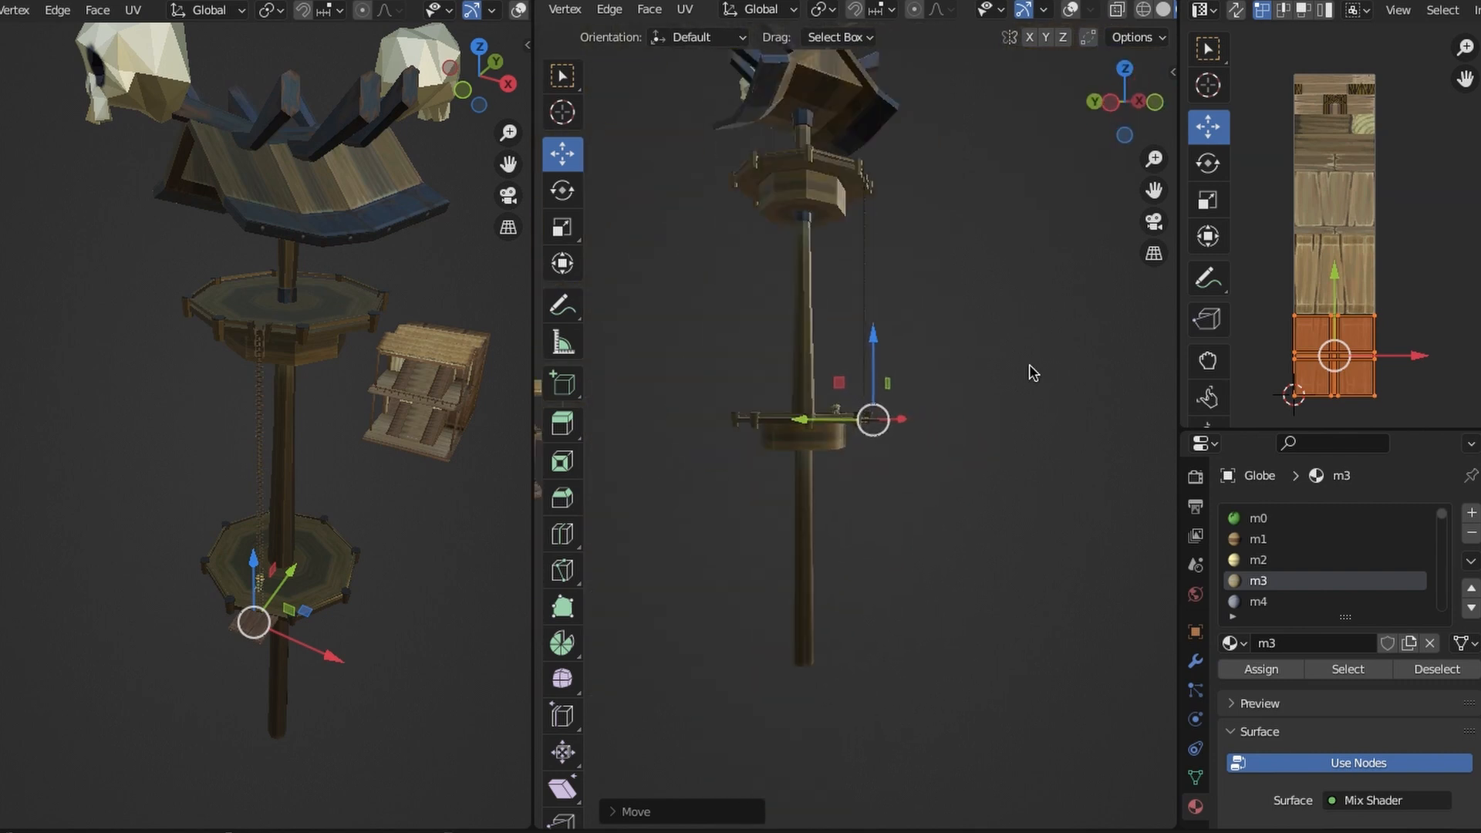
pyautogui.scroll(6, 879, 470)
pyautogui.scroll(-3, 879, 469)
pyautogui.moveTo(942, 423); pyautogui.dragTo(893, 530, button='middle')
pyautogui.scroll(-5, 888, 419)
pyautogui.scroll(6, 879, 479)
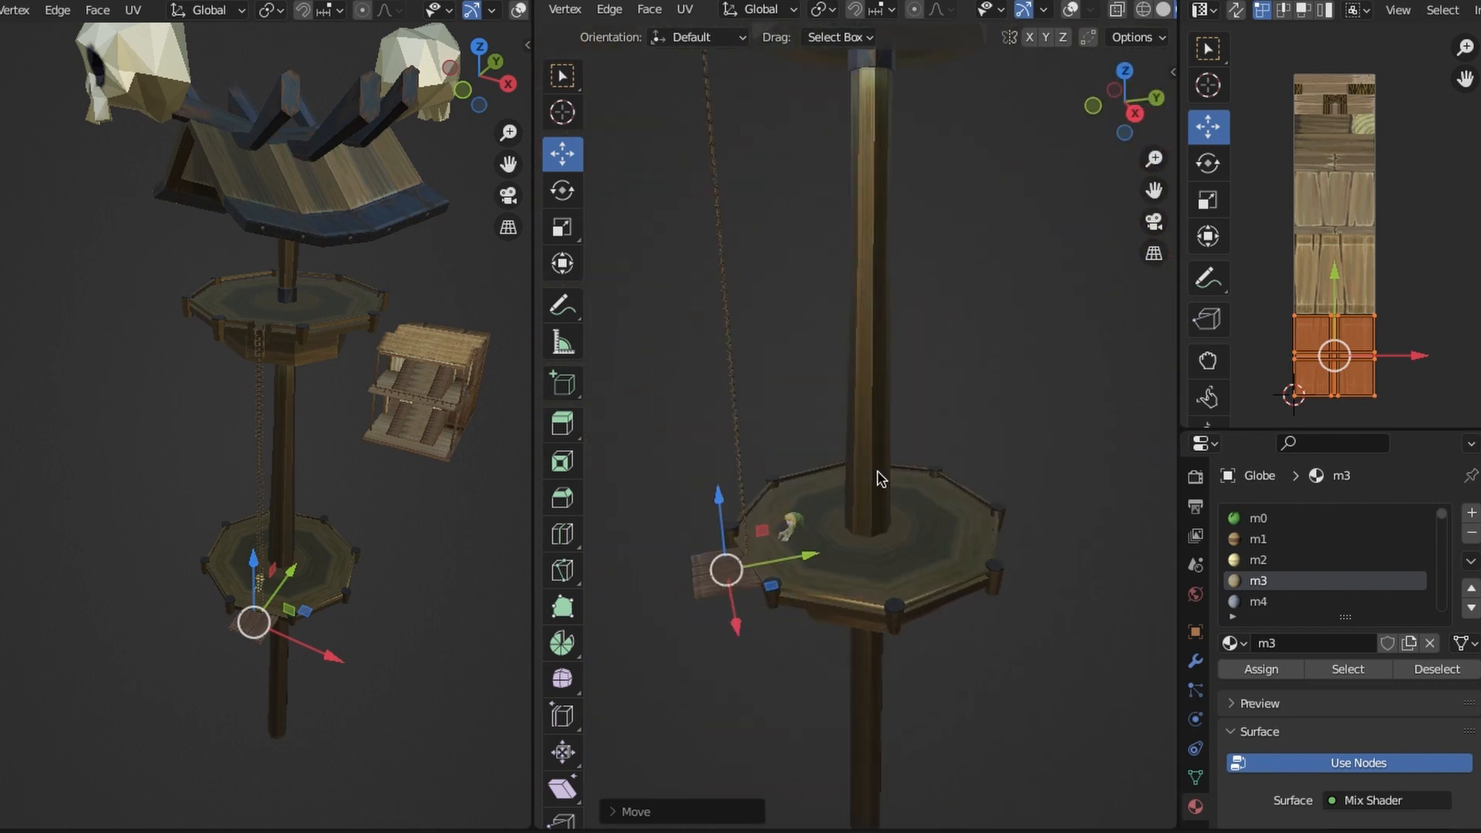
pyautogui.scroll(-5, 886, 535)
pyautogui.moveTo(941, 595); pyautogui.dragTo(961, 500, button='middle')
pyautogui.scroll(4, 960, 500)
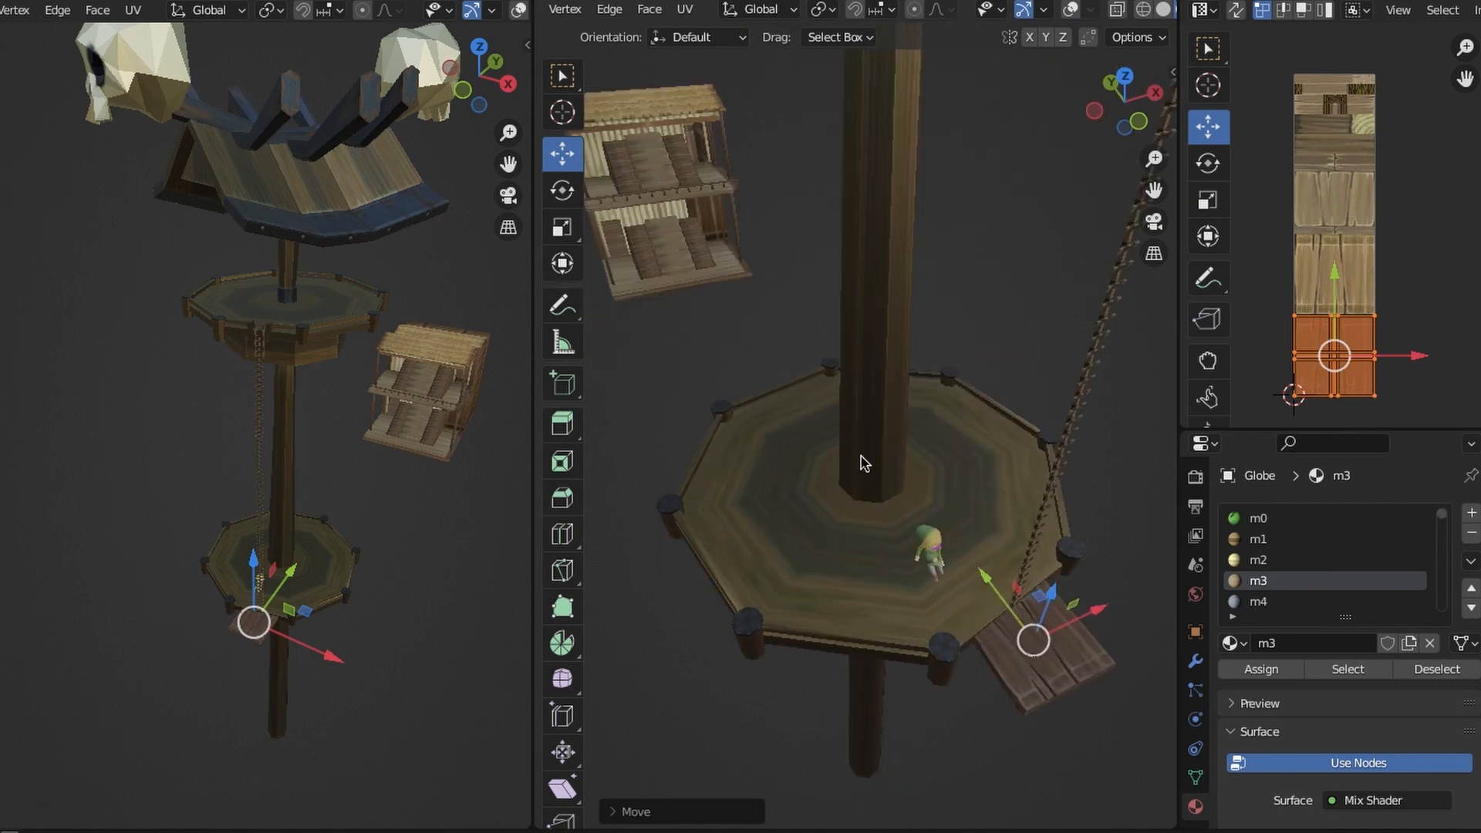
# Select the linked plank slab and delete it.
pyautogui.scroll(2, 964, 540)
pyautogui.press('l')
pyautogui.press('x')
pyautogui.click(1008, 626)
# Box-select the base platform and its supporting pole in wireframe shading and delete them.
pyautogui.moveTo(779, 614)
pyautogui.mouseDown(button='middle')
pyautogui.moveTo(889, 562)
pyautogui.moveTo(939, 519)
pyautogui.moveTo(833, 628)
pyautogui.moveTo(763, 592)
pyautogui.mouseUp(button='middle')
pyautogui.scroll(-5, 899, 590)
pyautogui.scroll(3, 833, 629)
pyautogui.press('z')
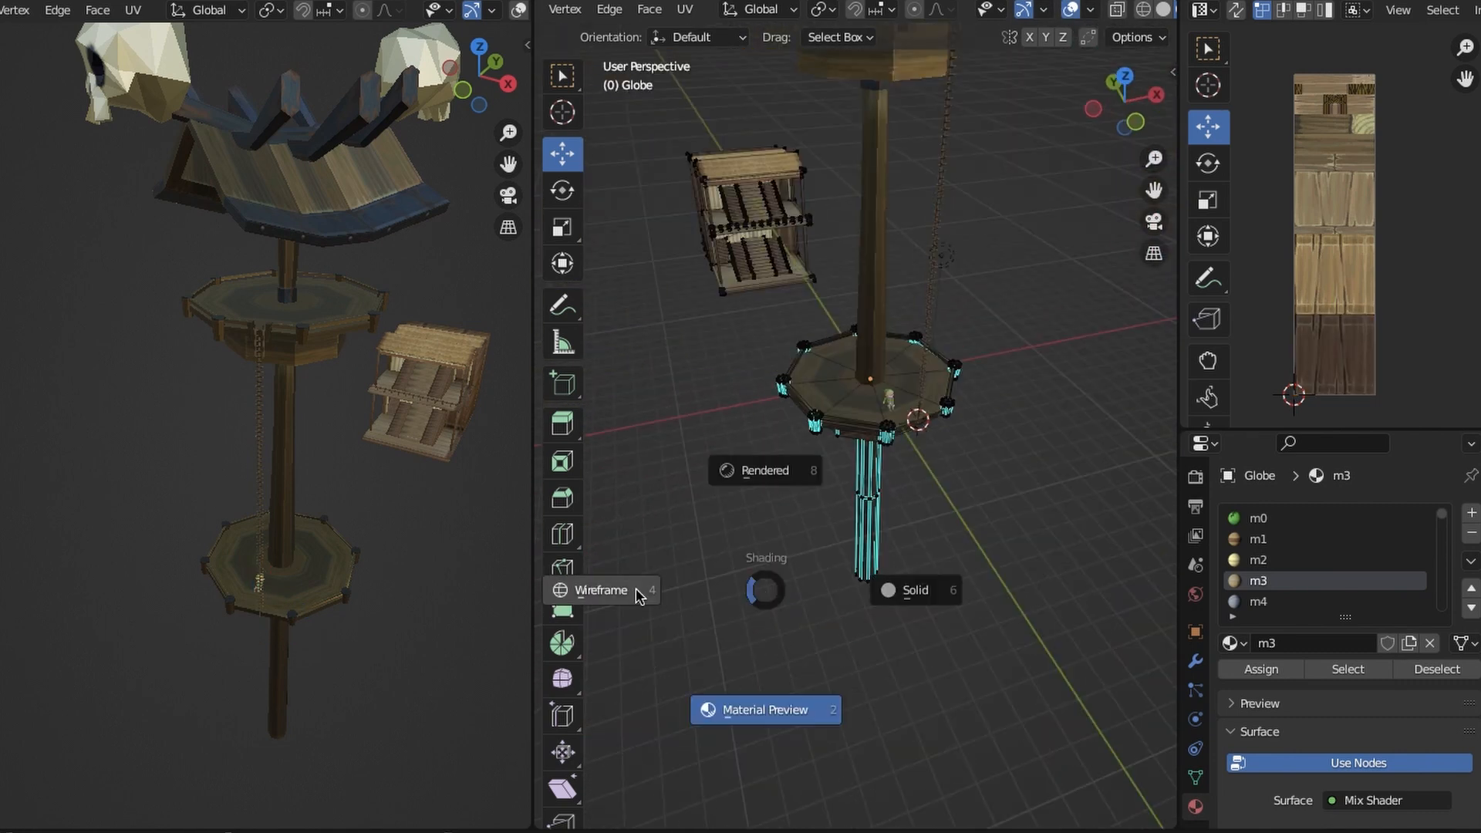
pyautogui.click(638, 595)
pyautogui.moveTo(981, 687); pyautogui.dragTo(711, 314)
pyautogui.press('x')
pyautogui.click(712, 316)
# Box-select the tower's upper platform, ladder and supporting pole in wireframe shading from a side view.
pyautogui.moveTo(714, 318)
pyautogui.keyDown('shift'); pyautogui.mouseDown(button='middle')
pyautogui.moveTo(747, 506)
pyautogui.moveTo(802, 463)
pyautogui.mouseUp(button='middle'); pyautogui.keyUp('shift')
pyautogui.scroll(5, 956, 440)
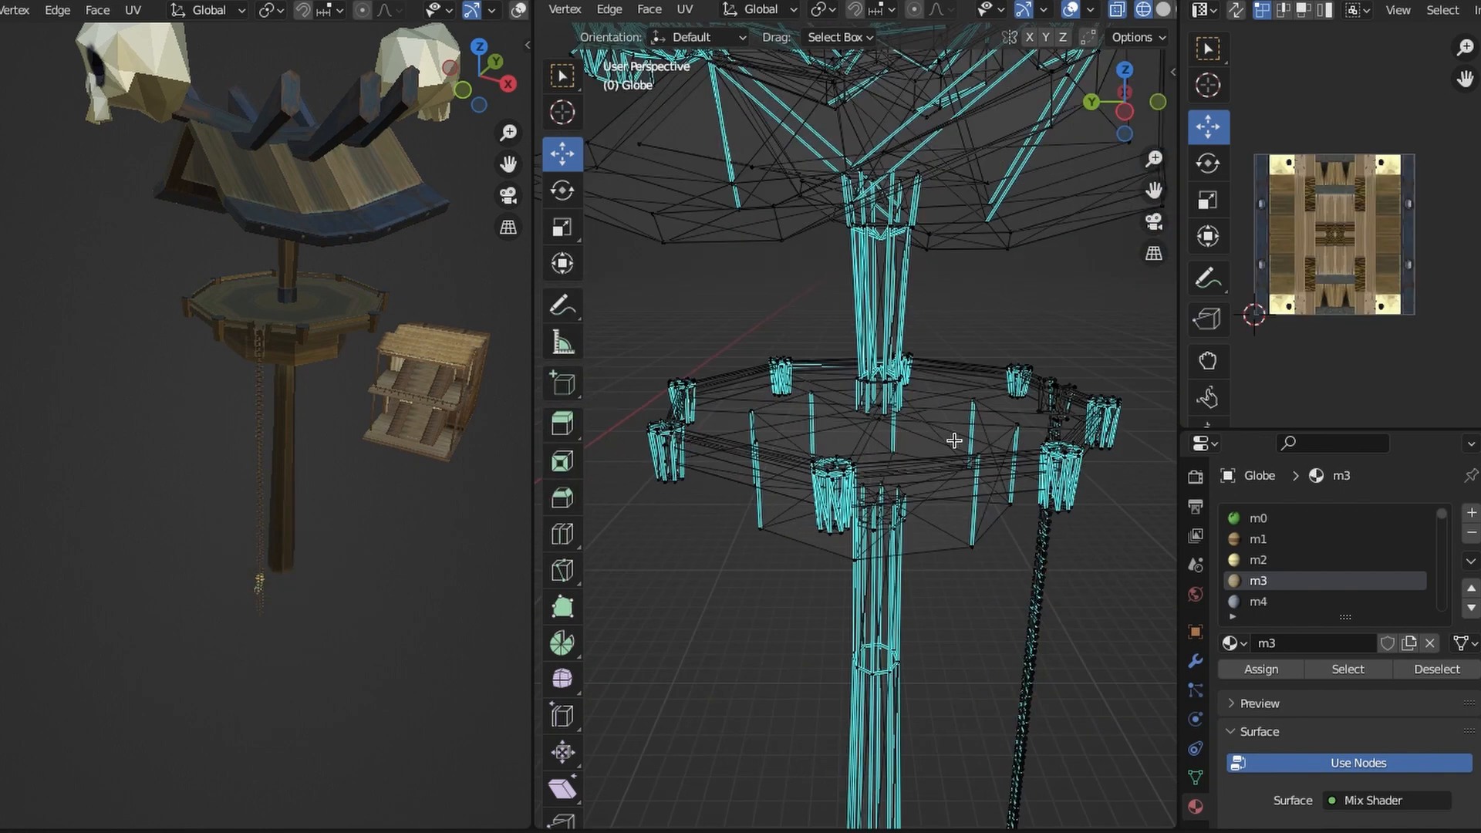
pyautogui.scroll(-6, 951, 513)
pyautogui.click(1120, 113)
pyautogui.moveTo(1021, 745); pyautogui.dragTo(712, 381)
pyautogui.scroll(4, 859, 405)
pyautogui.moveTo(853, 363)
pyautogui.mouseDown(button='middle')
pyautogui.moveTo(859, 405)
pyautogui.moveTo(904, 411)
pyautogui.mouseUp(button='middle')
# Extend the selection to linked geometry in material preview and deselect the dark collar around the upper pole.
pyautogui.scroll(6, 867, 437)
pyautogui.press('z')
pyautogui.click(915, 420)
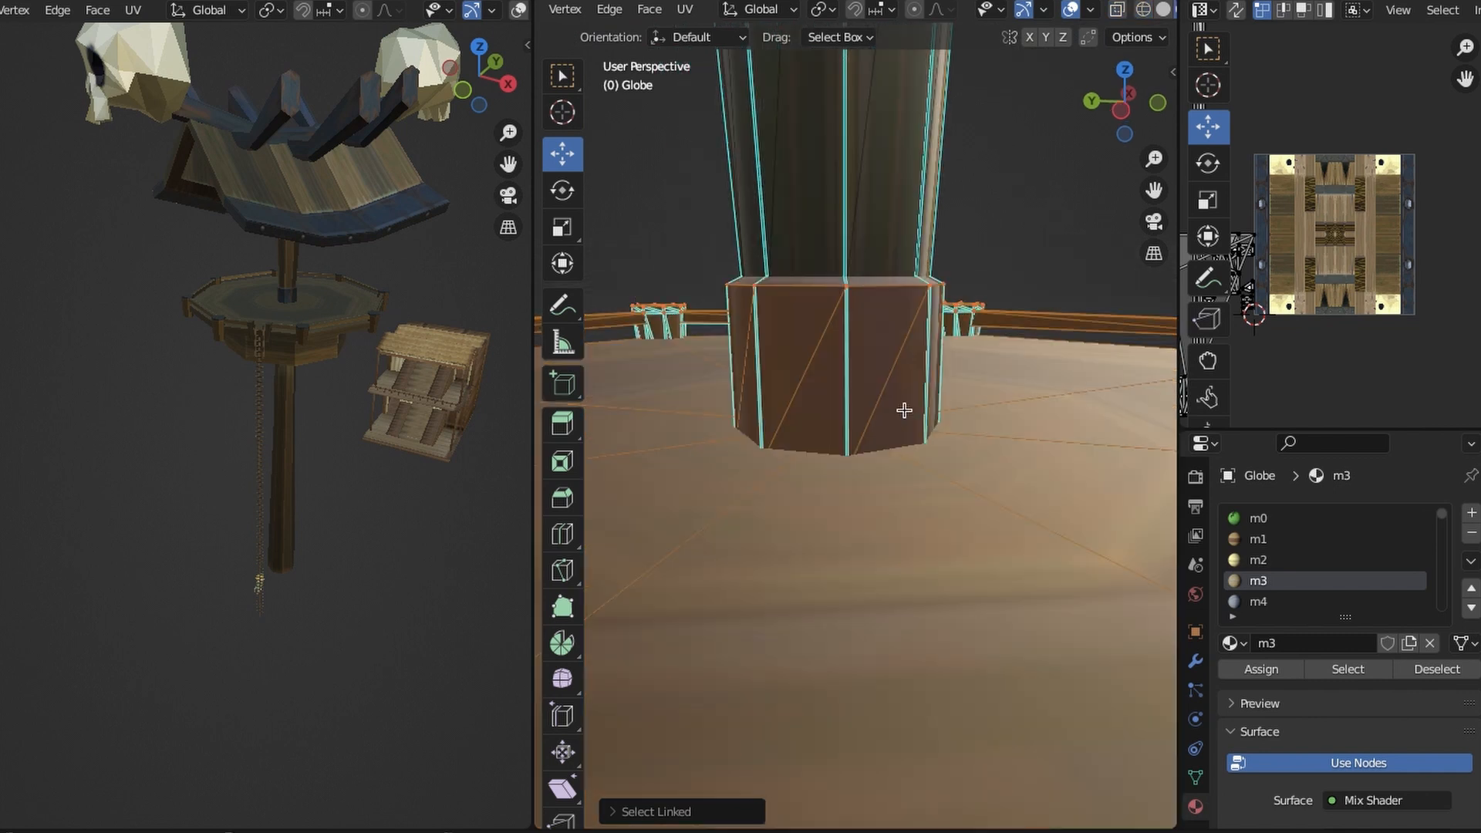
pyautogui.hotkey('shift', 'z')
pyautogui.scroll(-3, 891, 381)
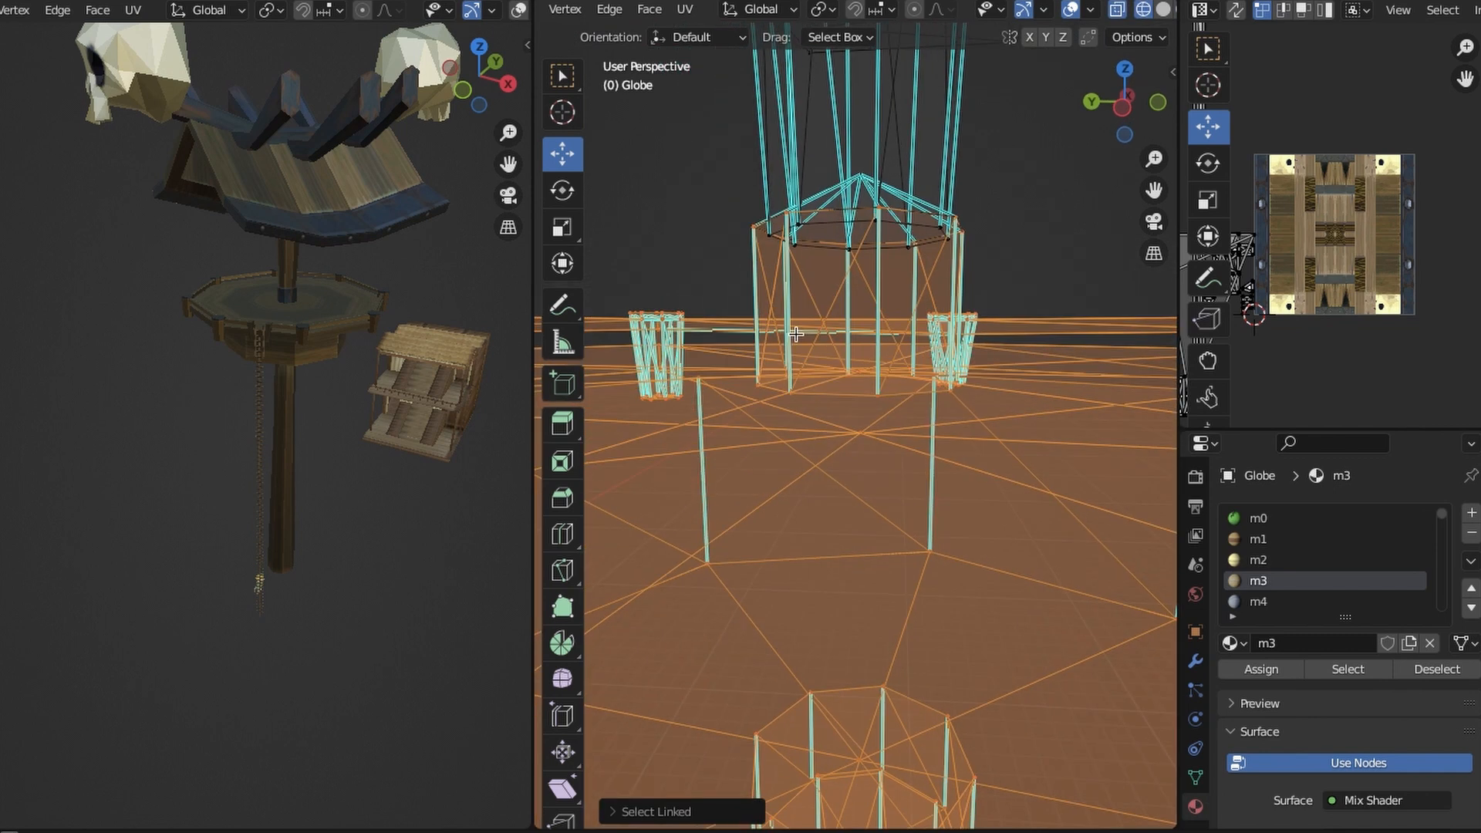
pyautogui.hotkey('shift', 'z')
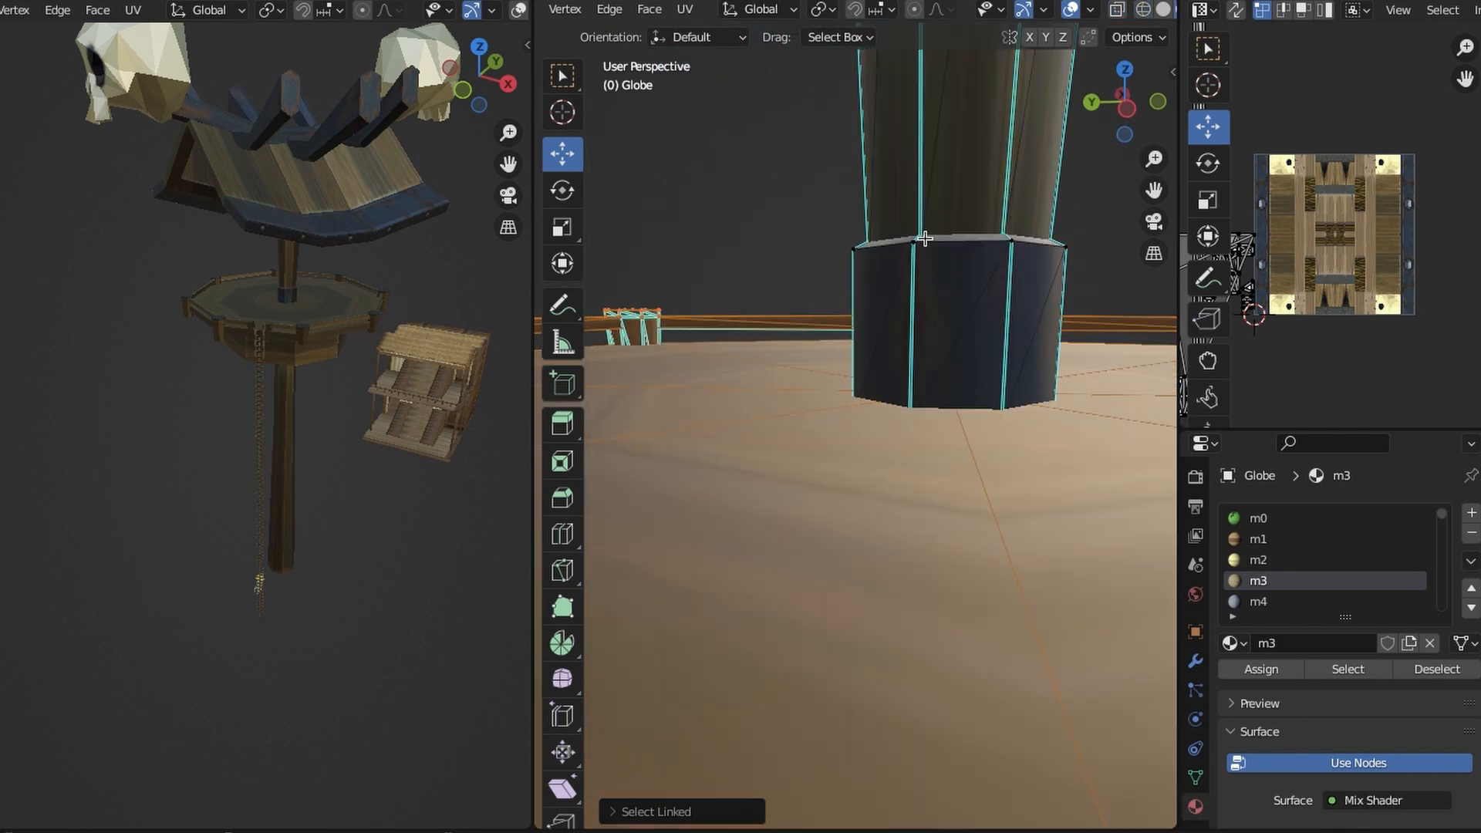
# Duplicate the selected platform, ladder and pole and set the duplicate's median Y and Z to 0.
pyautogui.scroll(-8, 952, 685)
pyautogui.press('n')
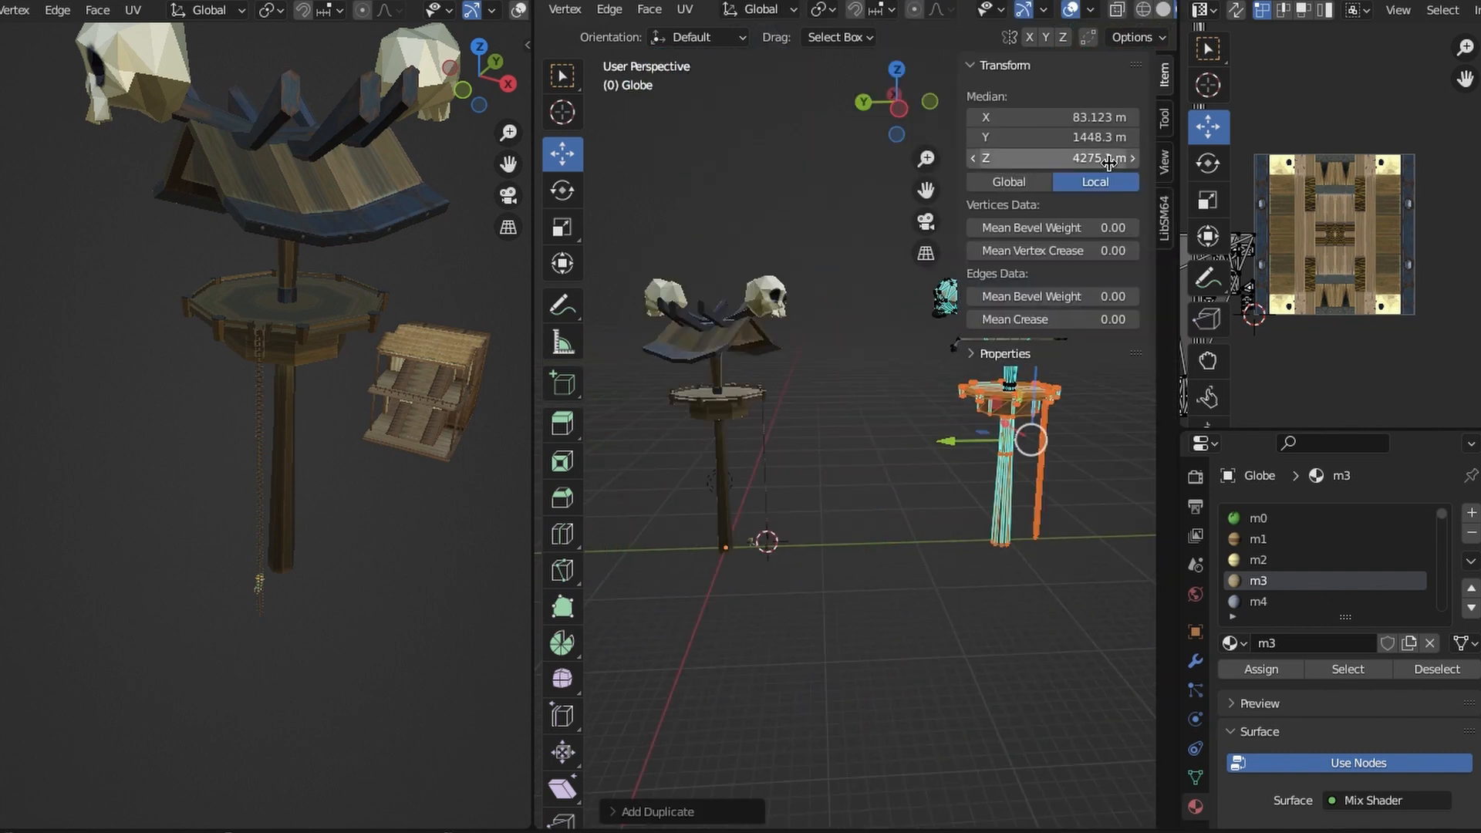
pyautogui.moveTo(1109, 158); pyautogui.dragTo(1103, 138)
pyautogui.write('0')
pyautogui.press('Return')
# Move the duplicated platform assembly horizontally until its deck surrounds the tower's main pole.
pyautogui.scroll(5, 887, 381)
pyautogui.moveTo(886, 381); pyautogui.dragTo(858, 421, button='middle')
pyautogui.moveTo(750, 514); pyautogui.dragTo(820, 515)
pyautogui.moveTo(820, 514); pyautogui.dragTo(702, 557, button='middle')
pyautogui.moveTo(894, 576); pyautogui.dragTo(932, 566)
pyautogui.scroll(2, 929, 380)
pyautogui.moveTo(929, 381); pyautogui.dragTo(919, 443, button='middle')
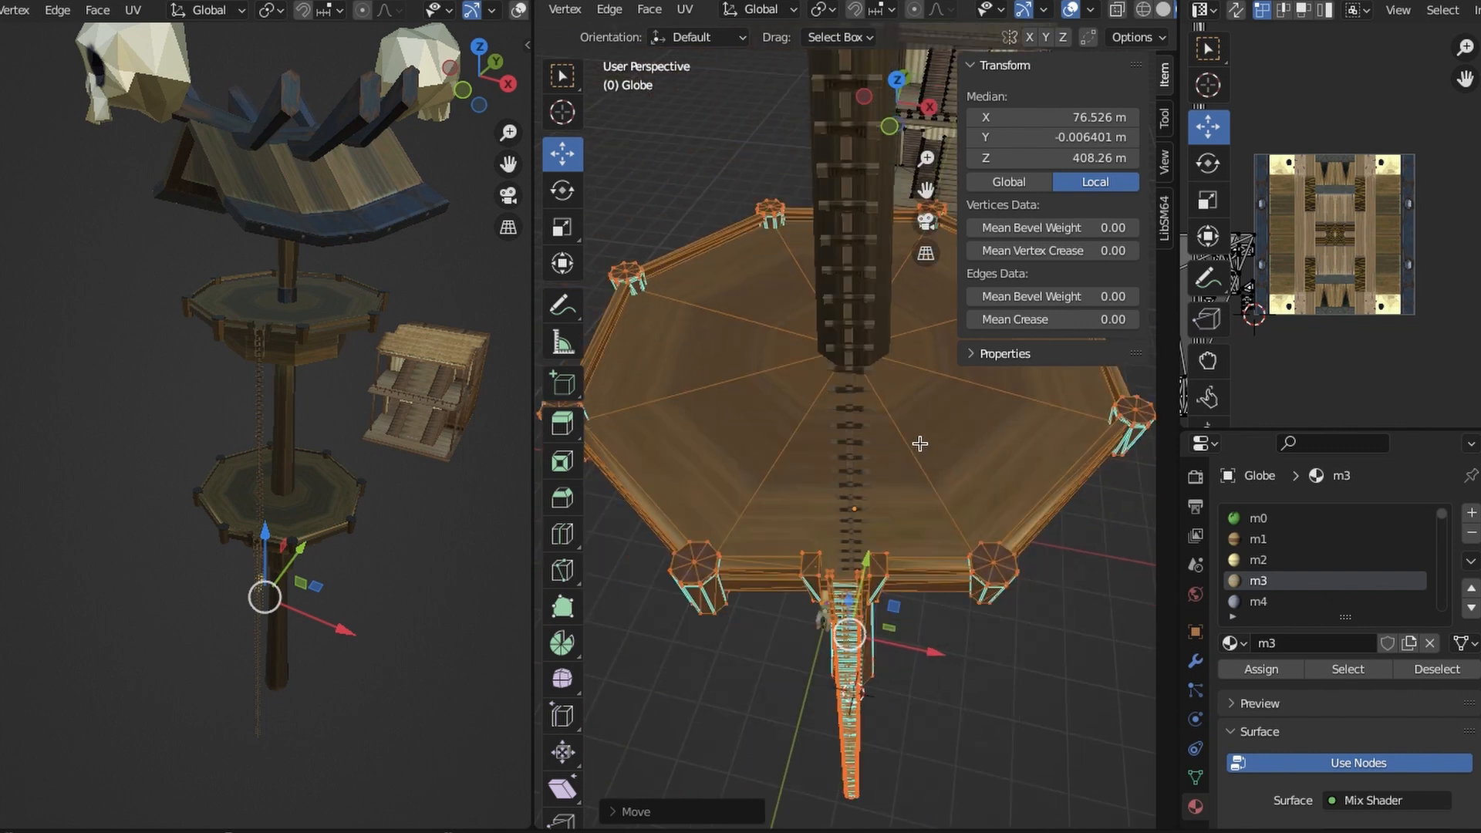
# Try to rotate the duplicated platform assembly 90 degrees about the Z axis.
pyautogui.write('rz90')
pyautogui.press('Return')
pyautogui.hotkey('ctrl', 'z')
# Rotate the platform assembly about Z to turn its ladder to another side and move it back around the main pole.
pyautogui.moveTo(934, 646); pyautogui.dragTo(969, 637)
pyautogui.moveTo(969, 638); pyautogui.dragTo(802, 727, button='middle')
pyautogui.moveTo(937, 513); pyautogui.dragTo(915, 556, button='middle')
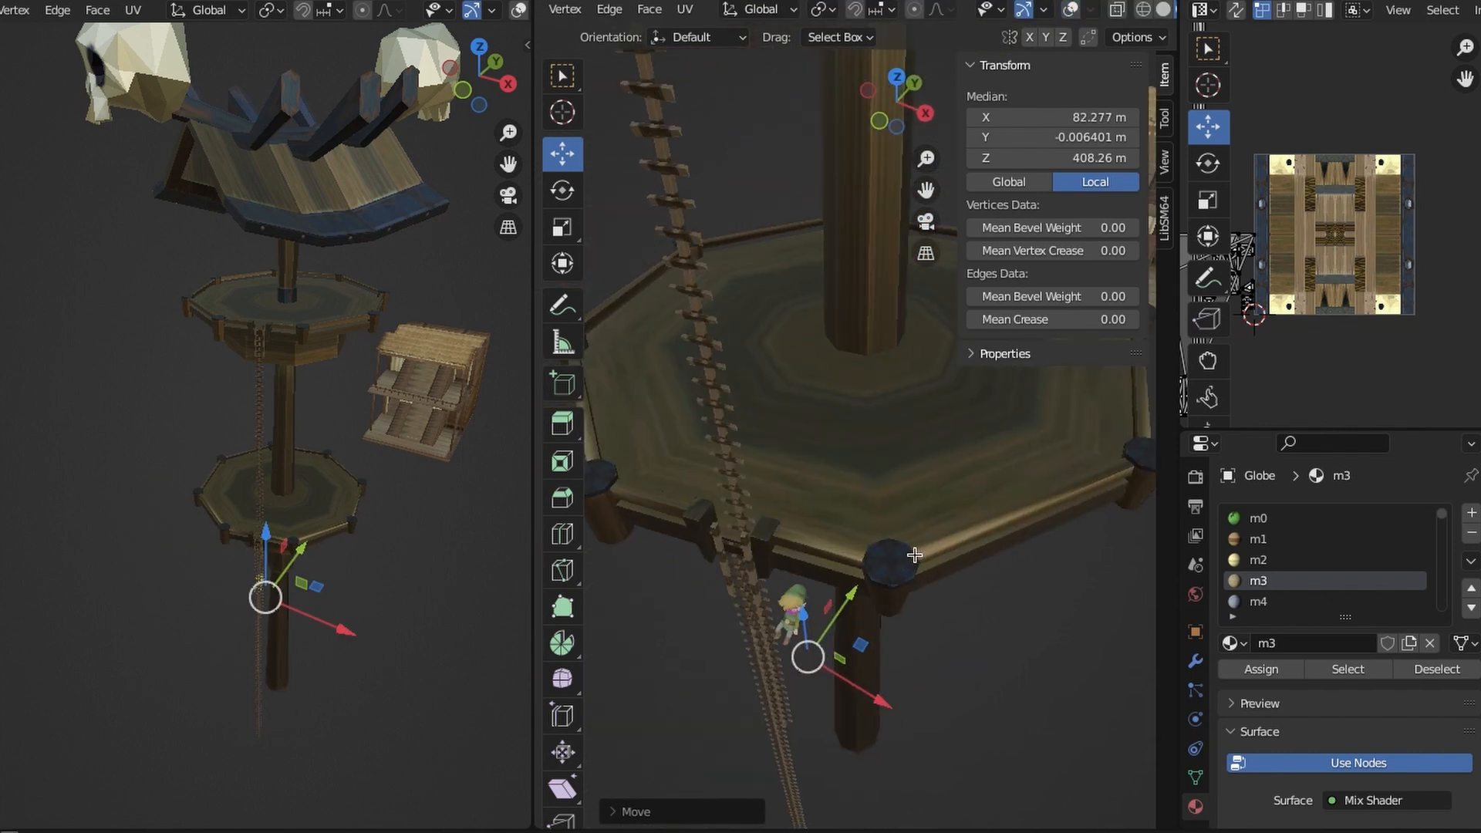
pyautogui.scroll(-5, 849, 501)
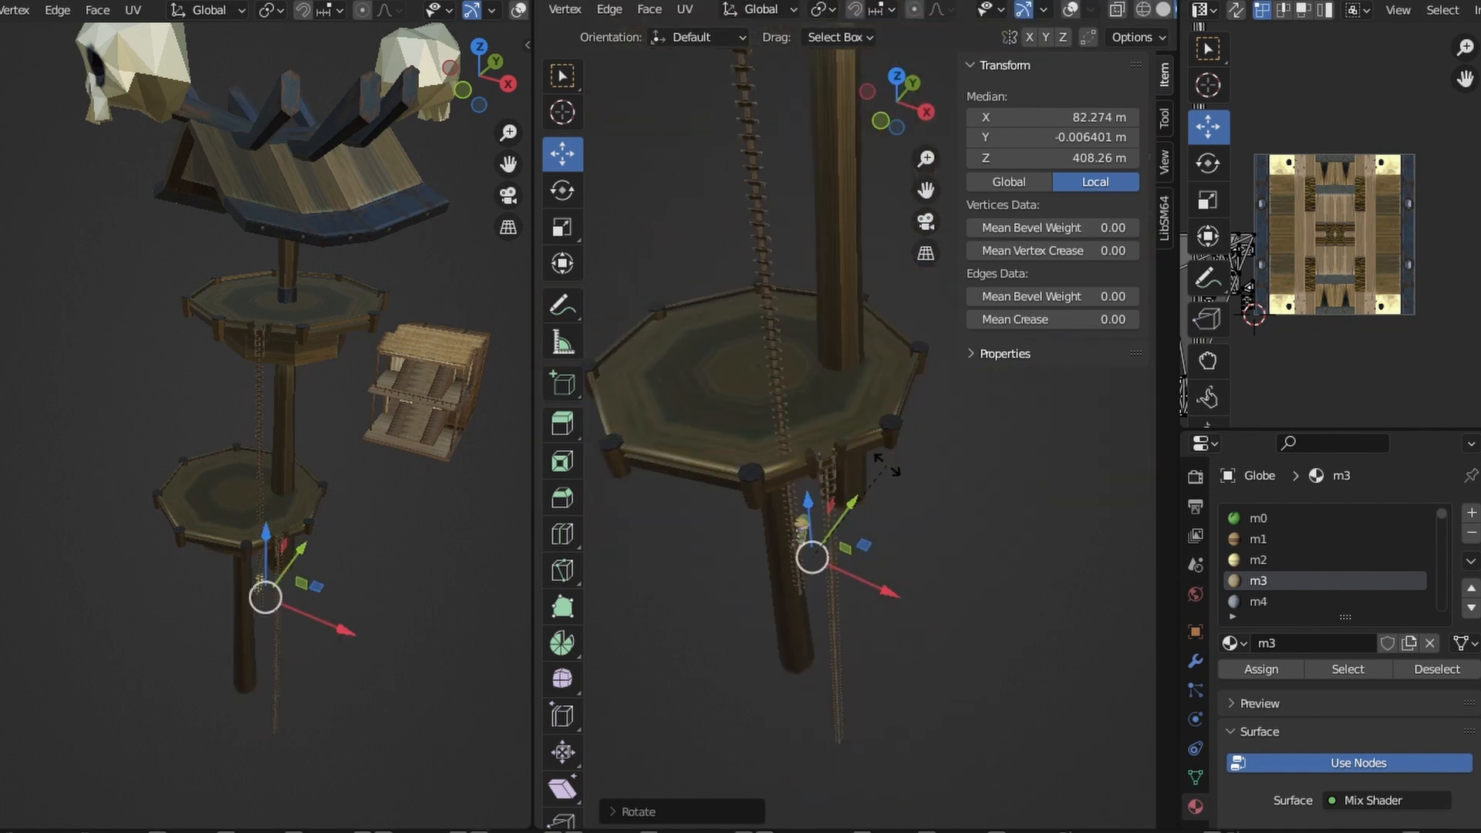
pyautogui.moveTo(877, 595); pyautogui.dragTo(959, 631)
pyautogui.moveTo(958, 631); pyautogui.dragTo(820, 621, button='middle')
pyautogui.moveTo(868, 572); pyautogui.dragTo(981, 576)
pyautogui.moveTo(981, 576); pyautogui.dragTo(942, 573, button='middle')
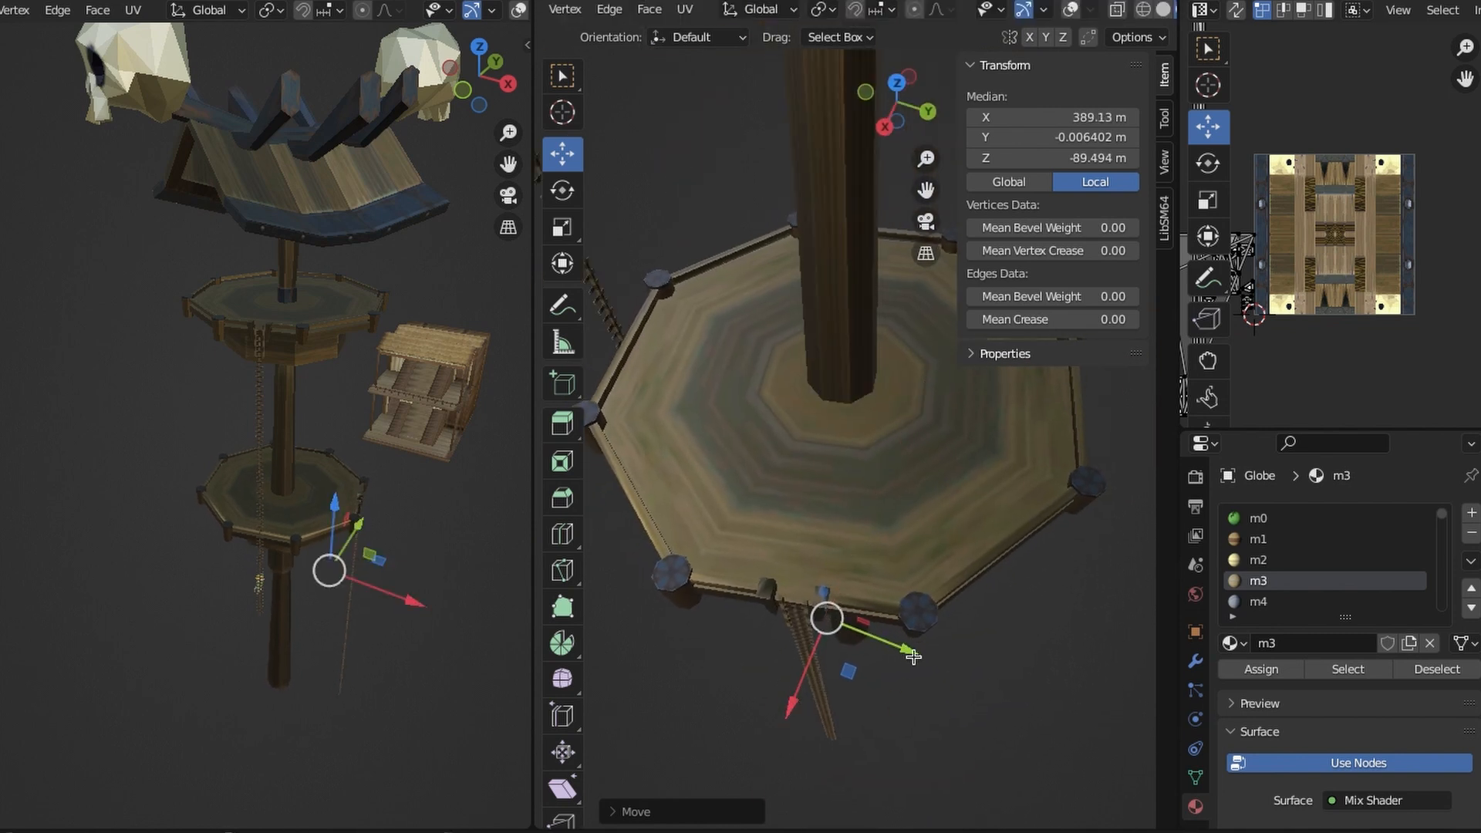
# Centre the platform assembly on the main pole with small X and Y moves in the bottom orthographic wireframe view.
pyautogui.click(896, 127)
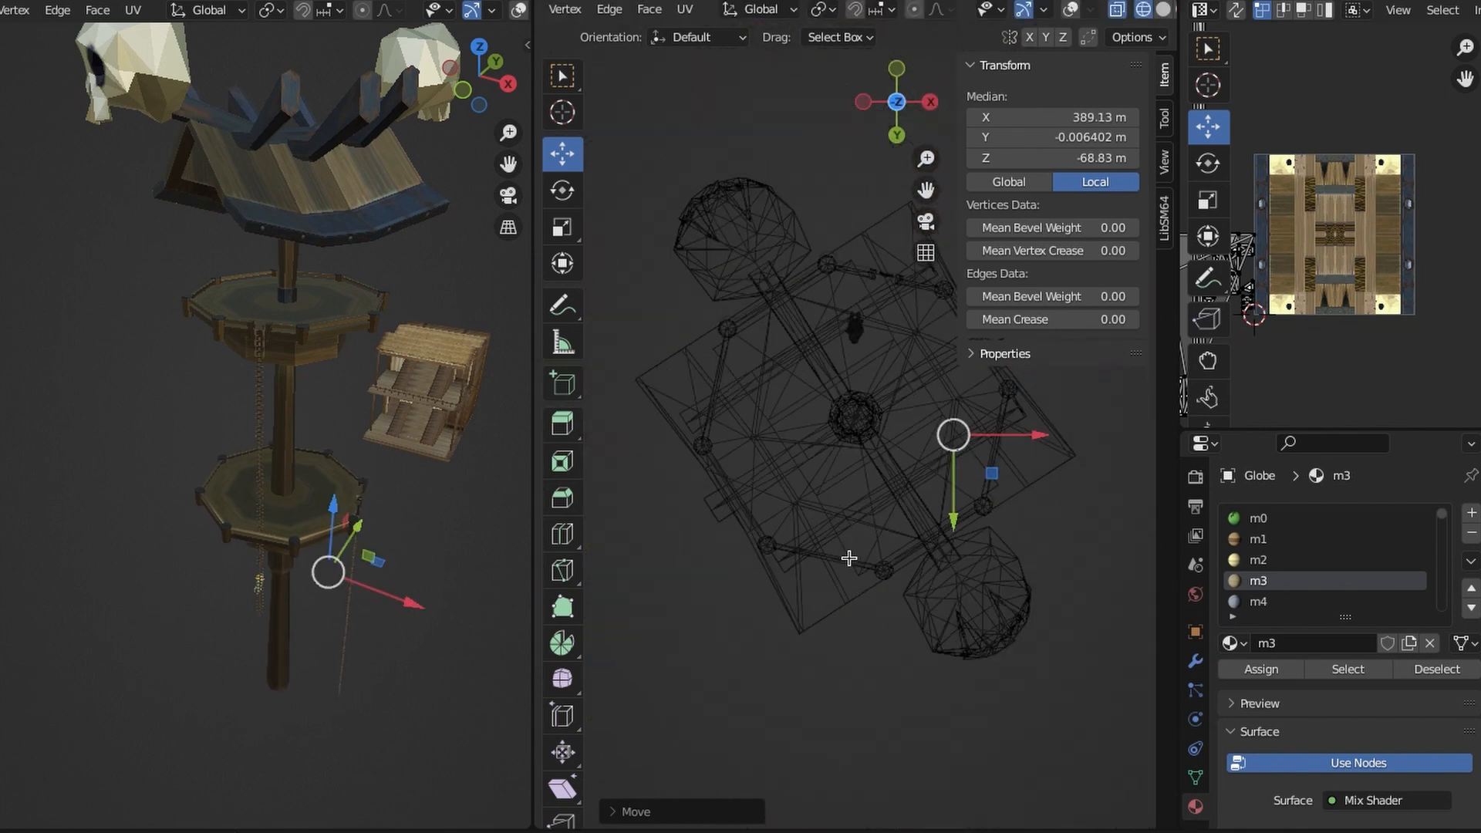
pyautogui.scroll(1, 870, 463)
pyautogui.moveTo(1034, 437); pyautogui.dragTo(946, 449)
pyautogui.hotkey('ctrl', 'z')
pyautogui.click(1070, 10)
pyautogui.scroll(3, 986, 401)
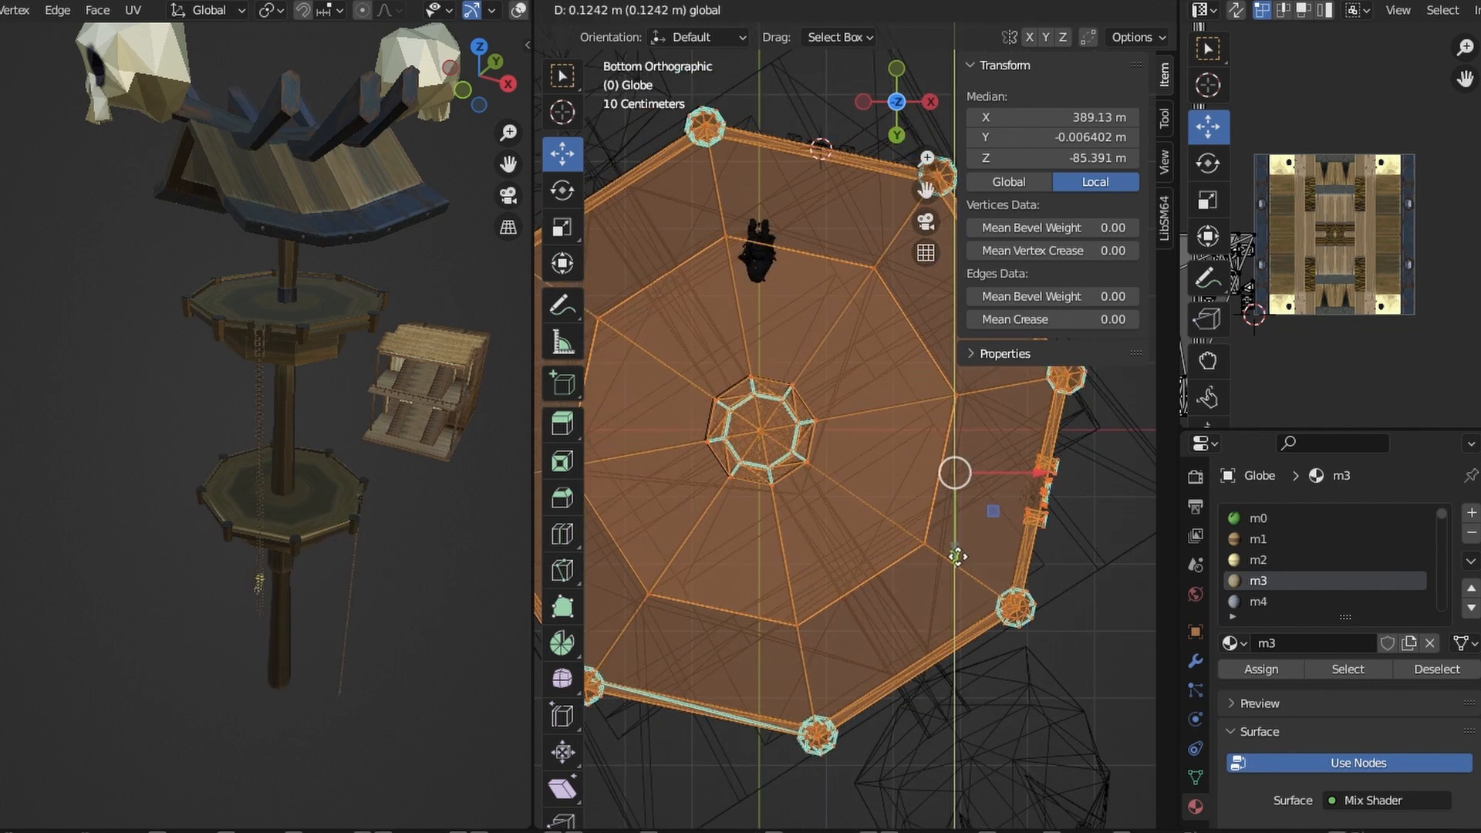
pyautogui.moveTo(957, 556); pyautogui.dragTo(957, 553)
pyautogui.moveTo(1037, 473); pyautogui.dragTo(1028, 479)
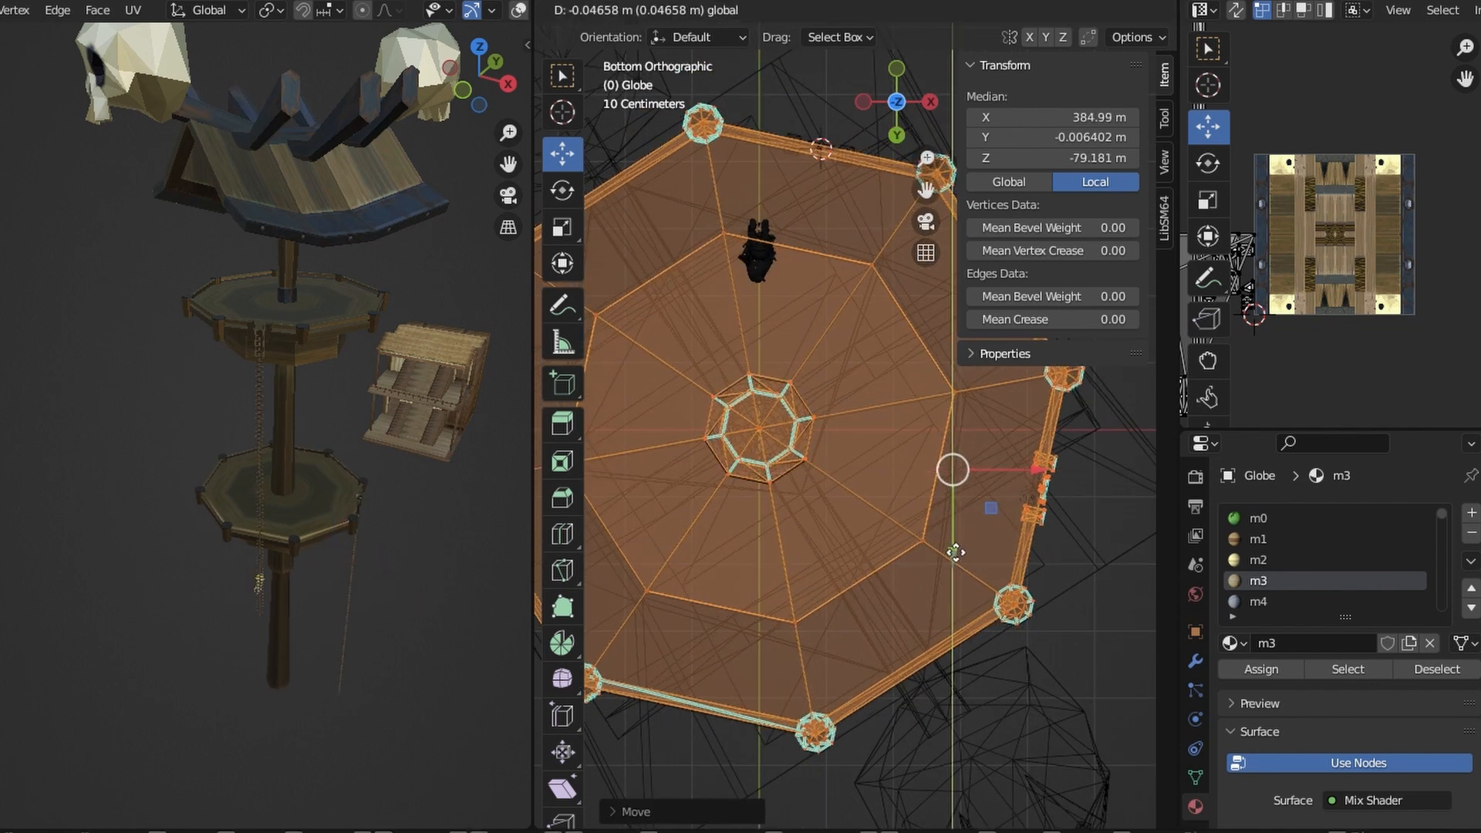
pyautogui.moveTo(956, 554); pyautogui.dragTo(957, 557)
# Lower the platform assembly along Z to ground level beneath the seated character in the right orthographic view.
pyautogui.moveTo(957, 557); pyautogui.dragTo(880, 656, button='middle')
pyautogui.scroll(-3, 861, 495)
pyautogui.hotkey('shift', 'z')
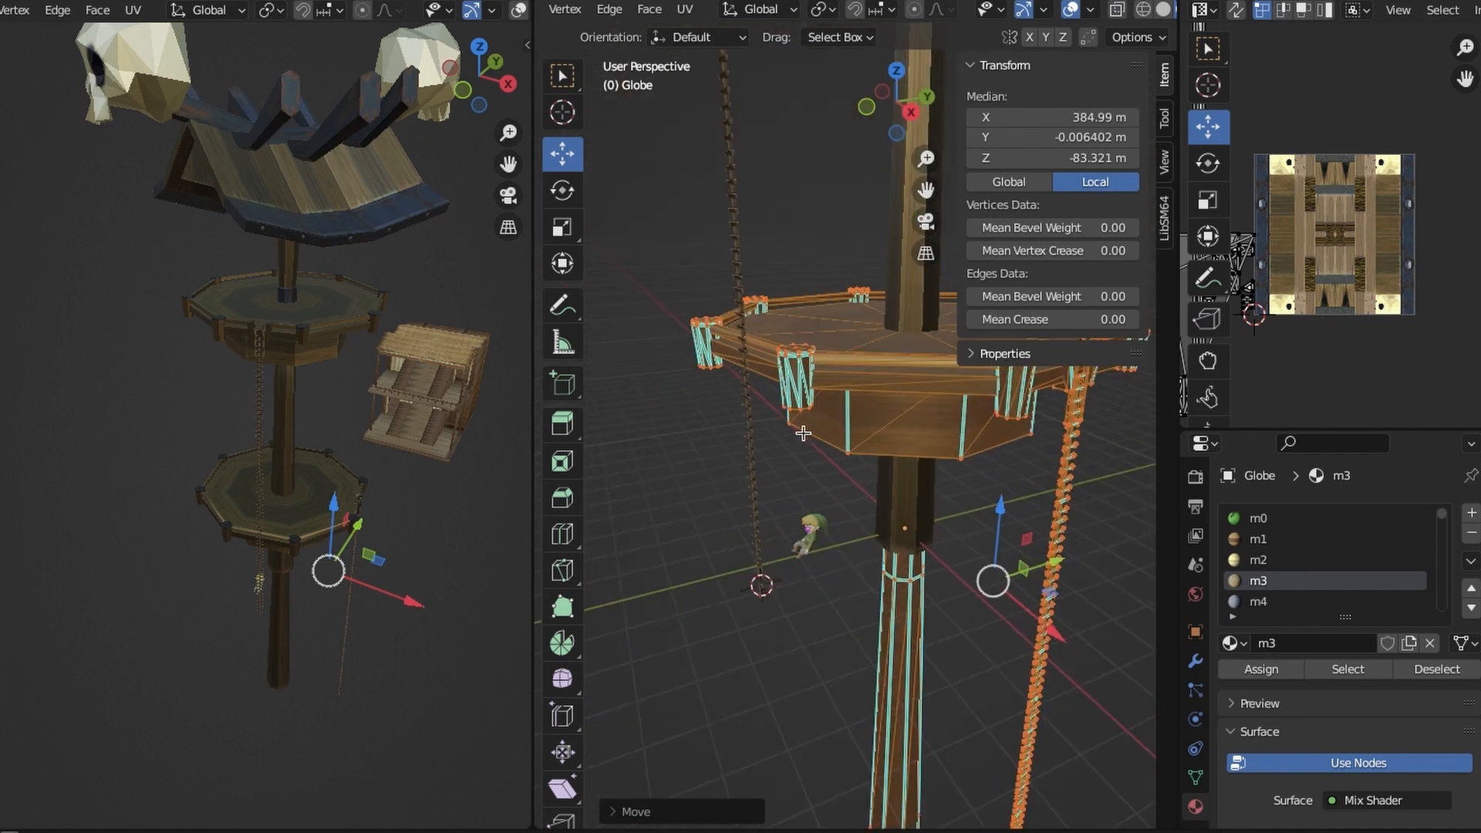
pyautogui.scroll(1, 901, 231)
pyautogui.keyDown('shift'); pyautogui.moveTo(901, 231); pyautogui.dragTo(863, 236, button='middle'); pyautogui.keyUp('shift')
pyautogui.moveTo(870, 423); pyautogui.dragTo(864, 569)
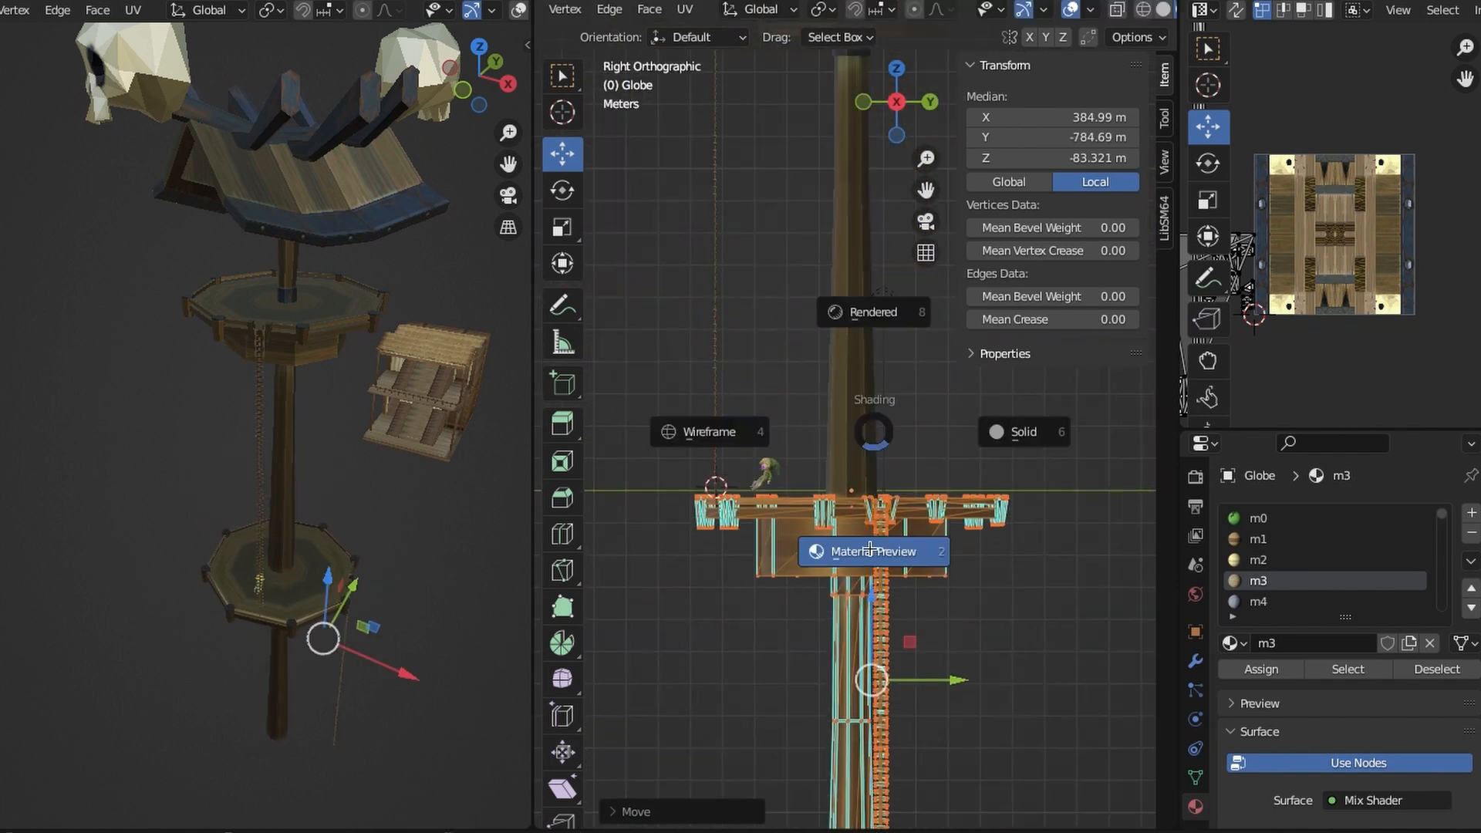
pyautogui.click(1070, 9)
pyautogui.scroll(6, 822, 517)
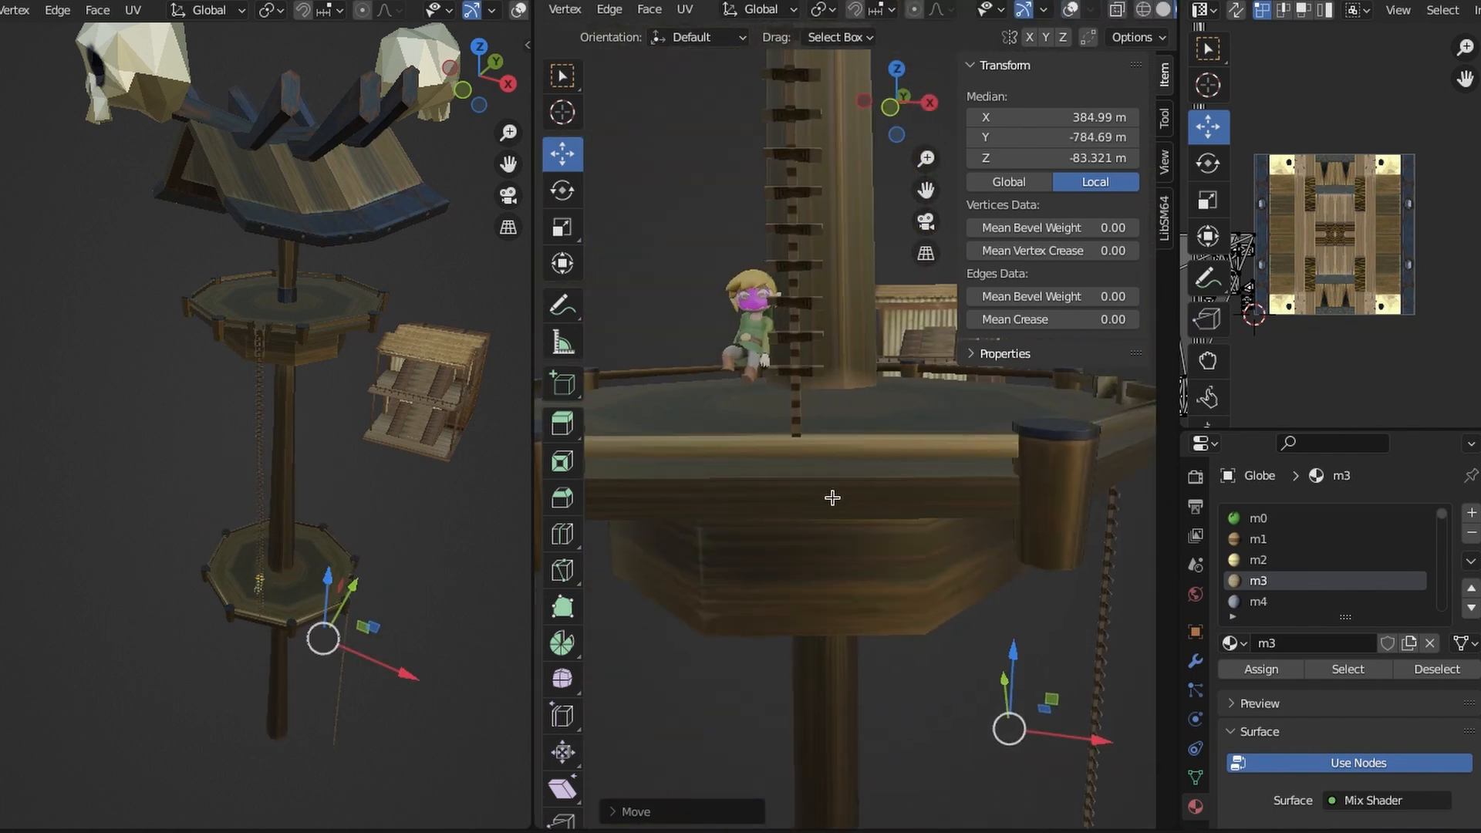
# Fine-tune the platform assembly's height along Z against the seated character and the hanging ladder.
pyautogui.click(904, 103)
pyautogui.scroll(-3, 906, 493)
pyautogui.moveTo(767, 423); pyautogui.dragTo(836, 575, button='middle')
pyautogui.scroll(4, 836, 516)
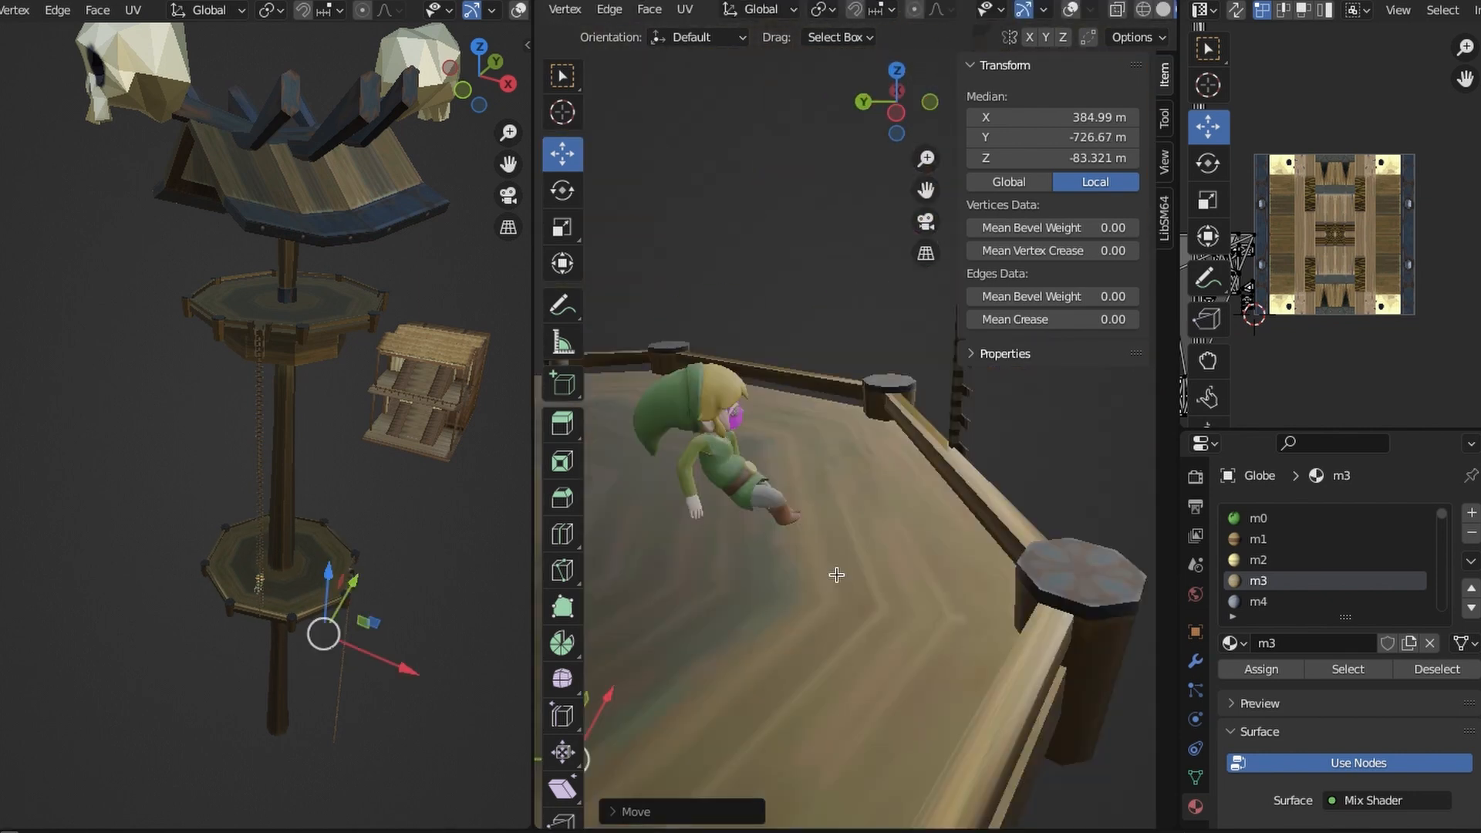
pyautogui.scroll(-5, 836, 575)
pyautogui.press('KP_1')
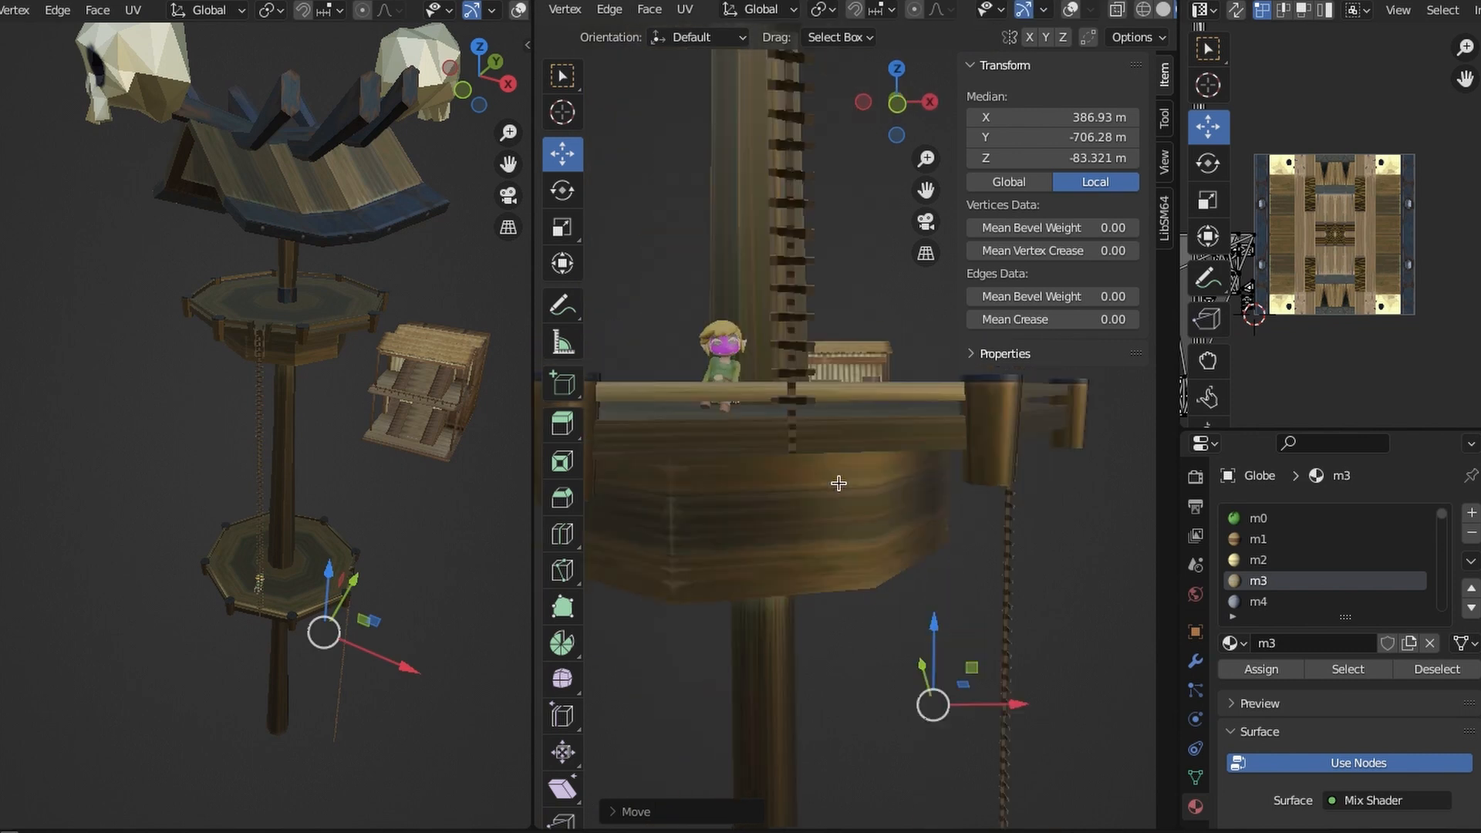
pyautogui.moveTo(913, 450); pyautogui.dragTo(1019, 545, button='middle')
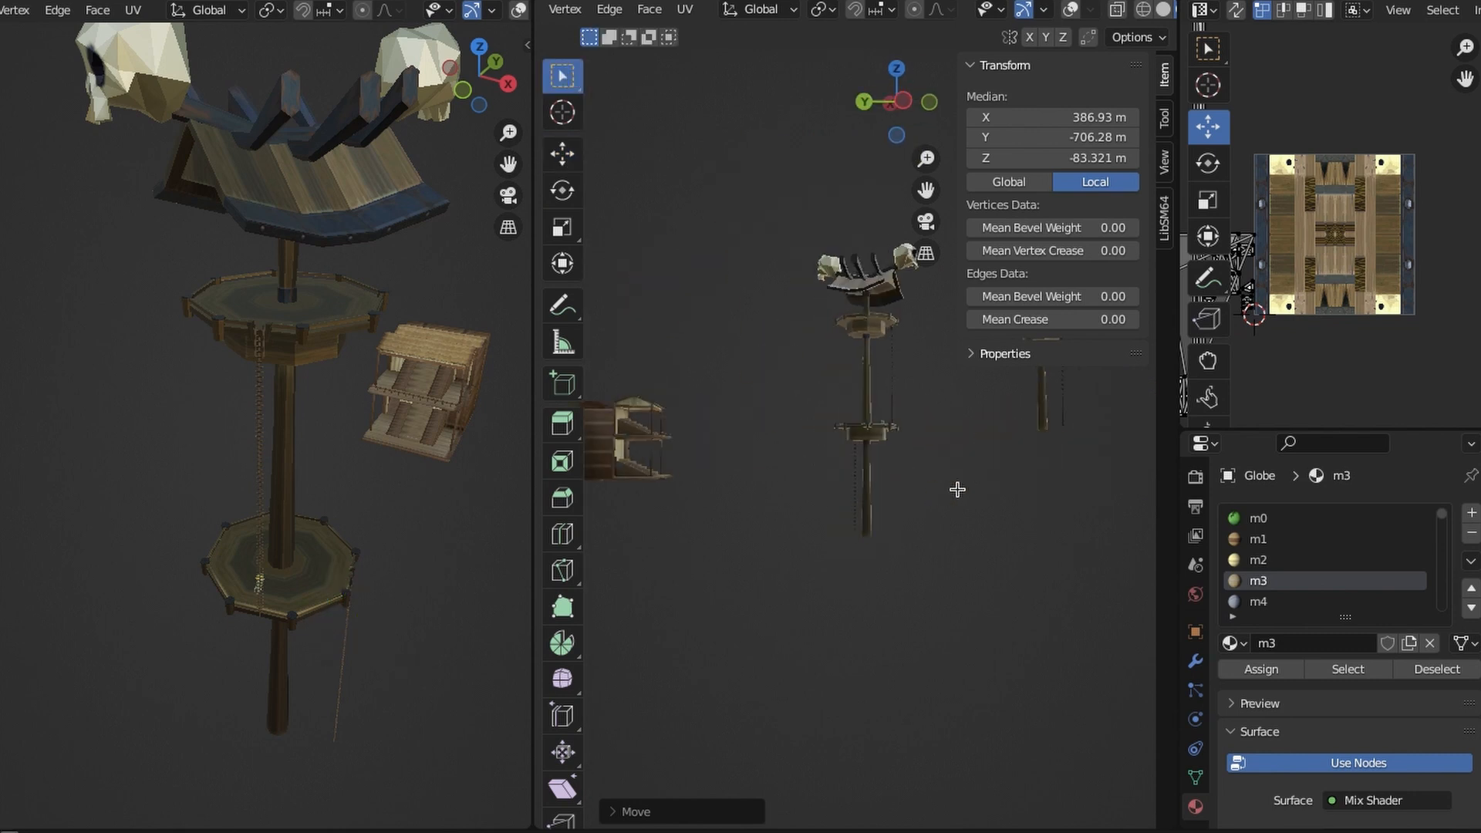
# Deselect everything and box-select the two corner posts of the deck edge below the upper ladder in wireframe shading.
pyautogui.hotkey('alt', 'a')
pyautogui.press('z')
pyautogui.moveTo(856, 596)
pyautogui.mouseDown(button='middle')
pyautogui.moveTo(1028, 562)
pyautogui.moveTo(887, 624)
pyautogui.mouseUp(button='middle')
pyautogui.moveTo(882, 652); pyautogui.dragTo(781, 575)
pyautogui.moveTo(772, 540); pyautogui.dragTo(843, 585, button='middle')
pyautogui.keyDown('shift'); pyautogui.moveTo(819, 436); pyautogui.dragTo(714, 340); pyautogui.keyUp('shift')
pyautogui.press('z')
pyautogui.click(989, 494)
pyautogui.keyDown('shift'); pyautogui.moveTo(979, 479); pyautogui.dragTo(1084, 480, button='middle'); pyautogui.keyUp('shift')
pyautogui.click(562, 153)
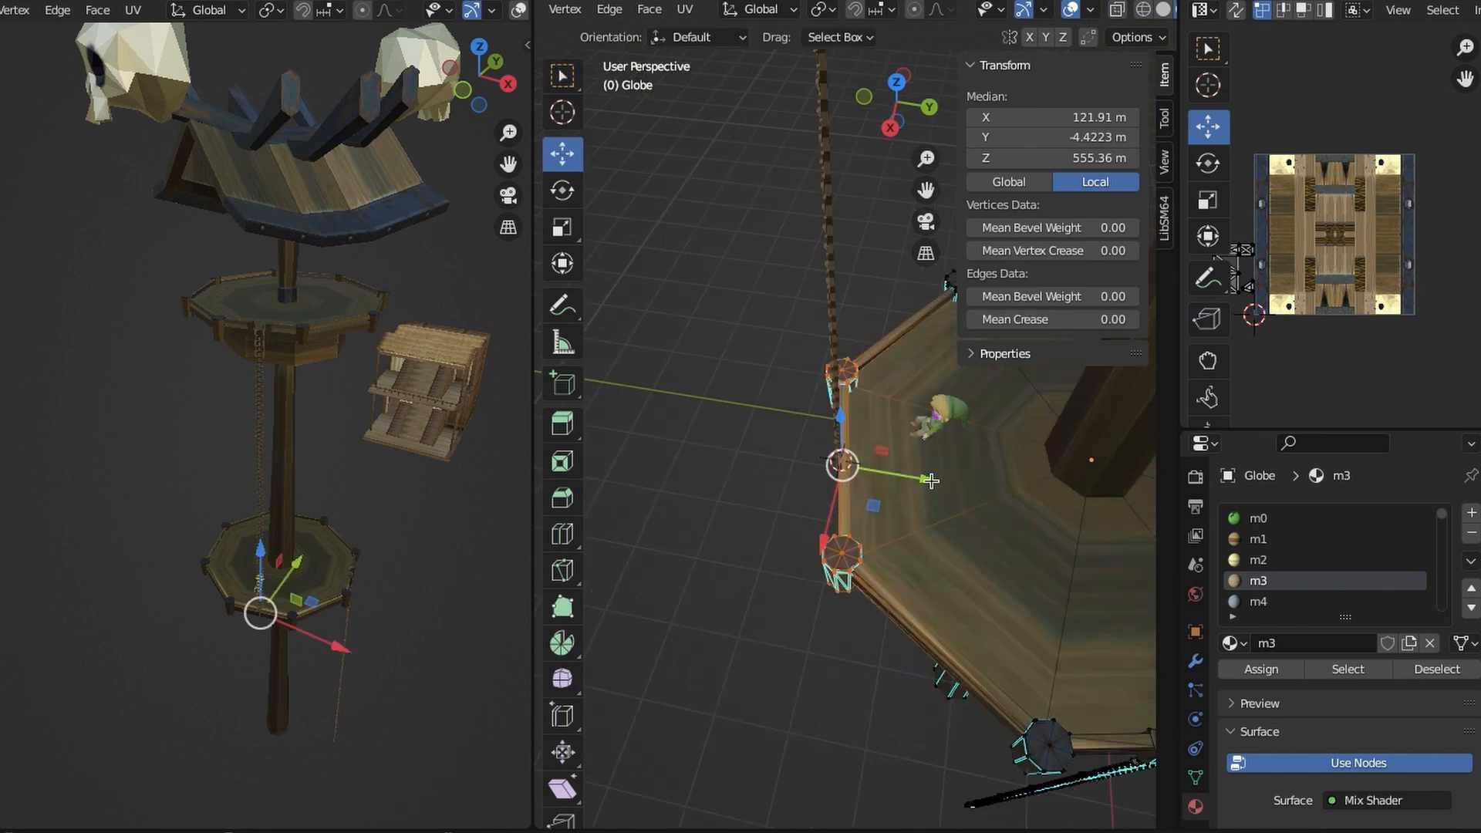
# Move the two selected corner posts outward along Y to extend that side of the deck.
pyautogui.moveTo(769, 536); pyautogui.dragTo(917, 515, button='middle')
pyautogui.scroll(-3, 1033, 581)
pyautogui.scroll(5, 938, 522)
pyautogui.moveTo(875, 512); pyautogui.dragTo(798, 506)
pyautogui.scroll(-5, 797, 509)
pyautogui.moveTo(798, 509); pyautogui.dragTo(910, 518, button='middle')
pyautogui.moveTo(799, 410); pyautogui.dragTo(815, 409)
pyautogui.moveTo(1010, 497); pyautogui.dragTo(825, 461, button='middle')
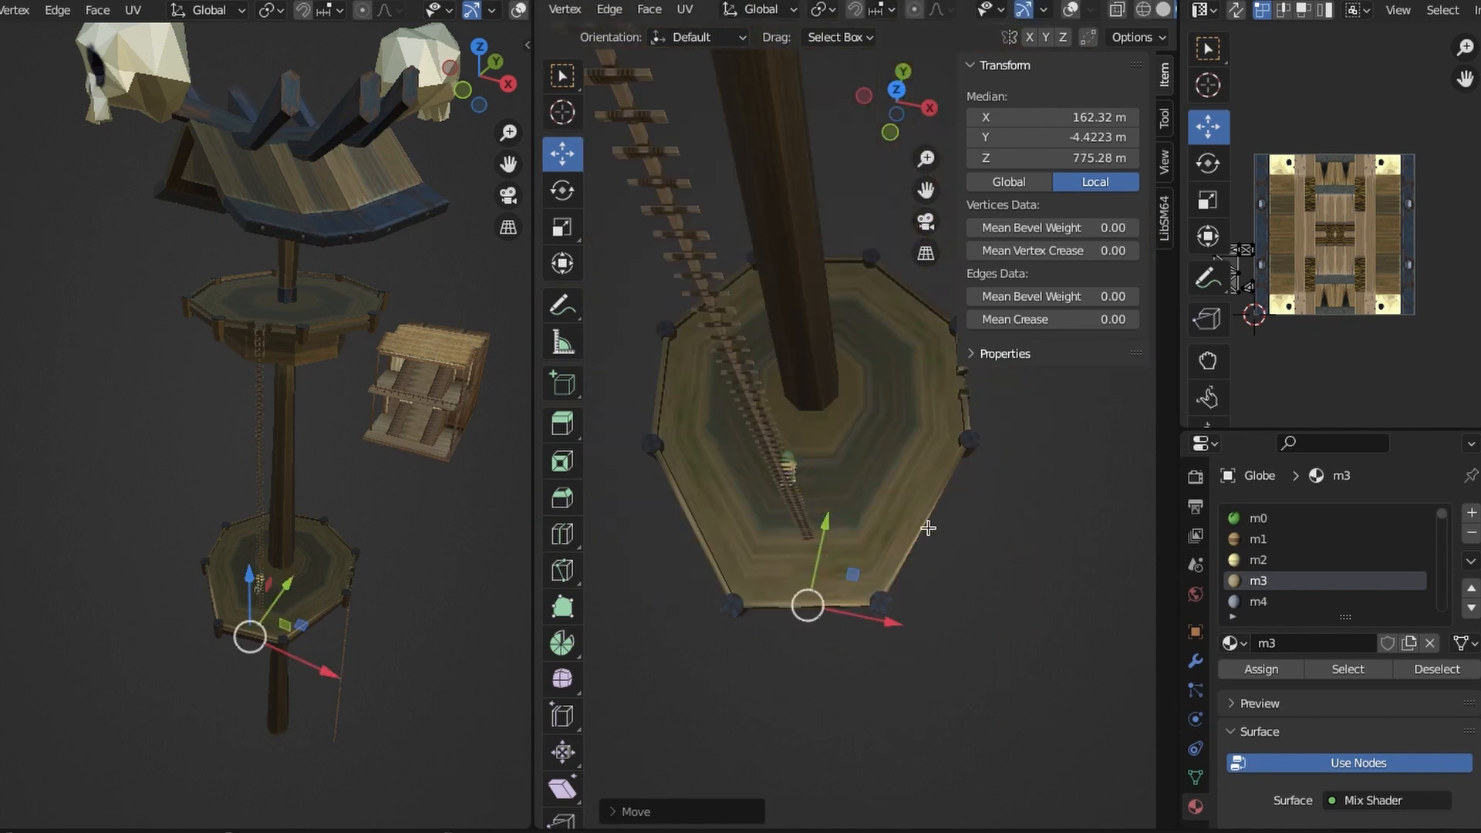
# Nudge the extended deck edge slightly further outward along Y and clear the selection.
pyautogui.moveTo(826, 525); pyautogui.dragTo(821, 544)
pyautogui.click(1080, 609)
pyautogui.moveTo(1080, 609)
pyautogui.mouseDown(button='middle')
pyautogui.moveTo(1061, 575)
pyautogui.moveTo(1080, 617)
pyautogui.mouseUp(button='middle')
pyautogui.hotkey('ctrl', 'z')
pyautogui.moveTo(944, 582); pyautogui.dragTo(946, 582)
pyautogui.click(1053, 594)
pyautogui.moveTo(1053, 594); pyautogui.dragTo(1031, 620, button='middle')
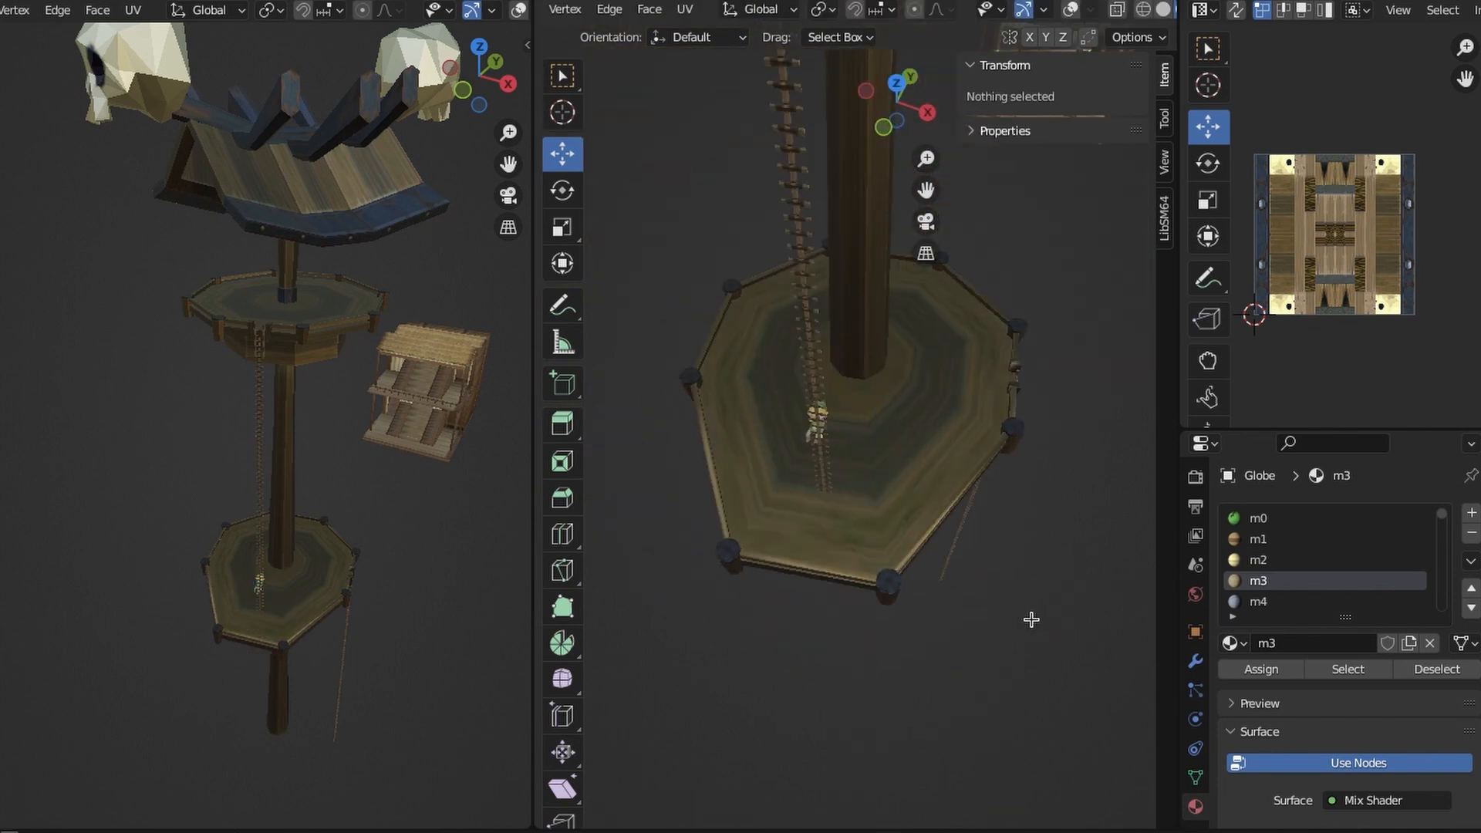
# Show the overlays and box-select the side post on each side of the deck next to the extended edge.
pyautogui.click(1070, 10)
pyautogui.scroll(4, 926, 463)
pyautogui.moveTo(910, 532); pyautogui.dragTo(863, 571, button='middle')
pyautogui.moveTo(853, 601); pyautogui.dragTo(729, 476)
pyautogui.moveTo(729, 476); pyautogui.dragTo(771, 455, button='middle')
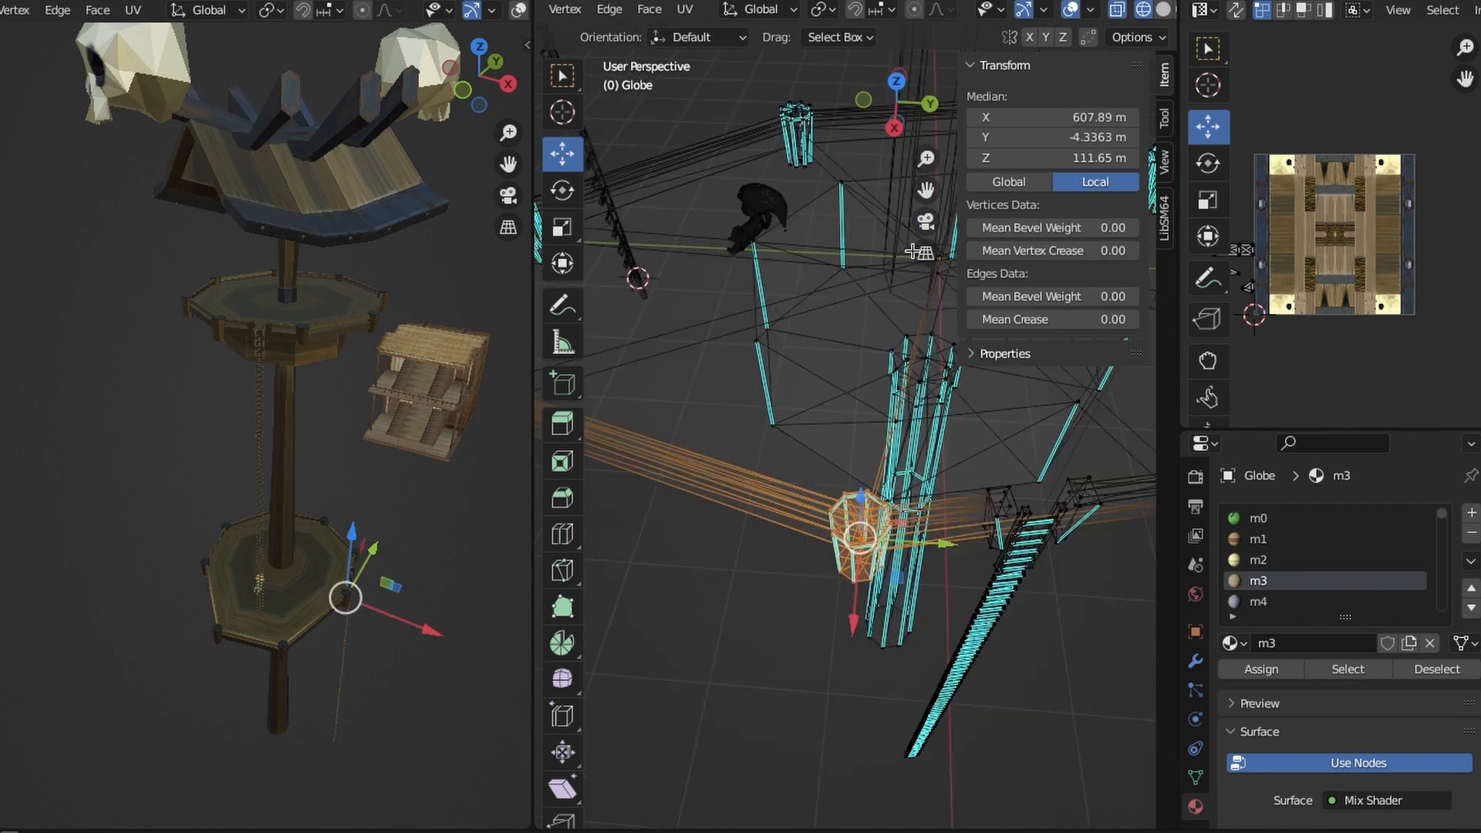
pyautogui.moveTo(771, 308); pyautogui.dragTo(802, 301, button='middle')
pyautogui.keyDown('shift'); pyautogui.moveTo(797, 194); pyautogui.dragTo(710, 111); pyautogui.keyUp('shift')
pyautogui.hotkey('shift', 'z')
# Move the two selected side posts along Y toward the extended deck edge.
pyautogui.moveTo(802, 370); pyautogui.dragTo(822, 339, button='middle')
pyautogui.moveTo(910, 337); pyautogui.dragTo(856, 339)
pyautogui.moveTo(772, 385); pyautogui.dragTo(905, 493, button='middle')
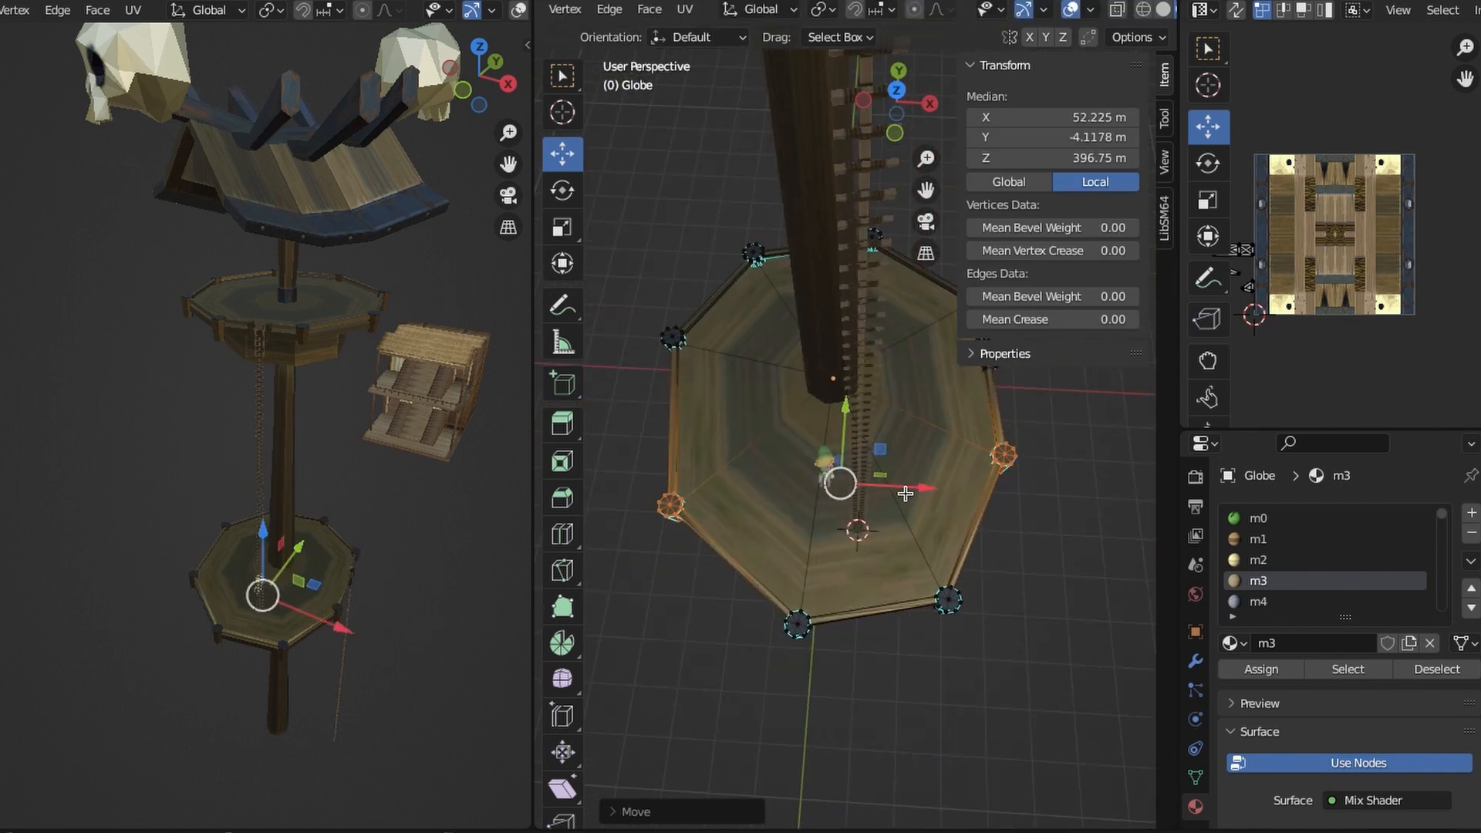
# Reposition and rotate the two selected side posts to fit the extended deck outline, and clear the selection.
pyautogui.click(855, 405)
pyautogui.moveTo(855, 405); pyautogui.dragTo(1013, 497, button='middle')
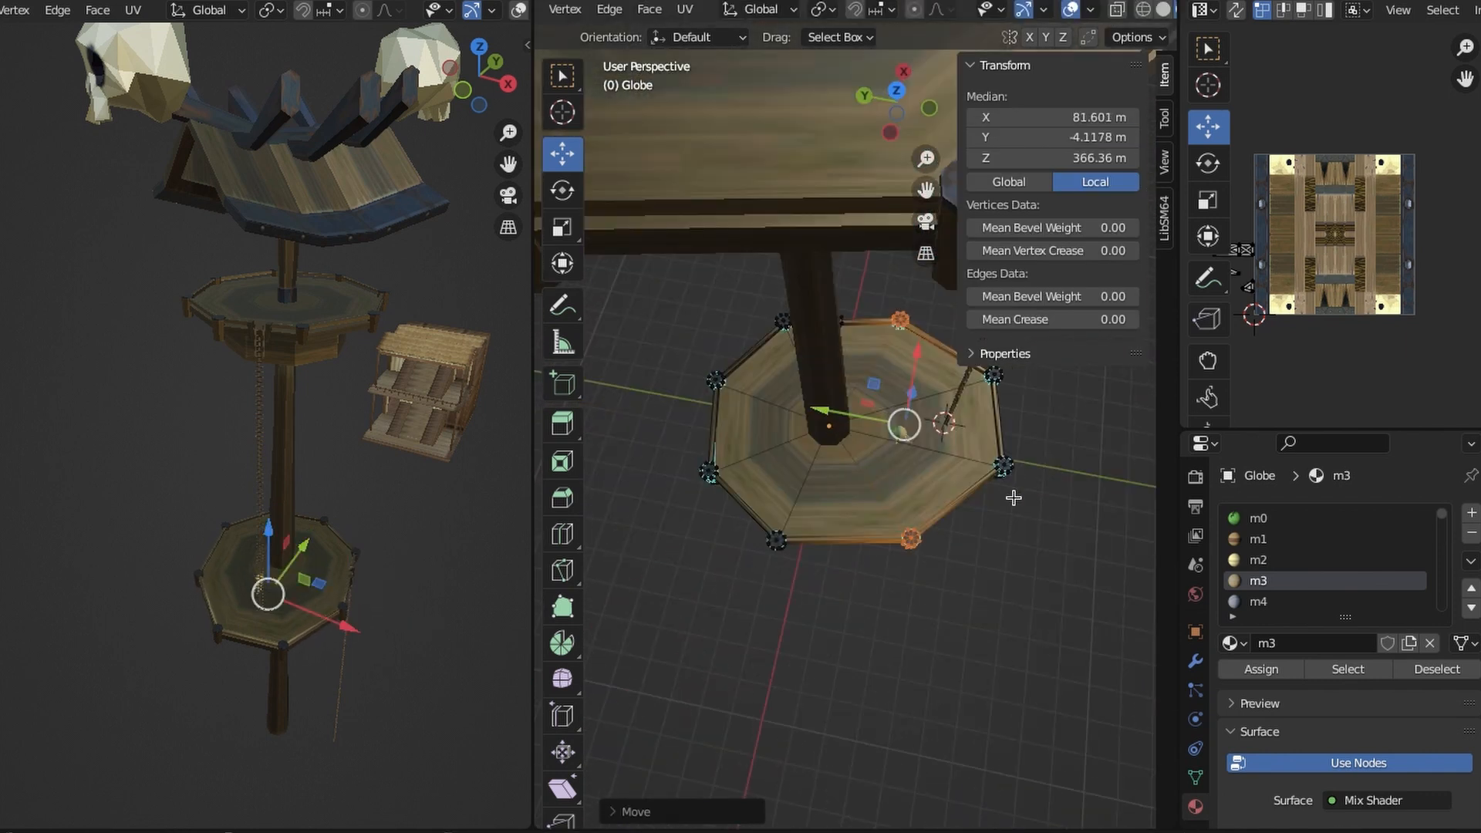
pyautogui.moveTo(1003, 564)
pyautogui.mouseDown(button='middle')
pyautogui.moveTo(783, 532)
pyautogui.moveTo(1048, 509)
pyautogui.mouseUp(button='middle')
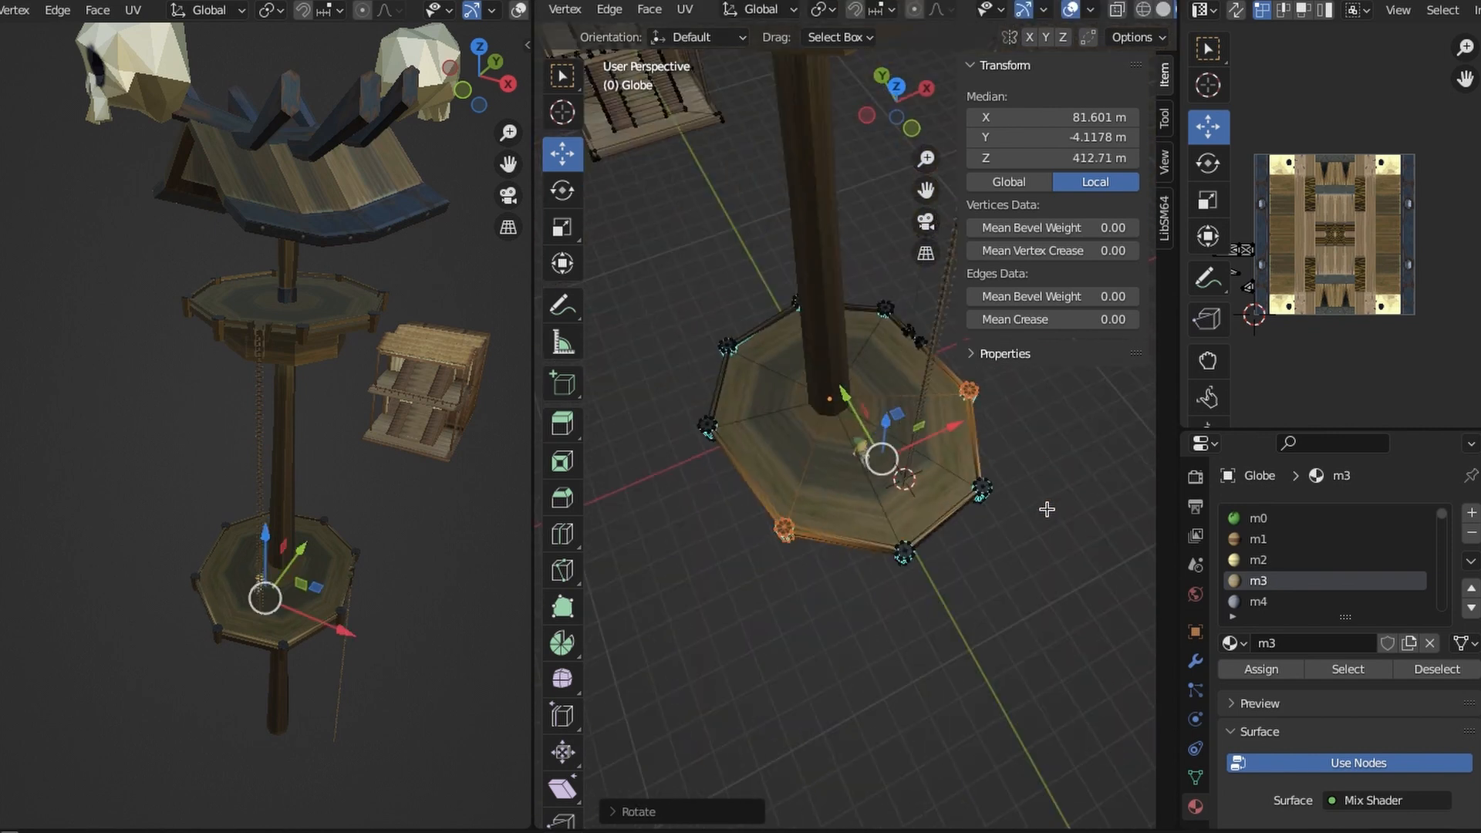
pyautogui.click(1048, 509)
# Box-select the posts at the deck edge in wireframe, move them to refine the outline, and clear the selection.
pyautogui.scroll(3, 956, 486)
pyautogui.press('z')
pyautogui.click(826, 468)
pyautogui.moveTo(741, 610); pyautogui.dragTo(917, 503)
pyautogui.hotkey('shift', 'z')
pyautogui.moveTo(779, 474); pyautogui.dragTo(759, 425)
pyautogui.moveTo(867, 473); pyautogui.dragTo(841, 483)
pyautogui.moveTo(849, 470)
pyautogui.mouseDown(button='middle')
pyautogui.moveTo(942, 400)
pyautogui.moveTo(957, 440)
pyautogui.mouseUp(button='middle')
pyautogui.moveTo(788, 378); pyautogui.dragTo(790, 380)
pyautogui.click(985, 550)
# Box-select the pole's bottom end in wireframe, scale it from the bottom view, and return to the solid display.
pyautogui.scroll(-3, 984, 550)
pyautogui.scroll(-4, 984, 550)
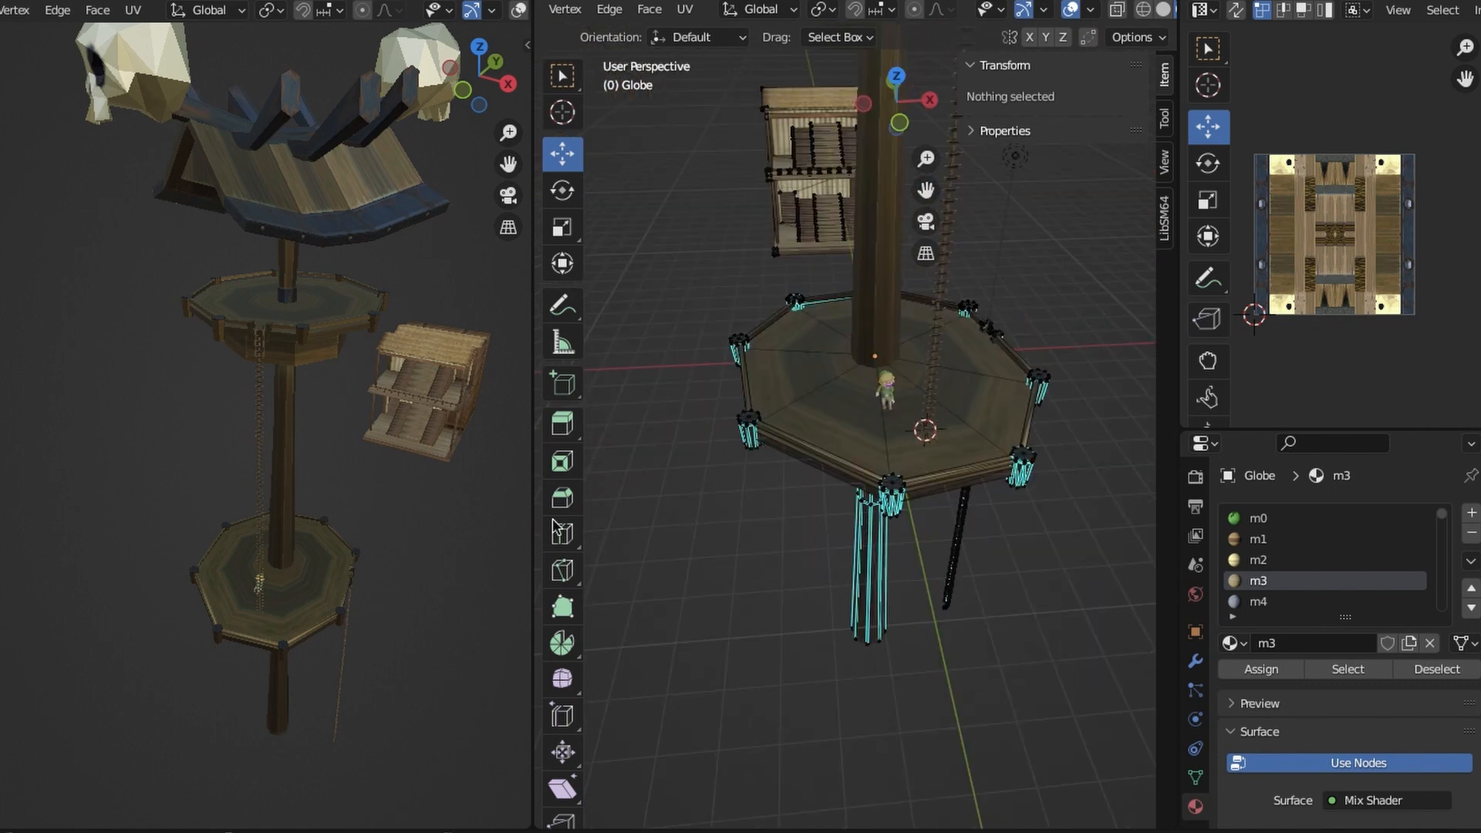
pyautogui.scroll(-5, 929, 532)
pyautogui.moveTo(871, 488); pyautogui.dragTo(895, 577, button='middle')
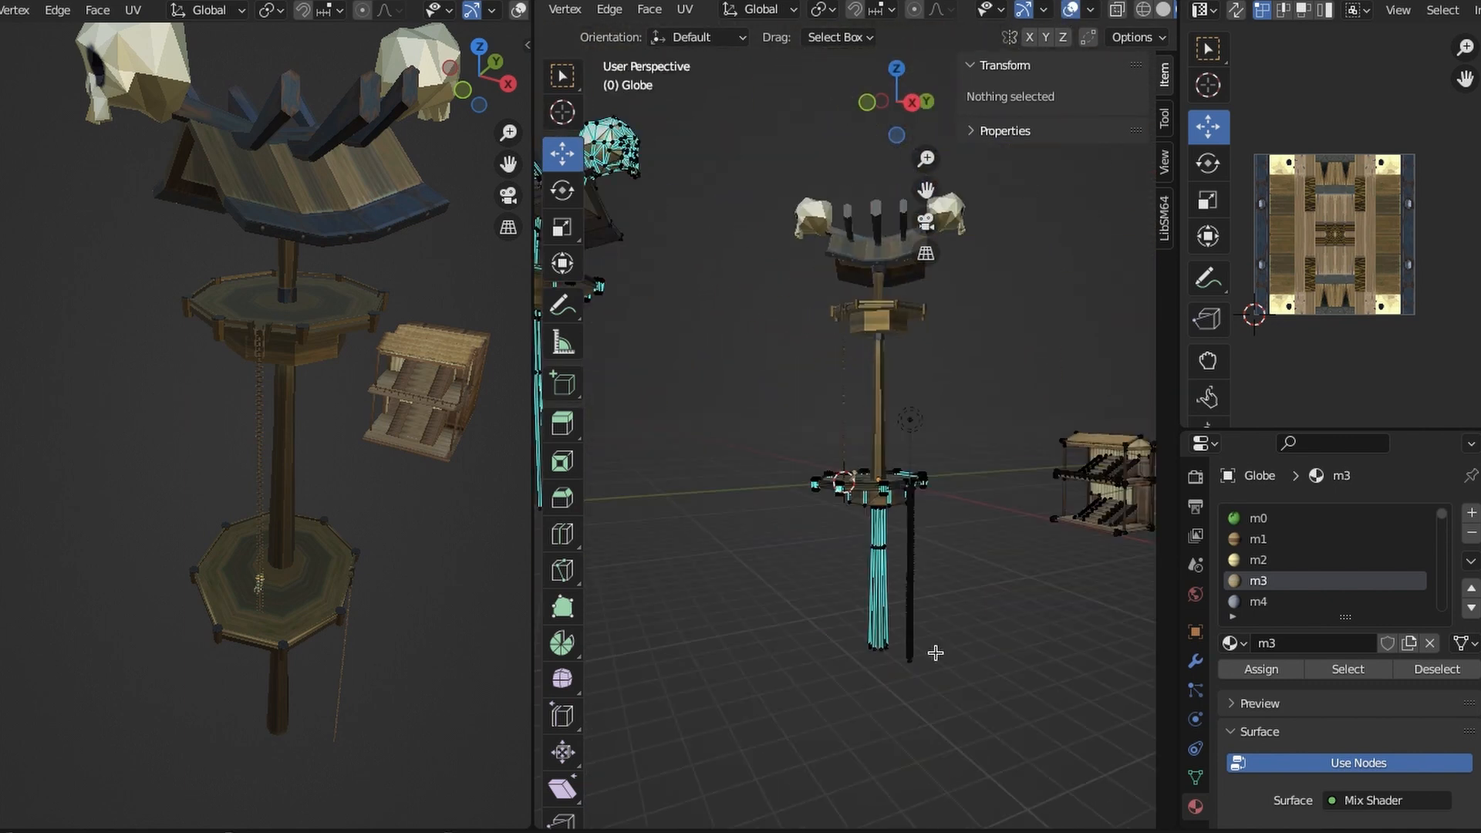
pyautogui.keyDown('shift'); pyautogui.moveTo(936, 652); pyautogui.dragTo(957, 525, button='middle'); pyautogui.keyUp('shift')
pyautogui.scroll(5, 957, 525)
pyautogui.hotkey('shift', 'z')
pyautogui.moveTo(964, 536); pyautogui.dragTo(1057, 583, button='middle')
pyautogui.moveTo(713, 452); pyautogui.dragTo(952, 586)
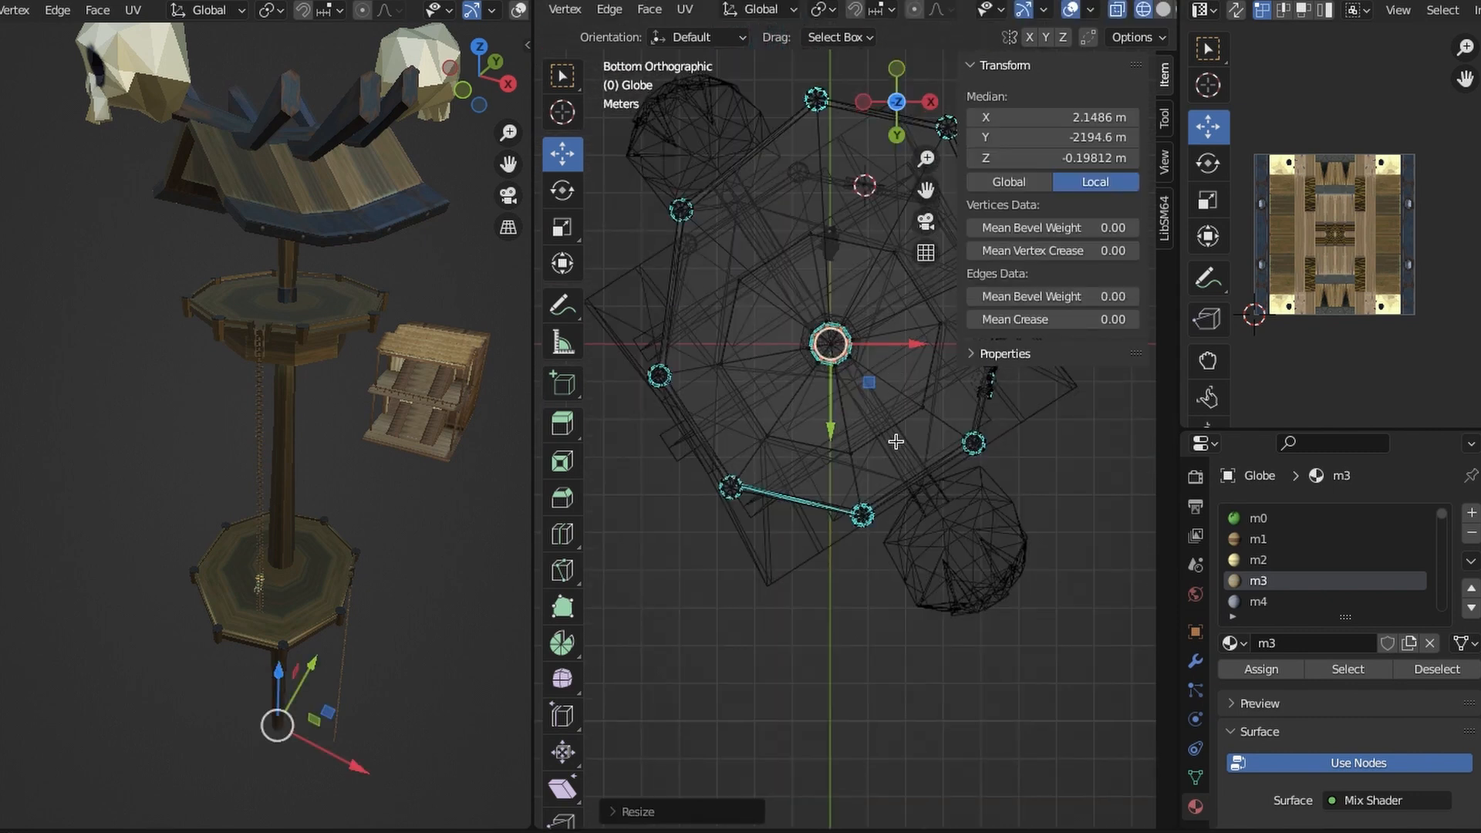
pyautogui.scroll(6, 895, 441)
pyautogui.click(844, 417)
pyautogui.moveTo(845, 417); pyautogui.dragTo(876, 424, button='middle')
pyautogui.hotkey('shift', 'z')
pyautogui.scroll(-6, 876, 424)
pyautogui.hotkey('alt', 'a')
pyautogui.hotkey('shift', 'alt', 'z')
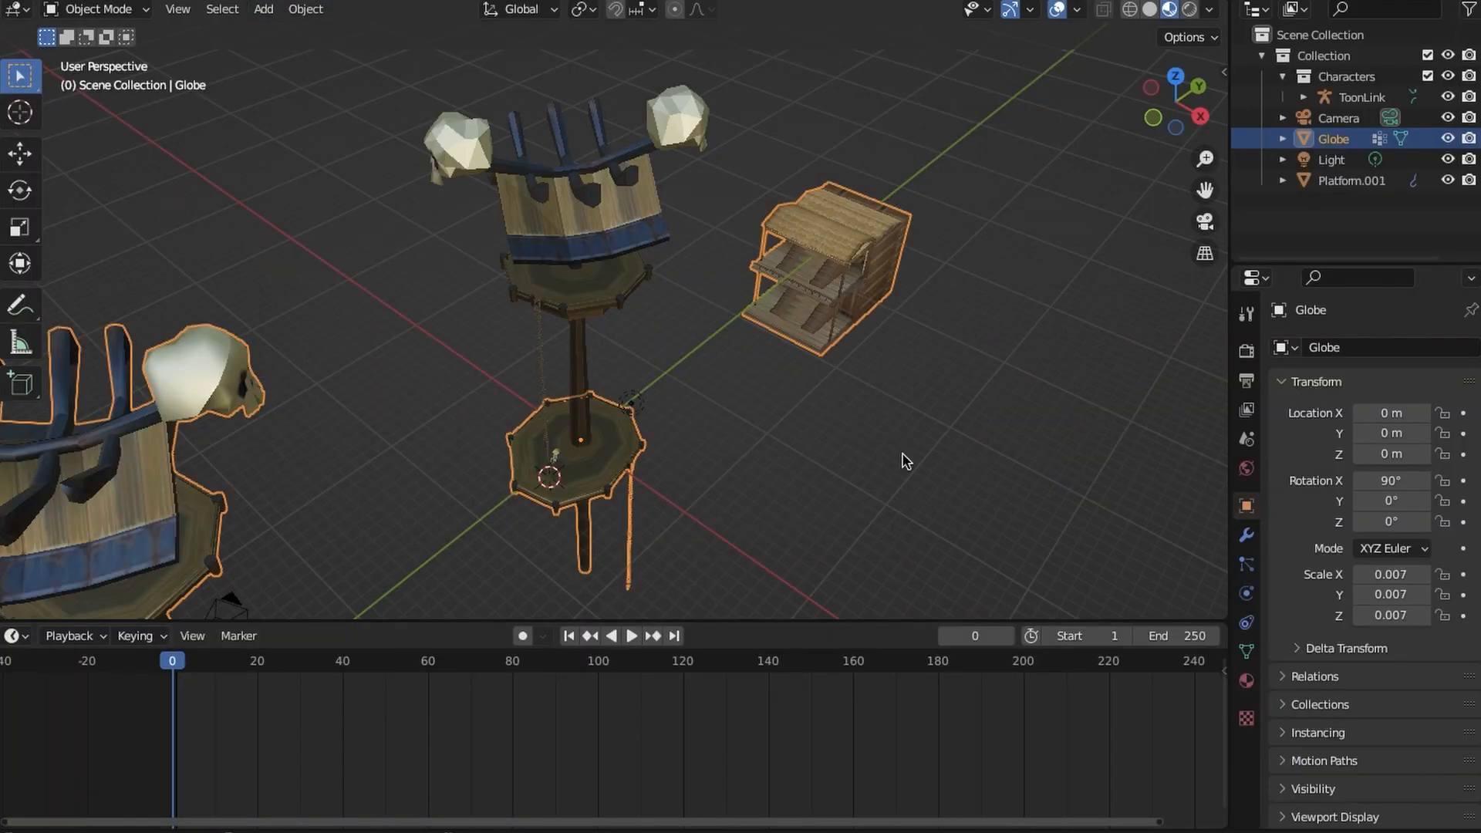
# Duplicate the Globe object containing the new platform in Object Mode.
pyautogui.moveTo(899, 460); pyautogui.dragTo(810, 400, button='middle')
pyautogui.scroll(4, 806, 401)
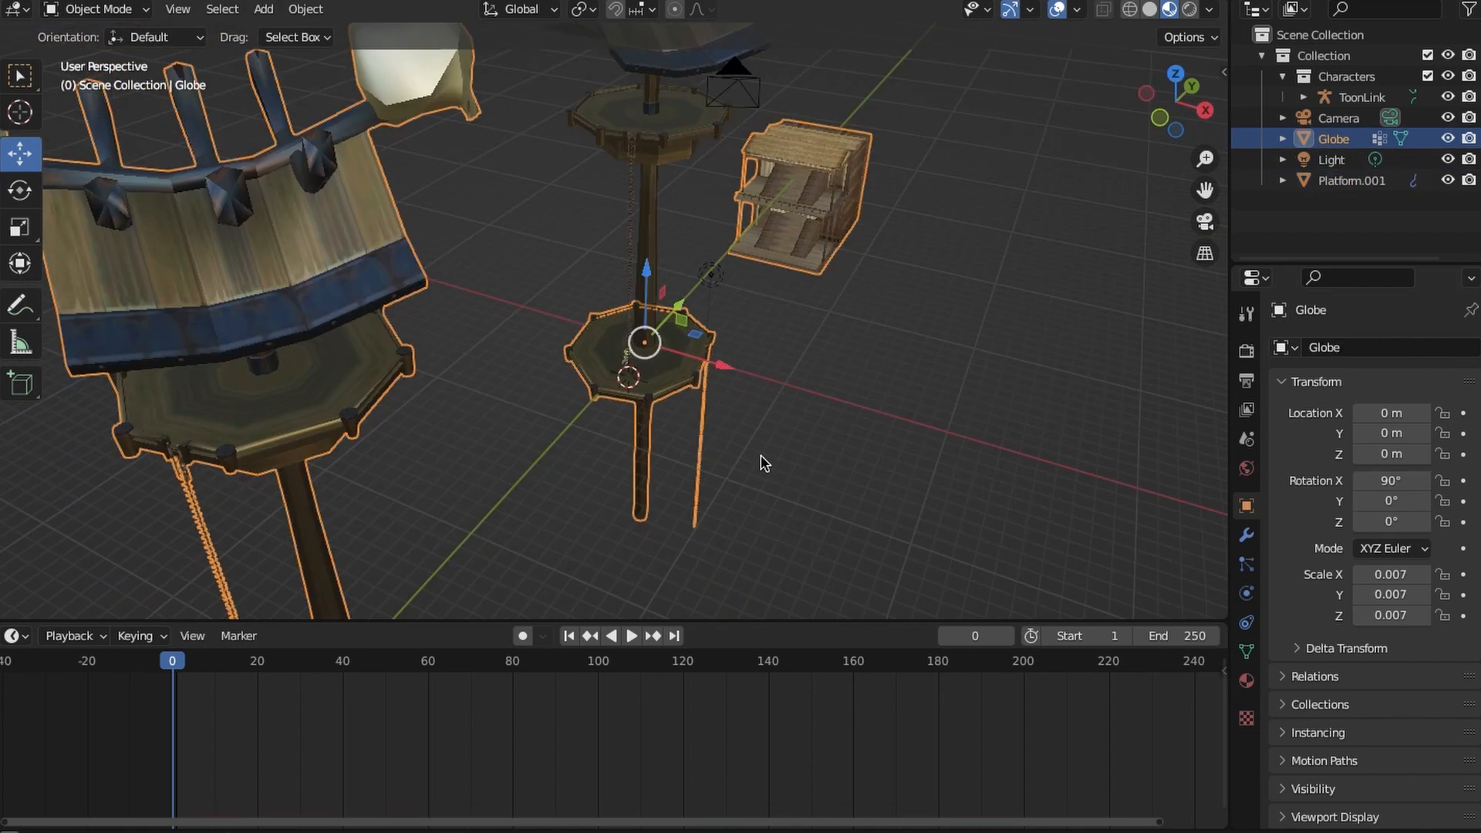
pyautogui.moveTo(760, 462); pyautogui.dragTo(814, 409, button='middle')
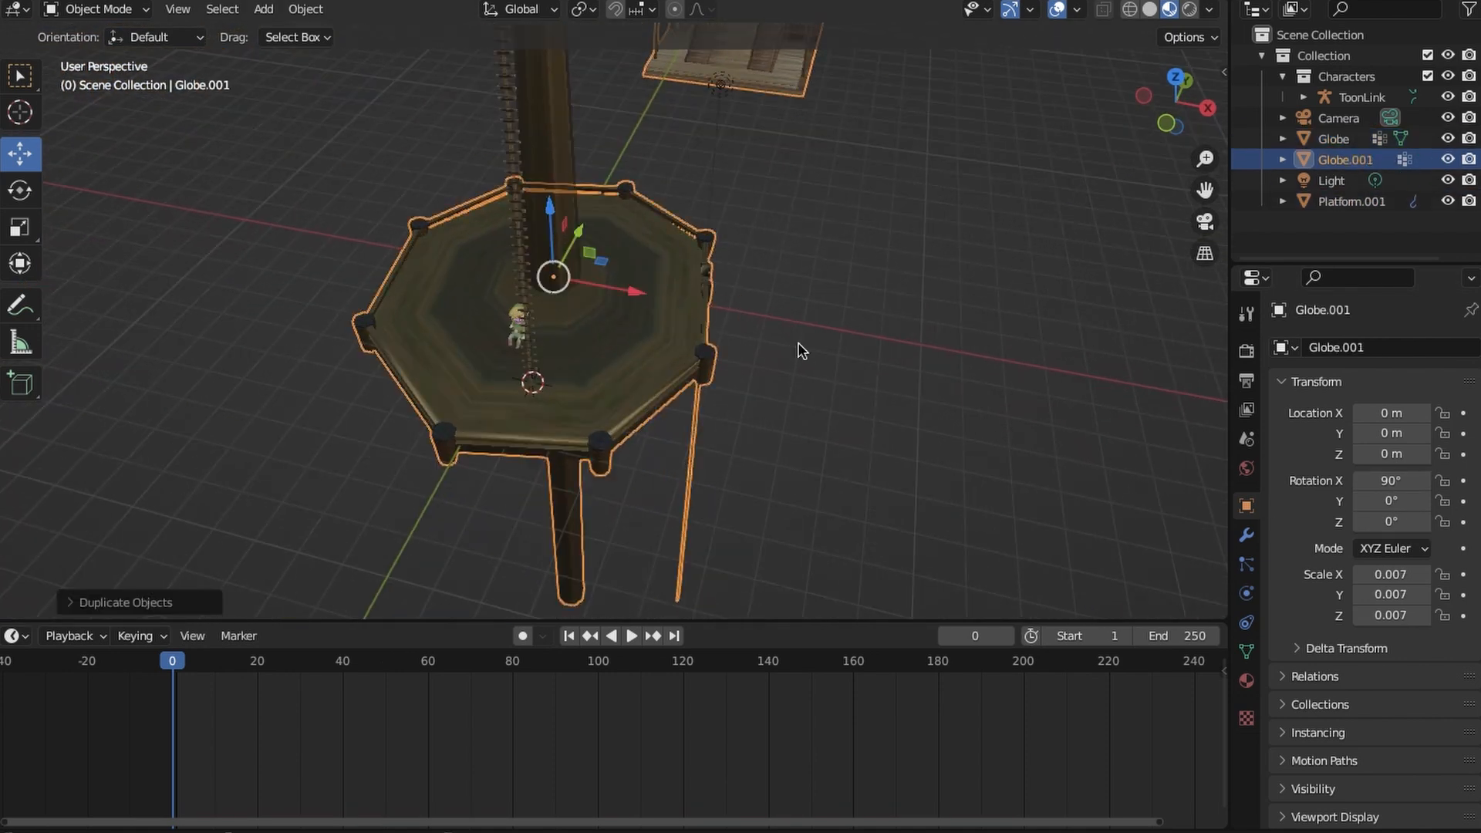
pyautogui.moveTo(803, 351); pyautogui.dragTo(805, 202, button='middle')
pyautogui.click(691, 468)
pyautogui.scroll(5, 836, 370)
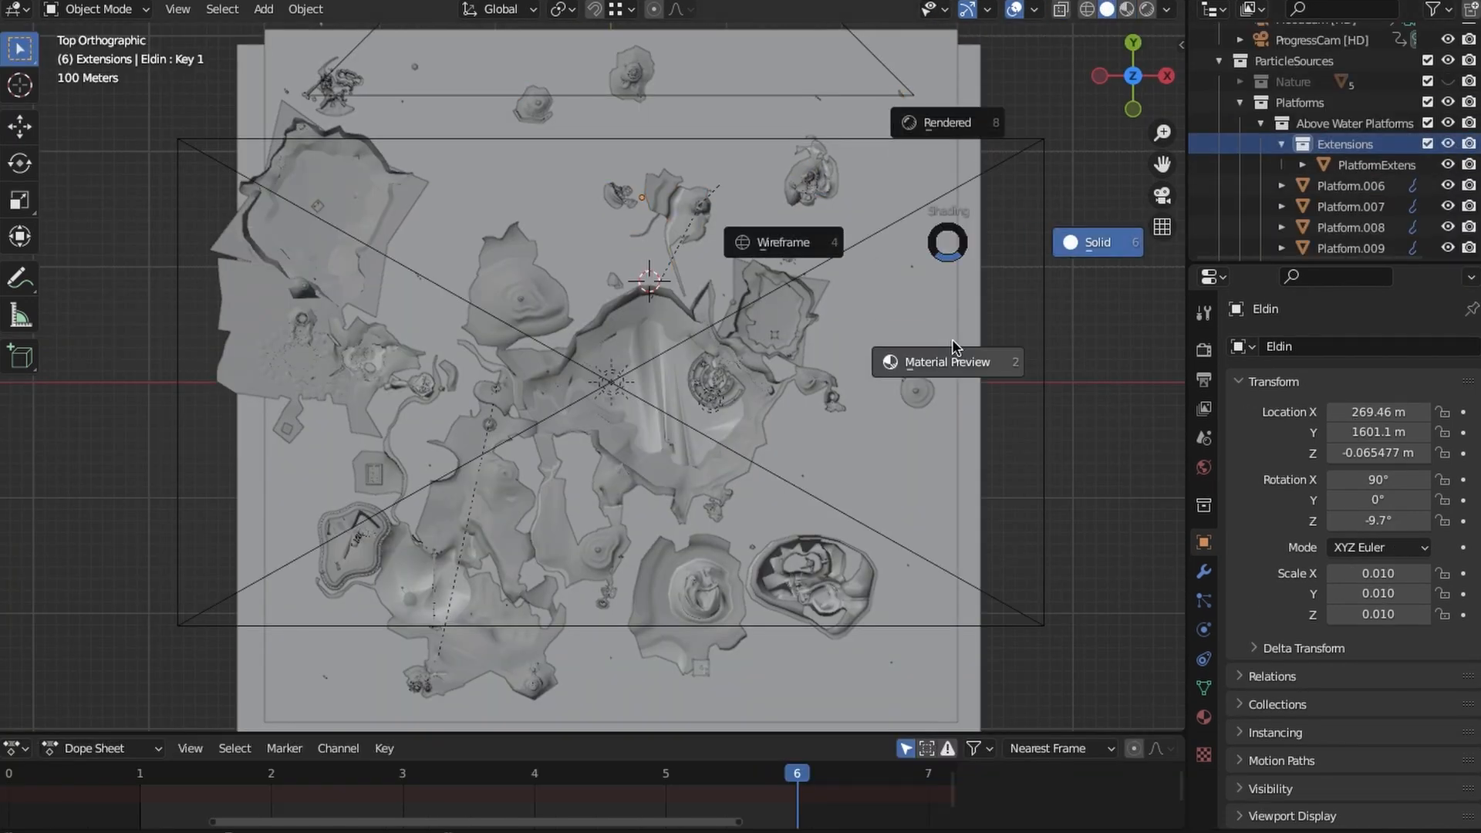
# Show the world map in Material Preview and focus on Platform.006 with the Move tool active.
pyautogui.click(954, 346)
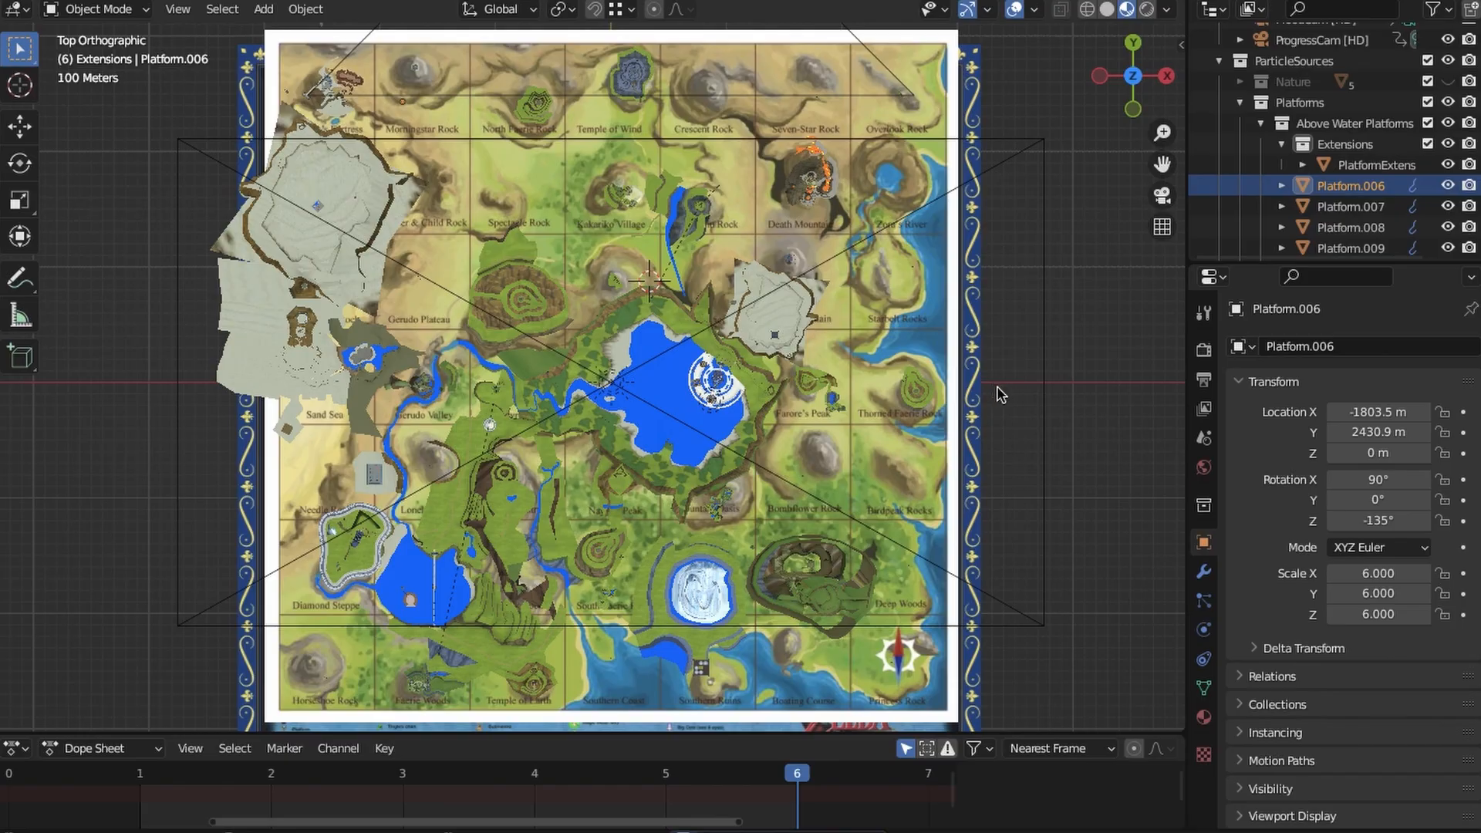
pyautogui.moveTo(998, 388); pyautogui.dragTo(849, 655, button='middle')
pyautogui.click(20, 127)
pyautogui.scroll(5, 540, 409)
pyautogui.moveTo(540, 409); pyautogui.dragTo(655, 513, button='middle')
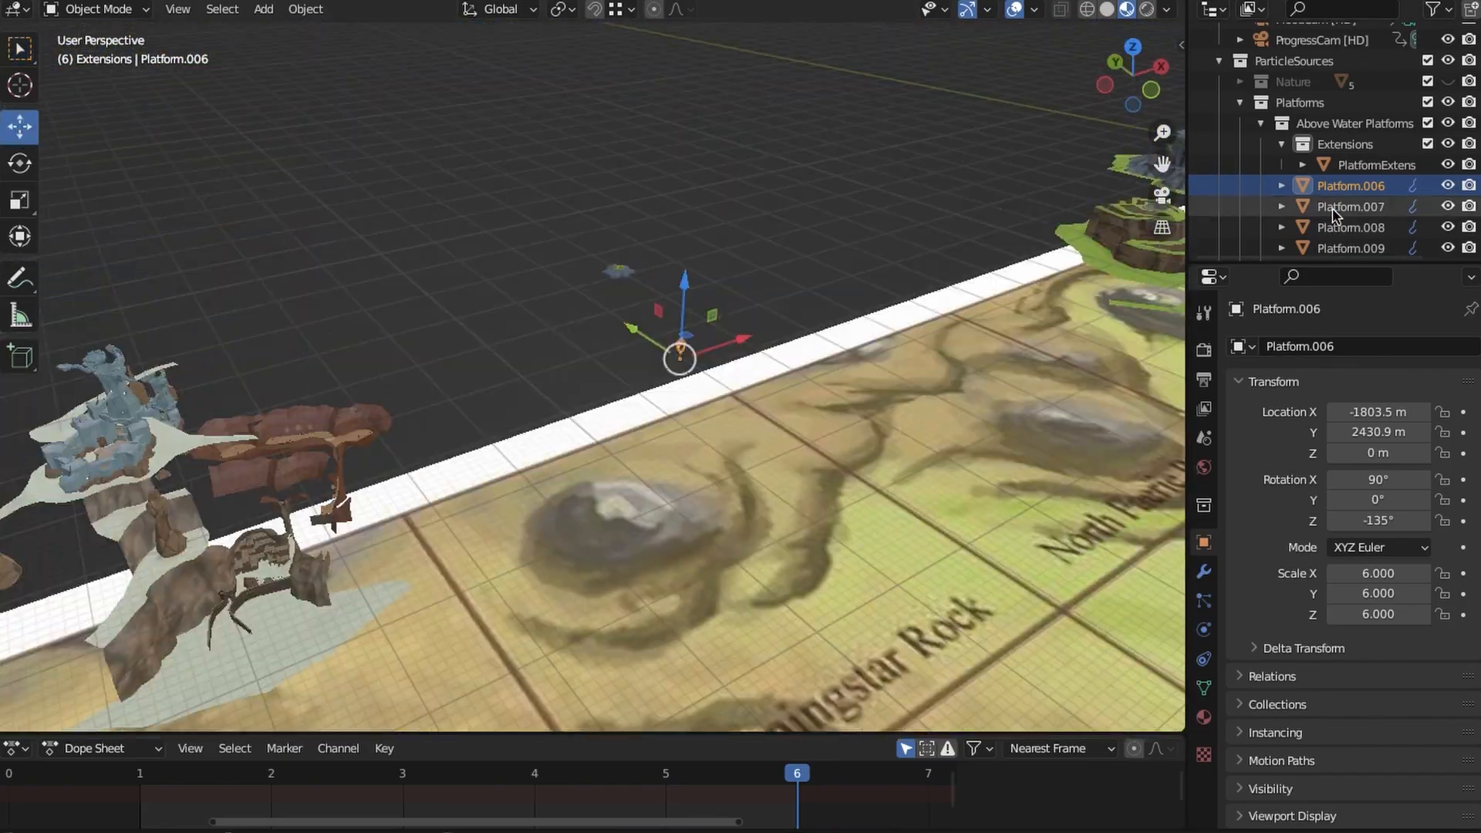
# Examine Platform.007 through Platform.010 one by one against the surrounding terrain.
pyautogui.click(1334, 215)
pyautogui.scroll(-5, 862, 448)
pyautogui.moveTo(862, 448); pyautogui.dragTo(532, 505, button='middle')
pyautogui.scroll(4, 558, 447)
pyautogui.click(1360, 230)
pyautogui.moveTo(779, 386); pyautogui.dragTo(636, 378, button='middle')
pyautogui.scroll(-3, 1412, 209)
pyautogui.click(1361, 186)
pyautogui.scroll(-9, 634, 374)
pyautogui.moveTo(471, 463); pyautogui.dragTo(771, 463, button='middle')
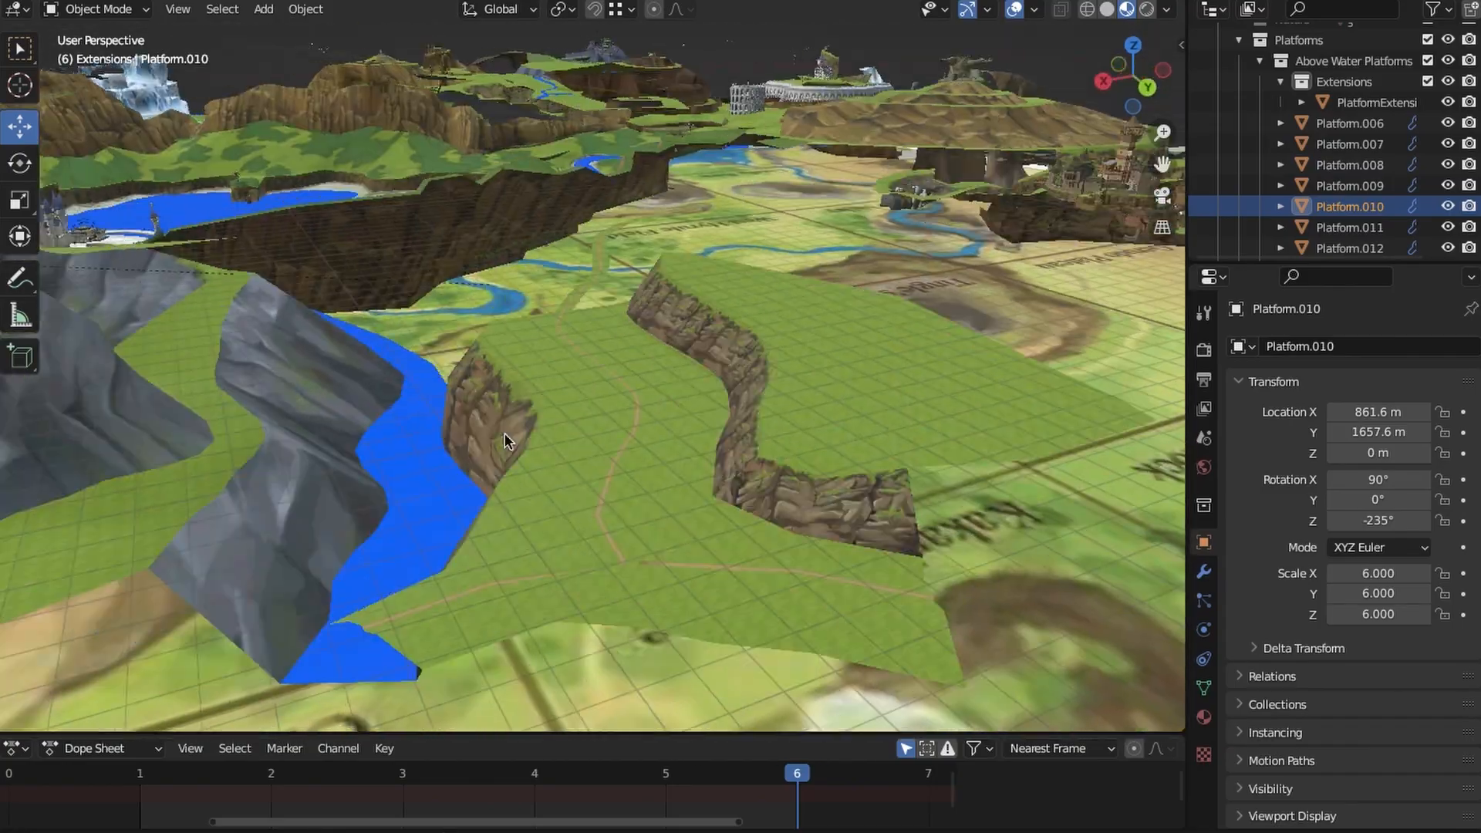
pyautogui.moveTo(504, 433); pyautogui.dragTo(309, 355, button='middle')
pyautogui.scroll(4, 711, 441)
# Examine Platform.011 through Platform.013 and their surroundings on the map.
pyautogui.click(1346, 228)
pyautogui.scroll(-6, 720, 373)
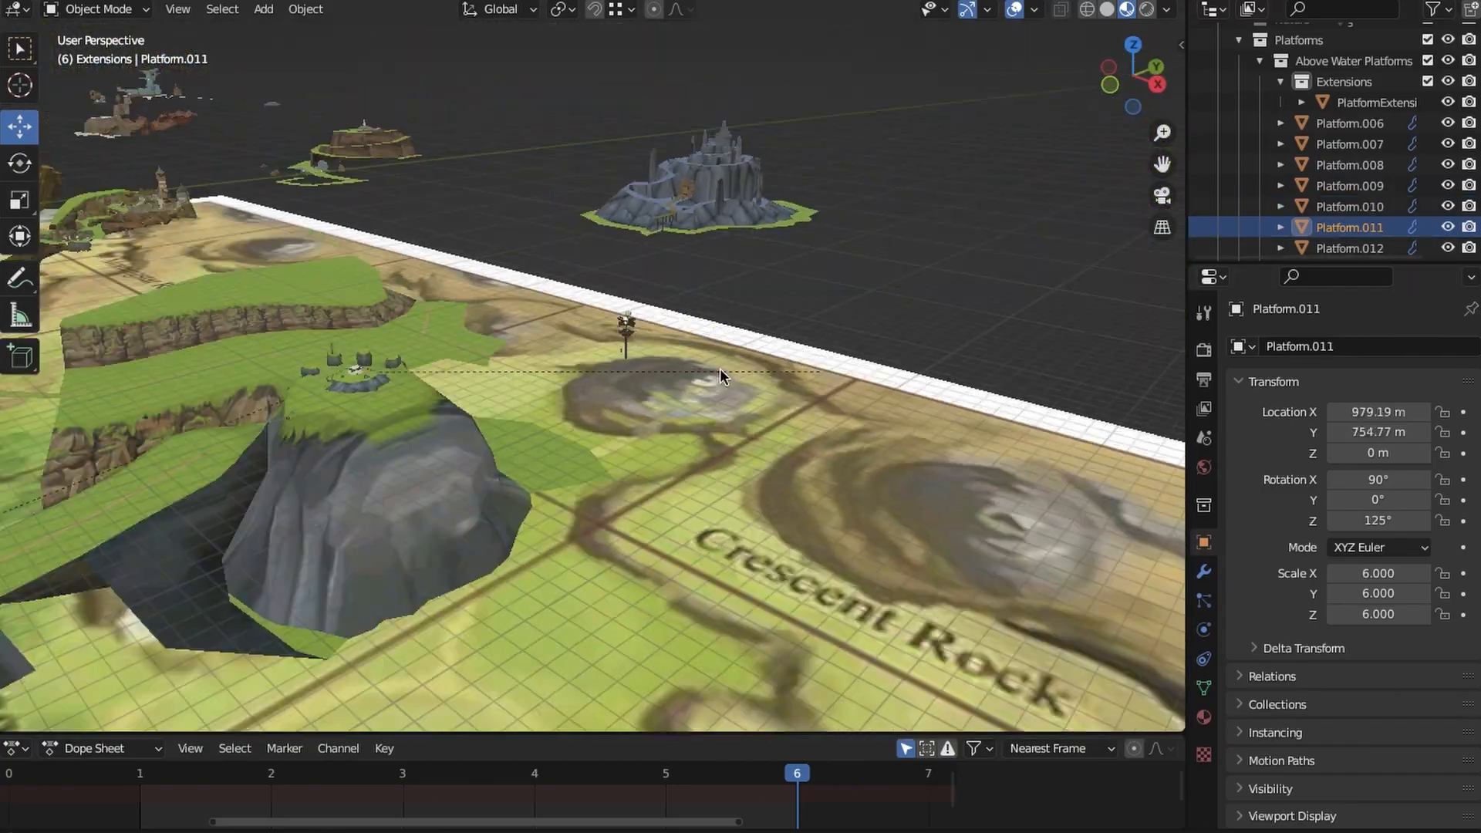
pyautogui.moveTo(721, 373); pyautogui.dragTo(694, 408, button='middle')
pyautogui.scroll(-2, 1350, 211)
pyautogui.click(1350, 180)
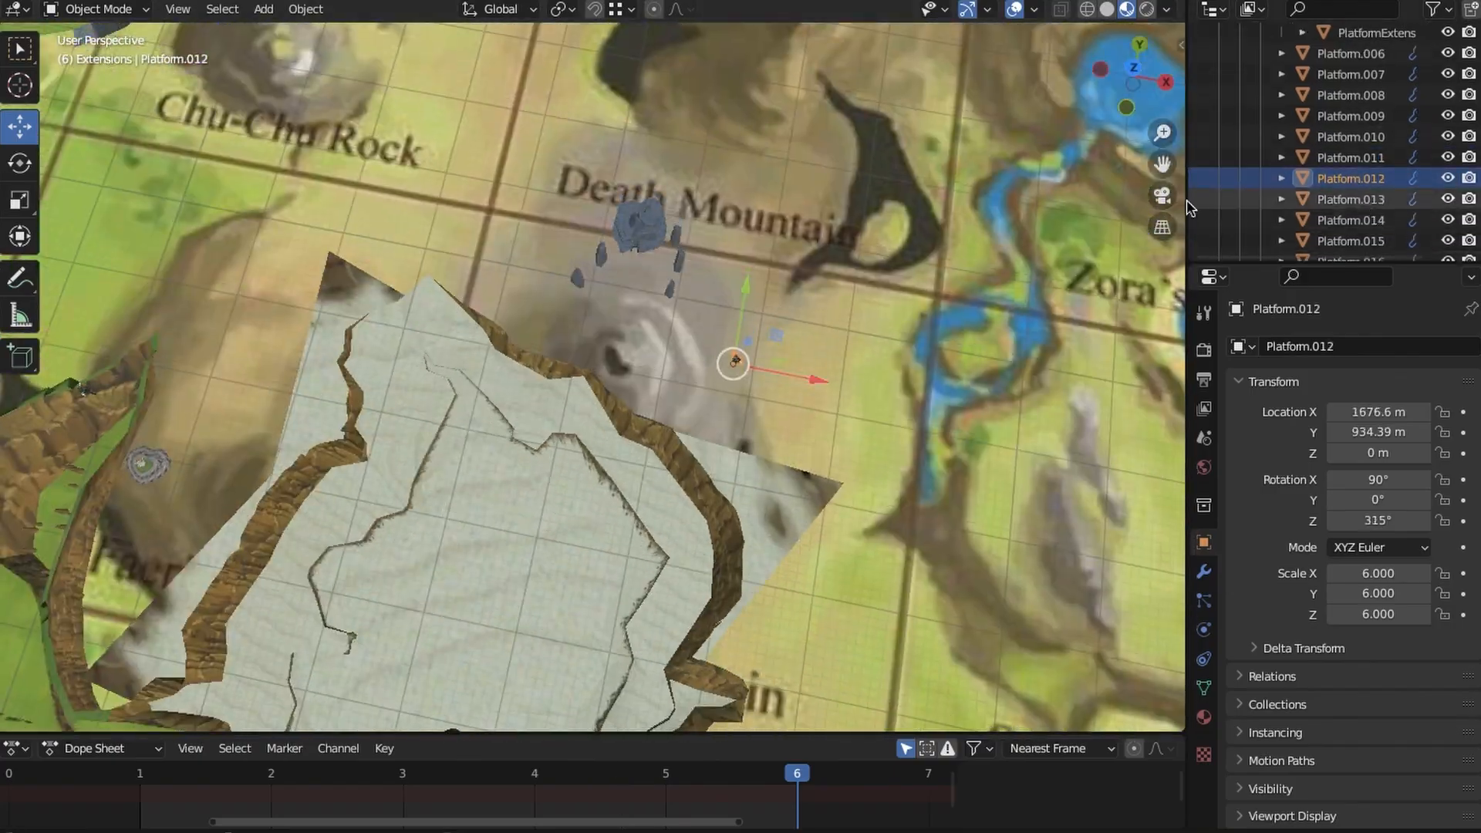
pyautogui.moveTo(1080, 224); pyautogui.dragTo(1110, 251, button='middle')
pyautogui.click(1367, 202)
pyautogui.scroll(-4, 748, 382)
pyautogui.keyDown('shift'); pyautogui.moveTo(748, 383); pyautogui.dragTo(567, 494, button='middle'); pyautogui.keyUp('shift')
pyautogui.moveTo(663, 386); pyautogui.dragTo(521, 259, button='middle')
pyautogui.scroll(5, 522, 259)
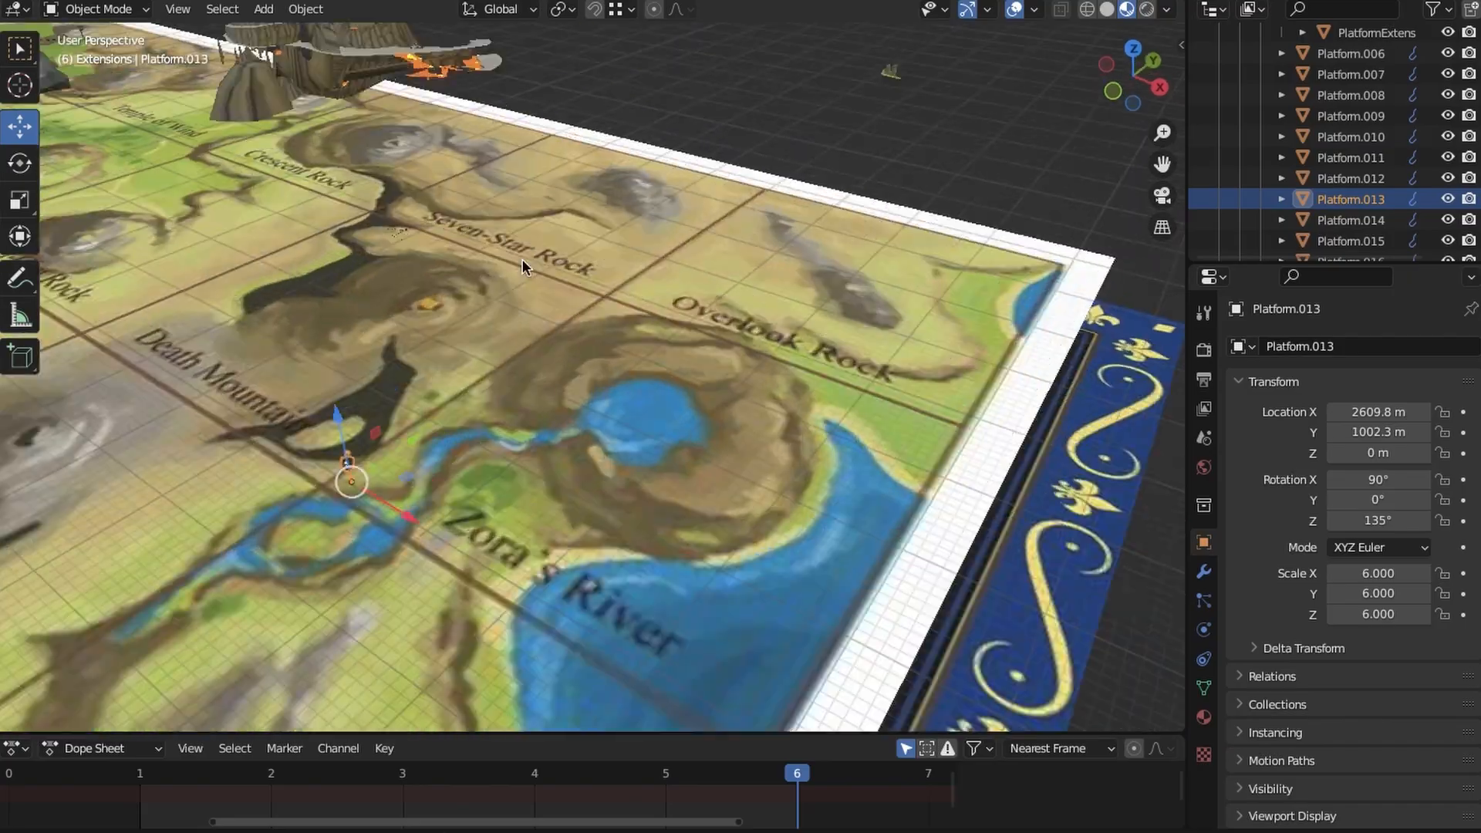
pyautogui.scroll(-2, 521, 259)
# Examine Platform.014 and Platform.015 up close and from the top view.
pyautogui.click(1357, 221)
pyautogui.scroll(-6, 771, 363)
pyautogui.moveTo(656, 343); pyautogui.dragTo(770, 341, button='middle')
pyautogui.keyDown('shift'); pyautogui.moveTo(493, 293); pyautogui.dragTo(680, 286, button='middle'); pyautogui.keyUp('shift')
pyautogui.scroll(5, 681, 286)
pyautogui.scroll(3, 729, 332)
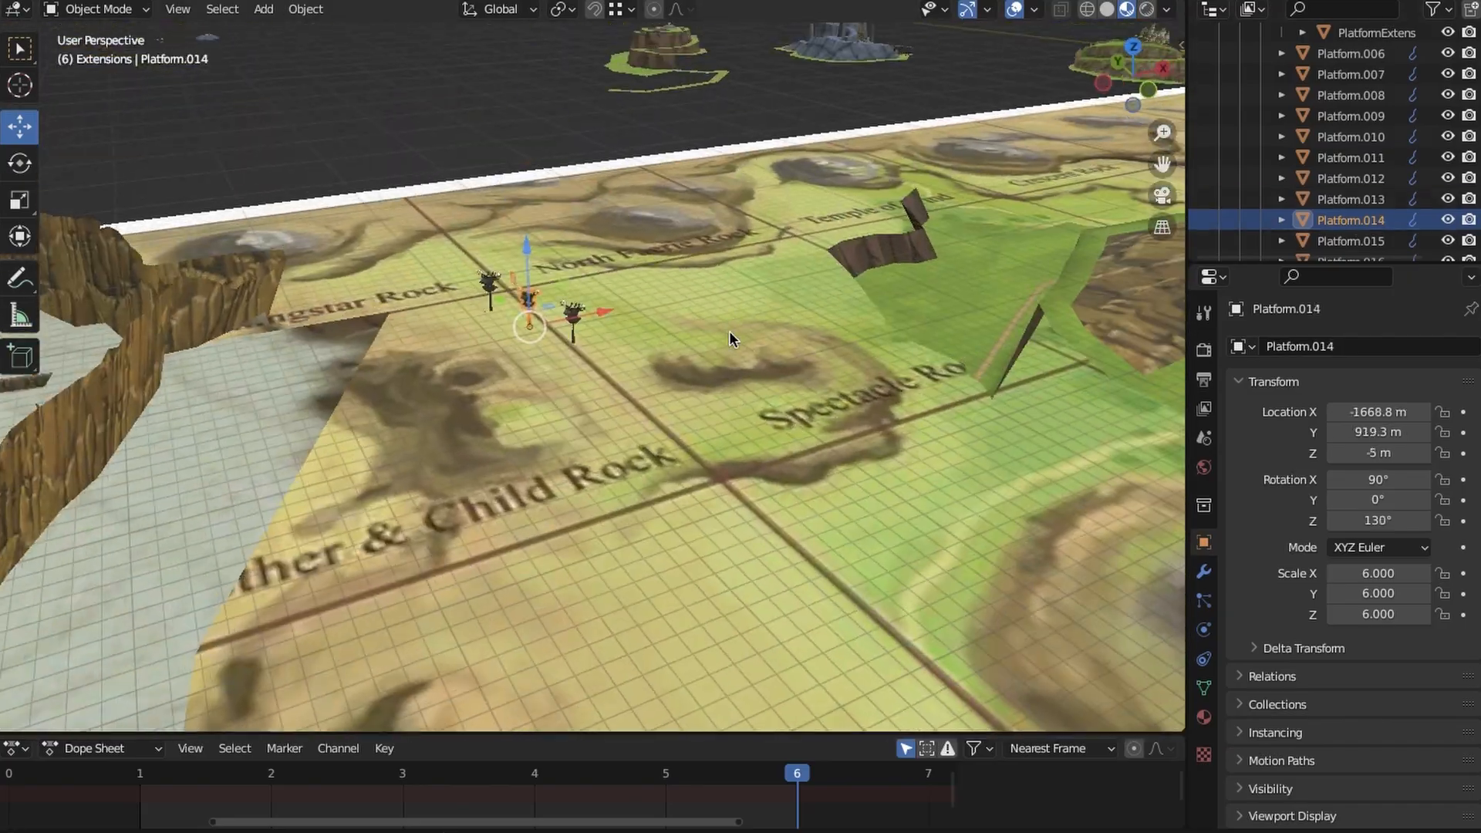
pyautogui.click(1133, 48)
pyautogui.scroll(-3, 983, 164)
pyautogui.click(1381, 244)
pyautogui.scroll(-3, 1118, 231)
pyautogui.scroll(-2, 1323, 208)
# Examine Platform.016 through Platform.018 and how each tower stands above the terrain.
pyautogui.click(1364, 177)
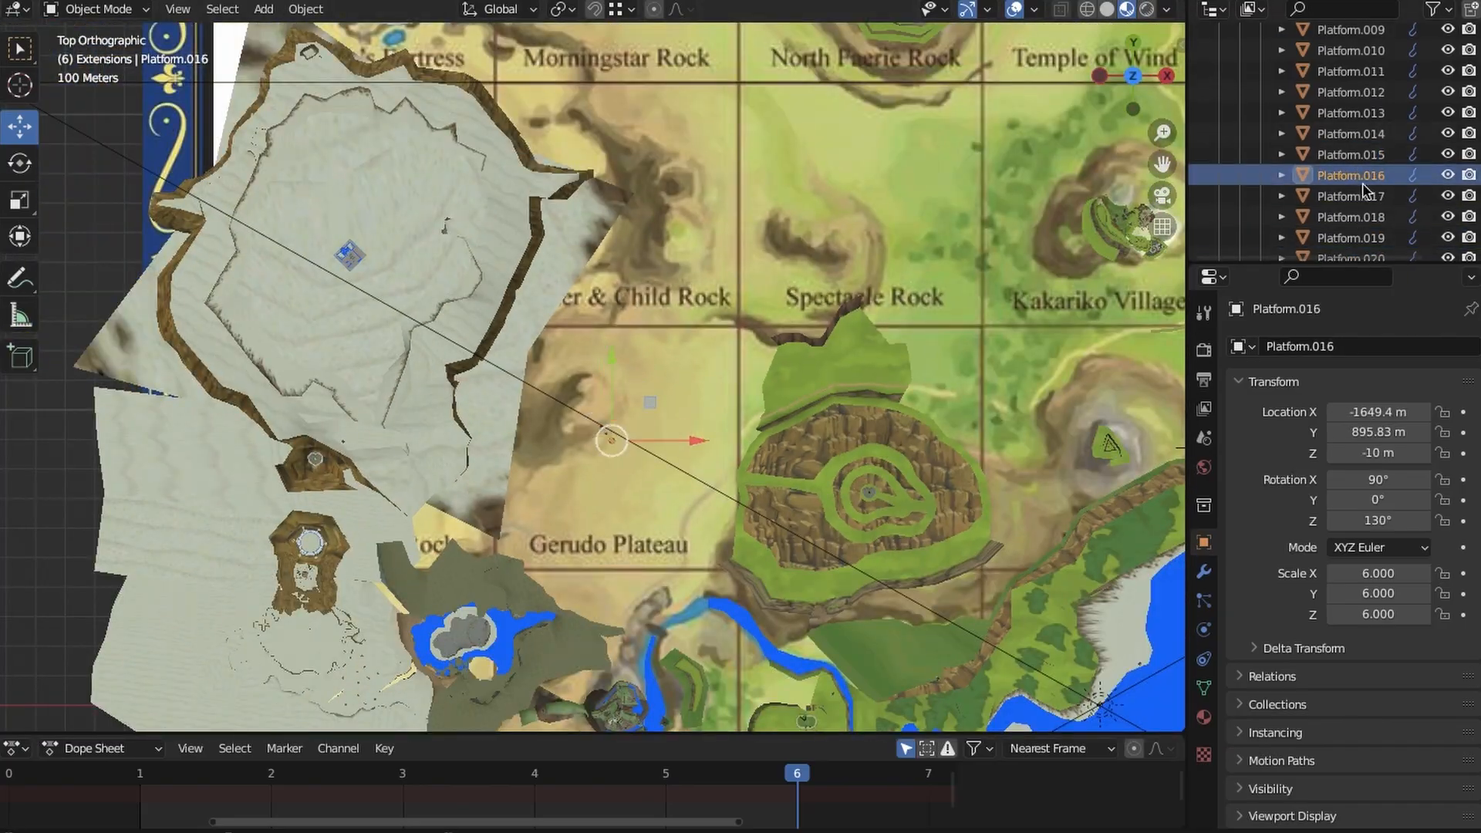
pyautogui.click(1365, 195)
pyautogui.keyDown('shift'); pyautogui.moveTo(406, 460); pyautogui.dragTo(646, 394, button='middle'); pyautogui.keyUp('shift')
pyautogui.scroll(6, 634, 445)
pyautogui.moveTo(634, 445); pyautogui.dragTo(799, 433, button='middle')
pyautogui.scroll(-9, 799, 432)
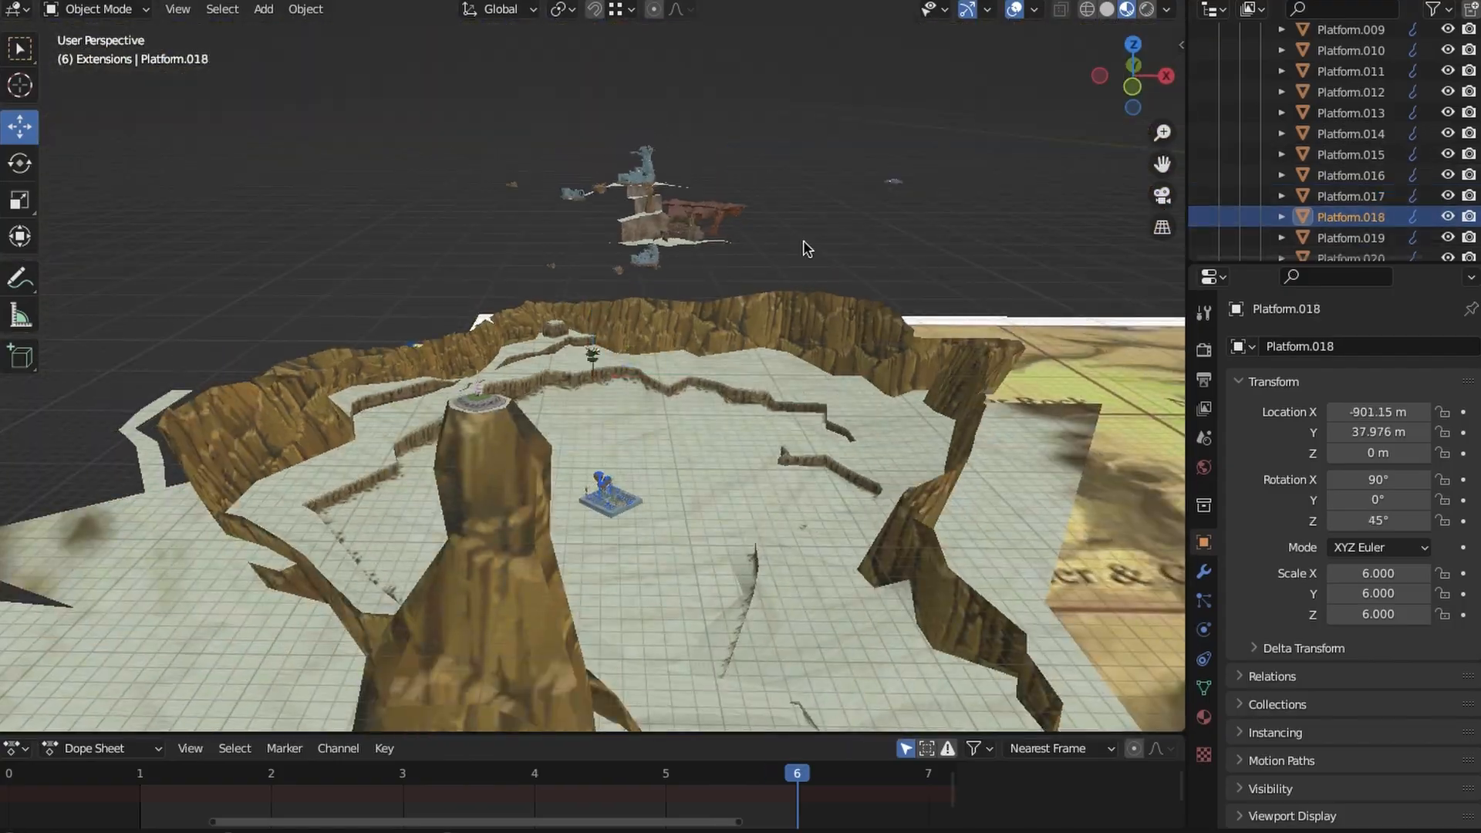
pyautogui.moveTo(805, 249); pyautogui.dragTo(632, 438, button='middle')
pyautogui.scroll(5, 1398, 112)
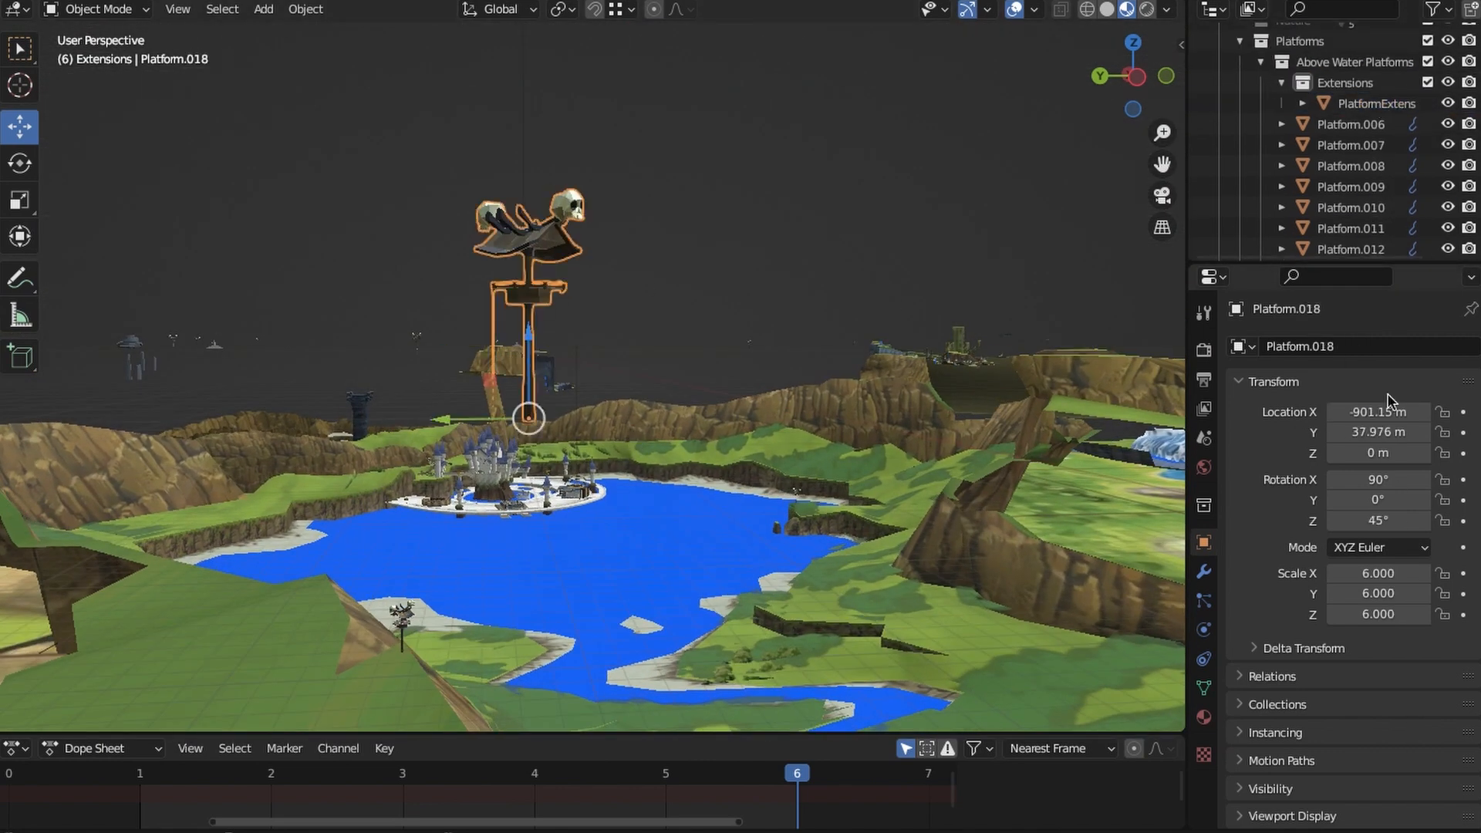
# Place PlatformExtension under the Platform.018 tower at X -901.15 m, Y 37.975 m, and hide the overlays.
pyautogui.scroll(-5, 1376, 183)
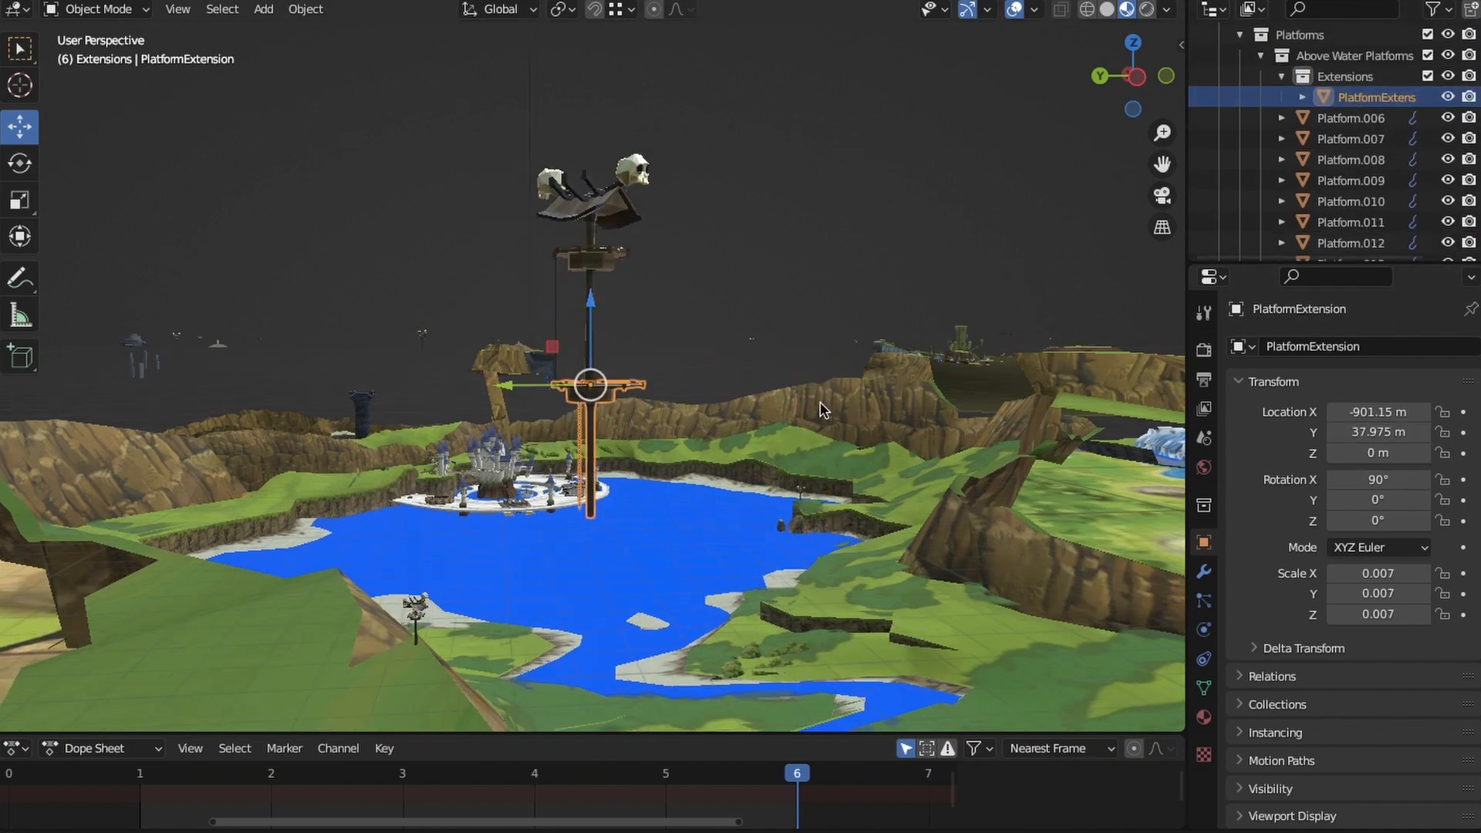
pyautogui.click(1015, 11)
pyautogui.moveTo(817, 278); pyautogui.dragTo(609, 454, button='middle')
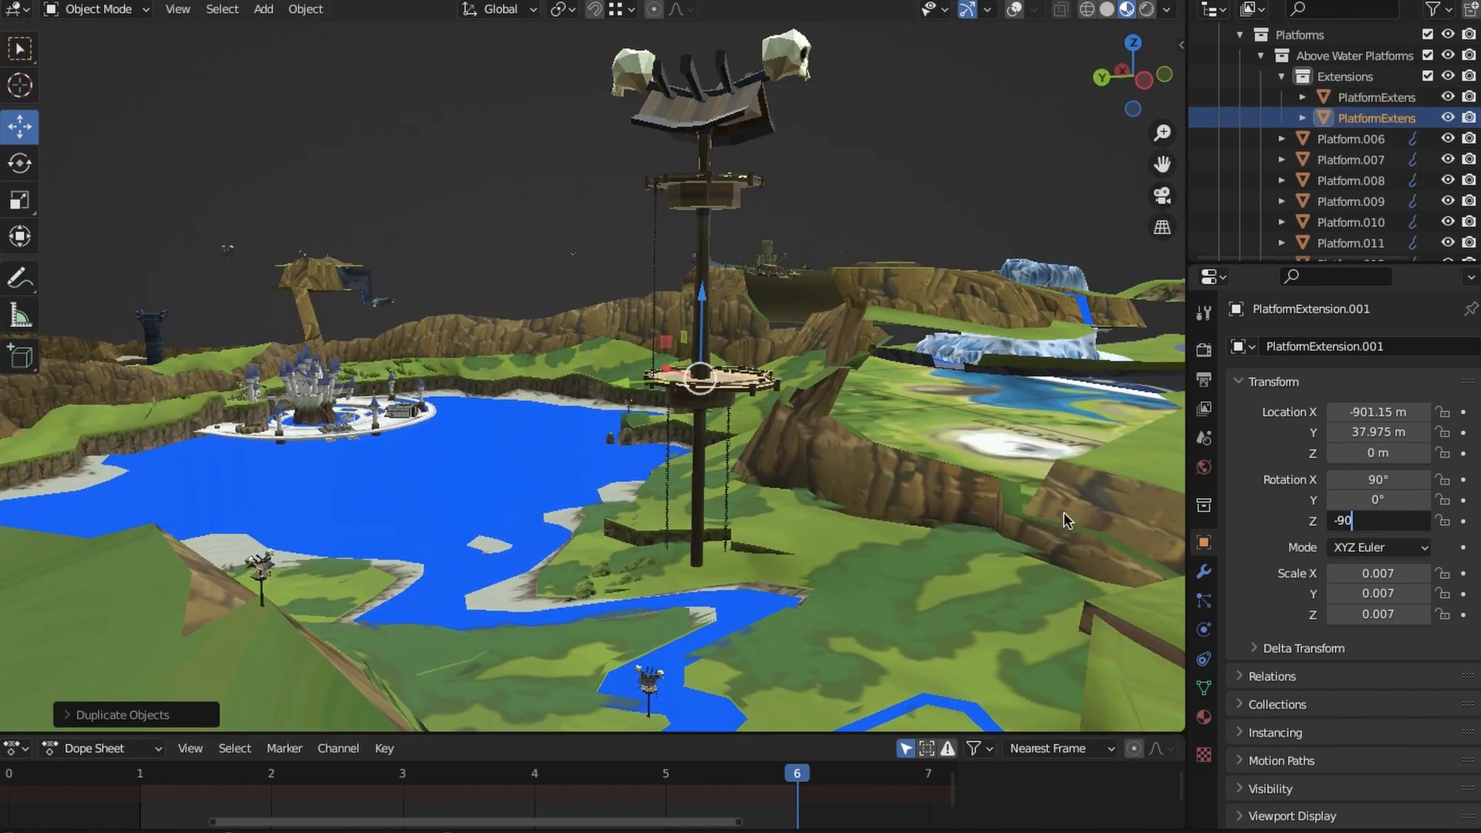
# Lower a duplicate of PlatformExtension to about Z -15.353 m and set its Z rotation to 90°.
pyautogui.moveTo(691, 469); pyautogui.dragTo(691, 470)
pyautogui.moveTo(401, 363); pyautogui.dragTo(547, 404, button='middle')
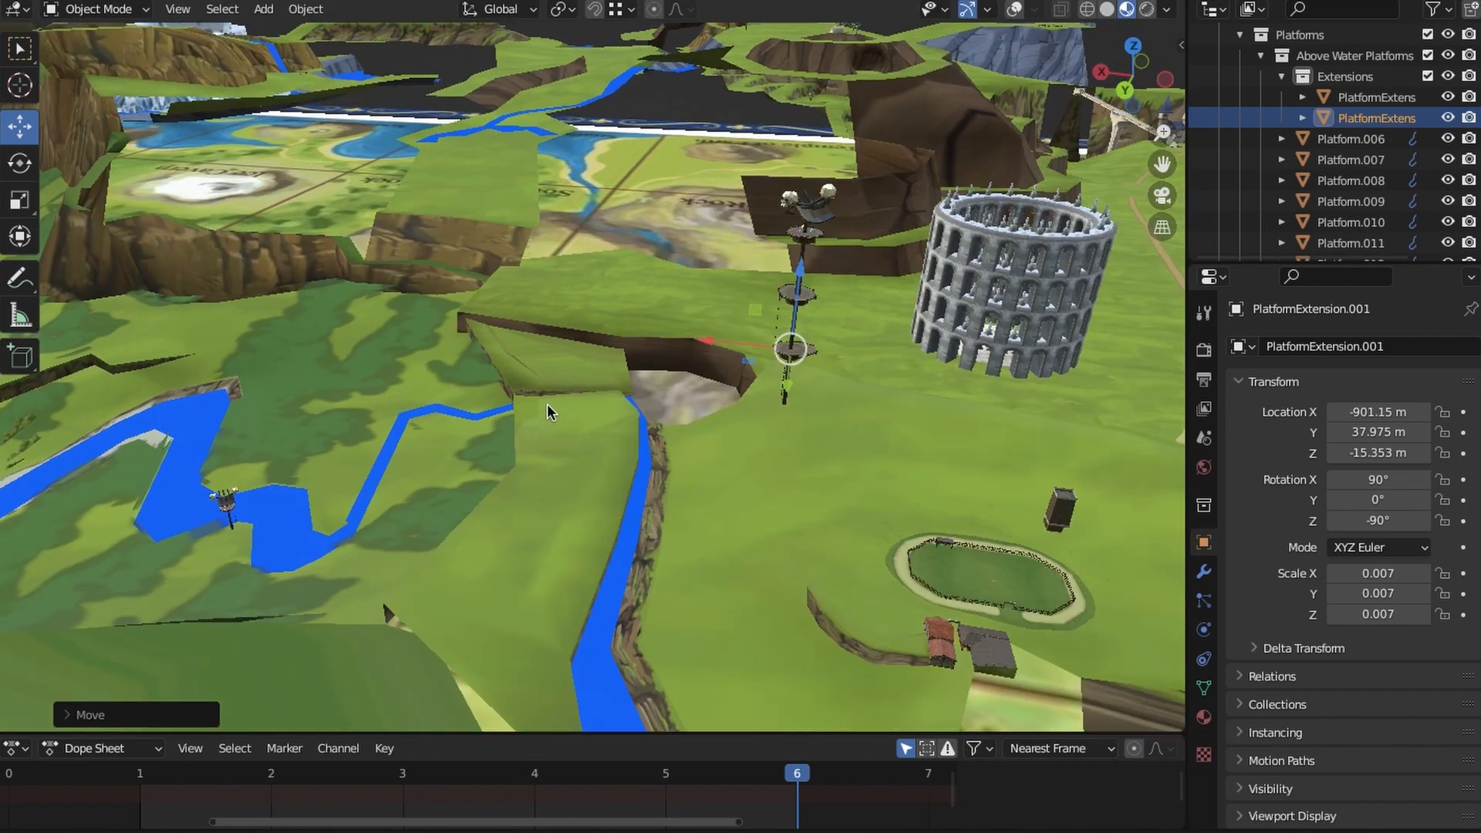
pyautogui.scroll(10, 633, 420)
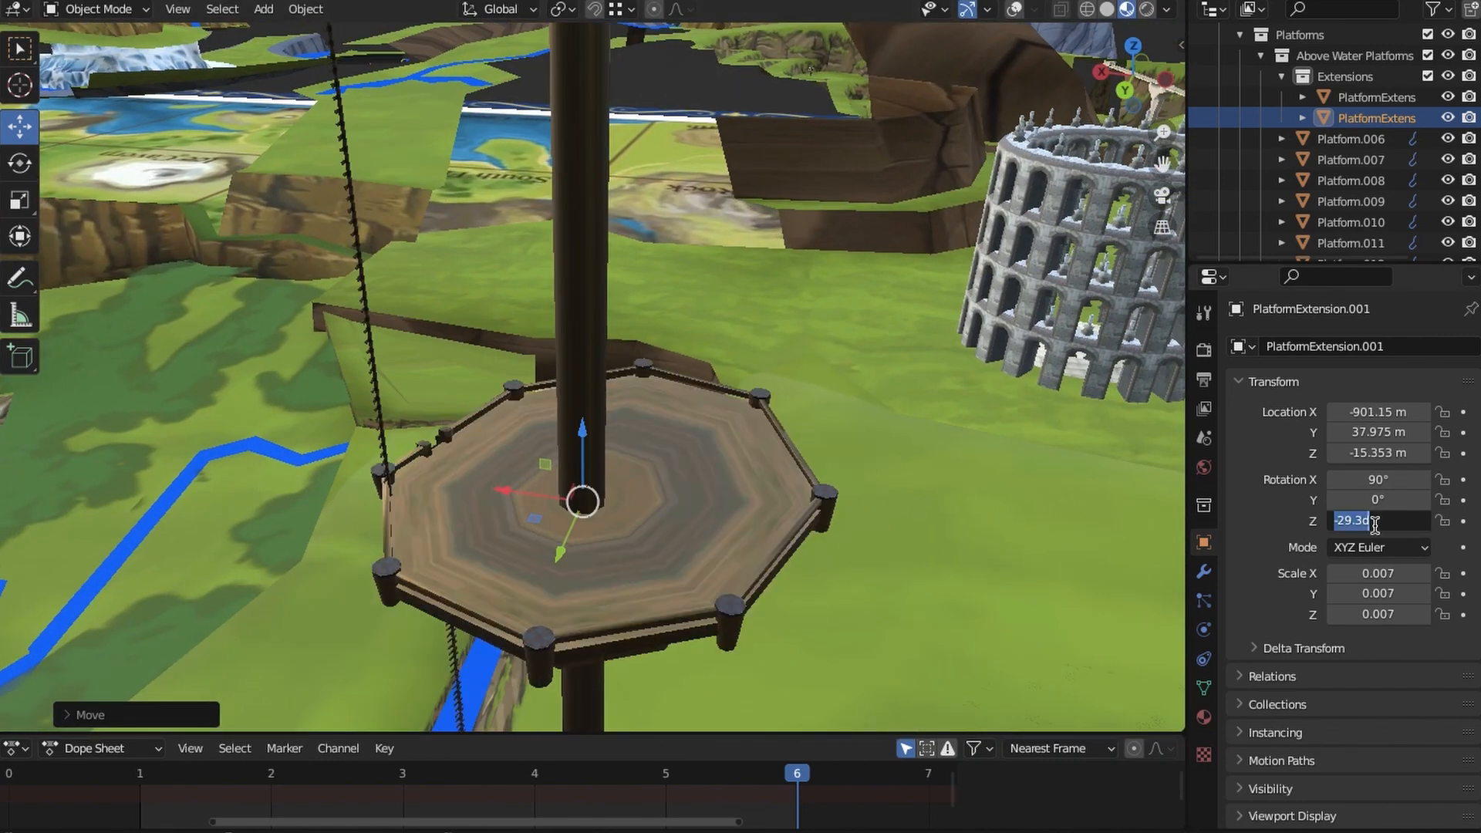
pyautogui.scroll(-5, 729, 482)
pyautogui.moveTo(667, 605); pyautogui.dragTo(677, 575, button='middle')
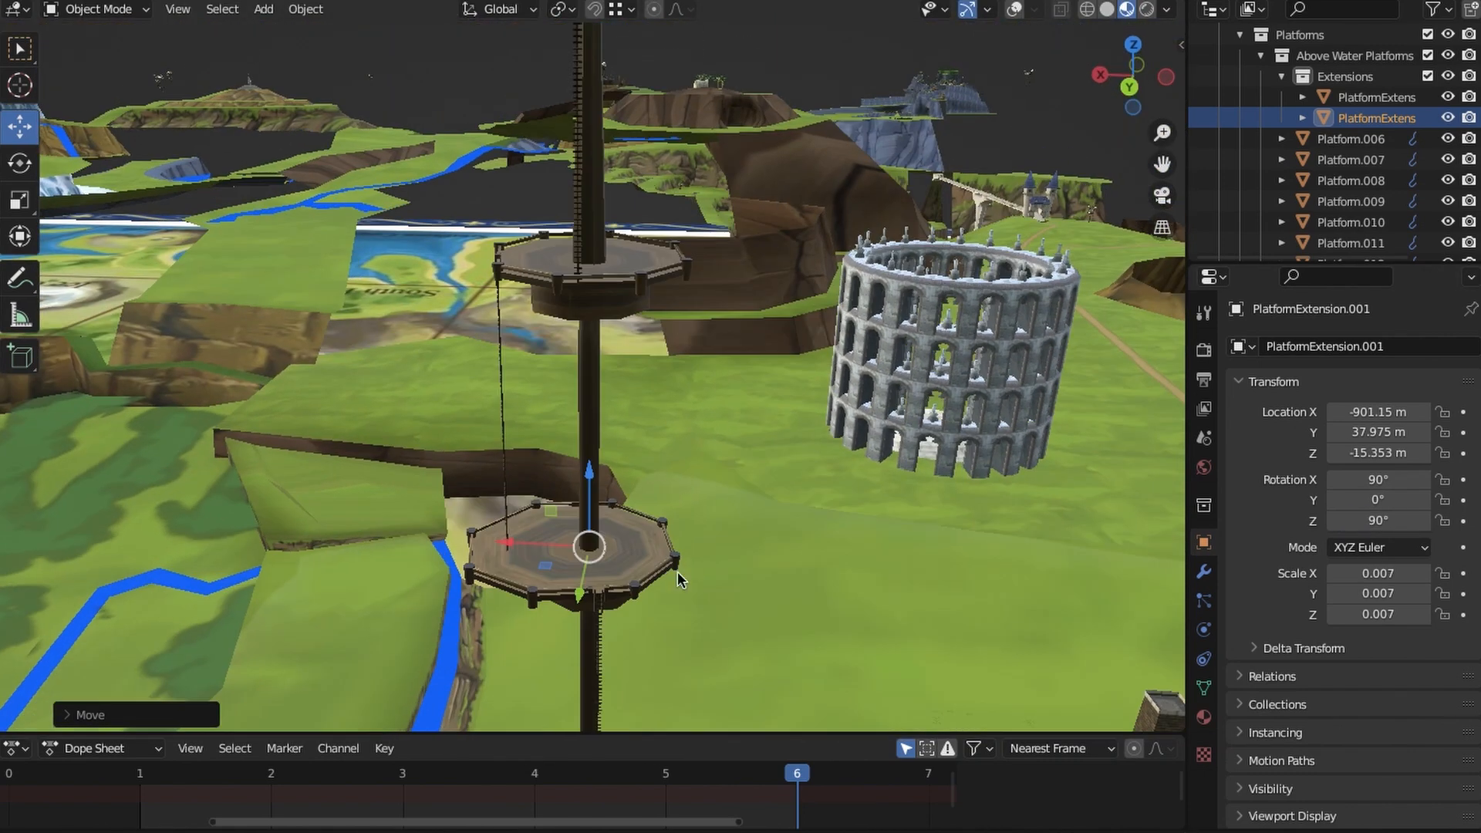
# Fine-tune the copy's height under the first extension to about Z -16.197 m.
pyautogui.scroll(10, 517, 532)
pyautogui.moveTo(778, 456); pyautogui.dragTo(794, 409, button='middle')
pyautogui.moveTo(1063, 391); pyautogui.dragTo(980, 412)
pyautogui.moveTo(401, 471); pyautogui.dragTo(551, 498, button='middle')
pyautogui.scroll(-5, 818, 432)
pyautogui.moveTo(824, 428); pyautogui.dragTo(706, 479, button='middle')
pyautogui.scroll(8, 706, 478)
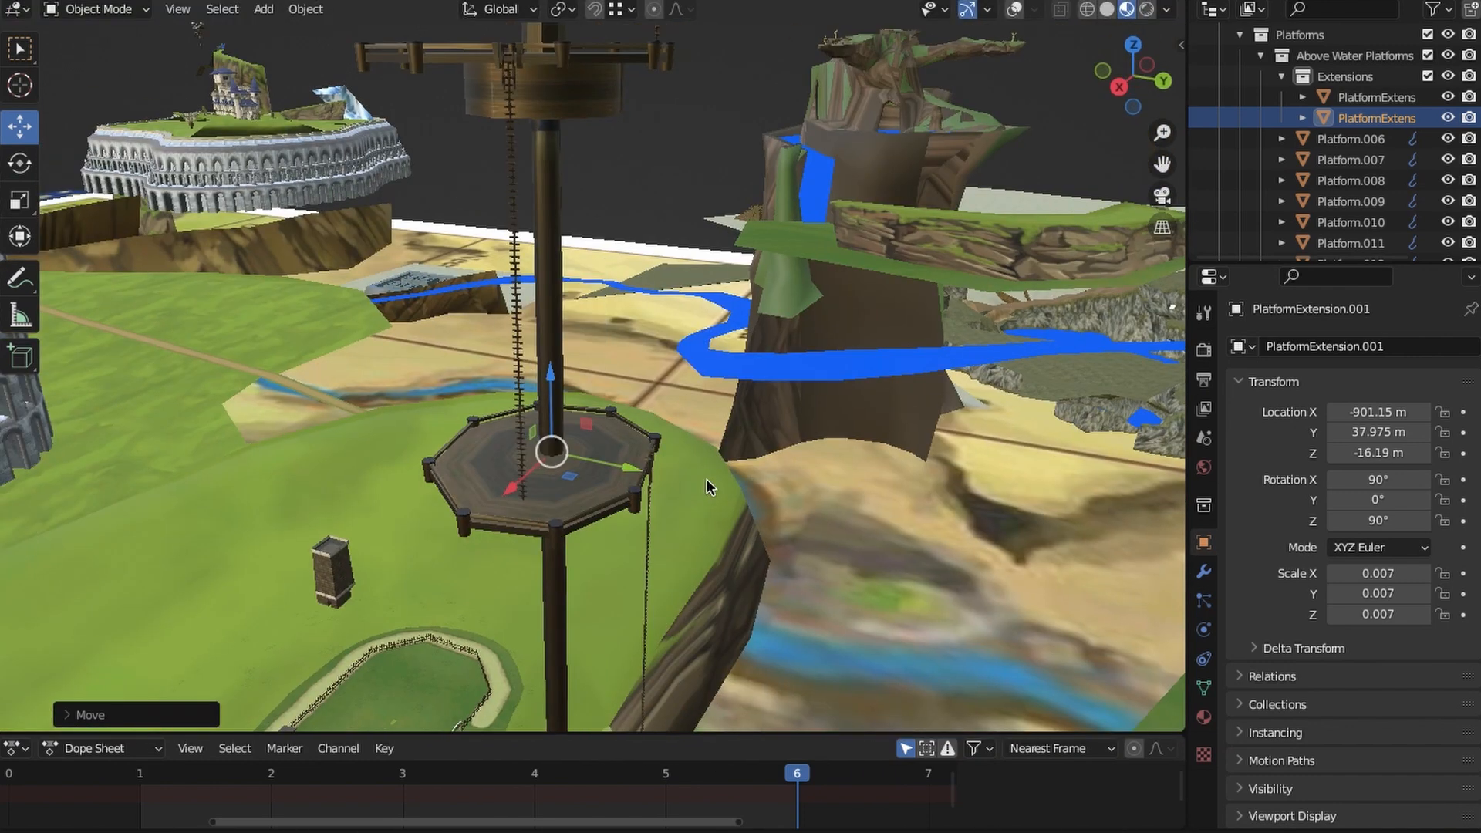
pyautogui.moveTo(729, 167); pyautogui.dragTo(729, 168)
# Duplicate PlatformExtension.001 and lower the copy along Z beneath it.
pyautogui.scroll(-6, 732, 324)
pyautogui.moveTo(733, 332); pyautogui.dragTo(681, 545, button='middle')
pyautogui.scroll(4, 698, 420)
pyautogui.scroll(-6, 663, 494)
pyautogui.moveTo(647, 324); pyautogui.dragTo(688, 424, button='middle')
pyautogui.scroll(6, 691, 403)
pyautogui.hotkey('shift', 'd')
pyautogui.rightClick(688, 424)
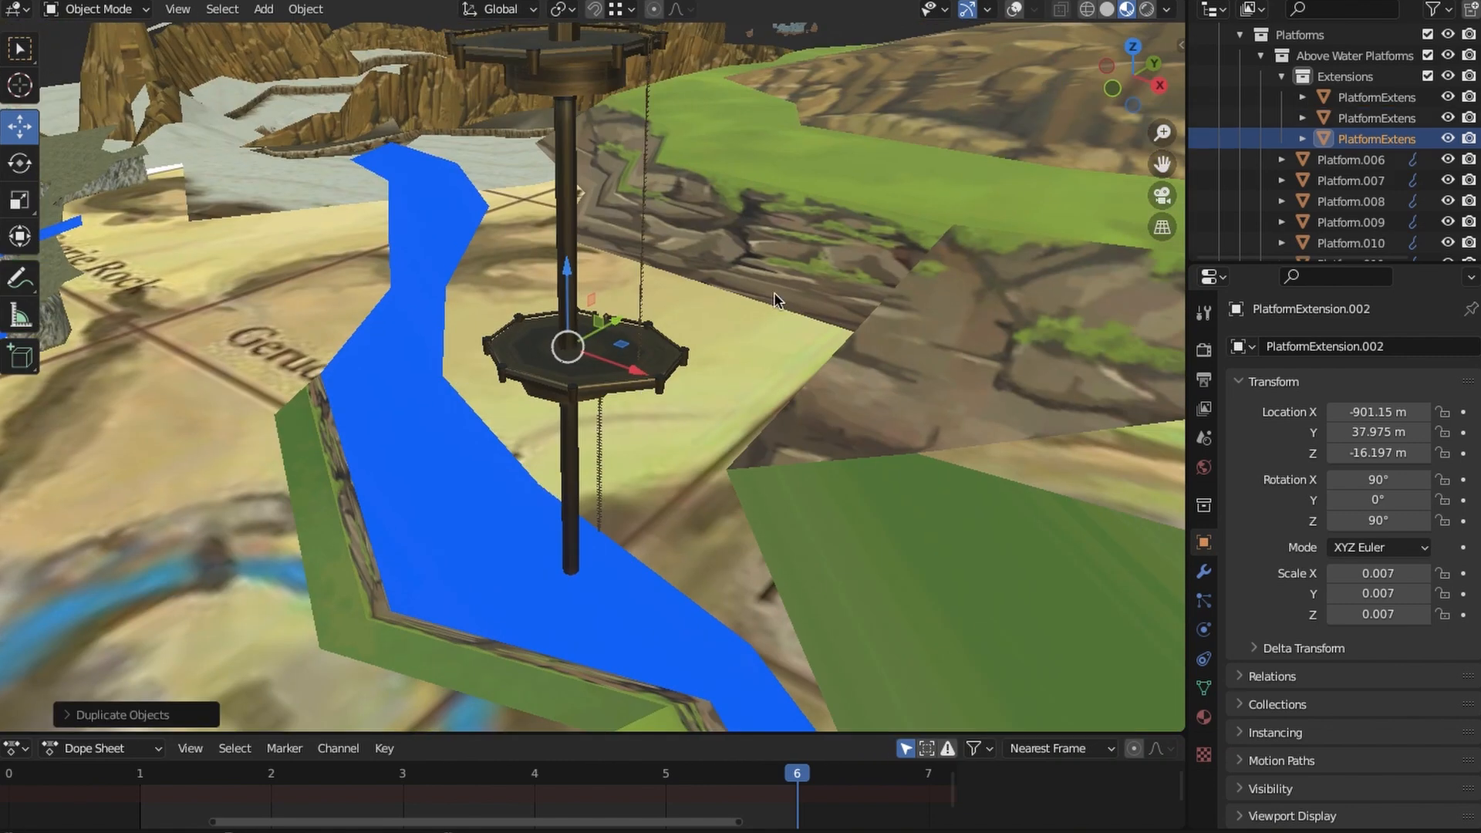
pyautogui.moveTo(574, 267); pyautogui.dragTo(573, 477)
# Adjust the height of PlatformExtension.002 to about Z -32.397 m so its pole meets the section above.
pyautogui.moveTo(574, 471); pyautogui.dragTo(691, 409, button='middle')
pyautogui.moveTo(615, 416); pyautogui.dragTo(656, 289)
pyautogui.scroll(3, 573, 433)
pyautogui.moveTo(756, 386); pyautogui.dragTo(494, 385, button='middle')
pyautogui.scroll(2, 493, 308)
pyautogui.moveTo(540, 239); pyautogui.dragTo(540, 250)
pyautogui.moveTo(640, 370); pyautogui.dragTo(773, 437, button='middle')
# Duplicate PlatformExtension.002 and set the copy's Z rotation to 270°.
pyautogui.scroll(-6, 773, 437)
pyautogui.moveTo(586, 455); pyautogui.dragTo(707, 435, button='middle')
pyautogui.hotkey('shift', 'd')
pyautogui.rightClick(707, 435)
pyautogui.press('Return')
pyautogui.scroll(-3, 682, 321)
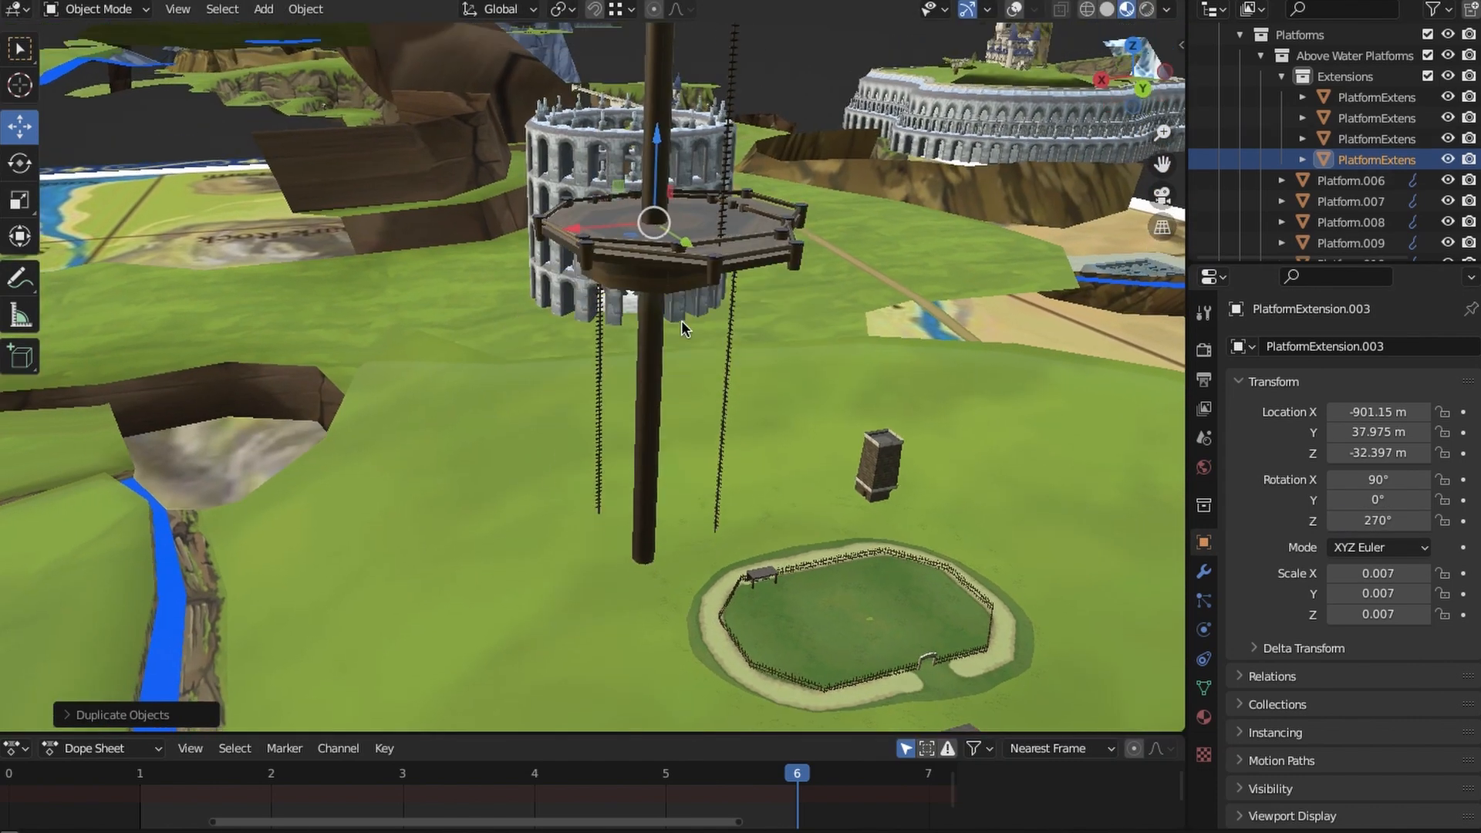
pyautogui.moveTo(682, 321); pyautogui.dragTo(679, 247, button='middle')
# Lower PlatformExtension.003 along Z to about -48.593 m, aligning it with the ladder and pole above.
pyautogui.moveTo(650, 159); pyautogui.dragTo(649, 517)
pyautogui.scroll(6, 654, 499)
pyautogui.moveTo(818, 432); pyautogui.dragTo(695, 315, button='middle')
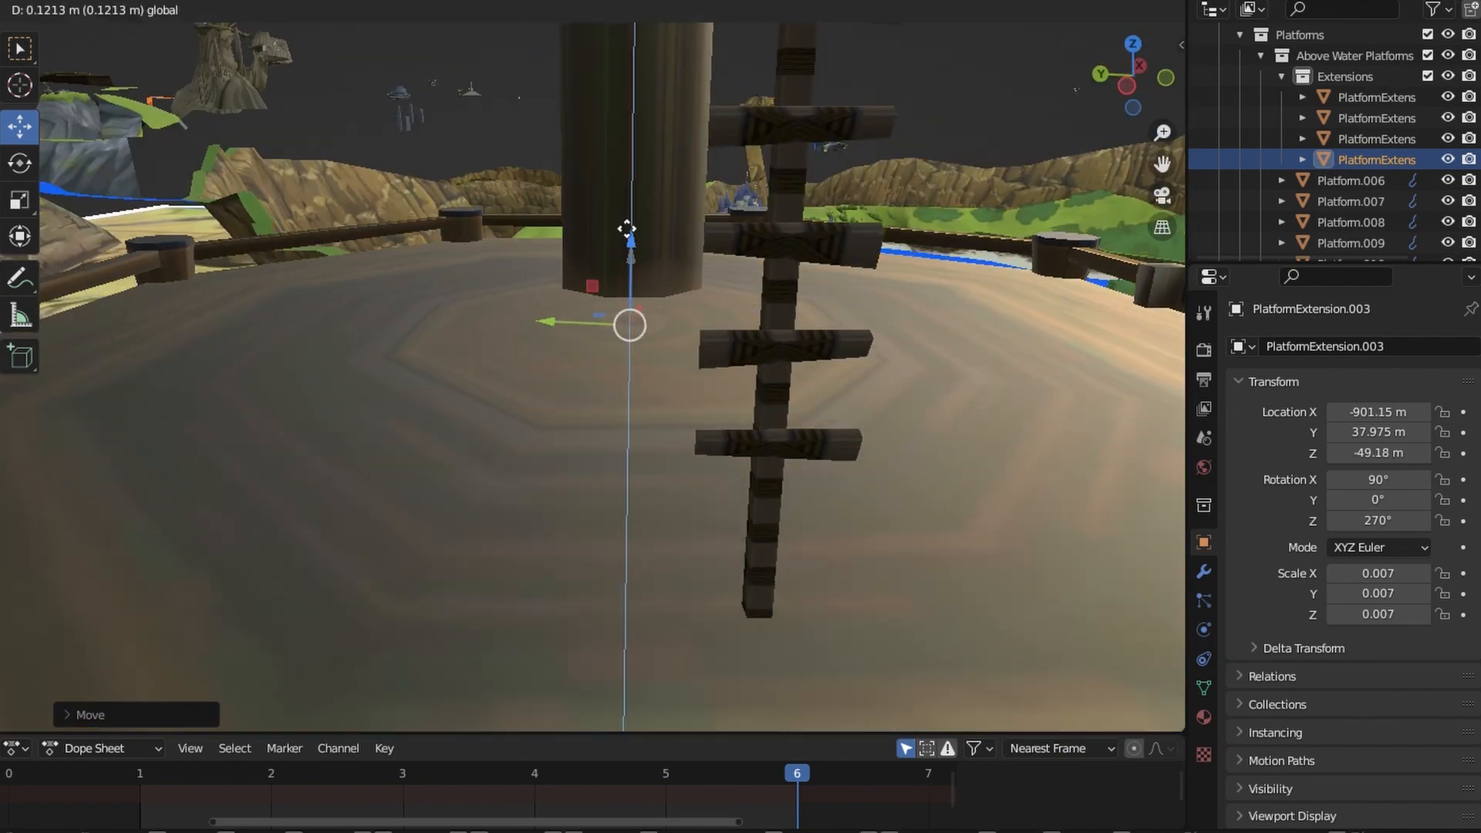
pyautogui.scroll(-5, 694, 308)
pyautogui.moveTo(725, 362); pyautogui.dragTo(758, 488, button='middle')
pyautogui.scroll(-3, 828, 407)
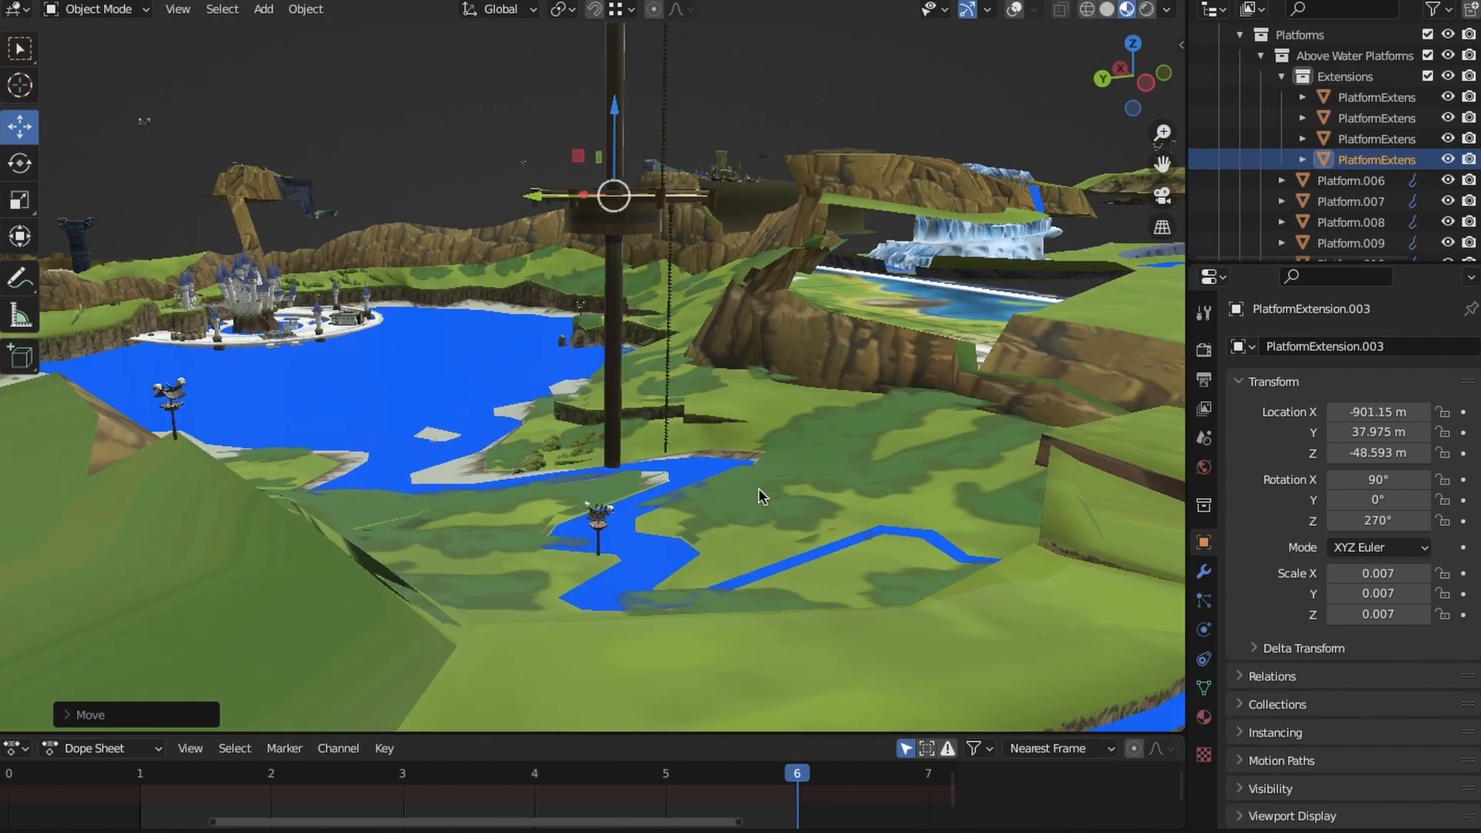
# Duplicate PlatformExtension.003 and set the copy's Z rotation to 0°.
pyautogui.hotkey('shift', 'd')
pyautogui.rightClick(769, 378)
pyautogui.moveTo(770, 378); pyautogui.dragTo(742, 515, button='middle')
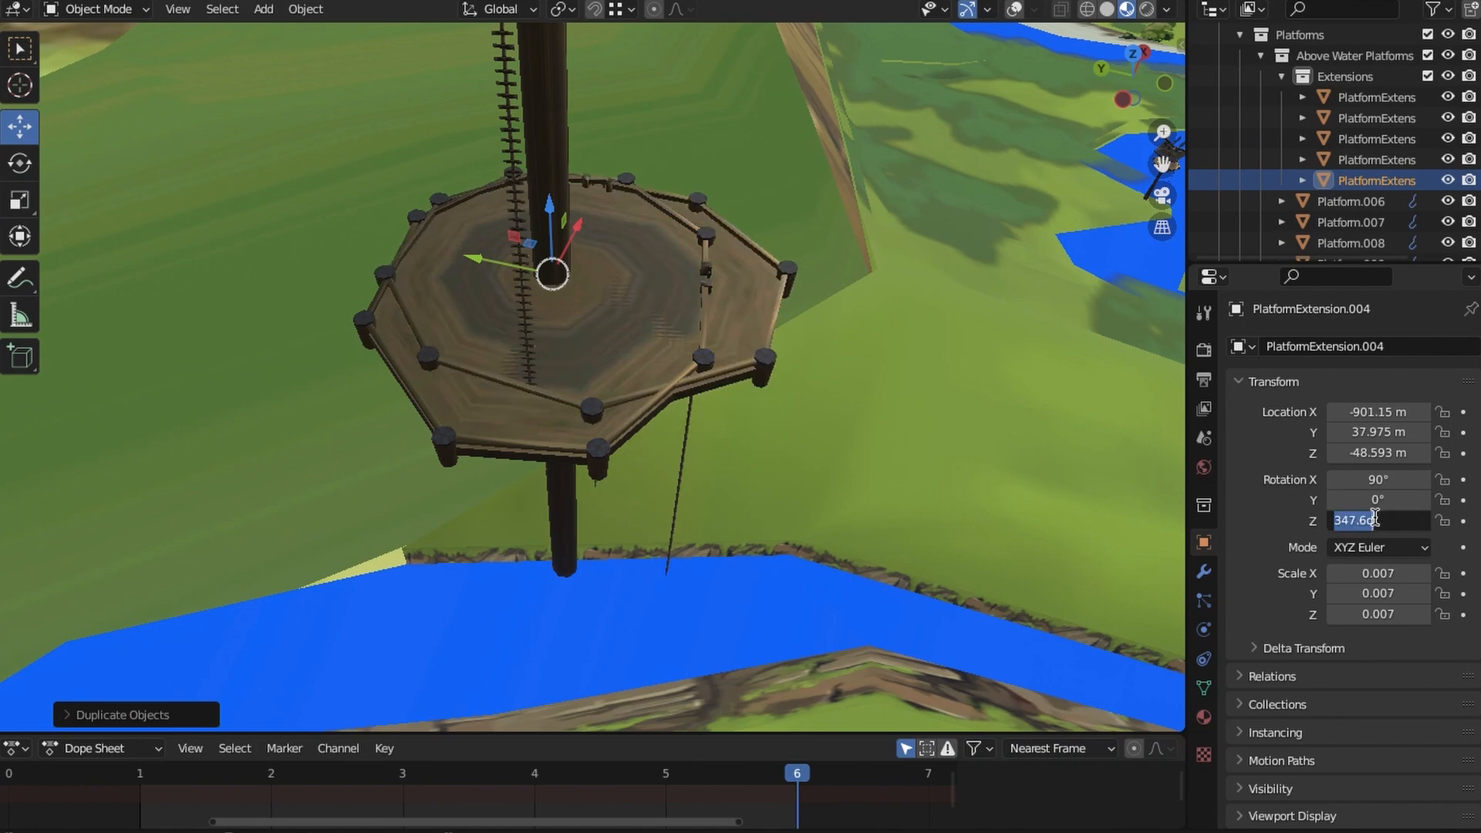
pyautogui.write('0')
pyautogui.press('Return')
# Lower PlatformExtension.004 beneath the previous section and fine-tune its height against the pole and ladder above.
pyautogui.moveTo(656, 308); pyautogui.dragTo(612, 176, button='middle')
pyautogui.moveTo(569, 159); pyautogui.dragTo(670, 617)
pyautogui.moveTo(779, 324); pyautogui.dragTo(657, 337, button='middle')
pyautogui.scroll(4, 662, 364)
pyautogui.moveTo(603, 291); pyautogui.dragTo(602, 383)
pyautogui.moveTo(683, 301); pyautogui.dragTo(683, 298)
# Duplicate PlatformExtension.004, lower the copy below it, and set its Z rotation to 90°.
pyautogui.moveTo(728, 409); pyautogui.dragTo(626, 415, button='middle')
pyautogui.scroll(-8, 734, 464)
pyautogui.hotkey('shift', 'd')
pyautogui.rightClick(527, 483)
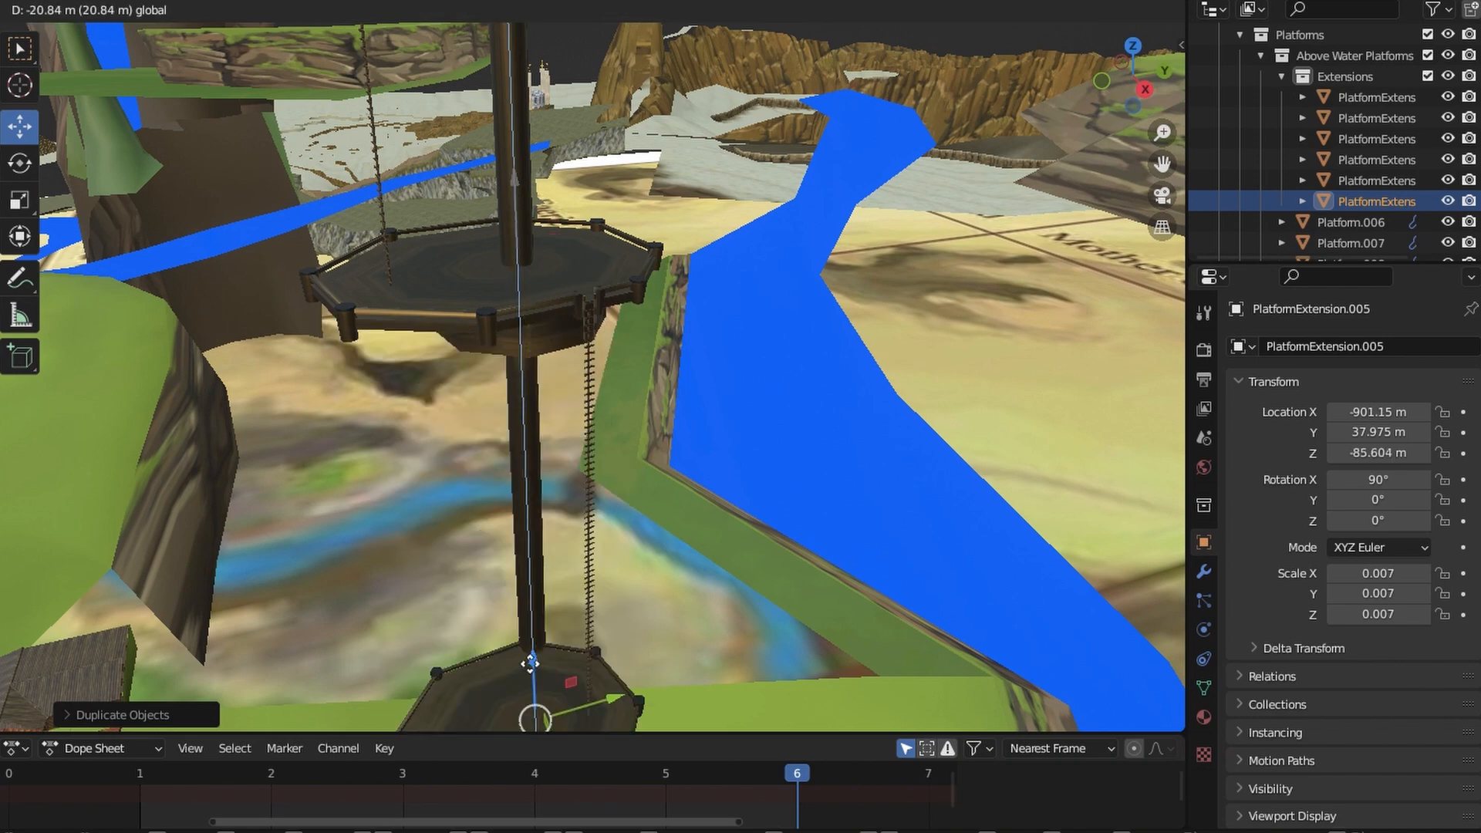
pyautogui.moveTo(530, 663); pyautogui.dragTo(531, 680)
pyautogui.moveTo(687, 432); pyautogui.dragTo(767, 461, button='middle')
pyautogui.moveTo(1379, 520); pyautogui.dragTo(1423, 521)
pyautogui.moveTo(564, 378); pyautogui.dragTo(571, 340, button='middle')
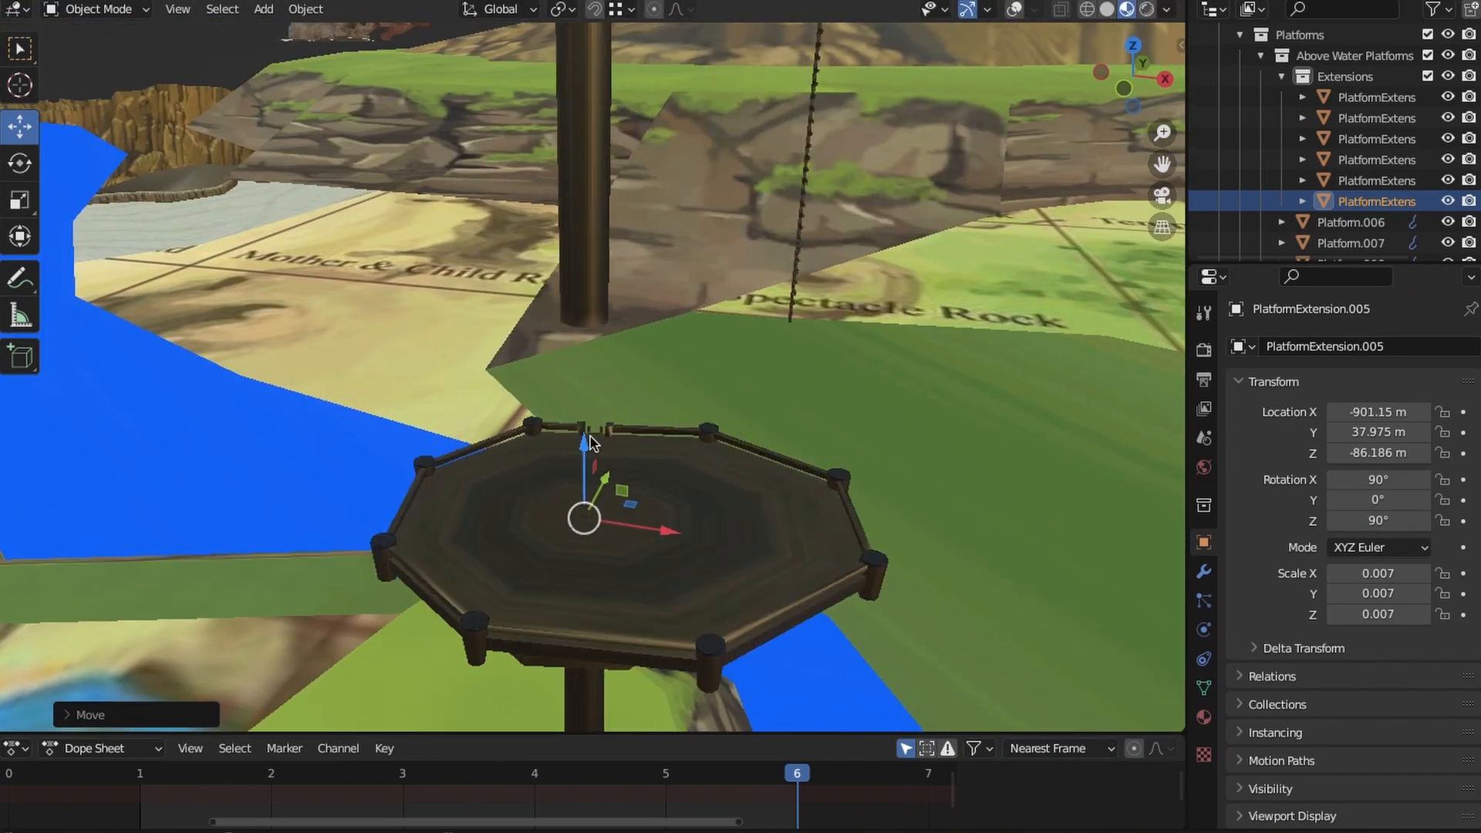
# Raise PlatformExtension.005 to about Z -80.948 m so it joins the pole above.
pyautogui.moveTo(592, 438); pyautogui.dragTo(592, 324)
pyautogui.moveTo(609, 347); pyautogui.dragTo(440, 328, button='middle')
pyautogui.scroll(3, 710, 364)
pyautogui.moveTo(711, 364); pyautogui.dragTo(648, 358, button='middle')
pyautogui.moveTo(545, 264); pyautogui.dragTo(569, 148)
pyautogui.moveTo(638, 443); pyautogui.dragTo(638, 485, button='middle')
pyautogui.scroll(-5, 503, 469)
pyautogui.scroll(5, 638, 484)
# Duplicate PlatformExtension.005, lower the copy to about Z -97.721 m, and set its Z rotation to 180°.
pyautogui.hotkey('shift', 'd')
pyautogui.rightClick(591, 243)
pyautogui.moveTo(591, 243); pyautogui.dragTo(670, 340, button='middle')
pyautogui.scroll(3, 670, 339)
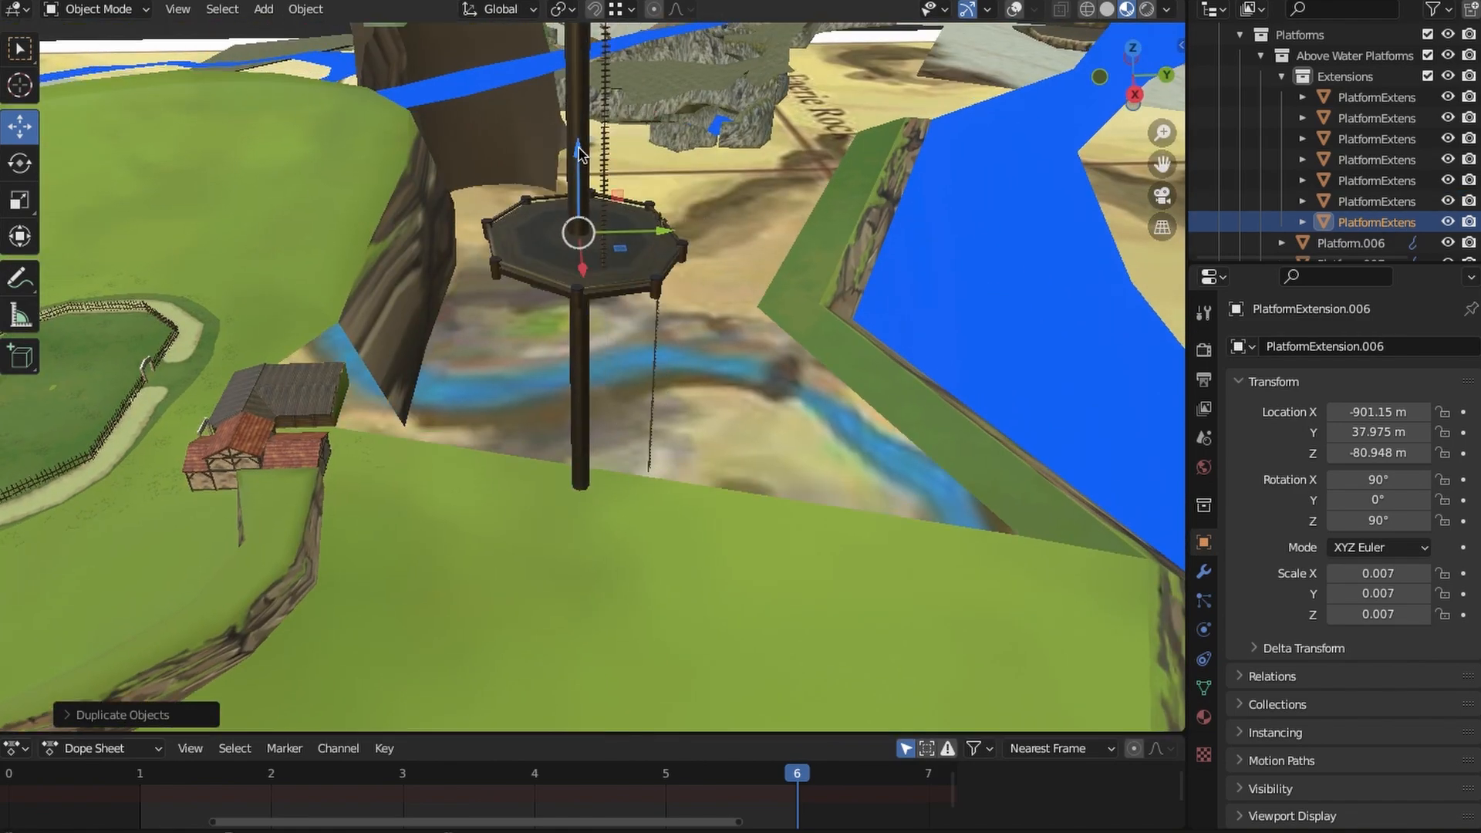
pyautogui.moveTo(580, 164); pyautogui.dragTo(582, 412)
pyautogui.scroll(3, 677, 439)
pyautogui.moveTo(677, 440); pyautogui.dragTo(665, 509, button='middle')
pyautogui.doubleClick(1391, 528)
pyautogui.write('180')
pyautogui.press('Return')
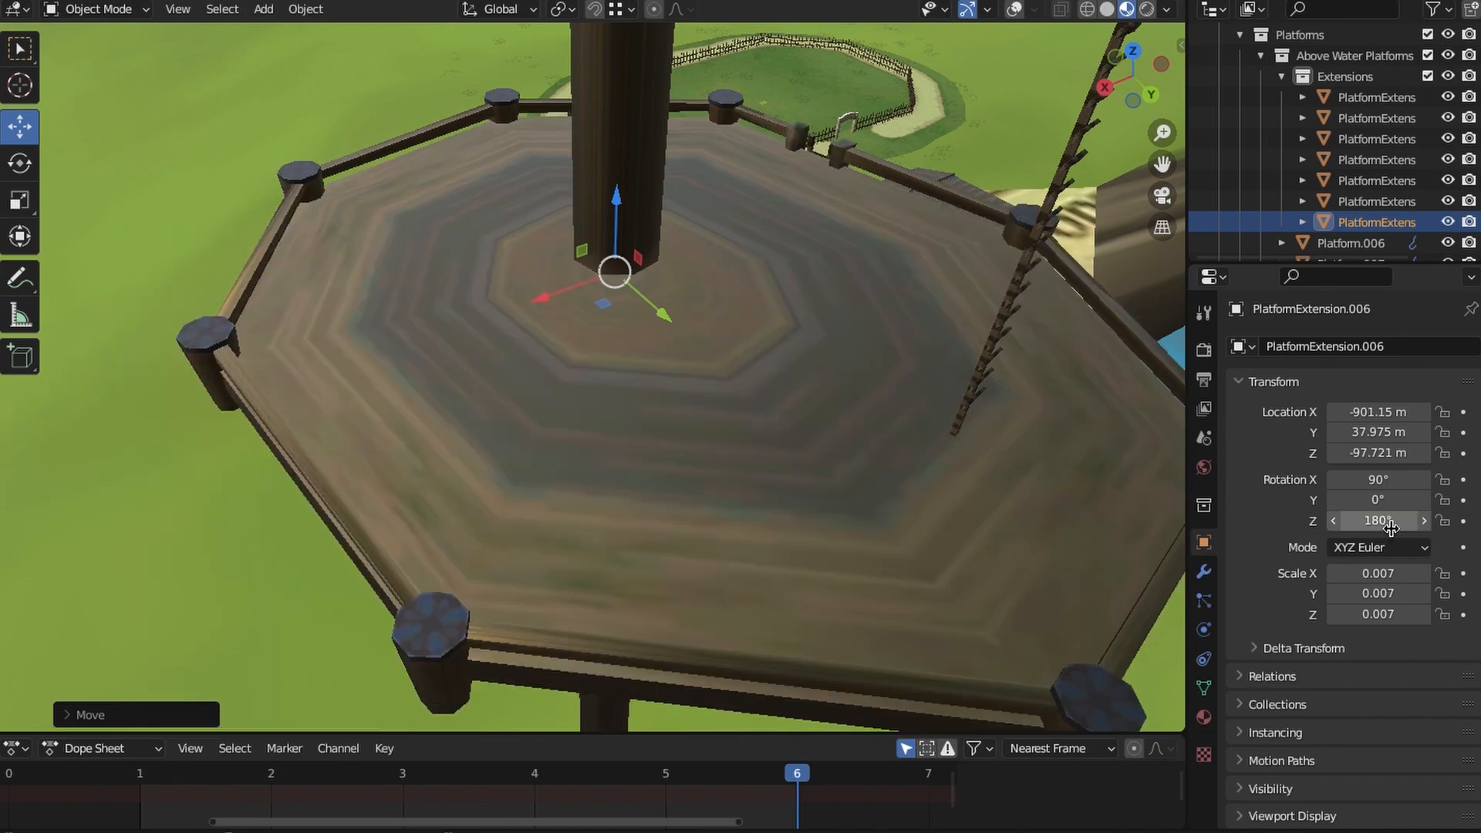
# Raise PlatformExtension.006 to about Z -97.134 m so it meets the pole above.
pyautogui.moveTo(887, 455); pyautogui.dragTo(540, 328, button='middle')
pyautogui.scroll(2, 617, 324)
pyautogui.moveTo(735, 295); pyautogui.dragTo(740, 242)
pyautogui.scroll(-5, 737, 241)
pyautogui.moveTo(737, 241); pyautogui.dragTo(770, 456, button='middle')
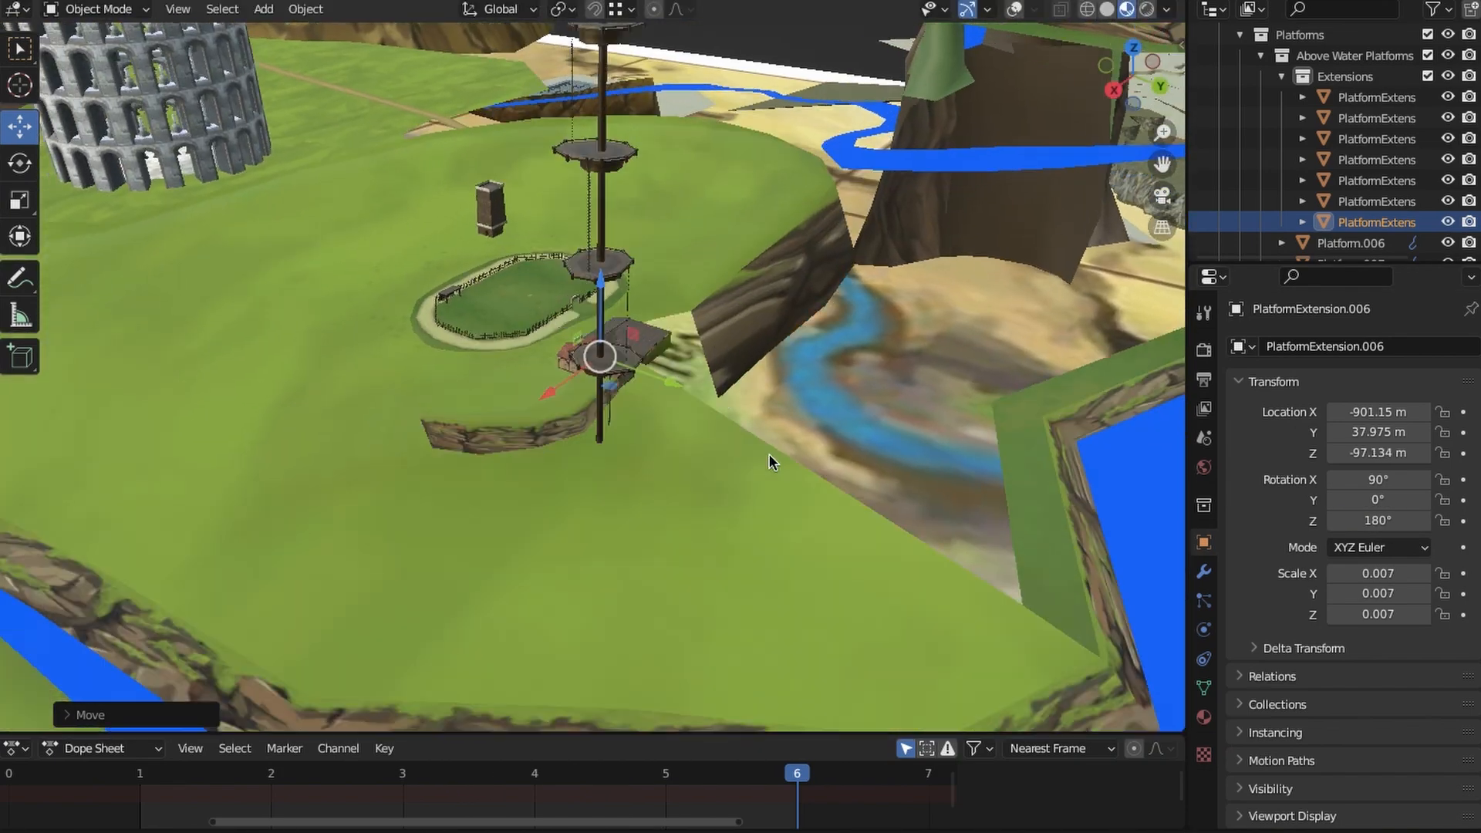
# Duplicate PlatformExtension.006, lower the copy to about Z -106.93 m, and set its Z rotation to 270°.
pyautogui.scroll(3, 770, 455)
pyautogui.click(1403, 527)
pyautogui.write('2')
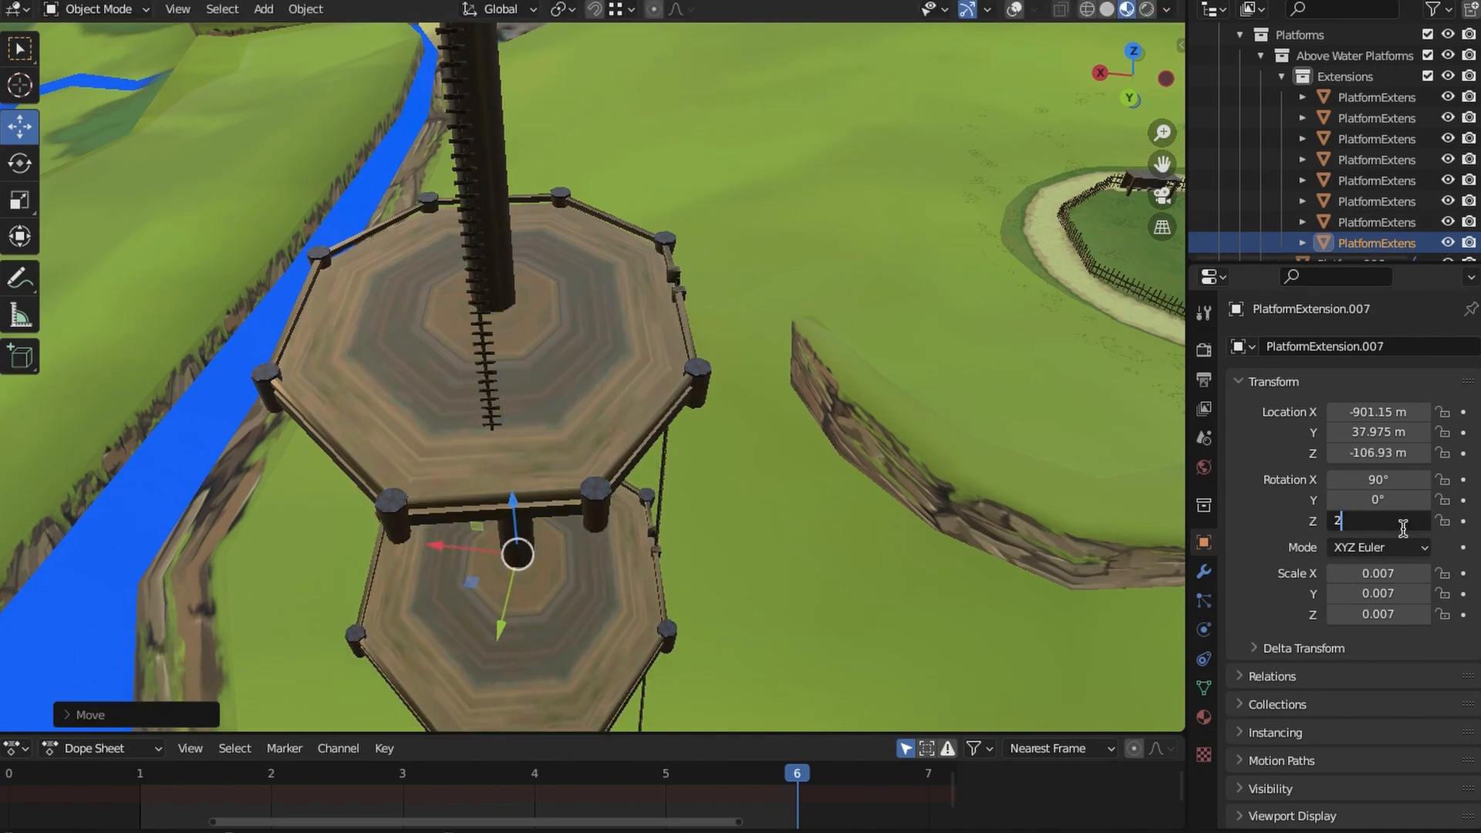
pyautogui.write('70')
pyautogui.press('Return')
# Lower PlatformExtension.007 to about Z -113.36 m so its deck meets the pole and ladder above.
pyautogui.moveTo(655, 432); pyautogui.dragTo(494, 312, button='middle')
pyautogui.scroll(5, 730, 425)
pyautogui.moveTo(564, 497); pyautogui.dragTo(700, 409, button='middle')
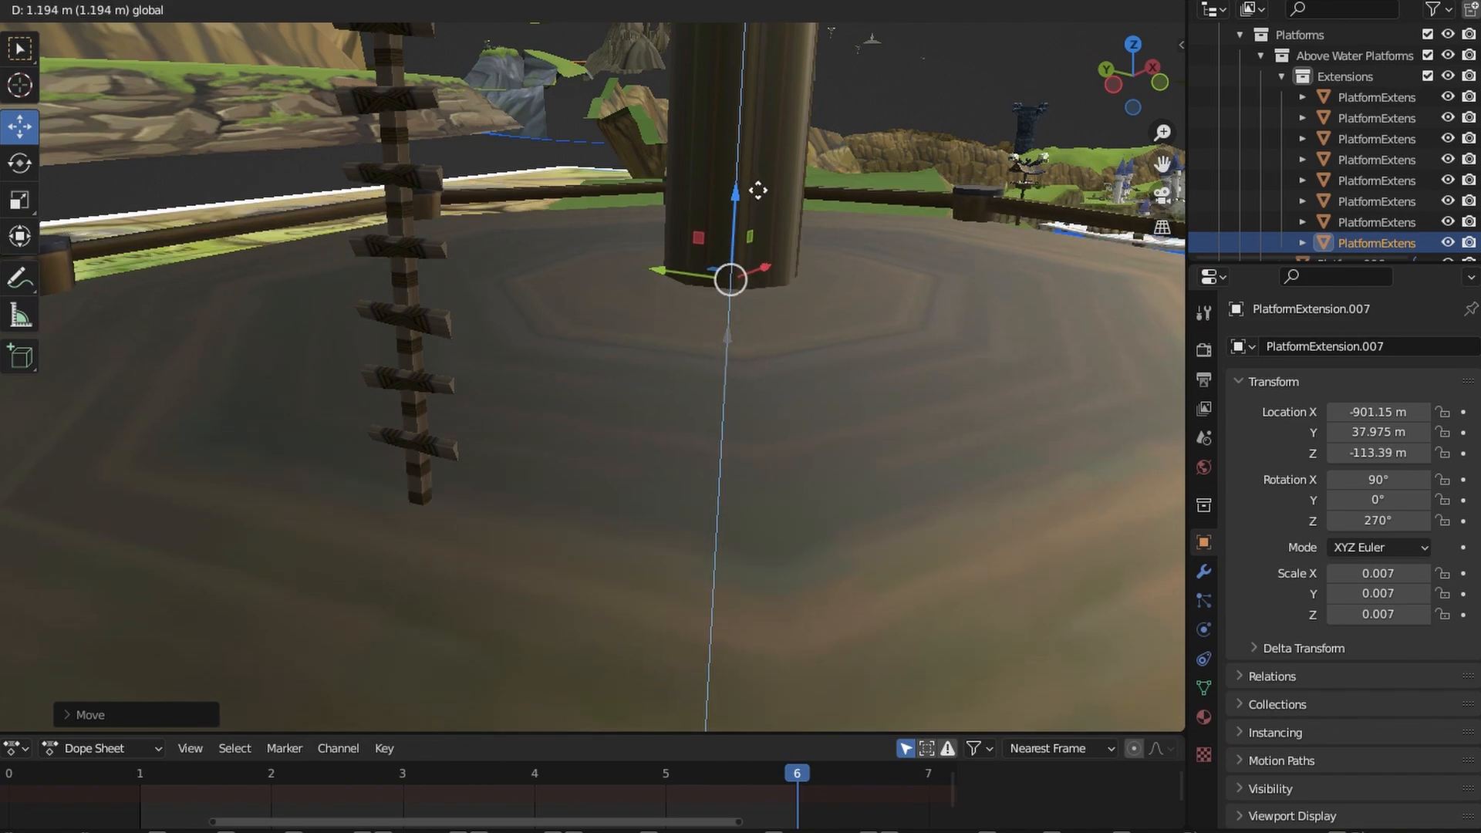
pyautogui.moveTo(759, 190); pyautogui.dragTo(758, 187)
pyautogui.scroll(-8, 726, 328)
pyautogui.moveTo(725, 328); pyautogui.dragTo(790, 322, button='middle')
pyautogui.press('w')
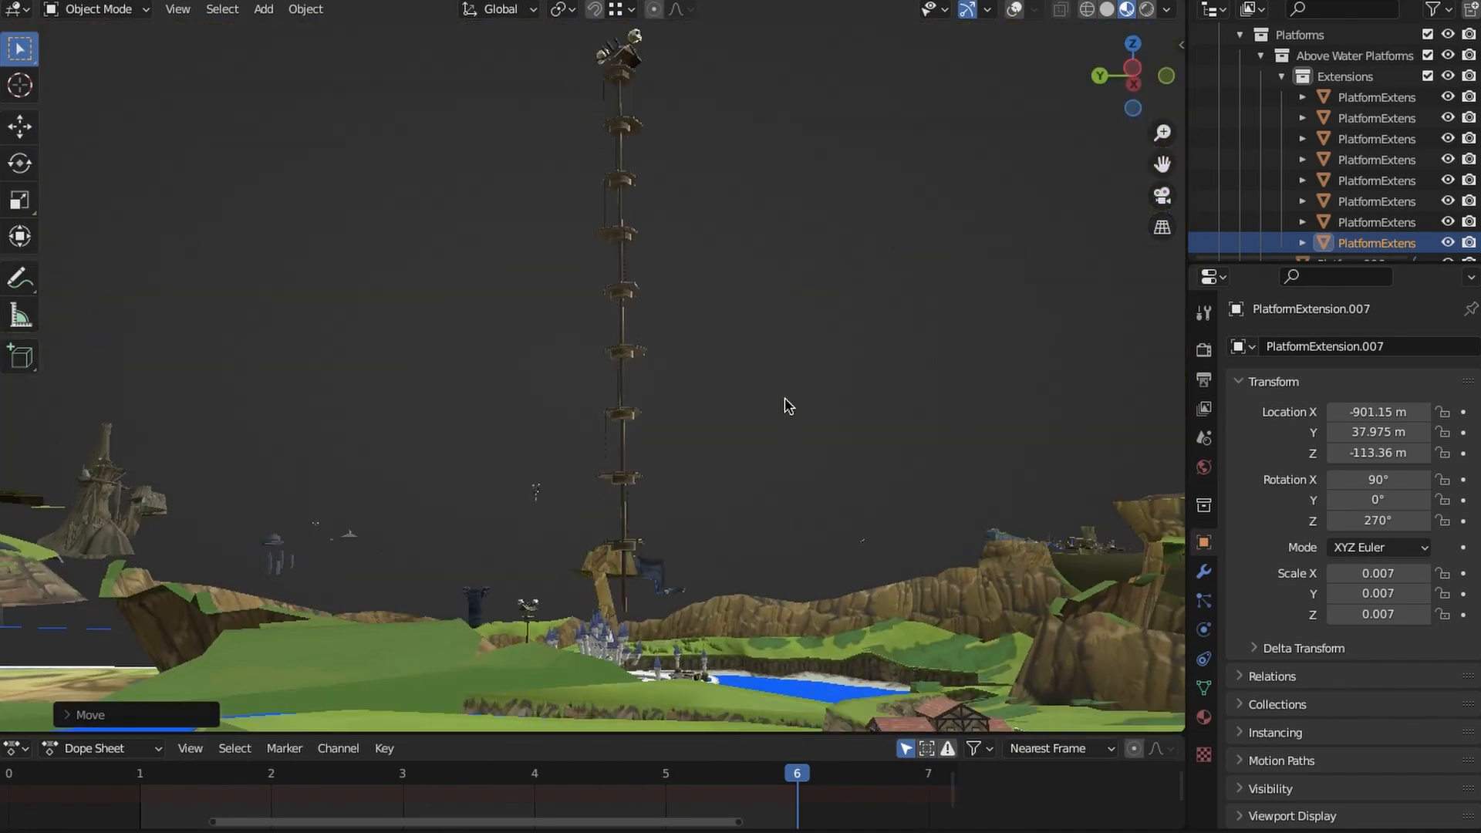
# Examine the extended Platform.018 tower on the map and select the Platform.019 tower.
pyautogui.moveTo(787, 406); pyautogui.dragTo(852, 679, button='middle')
pyautogui.scroll(-5, 925, 308)
pyautogui.scroll(-8, 1437, 216)
pyautogui.click(1350, 176)
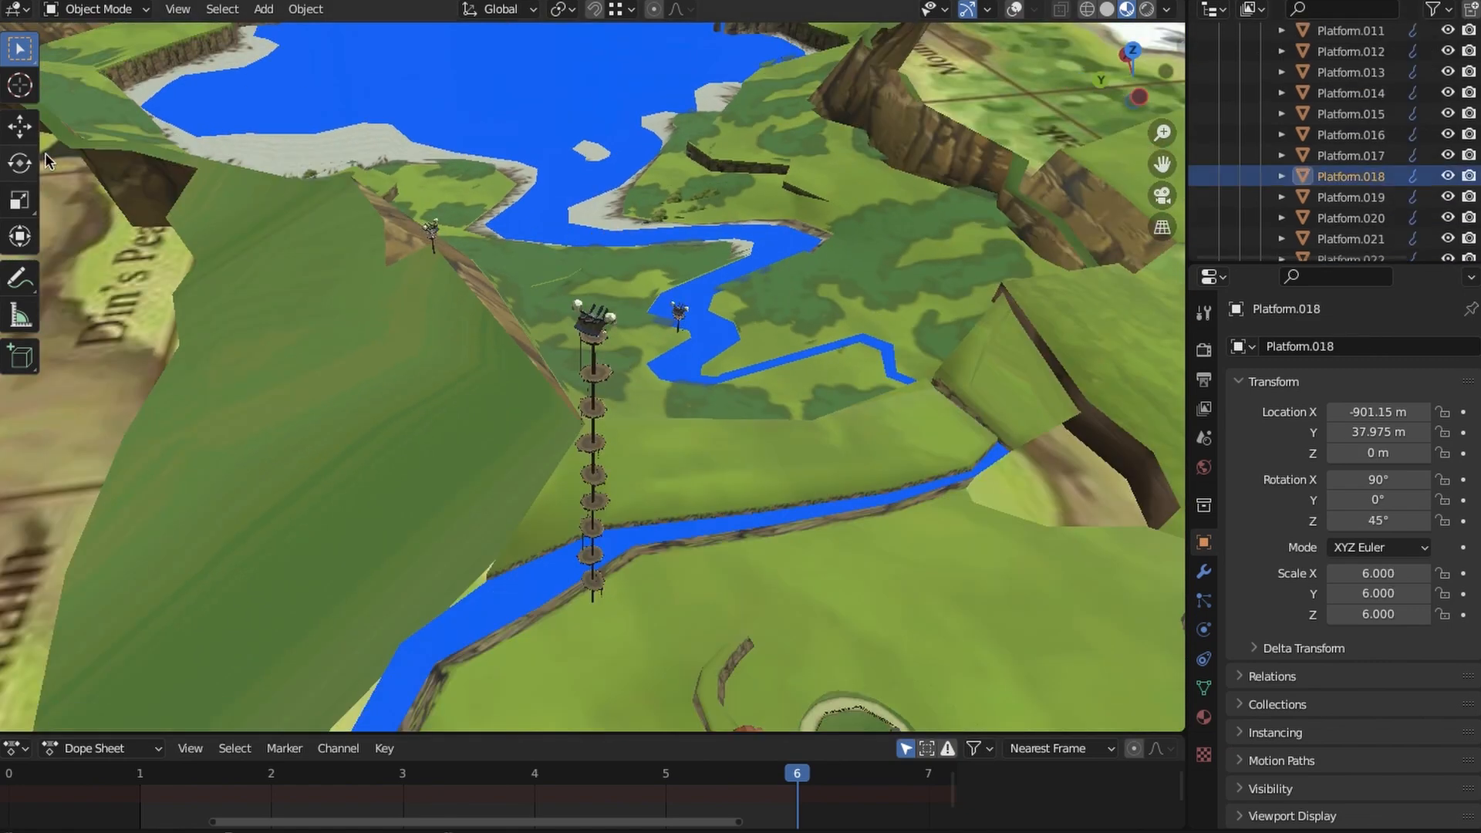
pyautogui.click(1353, 201)
pyautogui.scroll(-8, 663, 351)
pyautogui.moveTo(664, 351); pyautogui.dragTo(879, 571, button='middle')
pyautogui.scroll(5, 725, 449)
pyautogui.scroll(4, 859, 445)
# Duplicate PlatformExtension.007 and set the copy's location to X 138.61 m, Y 140.3 m, Z 0 m.
pyautogui.click(1328, 201)
pyautogui.scroll(7, 1373, 158)
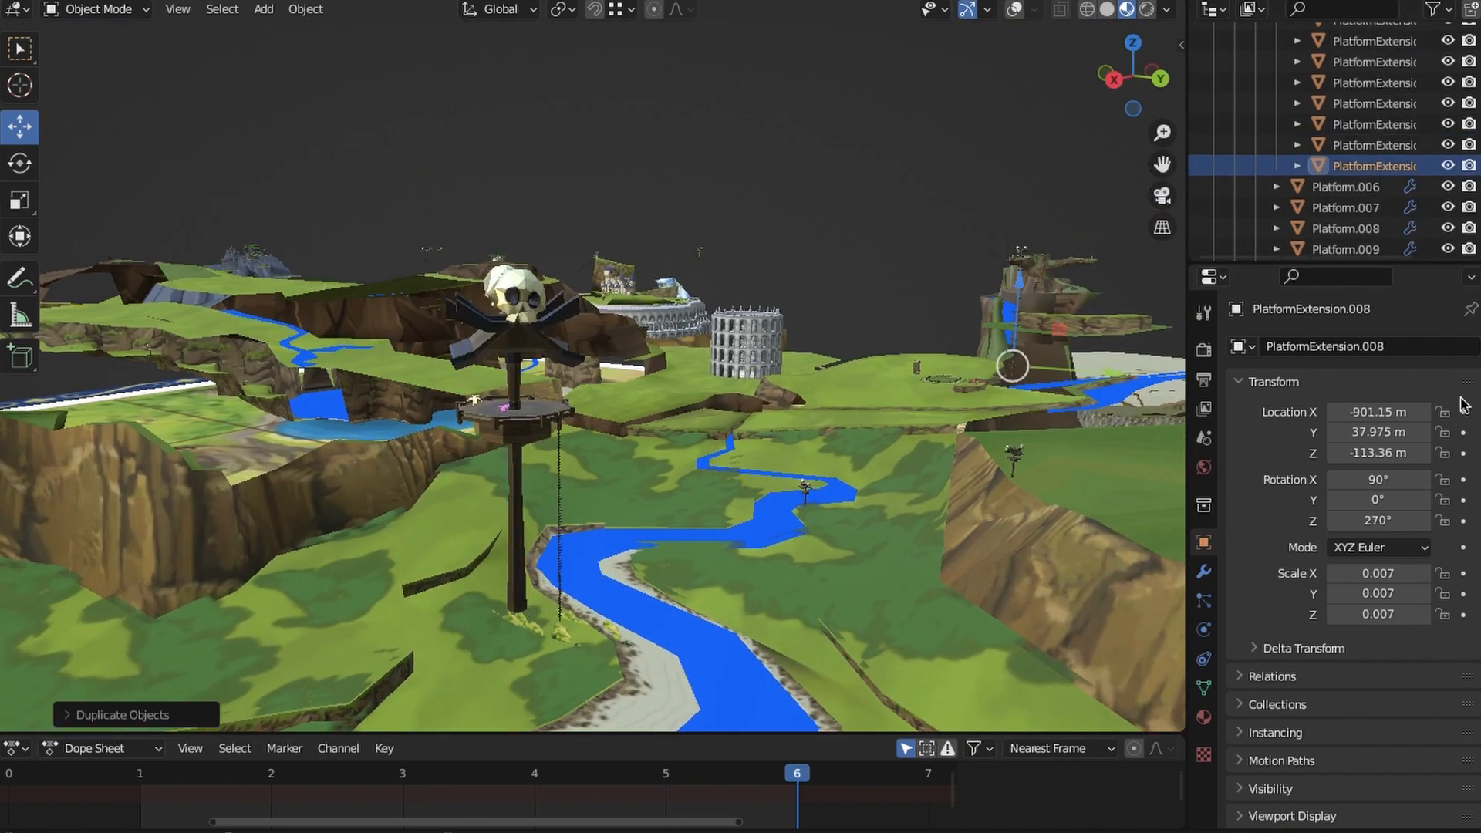
pyautogui.scroll(-5, 1380, 248)
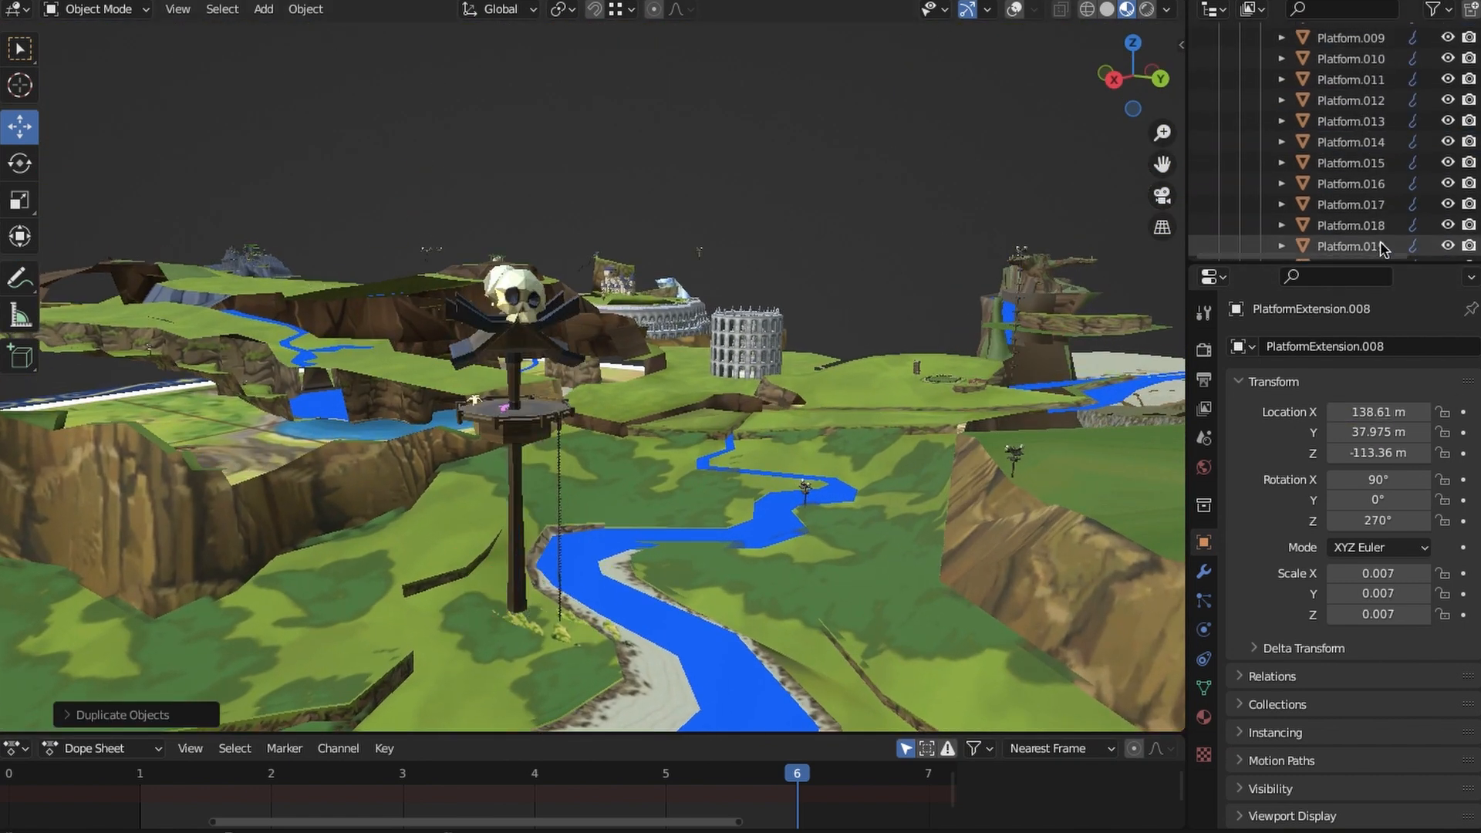
pyautogui.scroll(4, 1380, 110)
pyautogui.click(1377, 123)
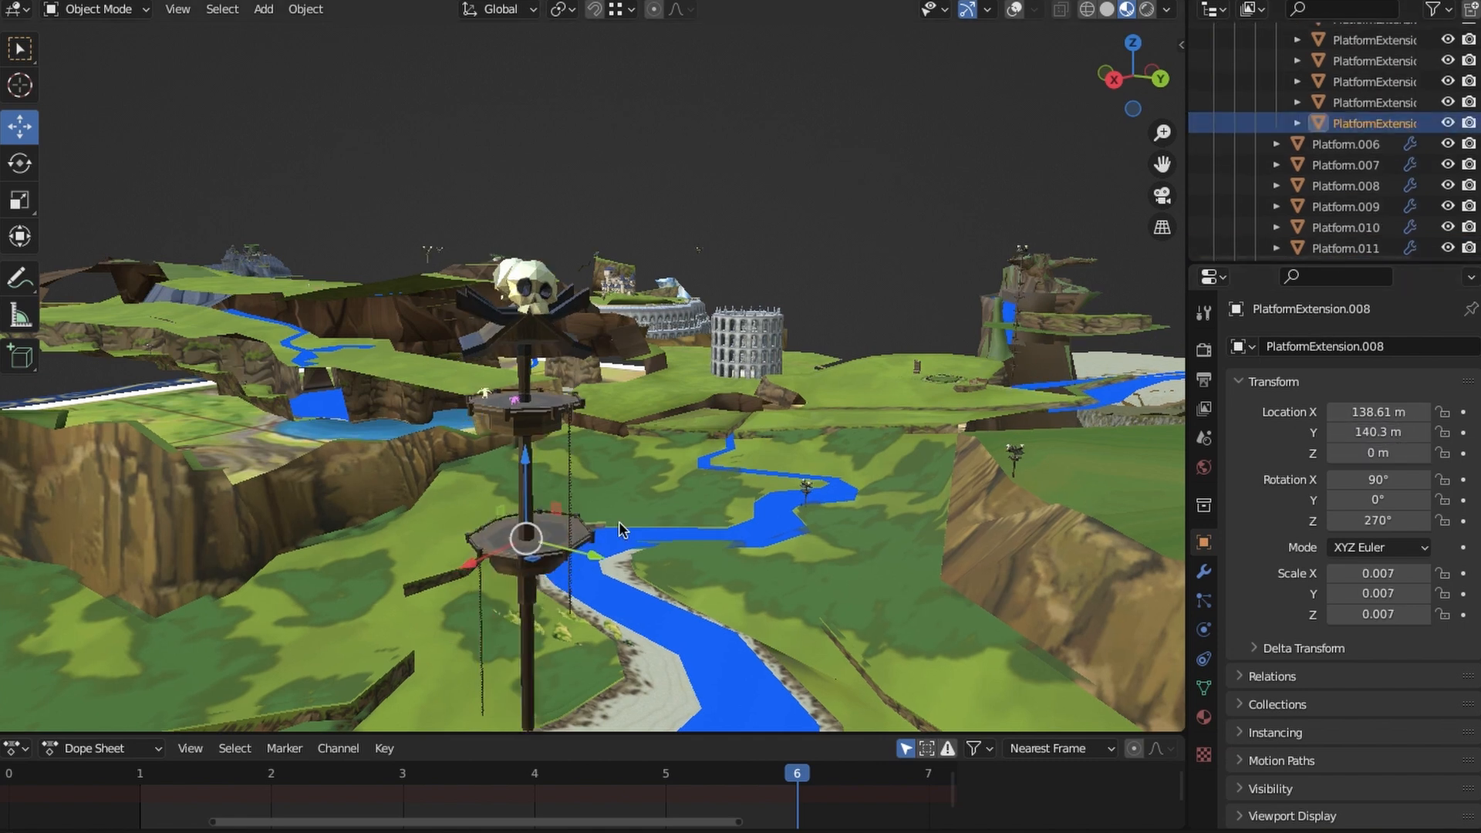
# Set PlatformExtension.008's Z rotation to 180° to line it up with the ladder of the tower above.
pyautogui.press('KP_Decimal')
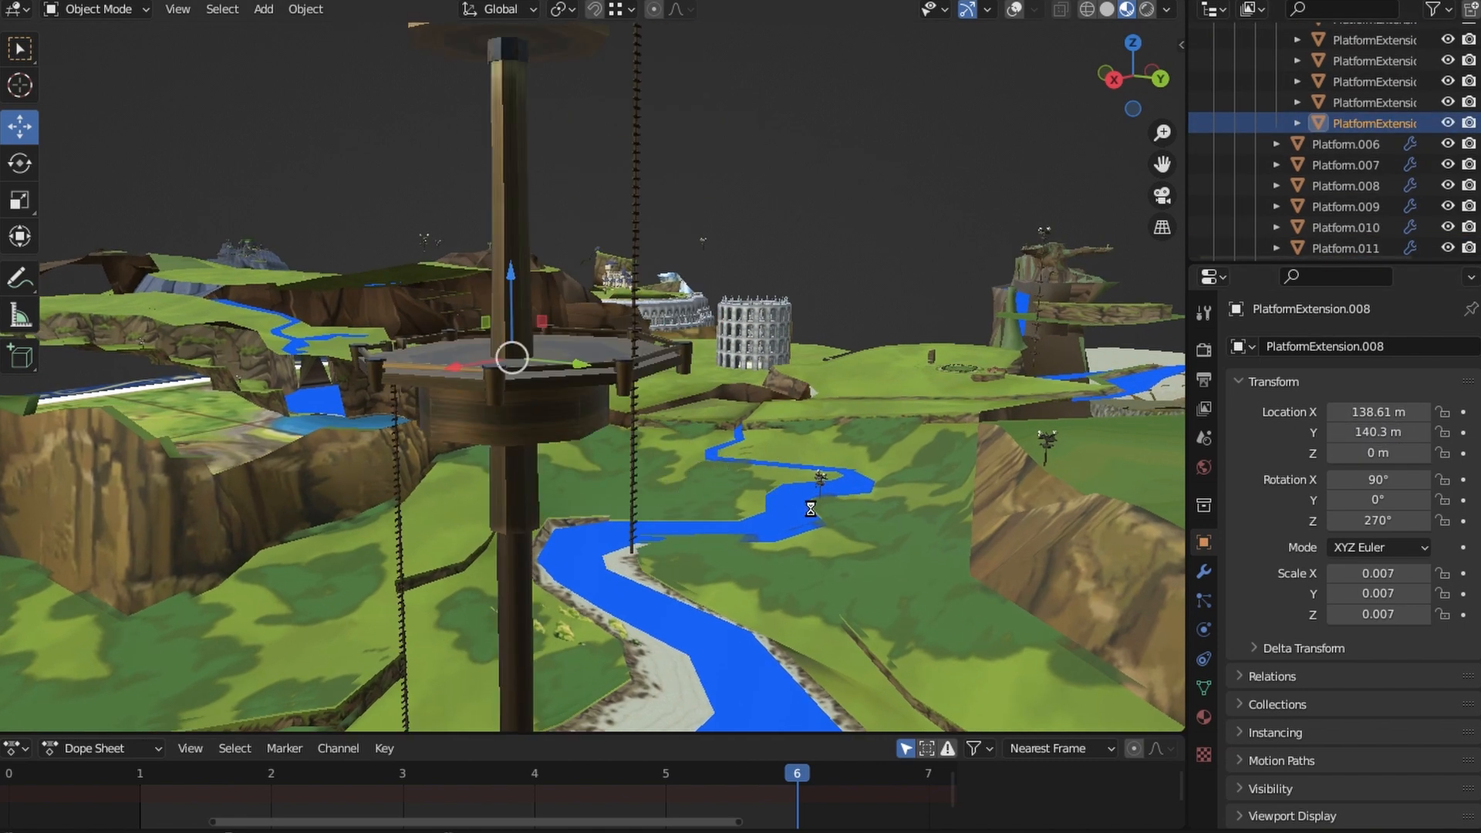
pyautogui.press('Return')
pyautogui.moveTo(847, 494)
pyautogui.mouseDown(button='middle')
pyautogui.moveTo(862, 523)
pyautogui.moveTo(858, 506)
pyautogui.mouseUp(button='middle')
pyautogui.click(1404, 519)
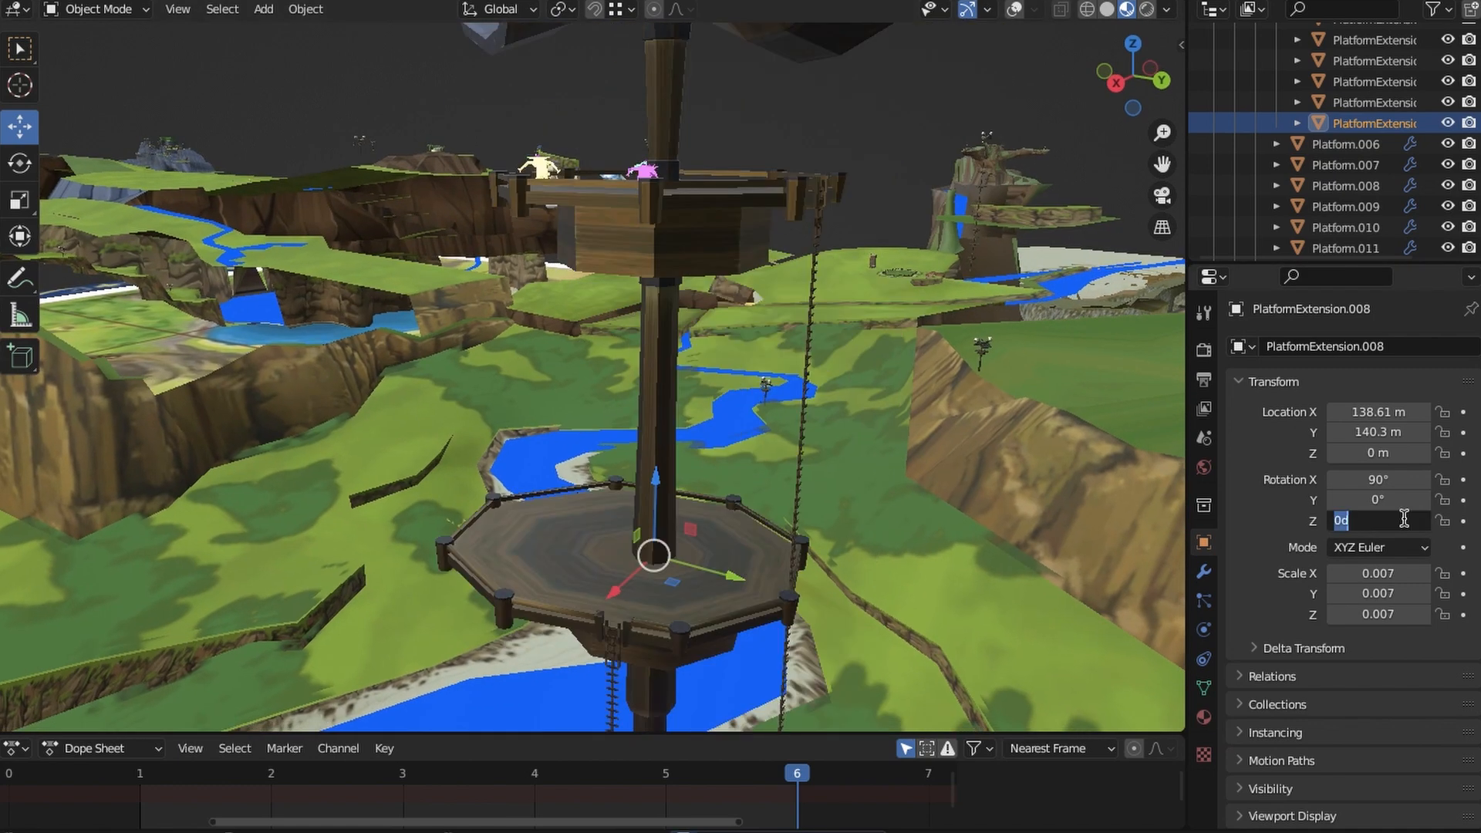
pyautogui.moveTo(995, 472); pyautogui.dragTo(931, 456, button='middle')
pyautogui.keyDown('shift'); pyautogui.moveTo(393, 532); pyautogui.dragTo(663, 554, button='middle'); pyautogui.keyUp('shift')
pyautogui.scroll(6, 665, 532)
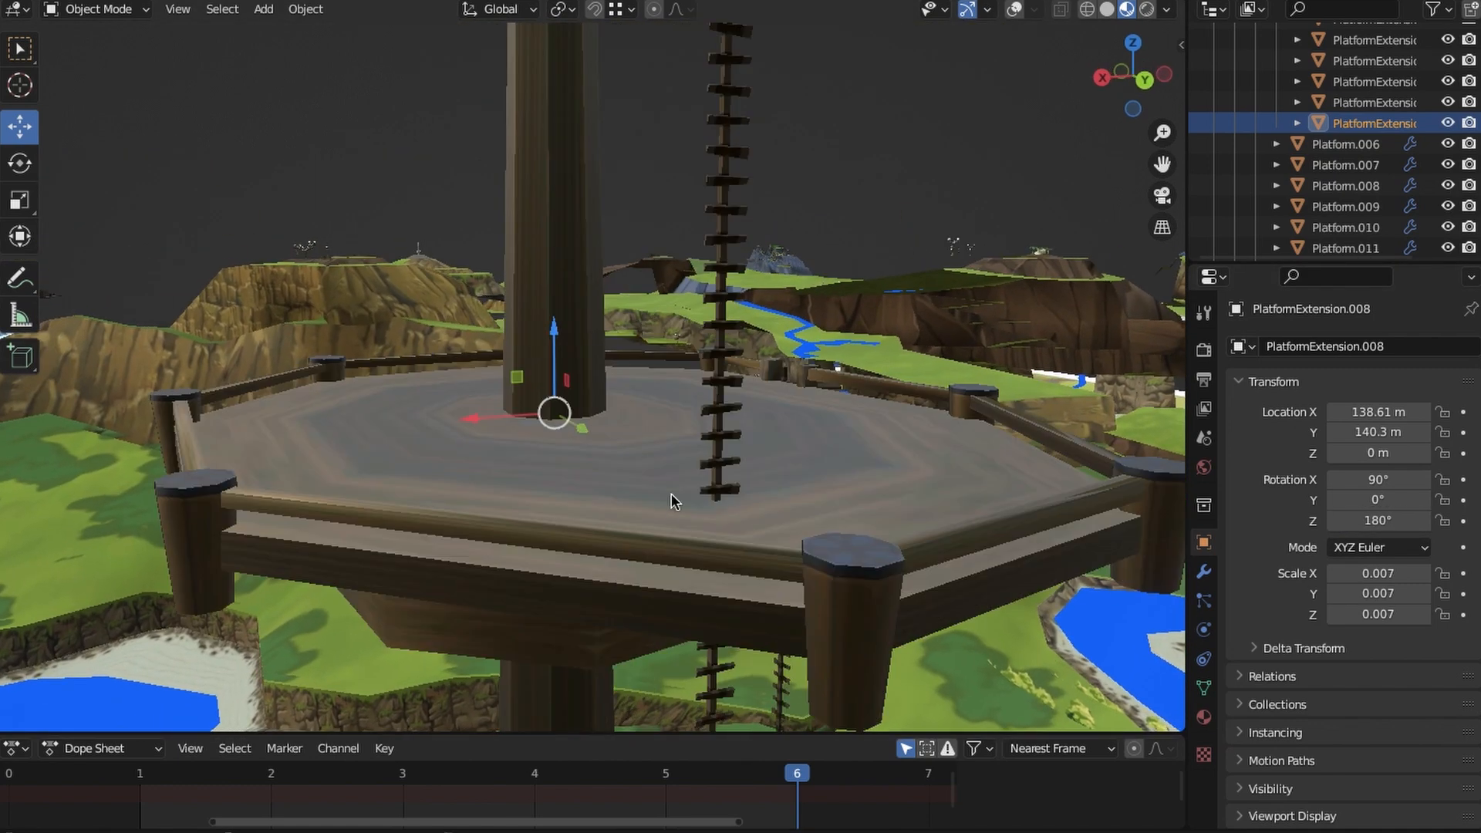
# Lower PlatformExtension.008 so its deck meets the bottom of the tower's pole and ladder.
pyautogui.moveTo(671, 493); pyautogui.dragTo(646, 497, button='middle')
pyautogui.moveTo(550, 300); pyautogui.dragTo(550, 511)
pyautogui.keyDown('shift'); pyautogui.moveTo(755, 539); pyautogui.dragTo(725, 469, button='middle'); pyautogui.keyUp('shift')
pyautogui.moveTo(554, 215); pyautogui.dragTo(548, 378)
pyautogui.scroll(-8, 730, 375)
# Duplicate PlatformExtension.008, lower the copy beneath it, and set its Z rotation to 270°.
pyautogui.moveTo(730, 375); pyautogui.dragTo(890, 332, button='middle')
pyautogui.hotkey('shift', 'd')
pyautogui.rightClick(890, 331)
pyautogui.moveTo(686, 249); pyautogui.dragTo(679, 440)
pyautogui.moveTo(679, 439); pyautogui.dragTo(722, 461, button='middle')
pyautogui.scroll(6, 661, 423)
pyautogui.scroll(-1, 722, 461)
pyautogui.moveTo(1378, 521); pyautogui.dragTo(1427, 521)
pyautogui.press('Return')
# Fine-tune PlatformExtension.009's height to about Z -21.251 m against the pole above.
pyautogui.moveTo(741, 494); pyautogui.dragTo(673, 318, button='middle')
pyautogui.moveTo(553, 287); pyautogui.dragTo(549, 330)
pyautogui.scroll(-4, 681, 477)
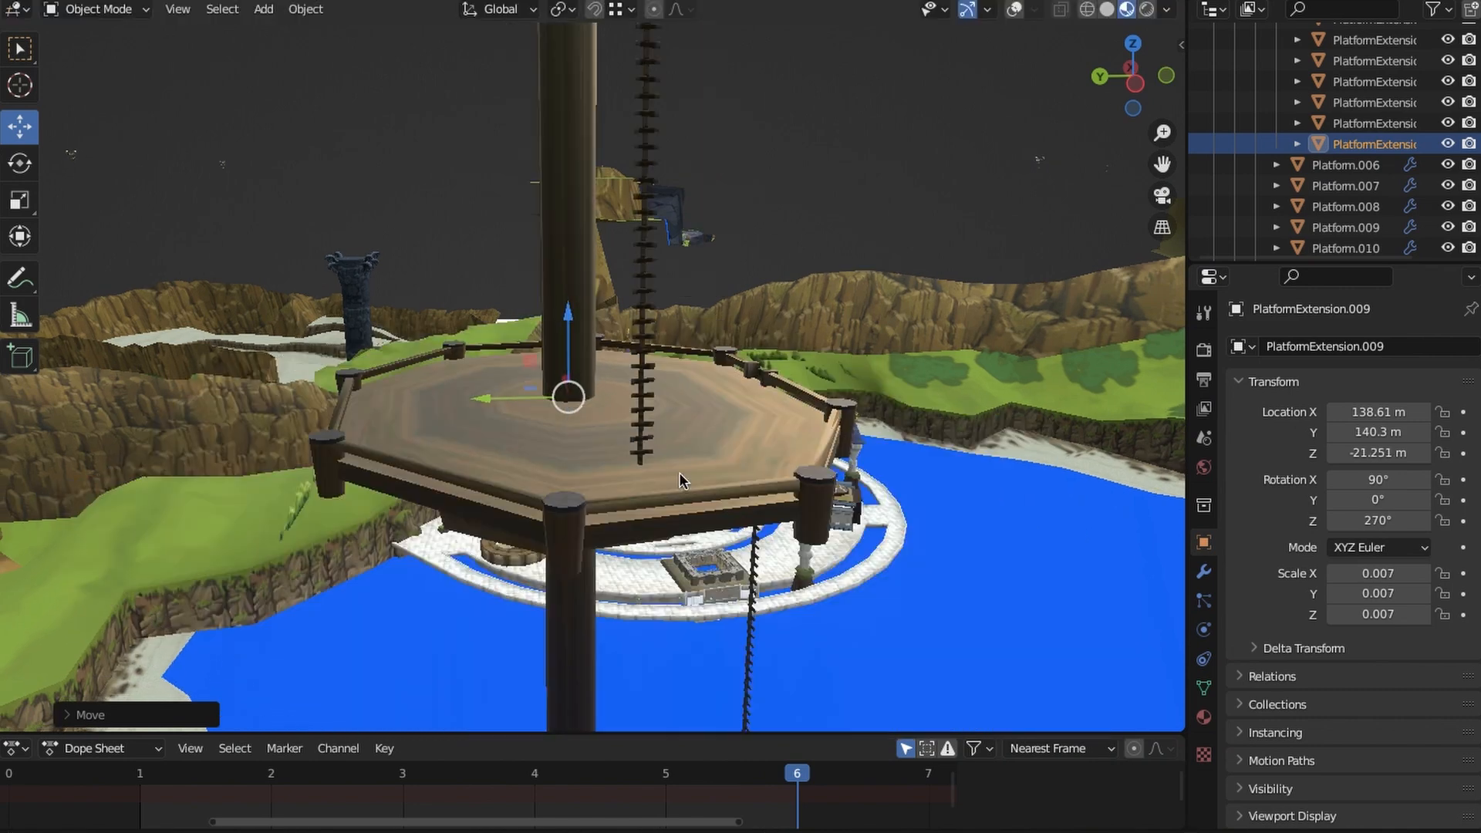
# Duplicate PlatformExtension.009 and position the copy below it at about Z -39.316 m.
pyautogui.moveTo(681, 477); pyautogui.dragTo(693, 461, button='middle')
pyautogui.hotkey('shift', 'd')
pyautogui.rightClick(674, 463)
pyautogui.scroll(-2, 675, 463)
pyautogui.moveTo(567, 324); pyautogui.dragTo(566, 586)
pyautogui.keyDown('shift'); pyautogui.moveTo(567, 601); pyautogui.dragTo(672, 197, button='middle'); pyautogui.keyUp('shift')
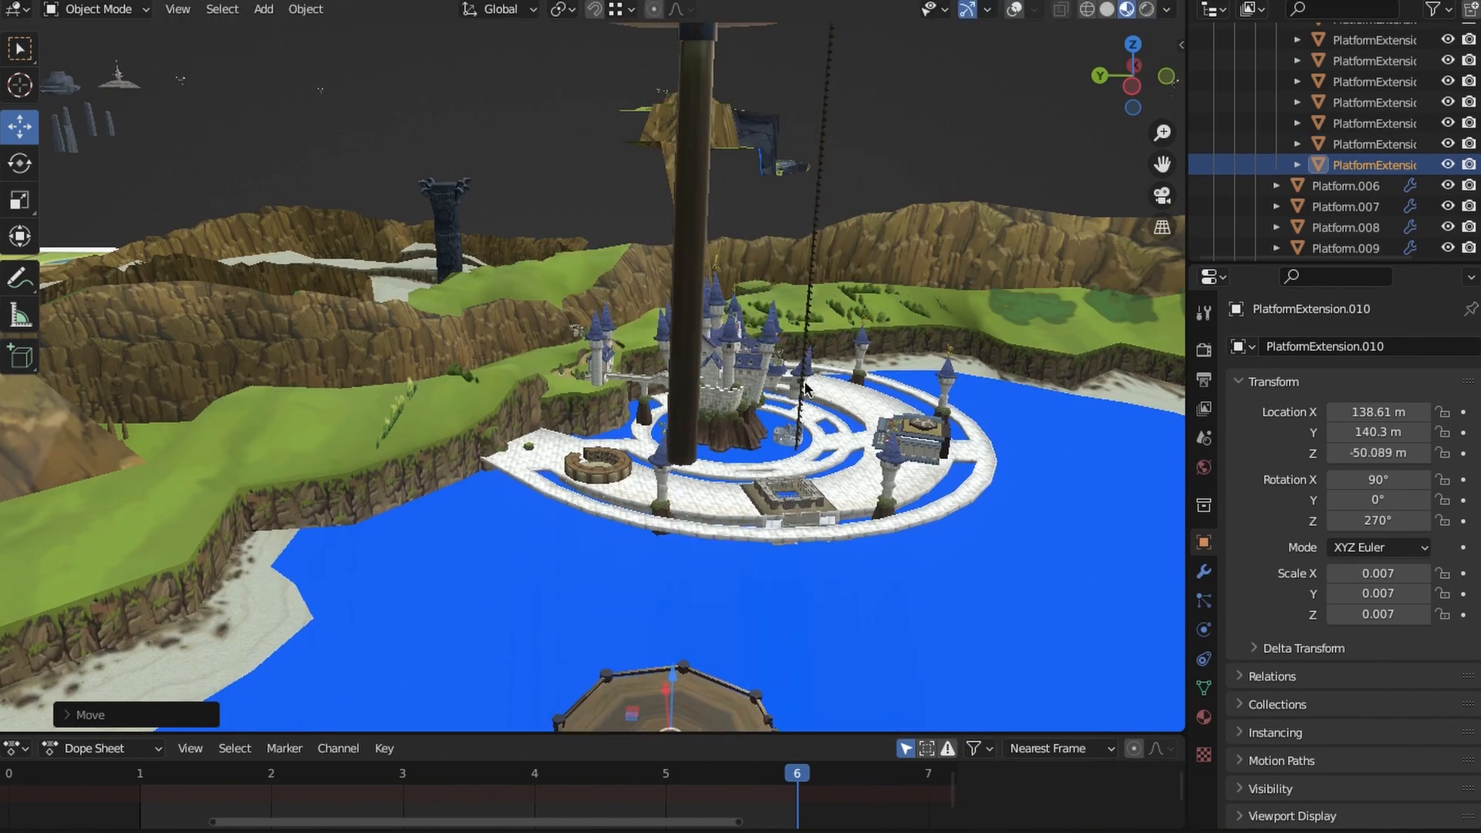
pyautogui.moveTo(804, 390); pyautogui.dragTo(633, 374, button='middle')
pyautogui.moveTo(752, 586); pyautogui.dragTo(755, 141)
pyautogui.moveTo(755, 232); pyautogui.dragTo(748, 387, button='middle')
pyautogui.scroll(2, 748, 388)
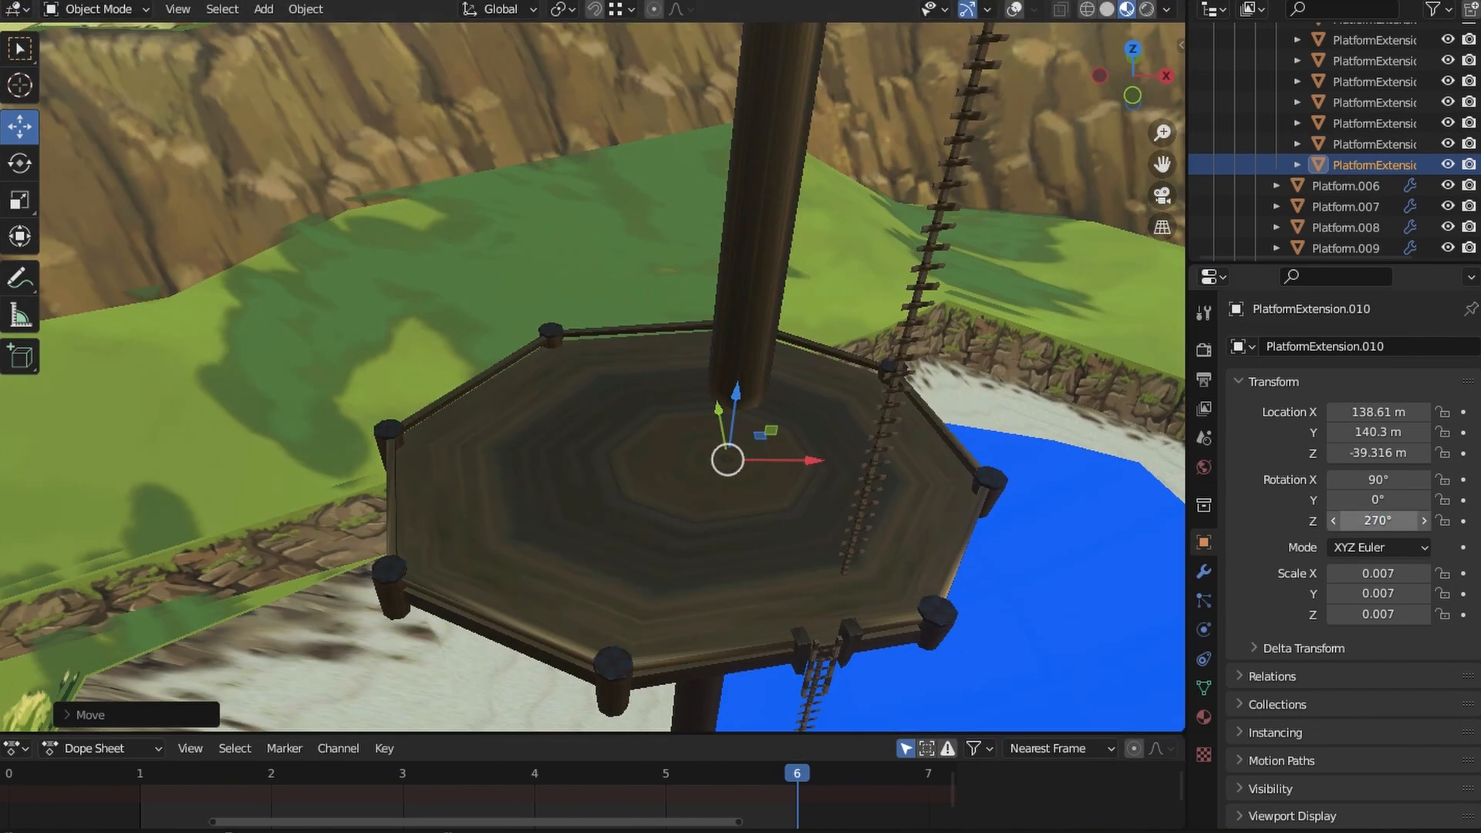
# Set PlatformExtension.010's Z rotation to 0° and raise it to about Z -37.423 m to join the pole above.
pyautogui.moveTo(906, 400); pyautogui.dragTo(594, 254, button='middle')
pyautogui.scroll(4, 675, 351)
pyautogui.keyDown('shift'); pyautogui.moveTo(683, 212); pyautogui.dragTo(770, 344, button='middle'); pyautogui.keyUp('shift')
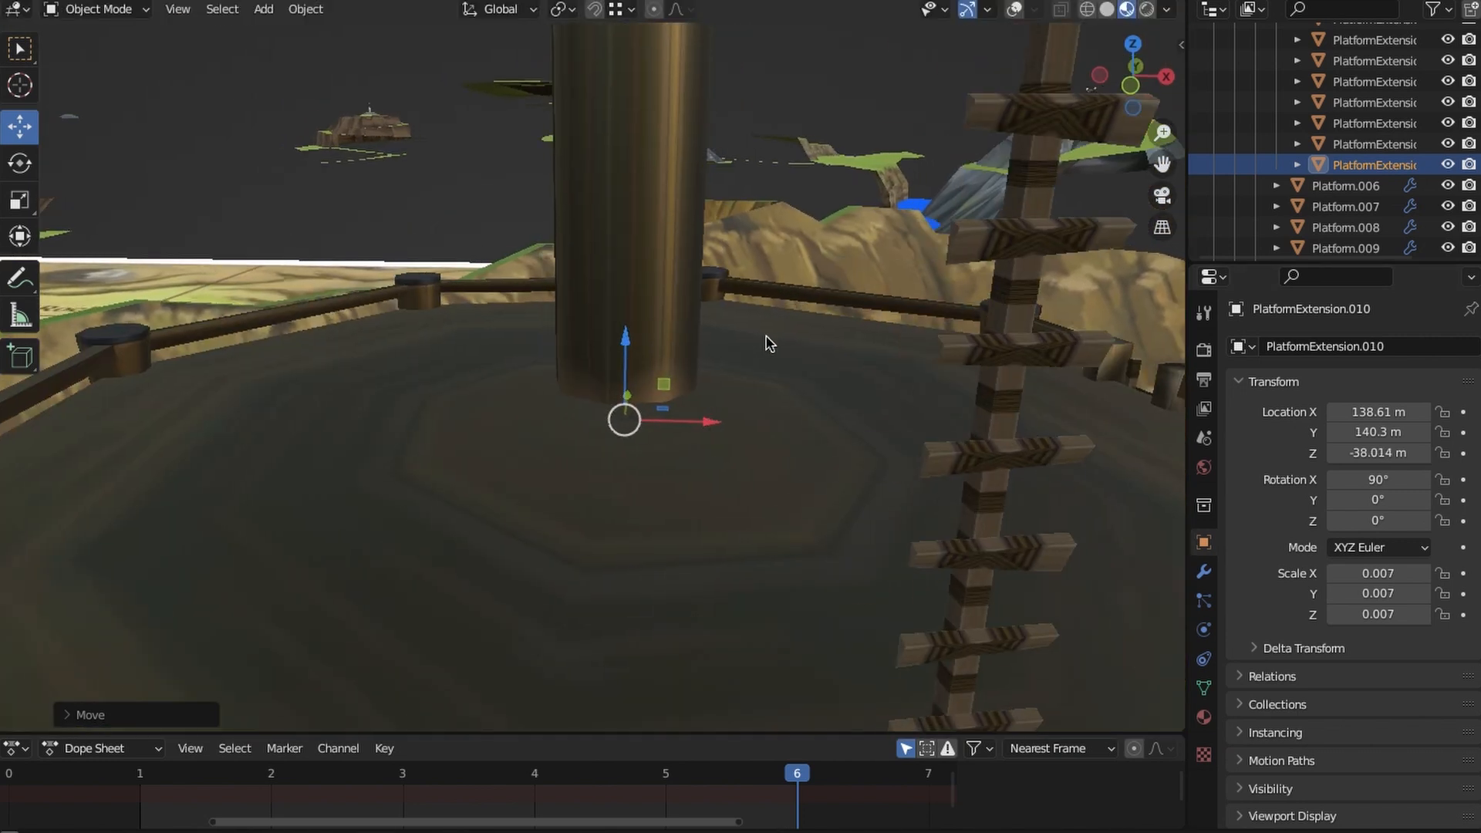
pyautogui.moveTo(661, 219); pyautogui.dragTo(661, 219)
pyautogui.scroll(-8, 869, 443)
# Duplicate PlatformExtension.010, lower the copy to about Z -54.123 m, and set its Z rotation to 90°.
pyautogui.keyDown('shift'); pyautogui.moveTo(830, 486); pyautogui.dragTo(820, 344, button='middle'); pyautogui.keyUp('shift')
pyautogui.hotkey('shift', 'd')
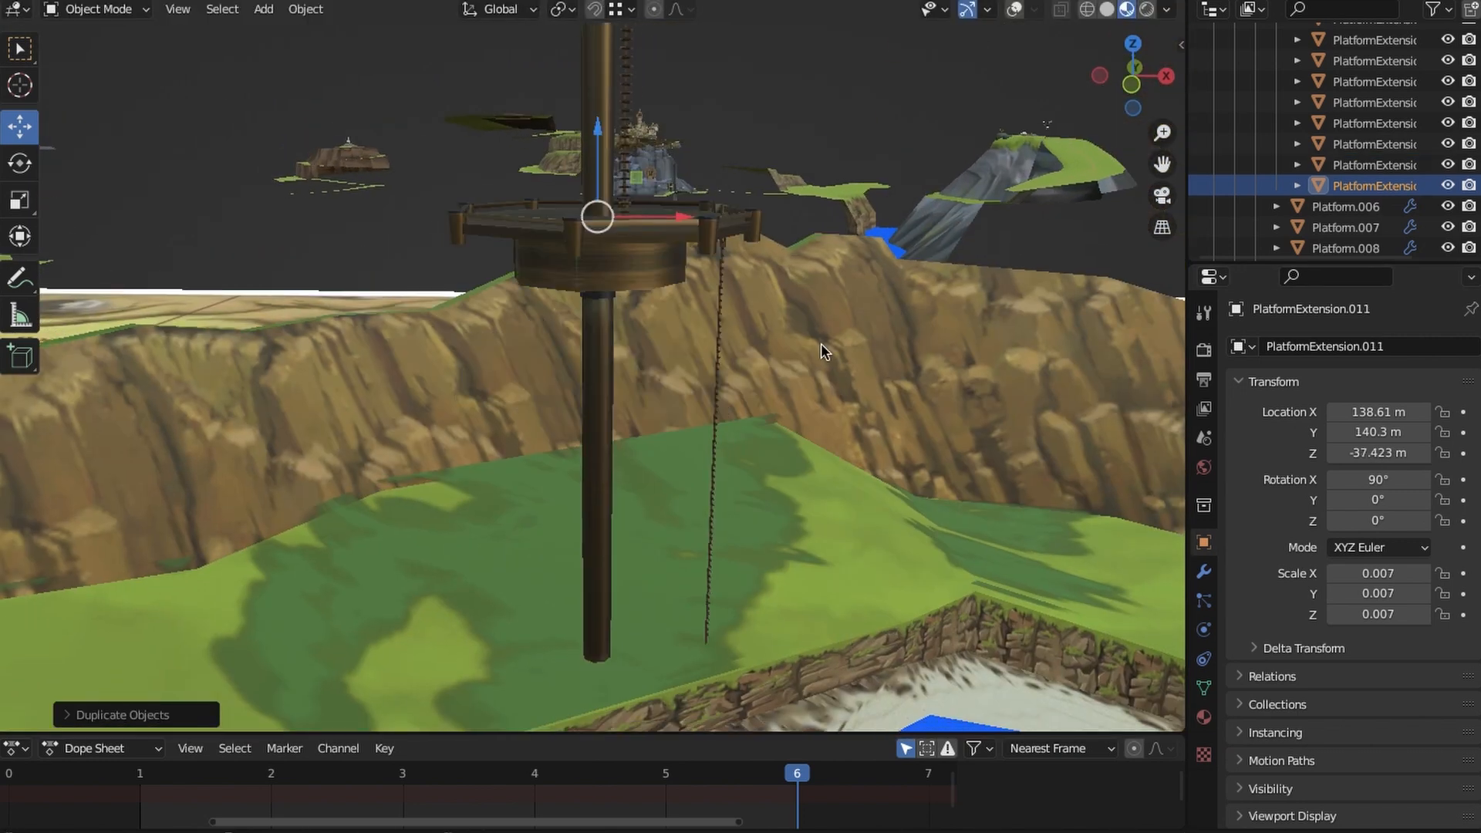
pyautogui.moveTo(596, 138); pyautogui.dragTo(604, 599)
pyautogui.click(1373, 521)
pyautogui.write('90')
pyautogui.press('Return')
# Raise PlatformExtension.011 to about Z -53.618 m so its deck meets the pole above.
pyautogui.keyDown('shift'); pyautogui.moveTo(627, 660); pyautogui.dragTo(687, 326, button='middle'); pyautogui.keyUp('shift')
pyautogui.scroll(4, 686, 326)
pyautogui.moveTo(840, 377); pyautogui.dragTo(668, 423, button='middle')
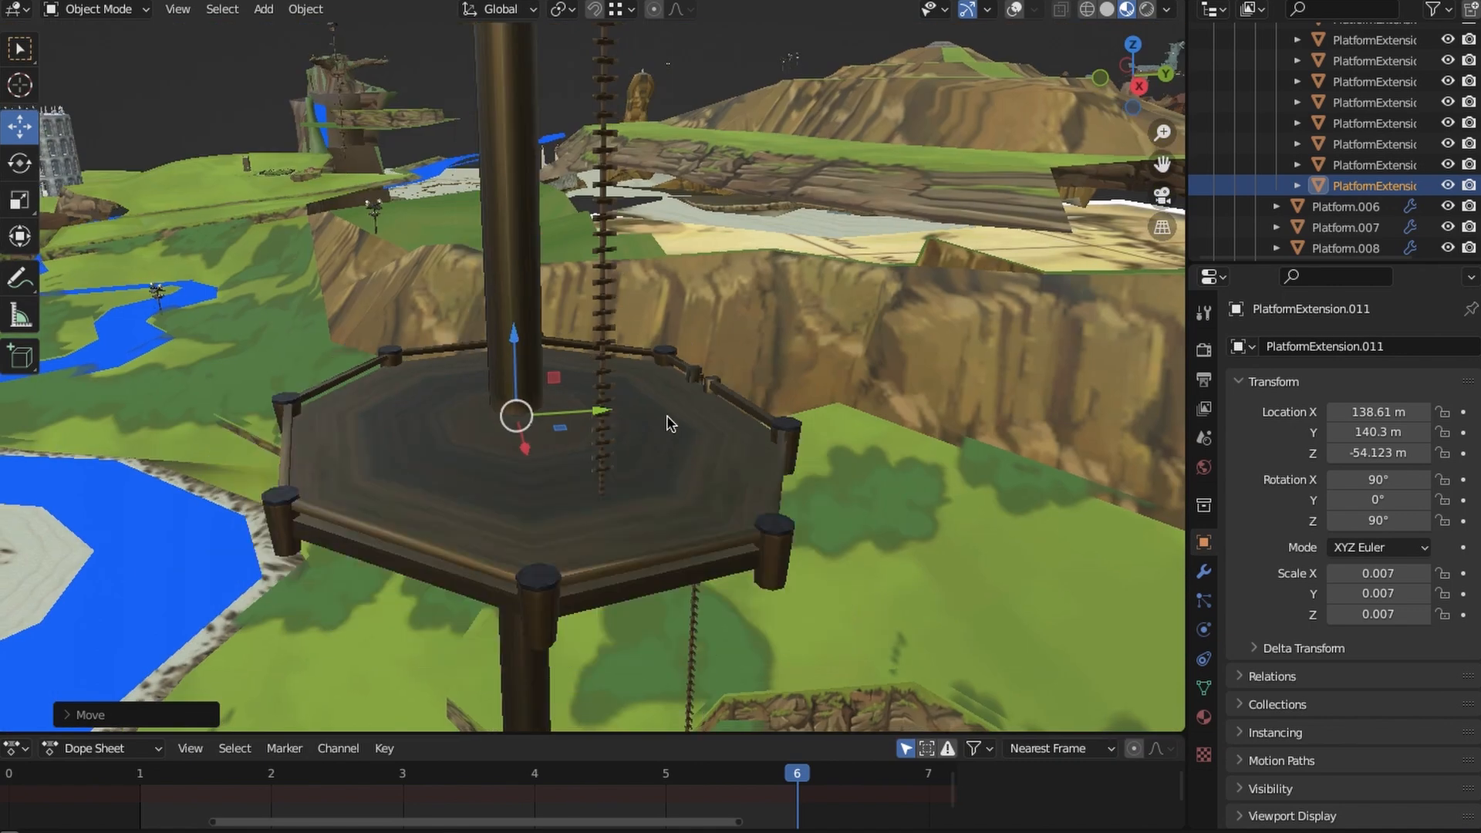
pyautogui.moveTo(841, 423); pyautogui.dragTo(775, 367, button='middle')
pyautogui.scroll(2, 850, 405)
pyautogui.scroll(2, 850, 402)
pyautogui.moveTo(729, 389); pyautogui.dragTo(728, 360)
pyautogui.scroll(-12, 669, 313)
# Duplicate PlatformExtension.011, set the copy's Z rotation to 180°, and lower it beneath the previous section.
pyautogui.moveTo(678, 314); pyautogui.dragTo(746, 388, button='middle')
pyautogui.hotkey('shift', 'd')
pyautogui.rightClick(746, 388)
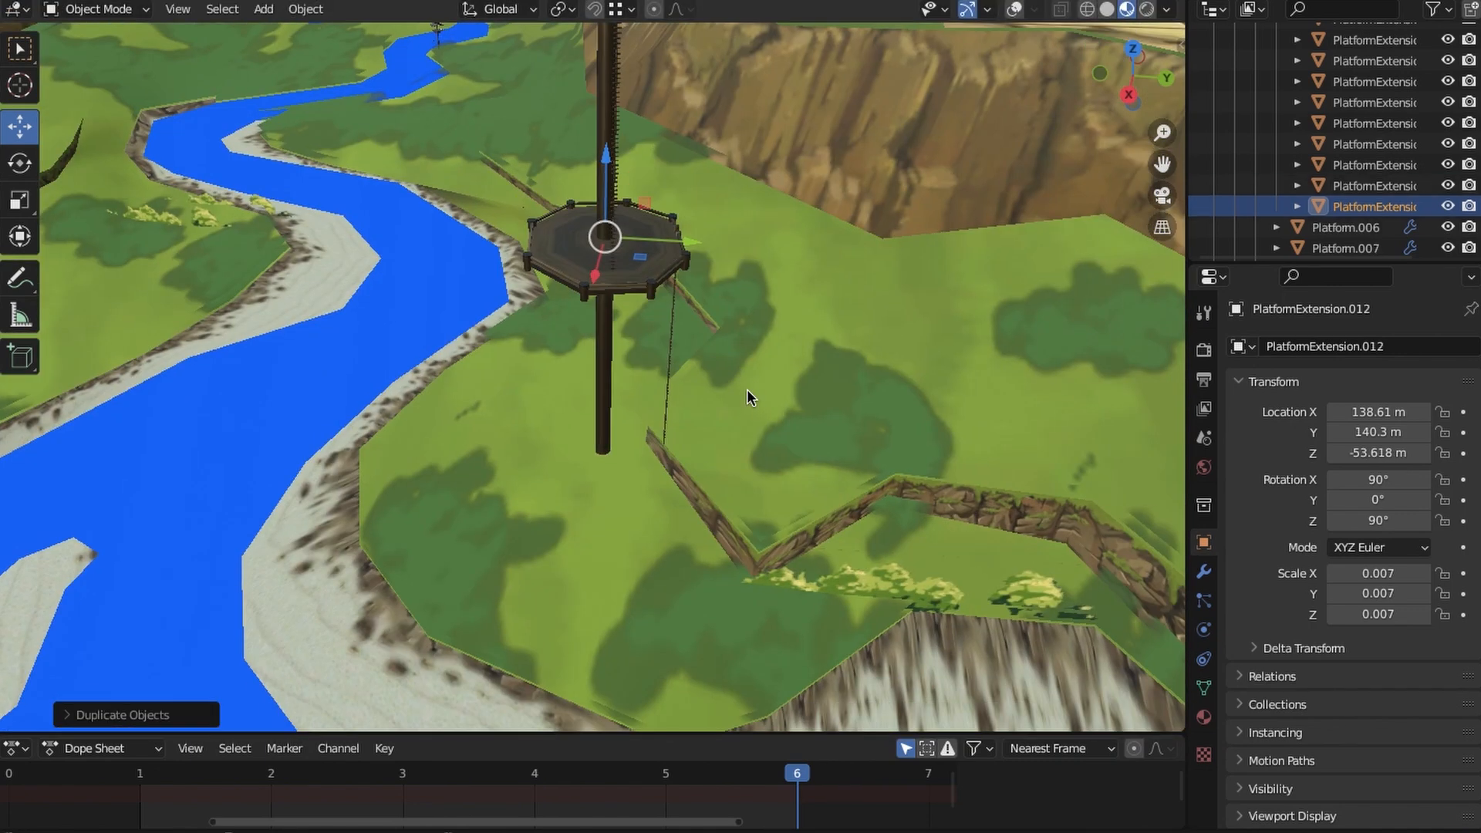
pyautogui.click(1405, 521)
pyautogui.write('180')
pyautogui.press('Return')
pyautogui.moveTo(605, 156); pyautogui.dragTo(600, 432)
# Raise PlatformExtension.012 to about Z -69.835 m so it joins the pole above.
pyautogui.moveTo(602, 428); pyautogui.dragTo(586, 362, button='middle')
pyautogui.scroll(8, 618, 334)
pyautogui.moveTo(316, 312)
pyautogui.mouseDown()
pyautogui.moveTo(314, 262)
pyautogui.moveTo(315, 285)
pyautogui.mouseUp()
pyautogui.moveTo(640, 239); pyautogui.dragTo(651, 196, button='middle')
pyautogui.scroll(-13, 650, 254)
pyautogui.scroll(5, 673, 279)
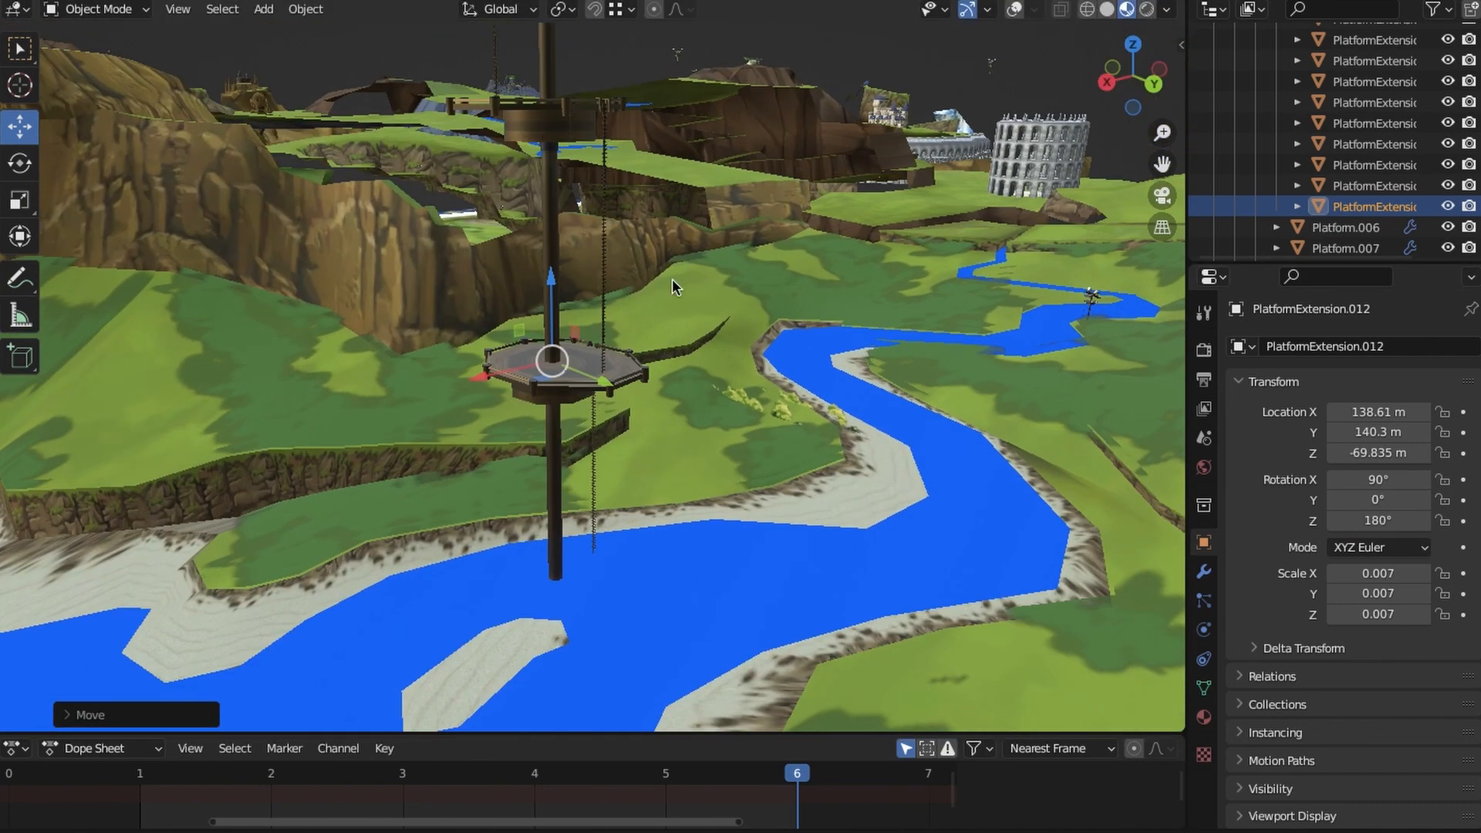
# Duplicate PlatformExtension.012, lower the copy to about Z -81.397 m, and set its Z rotation to 270°.
pyautogui.moveTo(680, 319); pyautogui.dragTo(539, 335, button='middle')
pyautogui.hotkey('shift', 'd')
pyautogui.rightClick(539, 335)
pyautogui.moveTo(613, 290); pyautogui.dragTo(611, 517)
pyautogui.click(1380, 520)
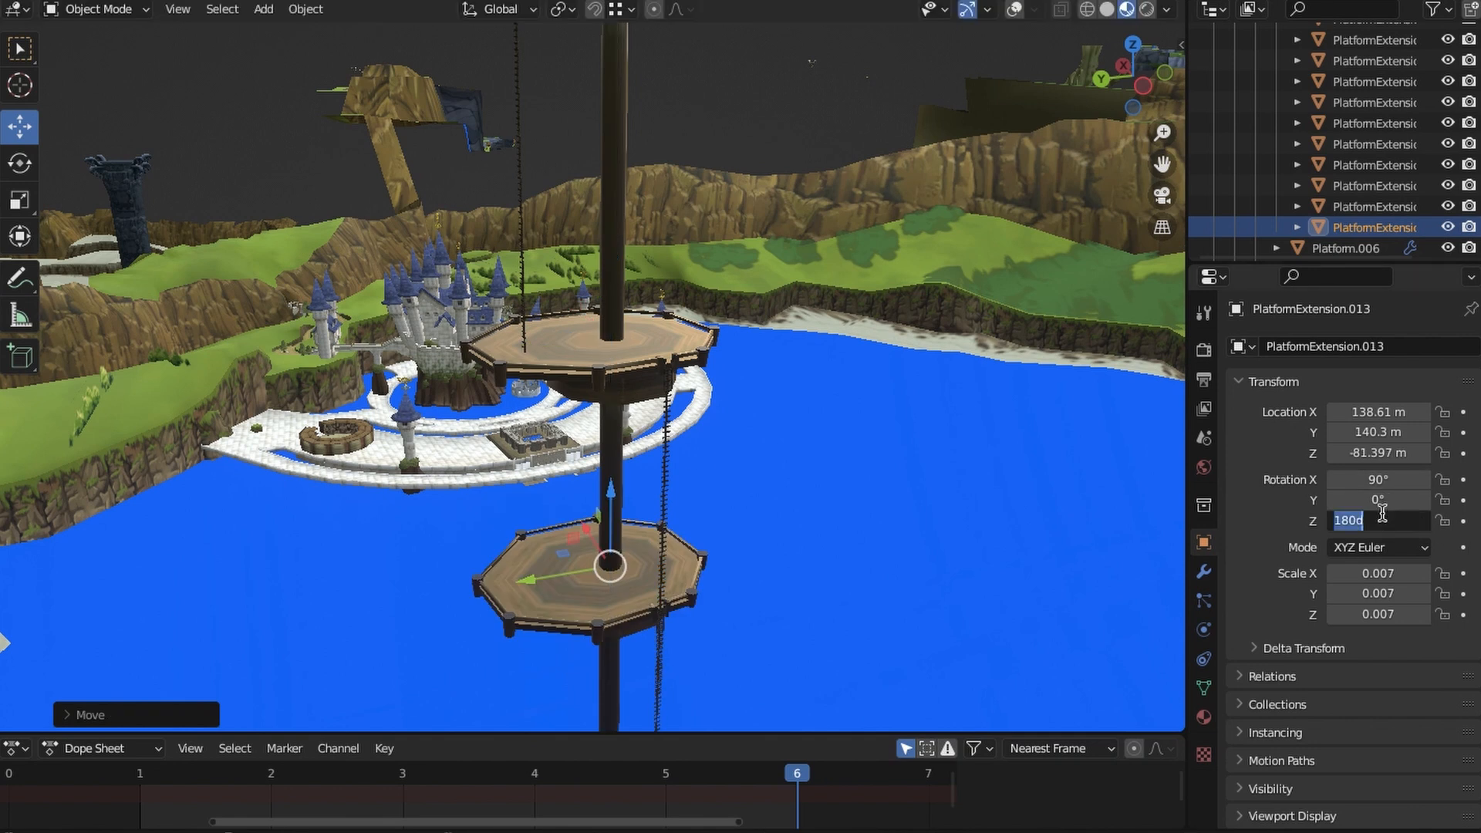
pyautogui.keyDown('shift'); pyautogui.moveTo(562, 582); pyautogui.dragTo(630, 353, button='middle'); pyautogui.keyUp('shift')
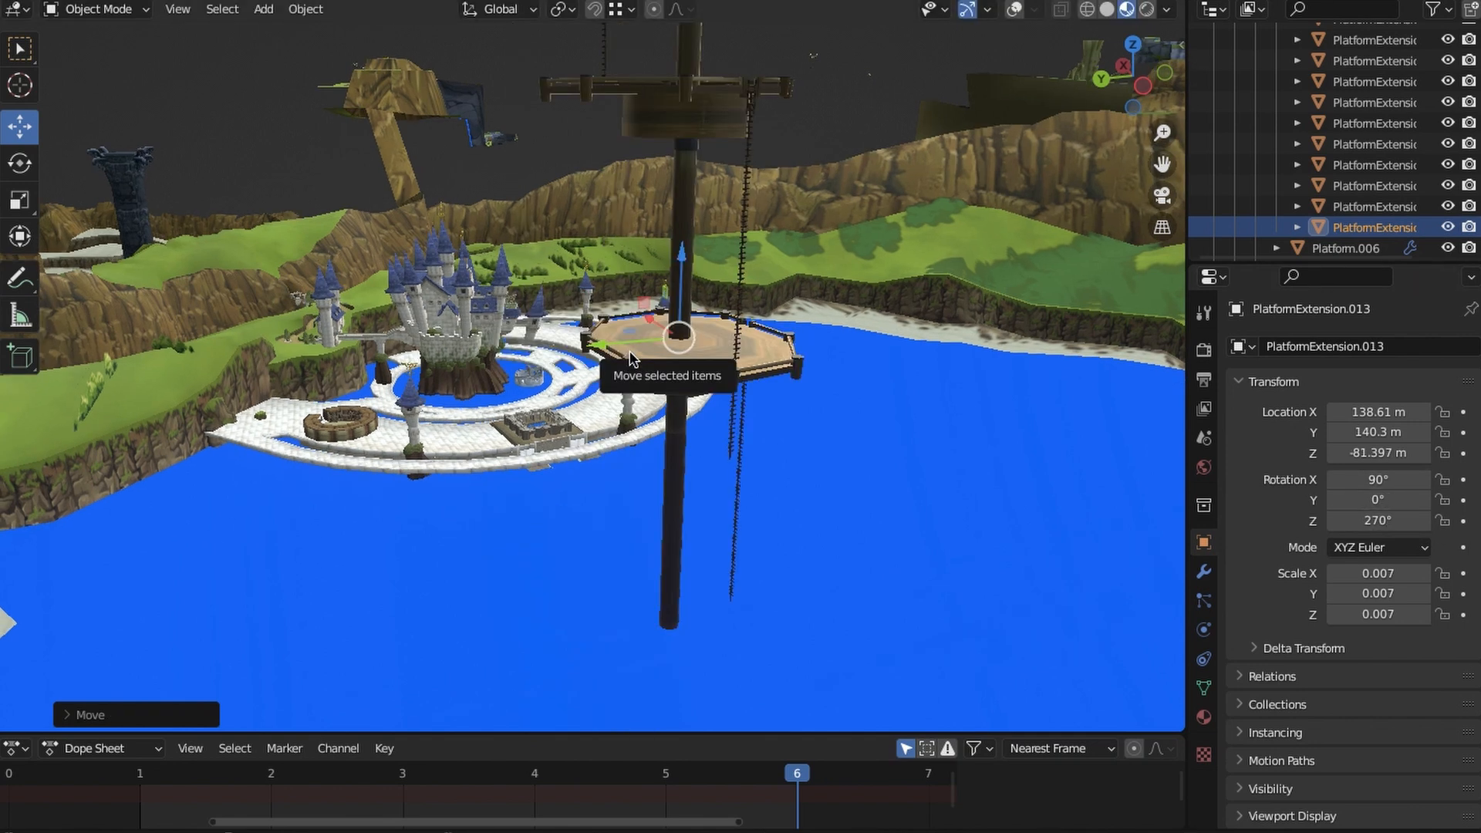
# Lower PlatformExtension.013 and fine-tune it to about Z -86.037 m against the pole and ladder above.
pyautogui.moveTo(710, 396); pyautogui.dragTo(717, 459, button='middle')
pyautogui.scroll(2, 687, 456)
pyautogui.moveTo(512, 250); pyautogui.dragTo(511, 447)
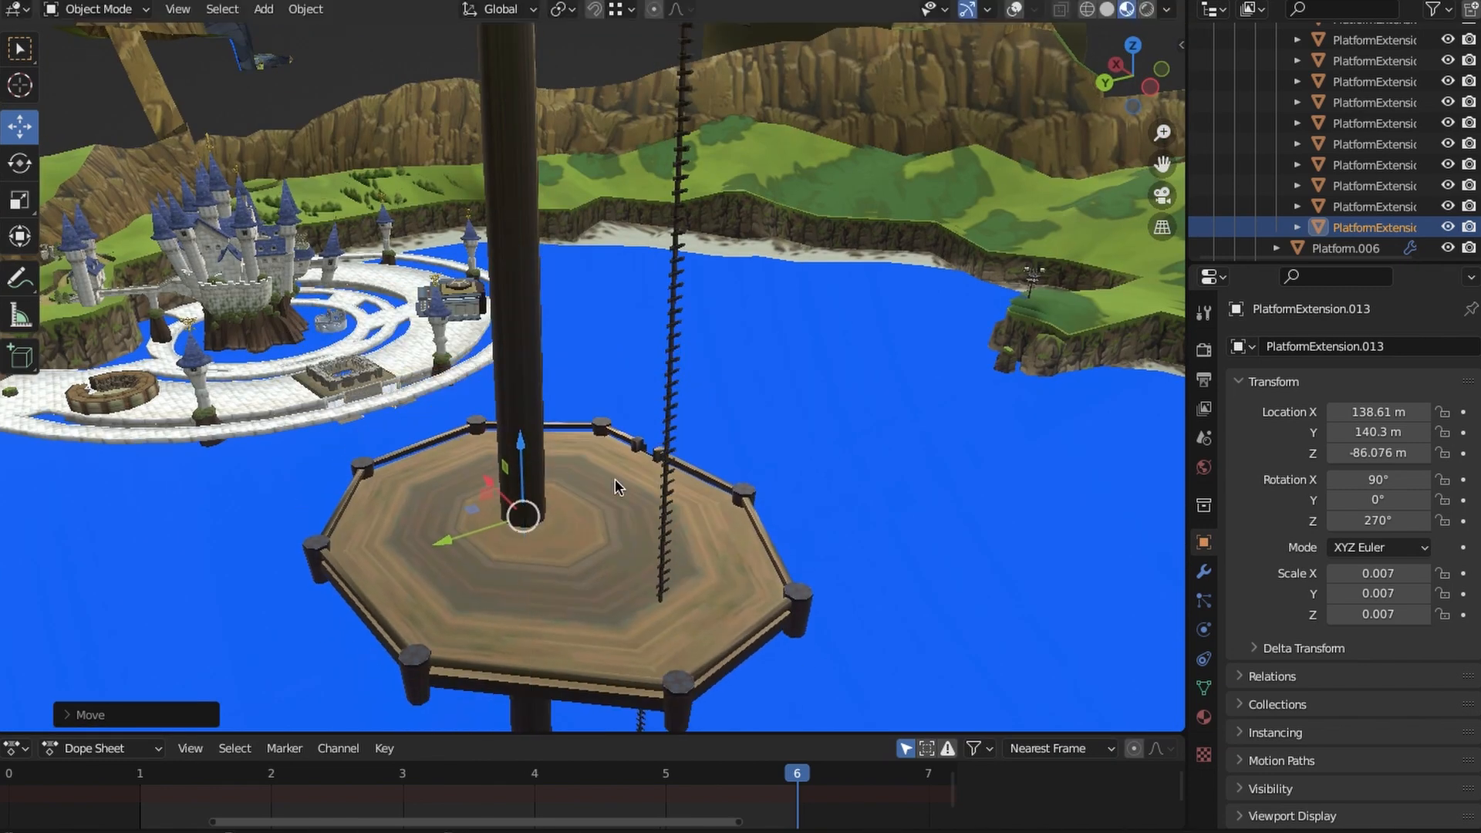
pyautogui.moveTo(618, 486); pyautogui.dragTo(536, 364, button='middle')
pyautogui.scroll(2, 536, 364)
pyautogui.scroll(2, 608, 434)
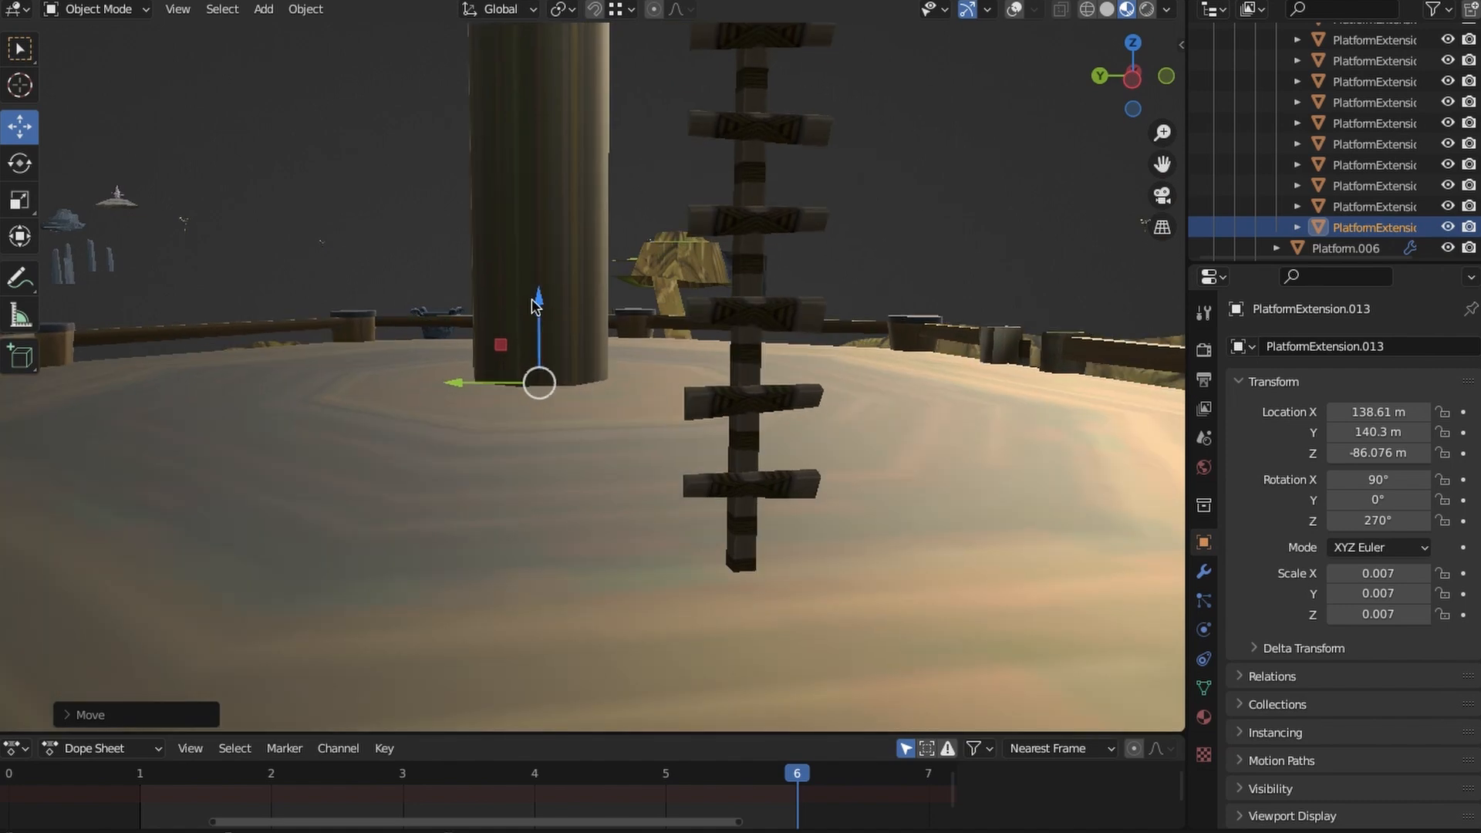
pyautogui.moveTo(533, 304); pyautogui.dragTo(562, 239)
pyautogui.scroll(-12, 656, 216)
# Duplicate PlatformExtension.013, lower the copy to about Z -98.937 m, and set its Z rotation to 0°.
pyautogui.moveTo(759, 197); pyautogui.dragTo(686, 355, button='middle')
pyautogui.scroll(-5, 713, 235)
pyautogui.scroll(2, 740, 398)
pyautogui.keyDown('shift'); pyautogui.moveTo(743, 397); pyautogui.dragTo(728, 466, button='middle'); pyautogui.keyUp('shift')
pyautogui.moveTo(679, 555); pyautogui.dragTo(690, 341, button='middle')
pyautogui.scroll(3, 707, 311)
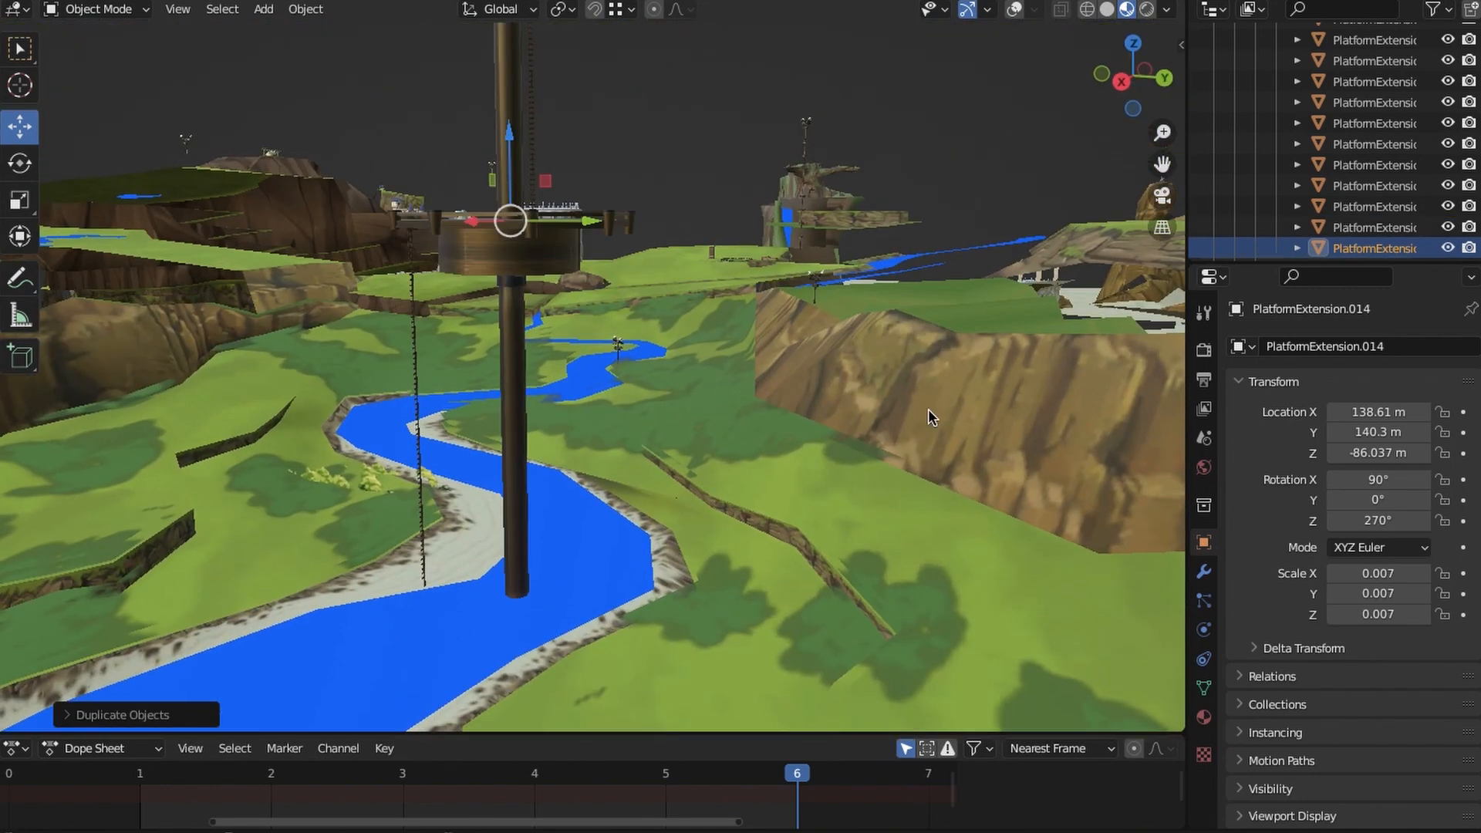
pyautogui.moveTo(509, 135); pyautogui.dragTo(513, 429)
pyautogui.click(1378, 520)
pyautogui.write('0')
pyautogui.press('Return')
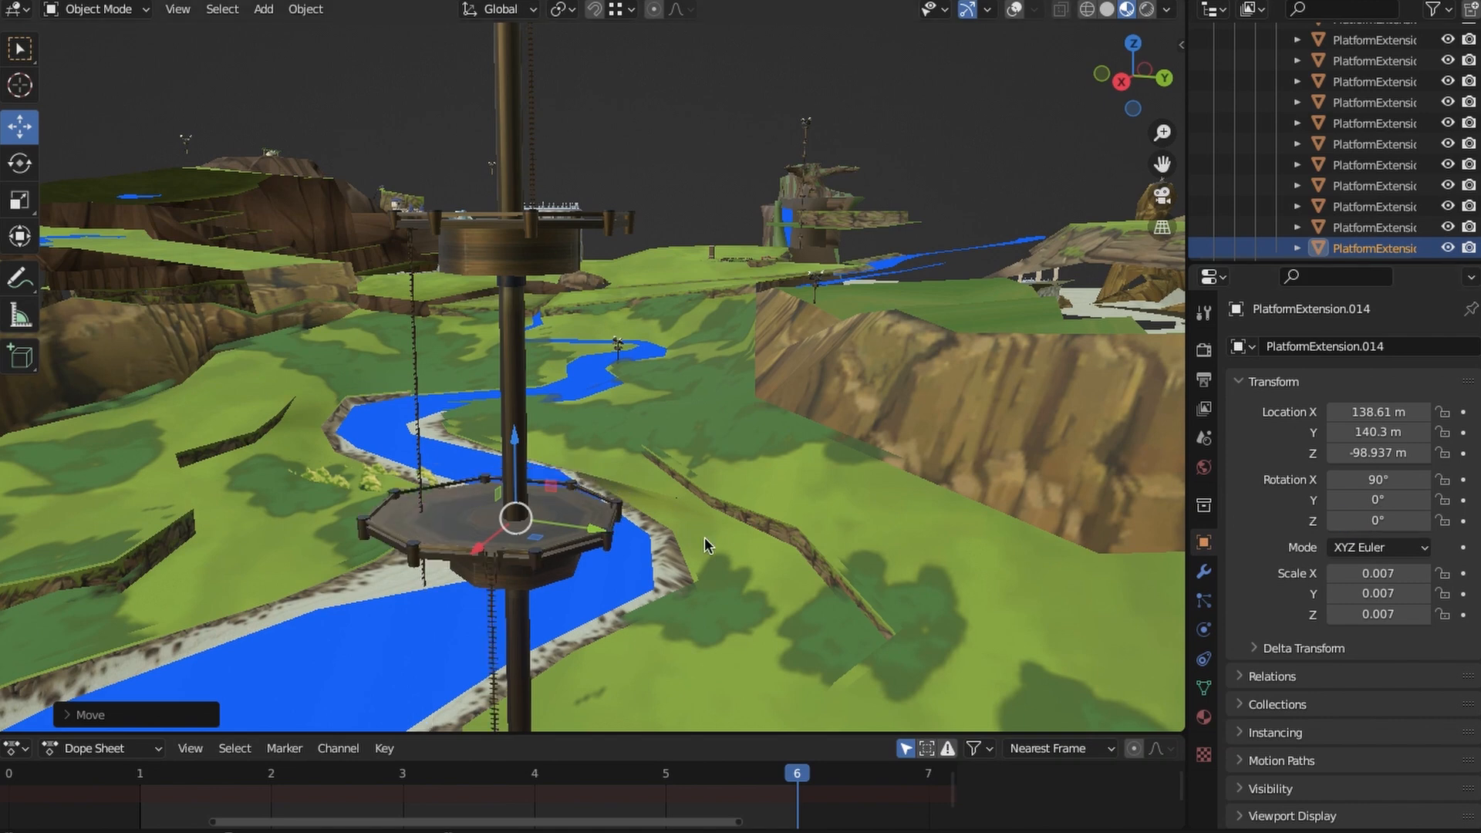
# Adjust PlatformExtension.014's height to about Z -102.24 m so its deck meets the pole above.
pyautogui.moveTo(705, 539); pyautogui.dragTo(807, 404, button='middle')
pyautogui.scroll(5, 575, 394)
pyautogui.moveTo(771, 347); pyautogui.dragTo(786, 224, button='middle')
pyautogui.moveTo(779, 90); pyautogui.dragTo(760, 292)
pyautogui.scroll(4, 633, 378)
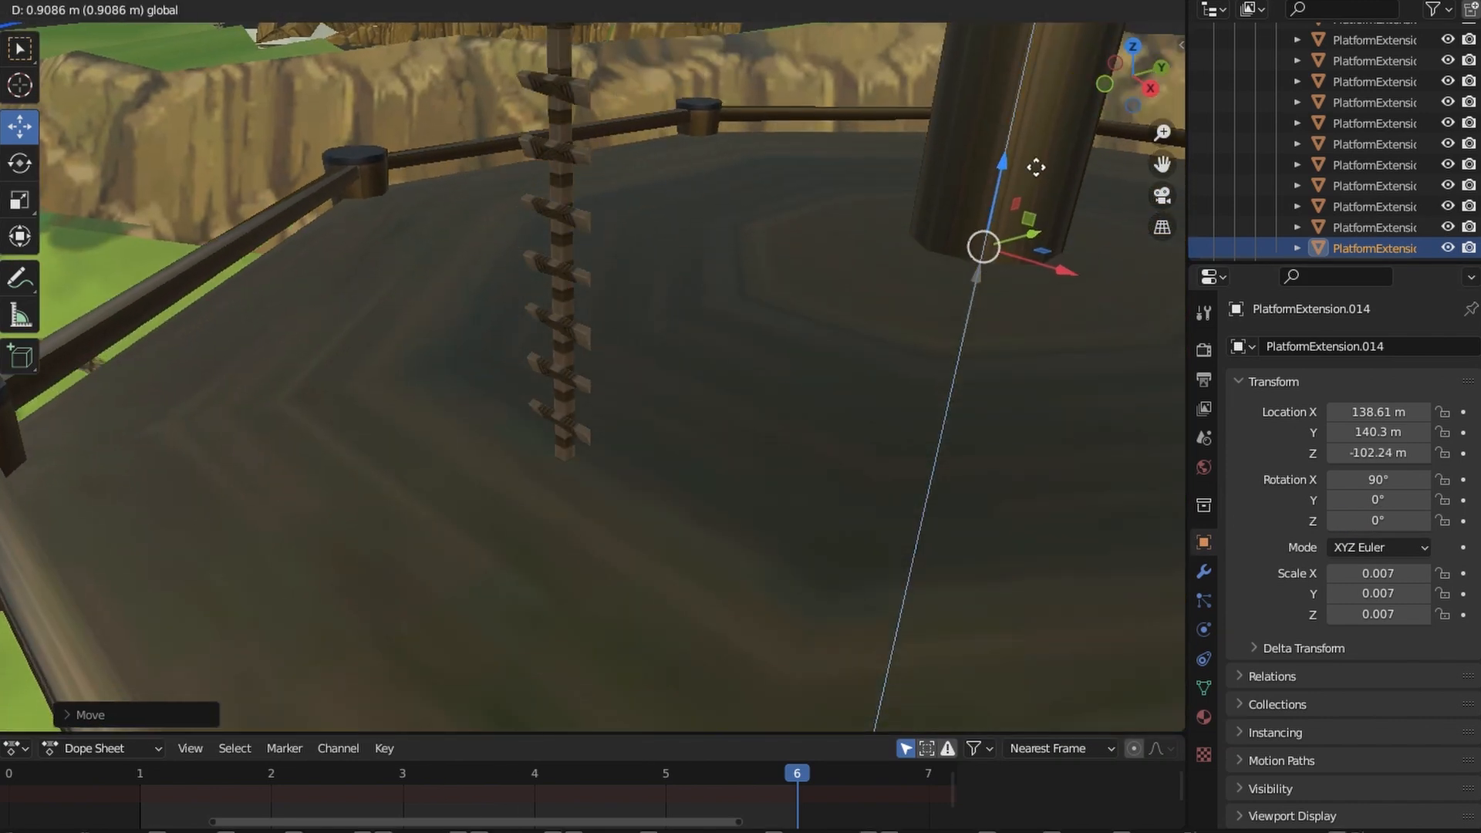
pyautogui.scroll(-7, 817, 463)
# Duplicate PlatformExtension.014, set the copy's Z rotation to 90°, and lower it to about Z -122.69 m.
pyautogui.moveTo(795, 489); pyautogui.dragTo(681, 476, button='middle')
pyautogui.click(1379, 521)
pyautogui.write('90')
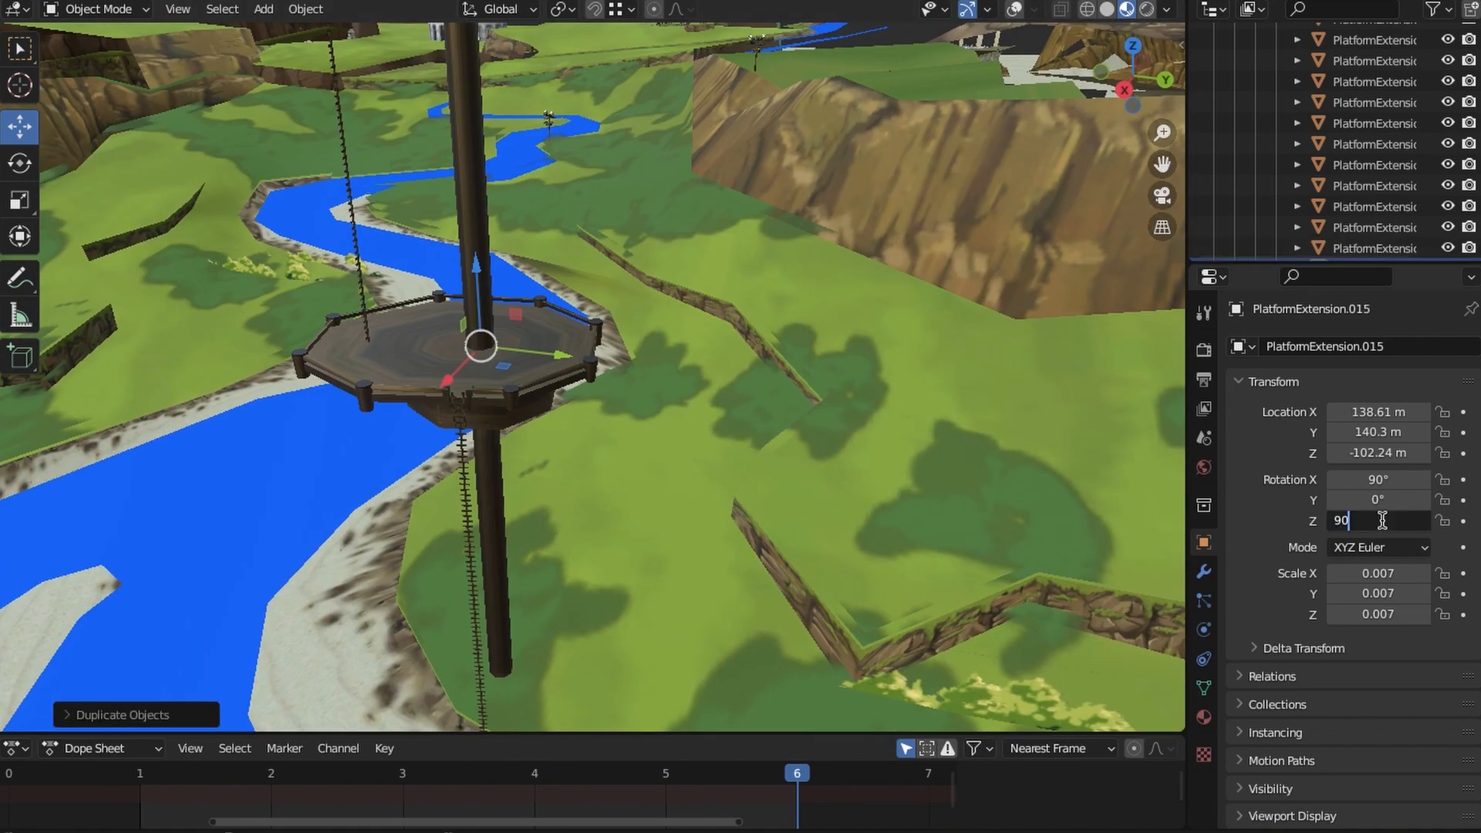
pyautogui.press('Return')
pyautogui.press('g')
pyautogui.press('z')
pyautogui.click(717, 463)
# Raise PlatformExtension.015 to about Z -118.47 m so its deck meets the pole above.
pyautogui.scroll(4, 742, 440)
pyautogui.moveTo(742, 440); pyautogui.dragTo(699, 386, button='middle')
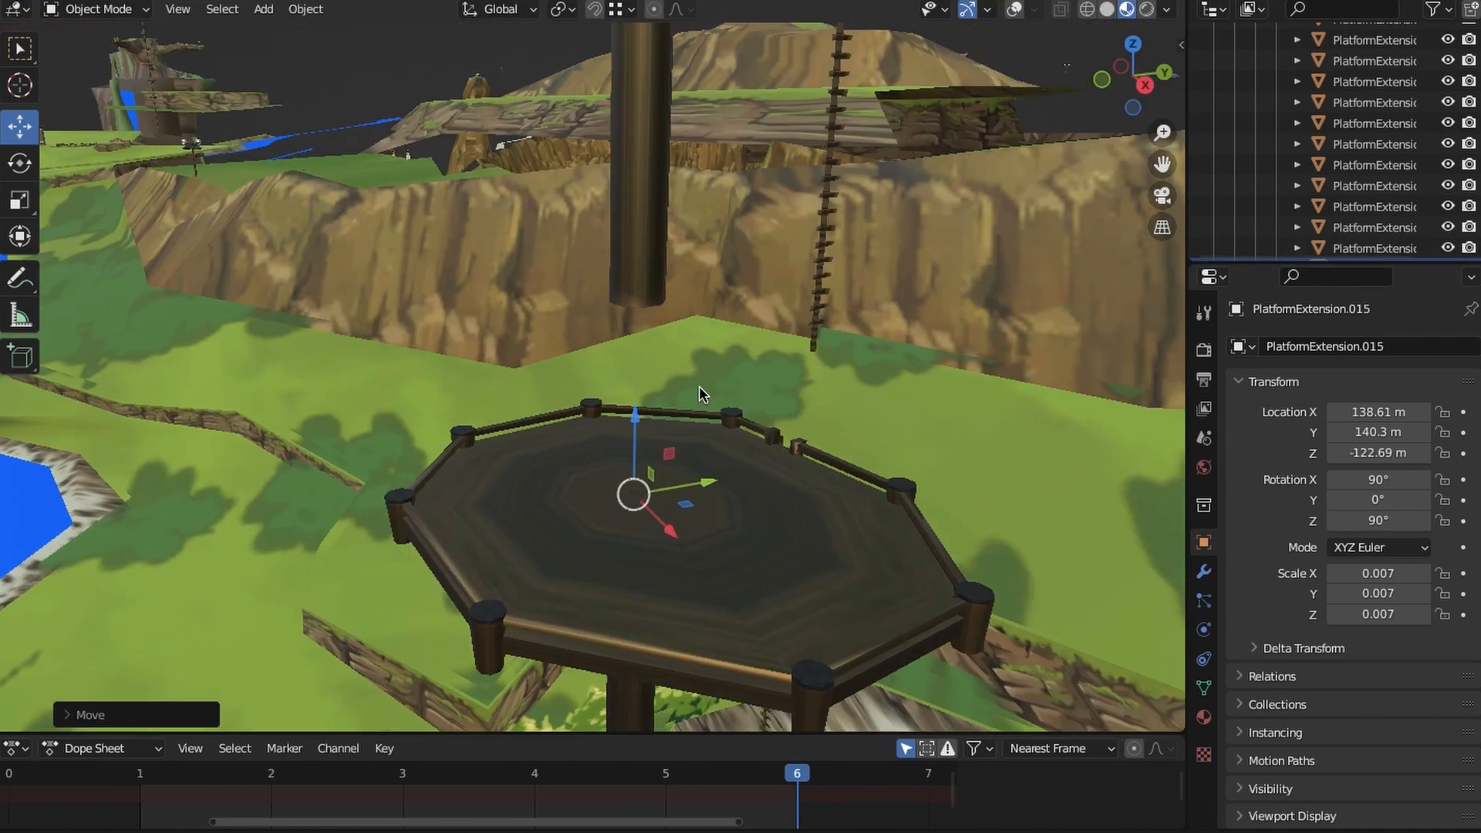
pyautogui.scroll(3, 699, 385)
pyautogui.press('g')
pyautogui.press('z')
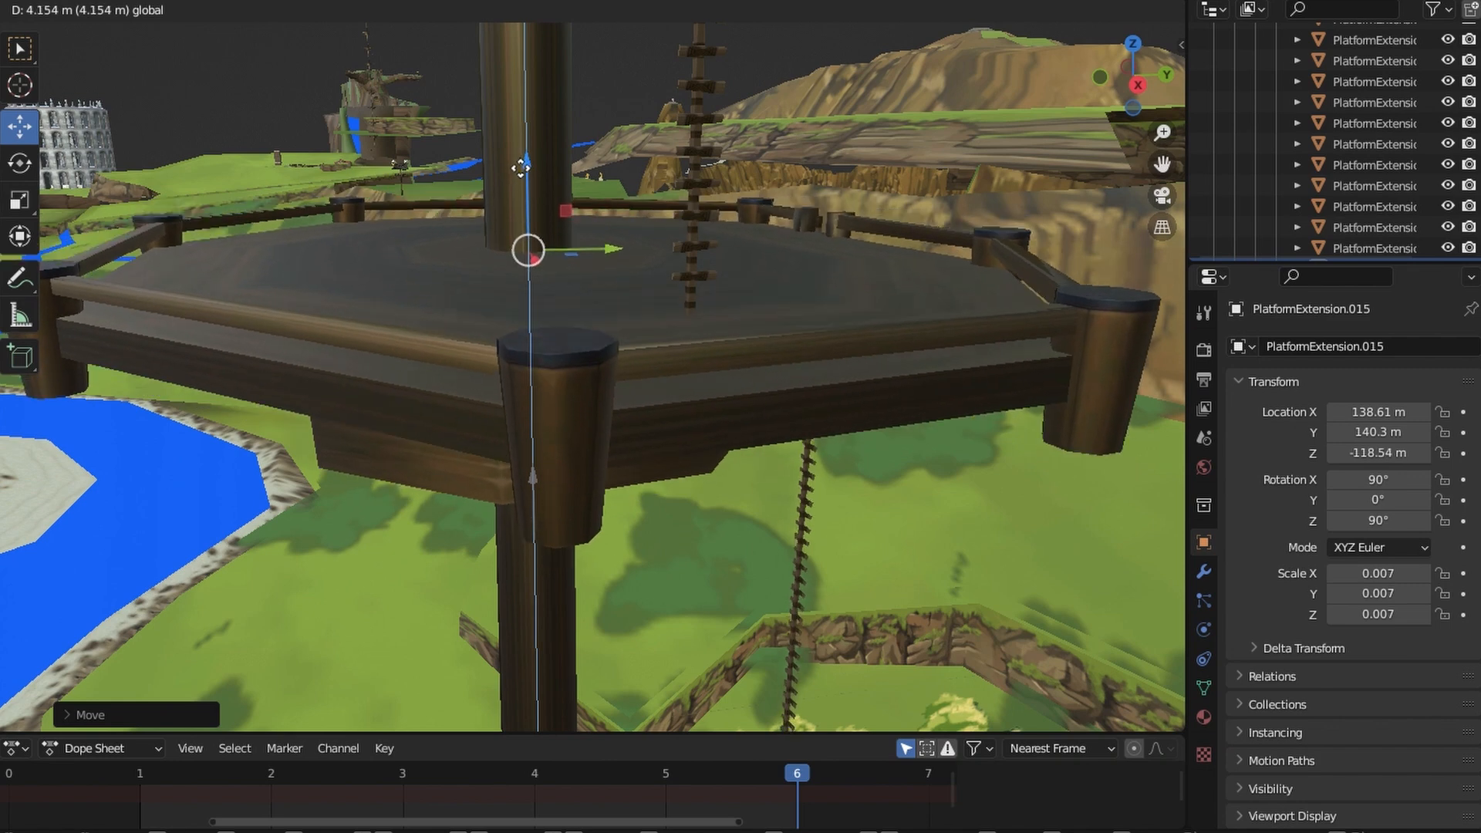
pyautogui.click(528, 160)
# Duplicate PlatformExtension.015, set the copy's Z rotation to 180°, and lower it to about Z -137.19 m.
pyautogui.scroll(-5, 730, 344)
pyautogui.hotkey('shift', 'd')
pyautogui.press('Escape')
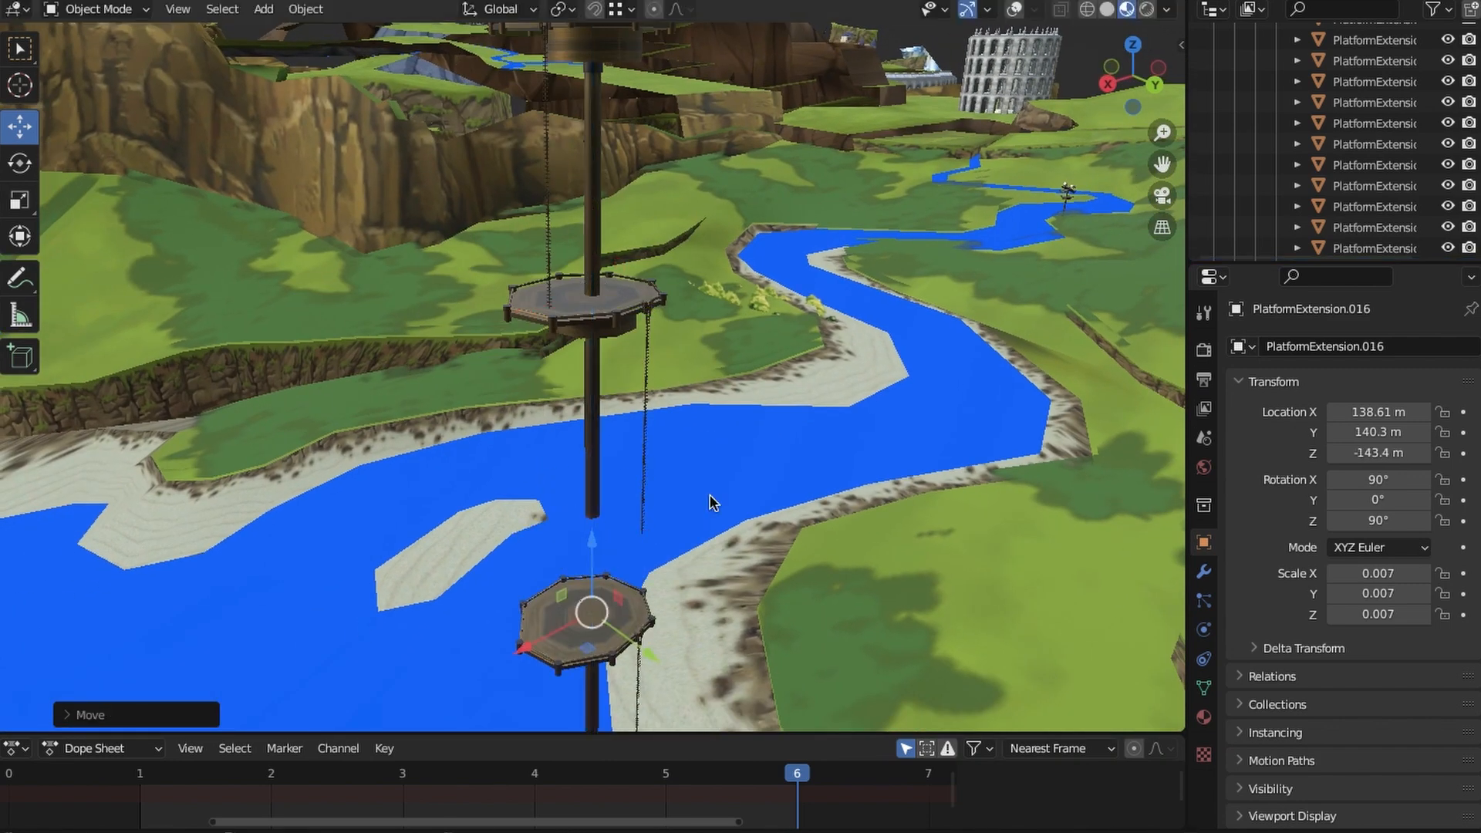
pyautogui.moveTo(710, 496); pyautogui.dragTo(663, 494, button='middle')
pyautogui.keyDown('shift'); pyautogui.moveTo(710, 496); pyautogui.dragTo(793, 309, button='middle'); pyautogui.keyUp('shift')
pyautogui.scroll(4, 793, 385)
pyautogui.keyDown('shift'); pyautogui.moveTo(871, 432); pyautogui.dragTo(686, 425, button='middle'); pyautogui.keyUp('shift')
pyautogui.scroll(2, 687, 425)
pyautogui.moveTo(654, 453); pyautogui.dragTo(666, 143)
pyautogui.keyDown('shift'); pyautogui.moveTo(666, 142); pyautogui.dragTo(582, 324, button='middle'); pyautogui.keyUp('shift')
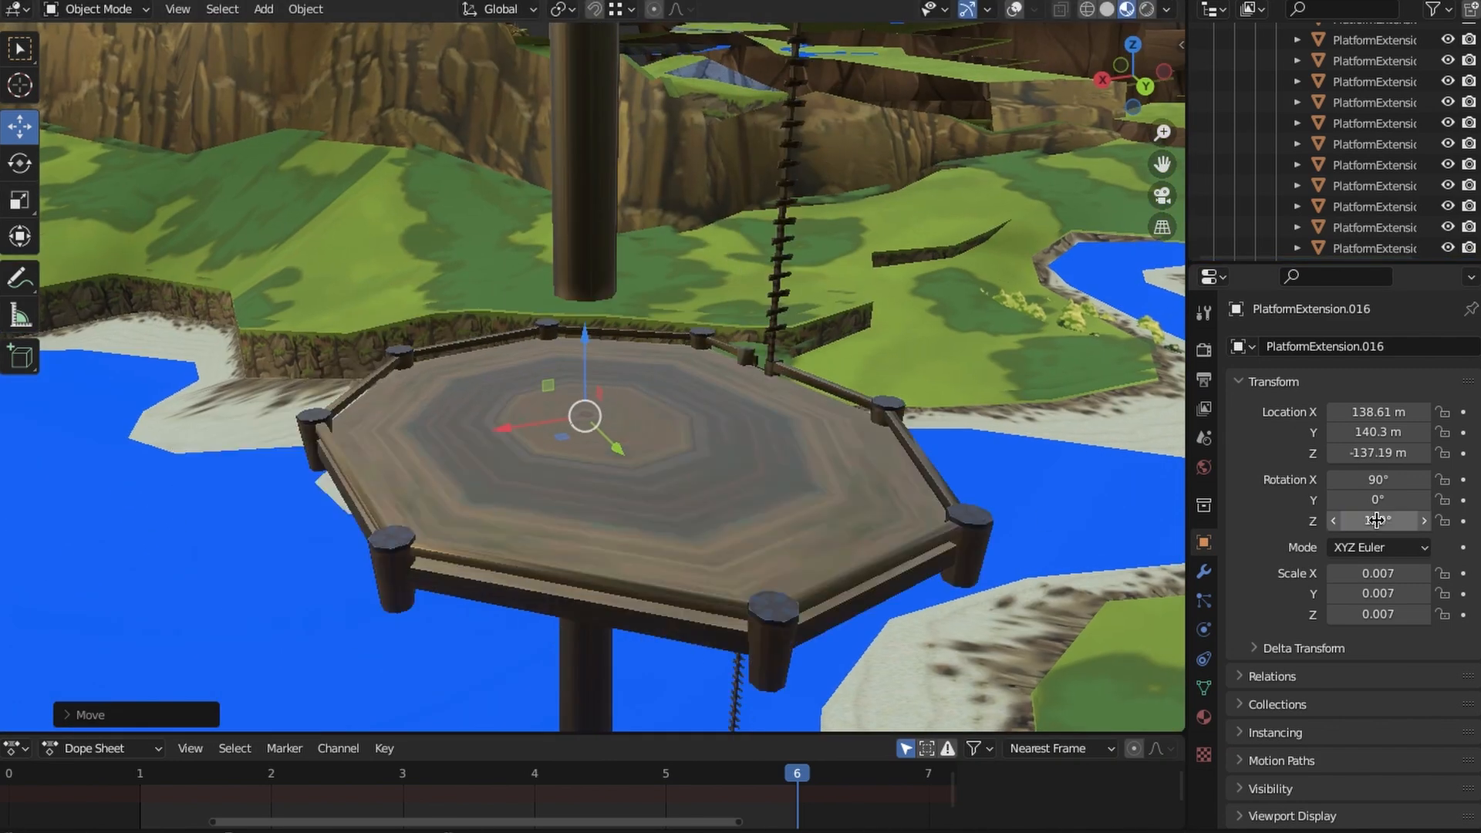
# Raise PlatformExtension.016 to about Z -134.7 m against the pole and ladder above.
pyautogui.scroll(2, 609, 401)
pyautogui.moveTo(609, 401); pyautogui.dragTo(540, 420, button='middle')
pyautogui.moveTo(649, 397); pyautogui.dragTo(647, 234)
pyautogui.scroll(-3, 756, 455)
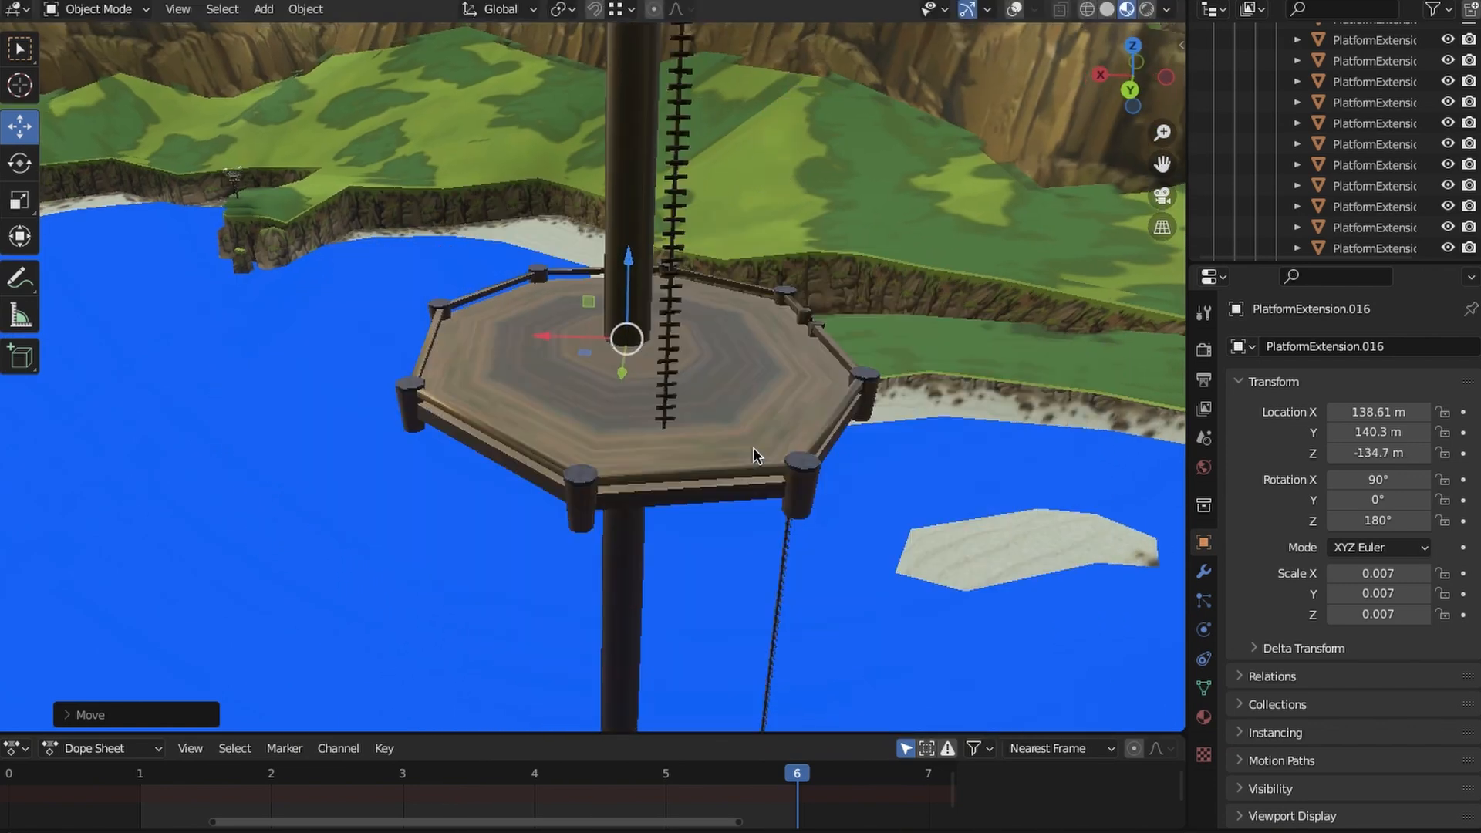
# Duplicate PlatformExtension.016, set the copy's Z rotation to 270°, and lower it to about Z -142.21 m.
pyautogui.scroll(-9, 753, 451)
pyautogui.moveTo(754, 451); pyautogui.dragTo(600, 387, button='middle')
pyautogui.scroll(4, 635, 412)
pyautogui.scroll(5, 733, 386)
pyautogui.hotkey('shift', 'd')
pyautogui.rightClick(600, 386)
pyautogui.moveTo(574, 285); pyautogui.dragTo(576, 694)
pyautogui.keyDown('shift'); pyautogui.moveTo(739, 436); pyautogui.dragTo(683, 223, button='middle'); pyautogui.keyUp('shift')
pyautogui.keyDown('shift'); pyautogui.moveTo(682, 432); pyautogui.dragTo(887, 239, button='middle'); pyautogui.keyUp('shift')
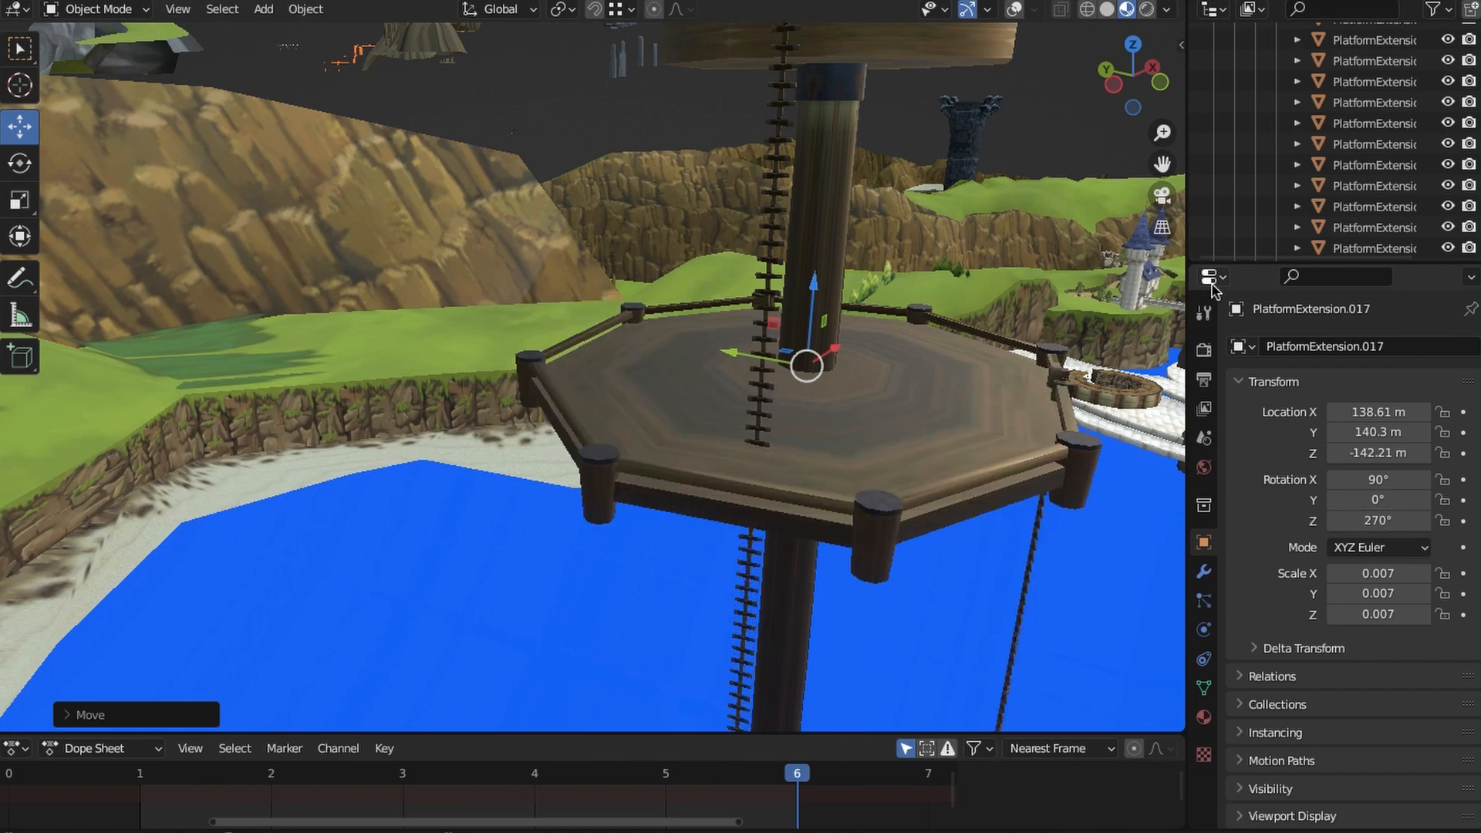
# Lower PlatformExtension.017 and fine-tune it to about Z -150.89 m so its deck meets the pole above.
pyautogui.moveTo(815, 305); pyautogui.dragTo(766, 334)
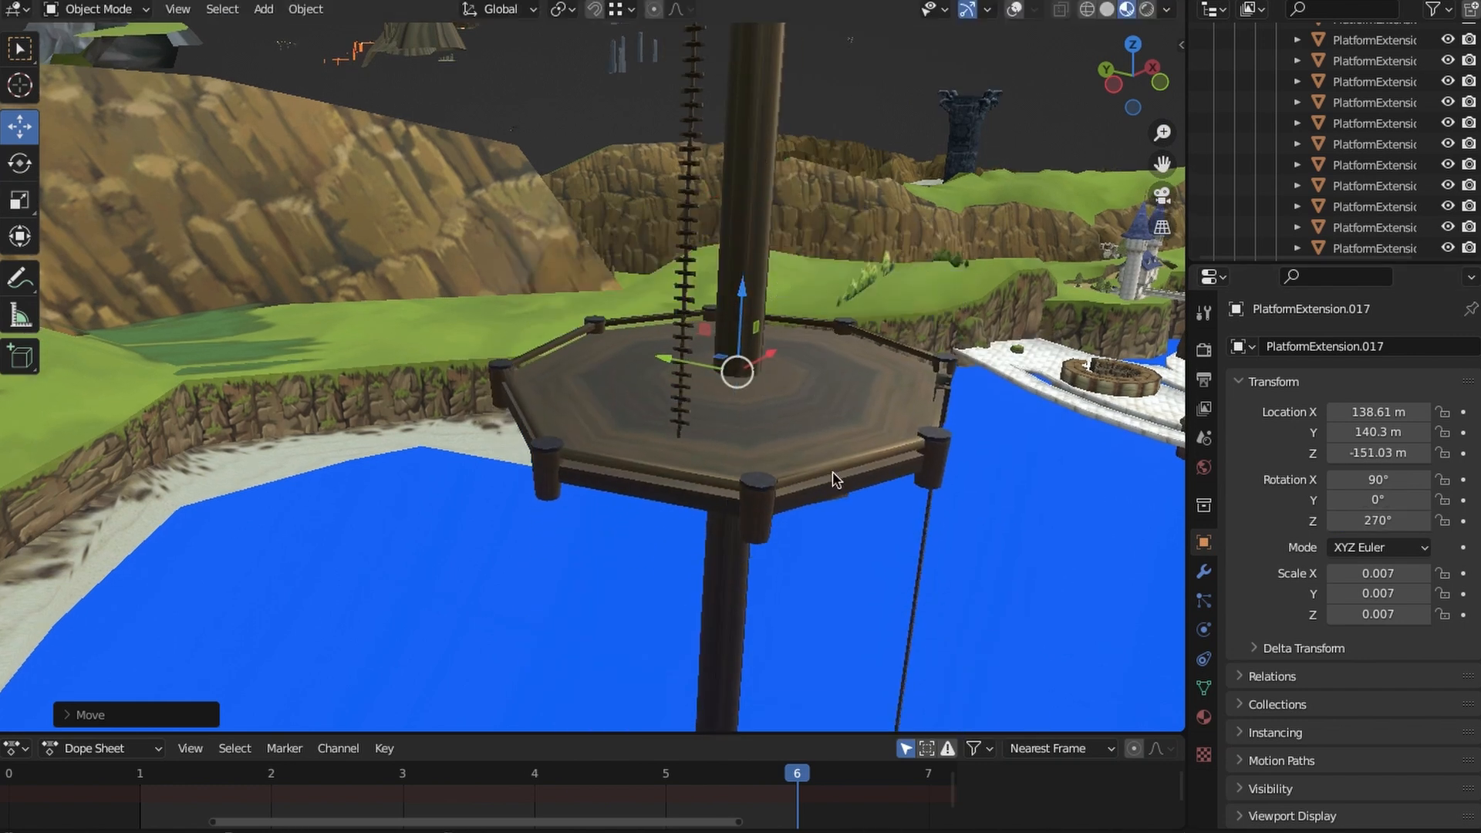
pyautogui.scroll(5, 825, 414)
pyautogui.keyDown('shift'); pyautogui.moveTo(780, 506); pyautogui.dragTo(601, 494, button='middle'); pyautogui.keyUp('shift')
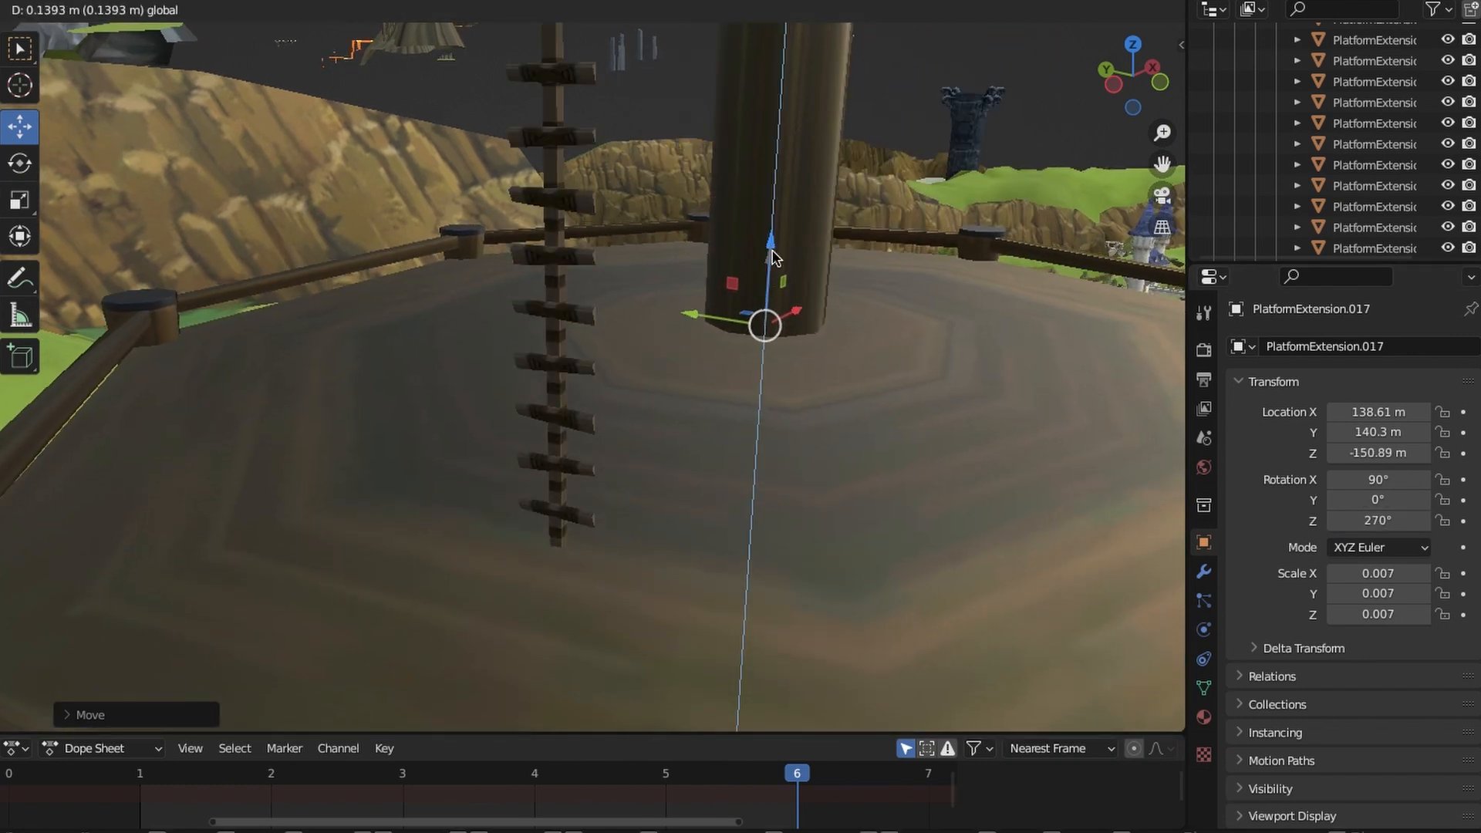
pyautogui.moveTo(772, 252); pyautogui.dragTo(772, 251)
# Duplicate PlatformExtension.017, set the copy's Z rotation to 0°, and lower it to about Z -167.09 m.
pyautogui.scroll(-10, 727, 488)
pyautogui.moveTo(727, 487); pyautogui.dragTo(705, 421, button='middle')
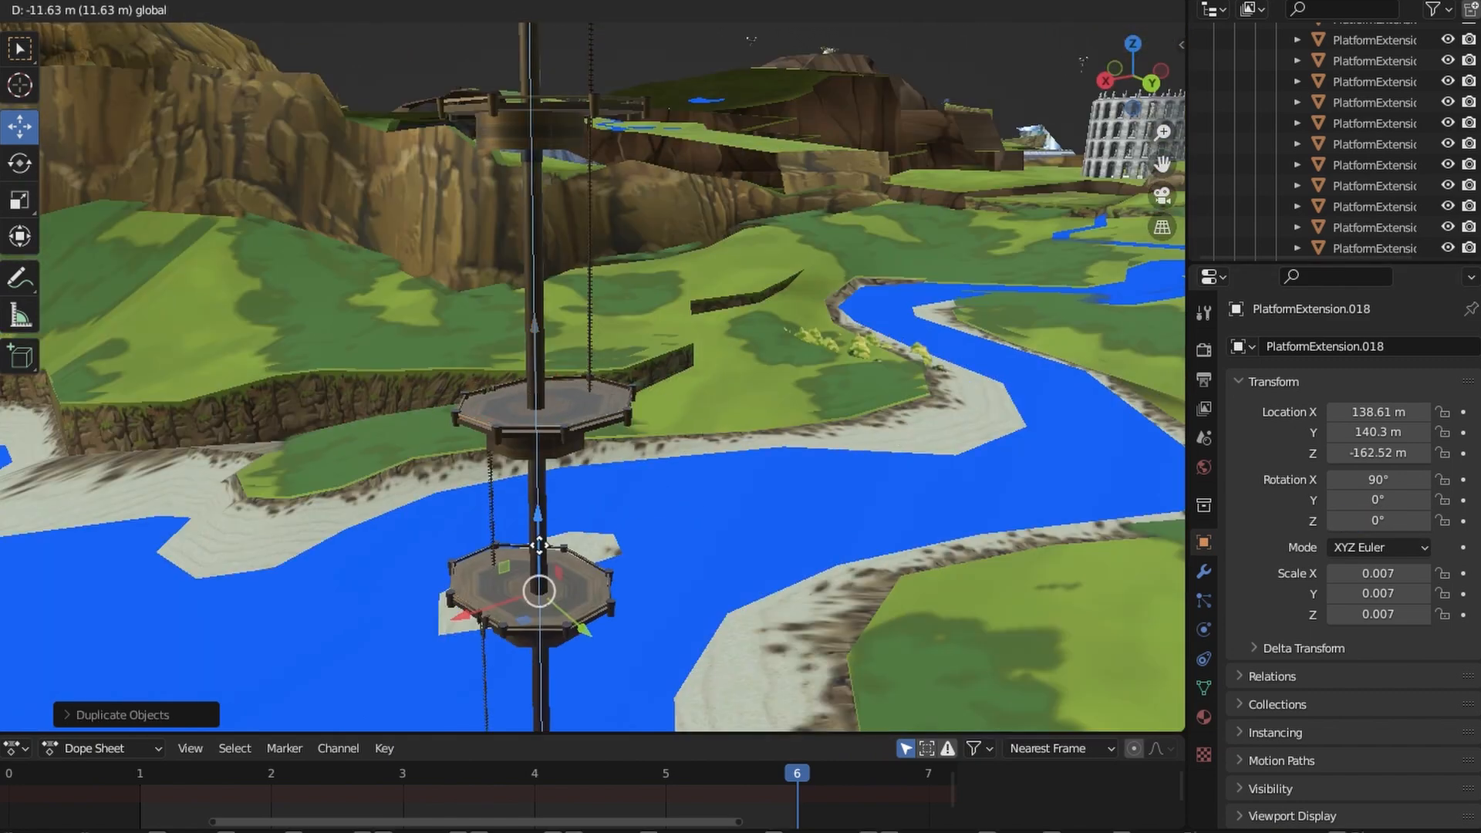
pyautogui.moveTo(539, 545); pyautogui.dragTo(542, 631)
pyautogui.moveTo(640, 370); pyautogui.dragTo(816, 378, button='middle')
pyautogui.scroll(6, 824, 254)
pyautogui.keyDown('shift'); pyautogui.moveTo(830, 154); pyautogui.dragTo(833, 357, button='middle'); pyautogui.keyUp('shift')
pyautogui.scroll(3, 833, 357)
pyautogui.keyDown('shift'); pyautogui.moveTo(586, 232); pyautogui.dragTo(816, 320, button='middle'); pyautogui.keyUp('shift')
pyautogui.scroll(2, 816, 320)
pyautogui.moveTo(812, 295); pyautogui.dragTo(816, 241)
# Duplicate the lowest four platform extensions together and lower the copied set until its first one is at about Z -182.89 m.
pyautogui.scroll(-14, 668, 517)
pyautogui.moveTo(668, 517); pyautogui.dragTo(684, 344, button='middle')
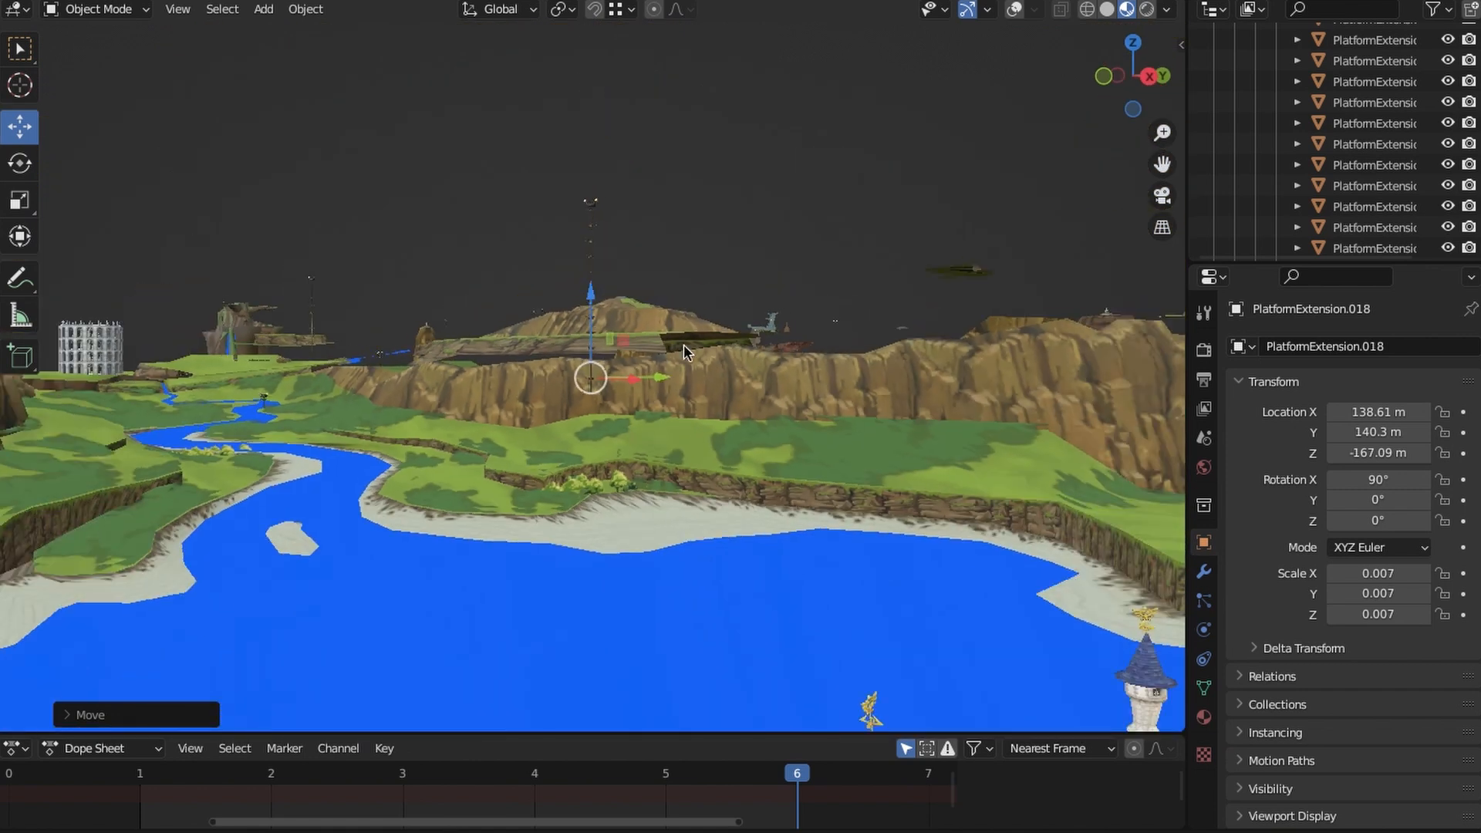
pyautogui.scroll(12, 682, 354)
pyautogui.keyDown('shift'); pyautogui.moveTo(741, 529); pyautogui.dragTo(751, 345, button='middle'); pyautogui.keyUp('shift')
pyautogui.moveTo(1367, 224); pyautogui.dragTo(1373, 156, button='middle')
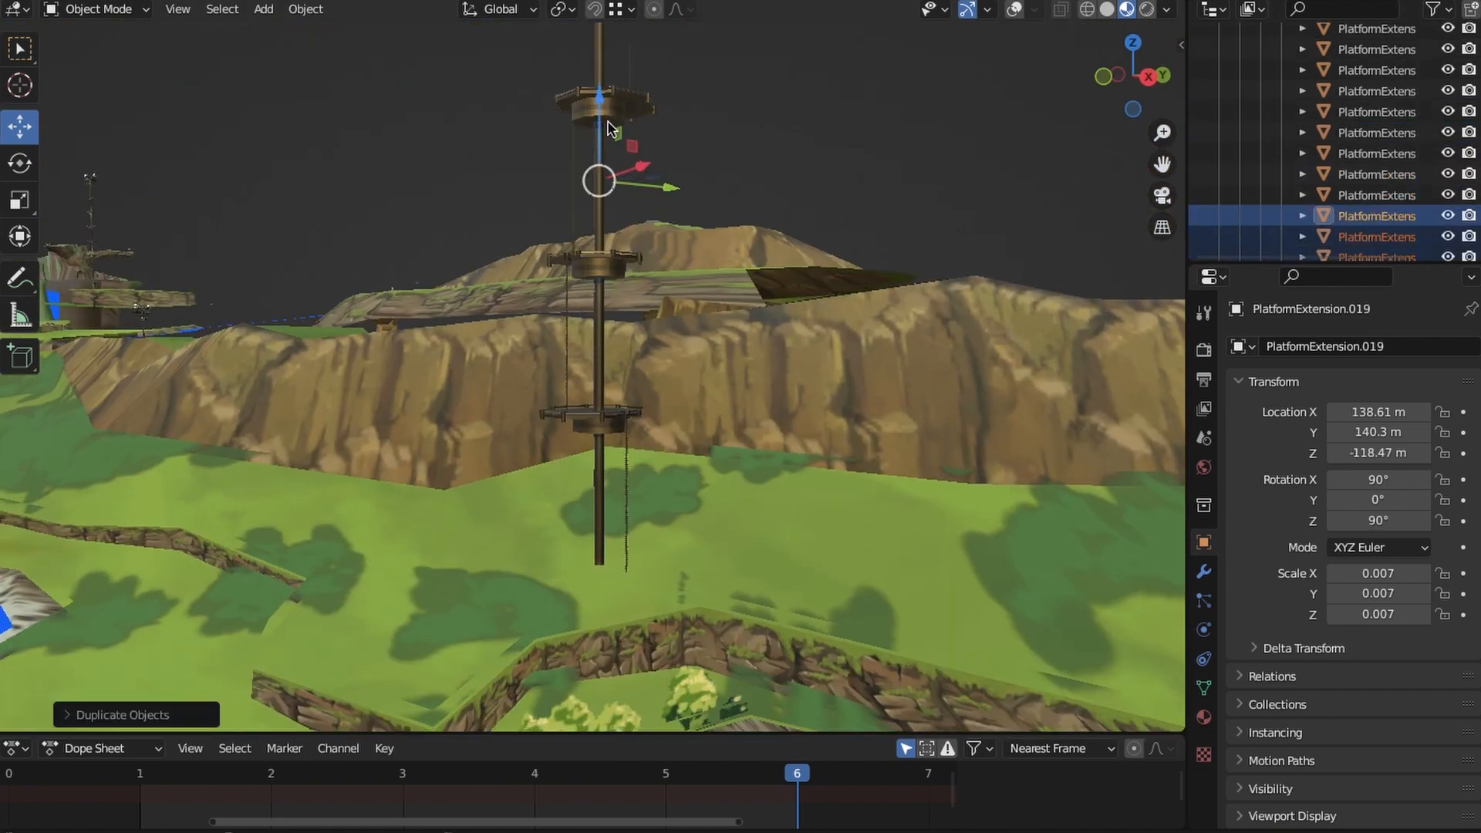
pyautogui.moveTo(618, 596); pyautogui.dragTo(619, 625)
pyautogui.moveTo(746, 505); pyautogui.dragTo(747, 555, button='middle')
pyautogui.keyDown('shift'); pyautogui.moveTo(747, 556); pyautogui.dragTo(767, 302, button='middle'); pyautogui.keyUp('shift')
pyautogui.scroll(4, 766, 302)
pyautogui.moveTo(644, 391); pyautogui.dragTo(639, 502)
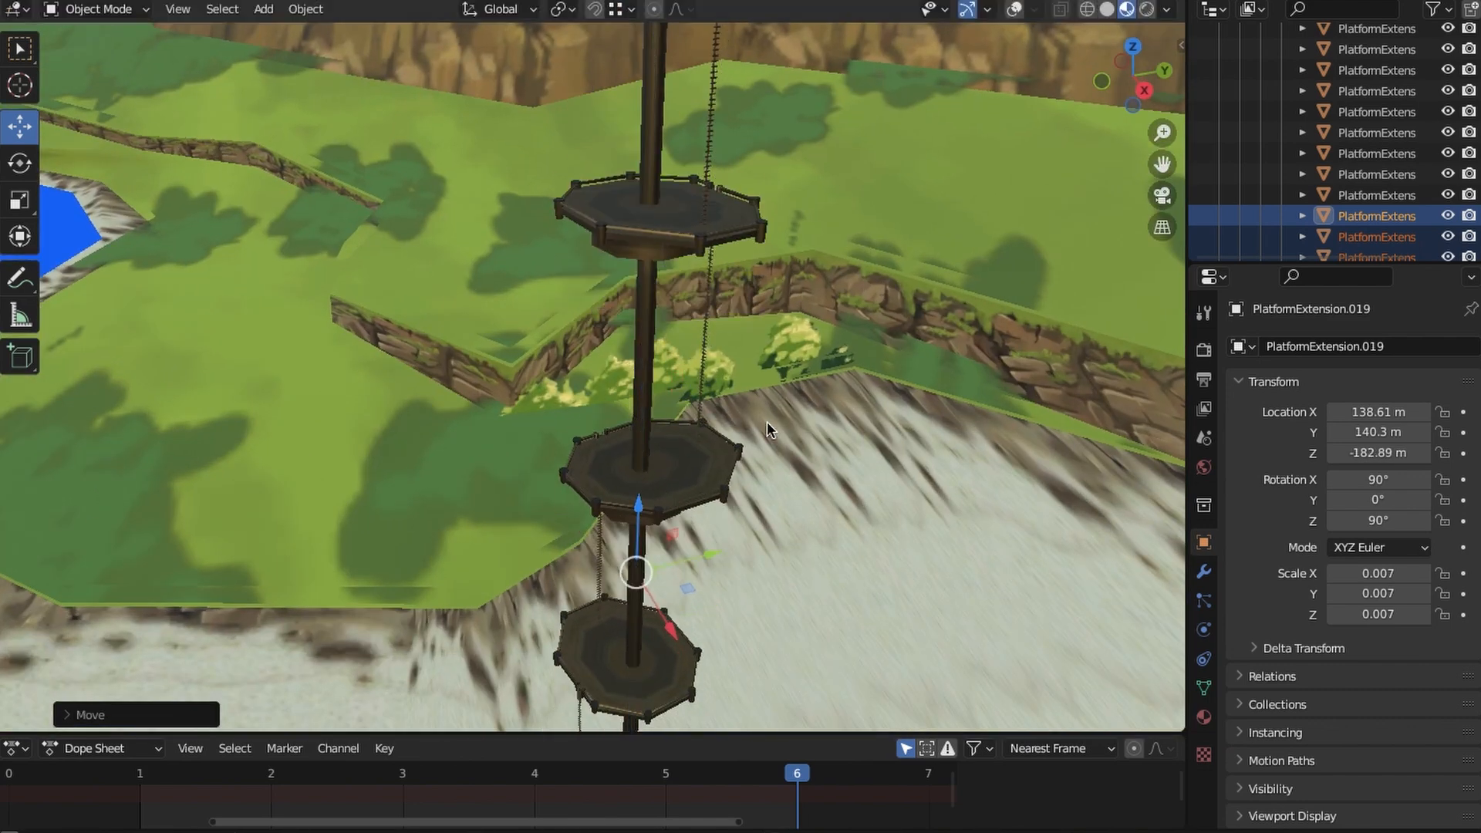
# Fine-tune the copied set's height so PlatformExtension.019 sits at about Z -183.27 m under the pole above.
pyautogui.moveTo(766, 424); pyautogui.dragTo(677, 440, button='middle')
pyautogui.scroll(4, 677, 439)
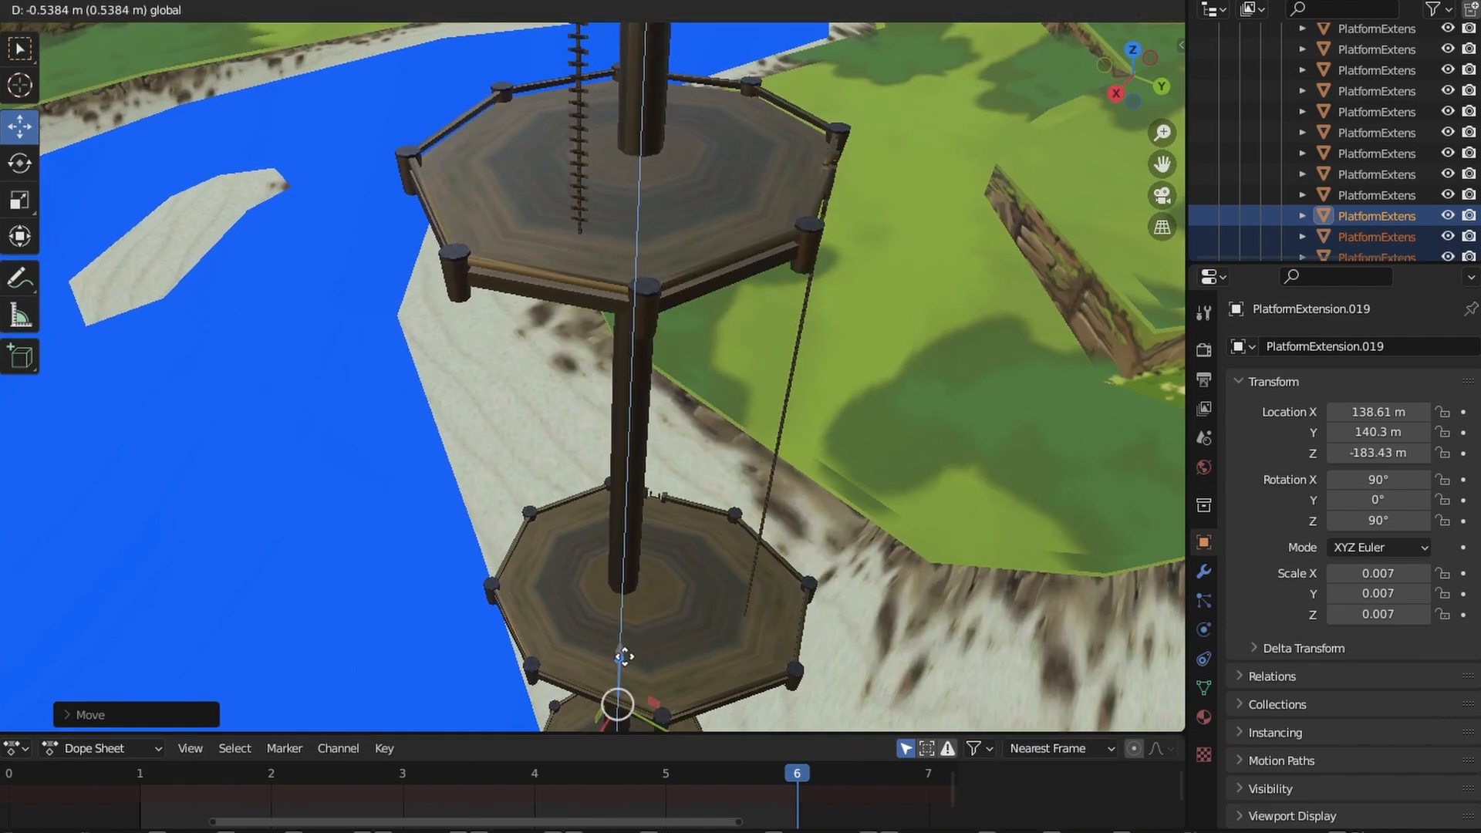
pyautogui.scroll(-4, 624, 655)
pyautogui.moveTo(624, 655); pyautogui.dragTo(759, 494, button='middle')
pyautogui.keyDown('shift'); pyautogui.moveTo(760, 494); pyautogui.dragTo(765, 353, button='middle'); pyautogui.keyUp('shift')
# Duplicate the four extensions starting with PlatformExtension.019 and lower the new set until its first one is at about Z -248.17 m.
pyautogui.scroll(-5, 765, 354)
pyautogui.scroll(2, 724, 238)
pyautogui.hotkey('shift', 'd')
pyautogui.rightClick(723, 238)
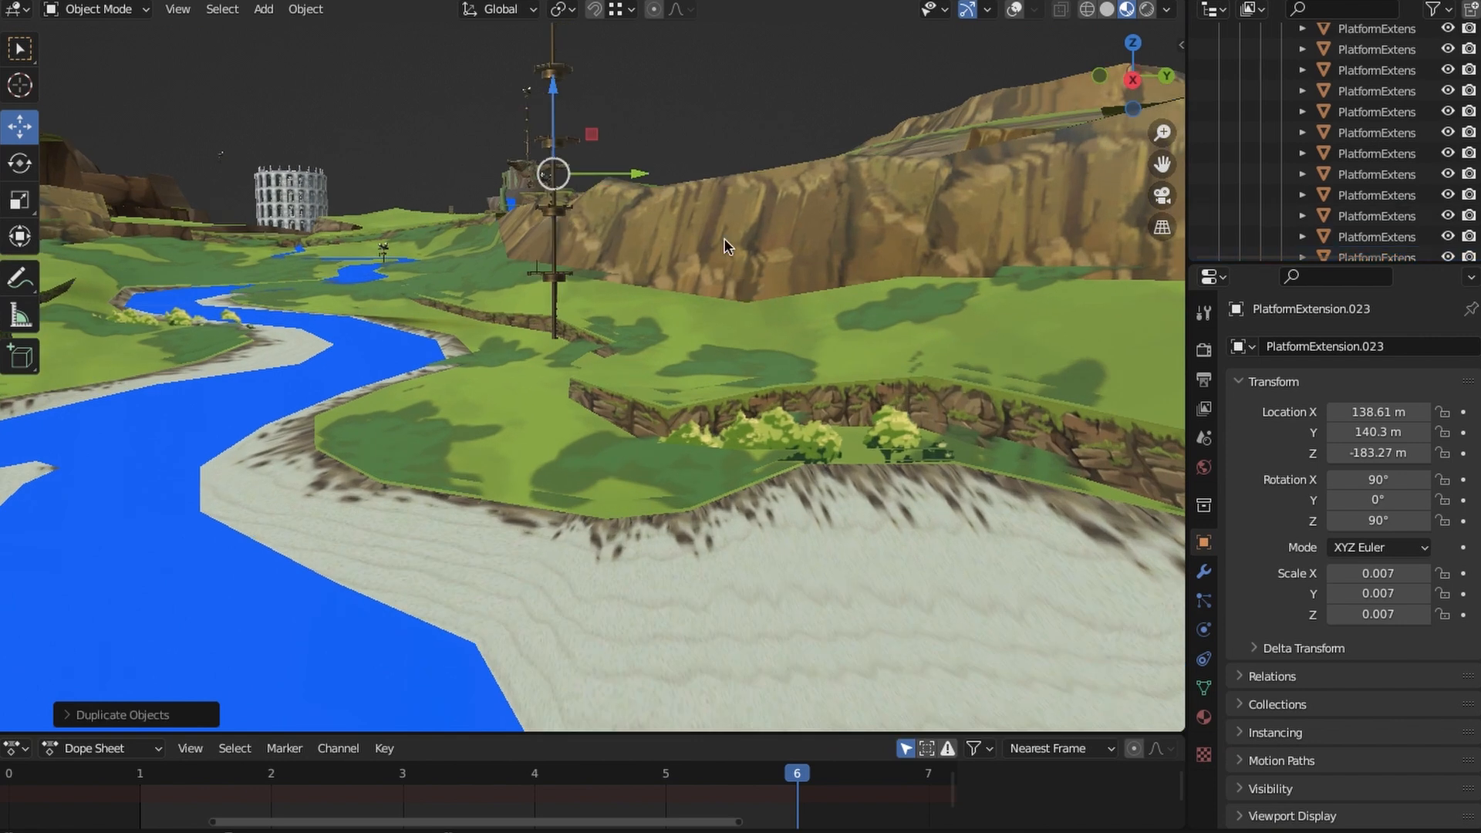
pyautogui.moveTo(592, 418); pyautogui.dragTo(593, 308)
pyautogui.moveTo(593, 309); pyautogui.dragTo(655, 401, button='middle')
pyautogui.scroll(4, 671, 370)
pyautogui.keyDown('shift'); pyautogui.moveTo(771, 294); pyautogui.dragTo(820, 400, button='middle'); pyautogui.keyUp('shift')
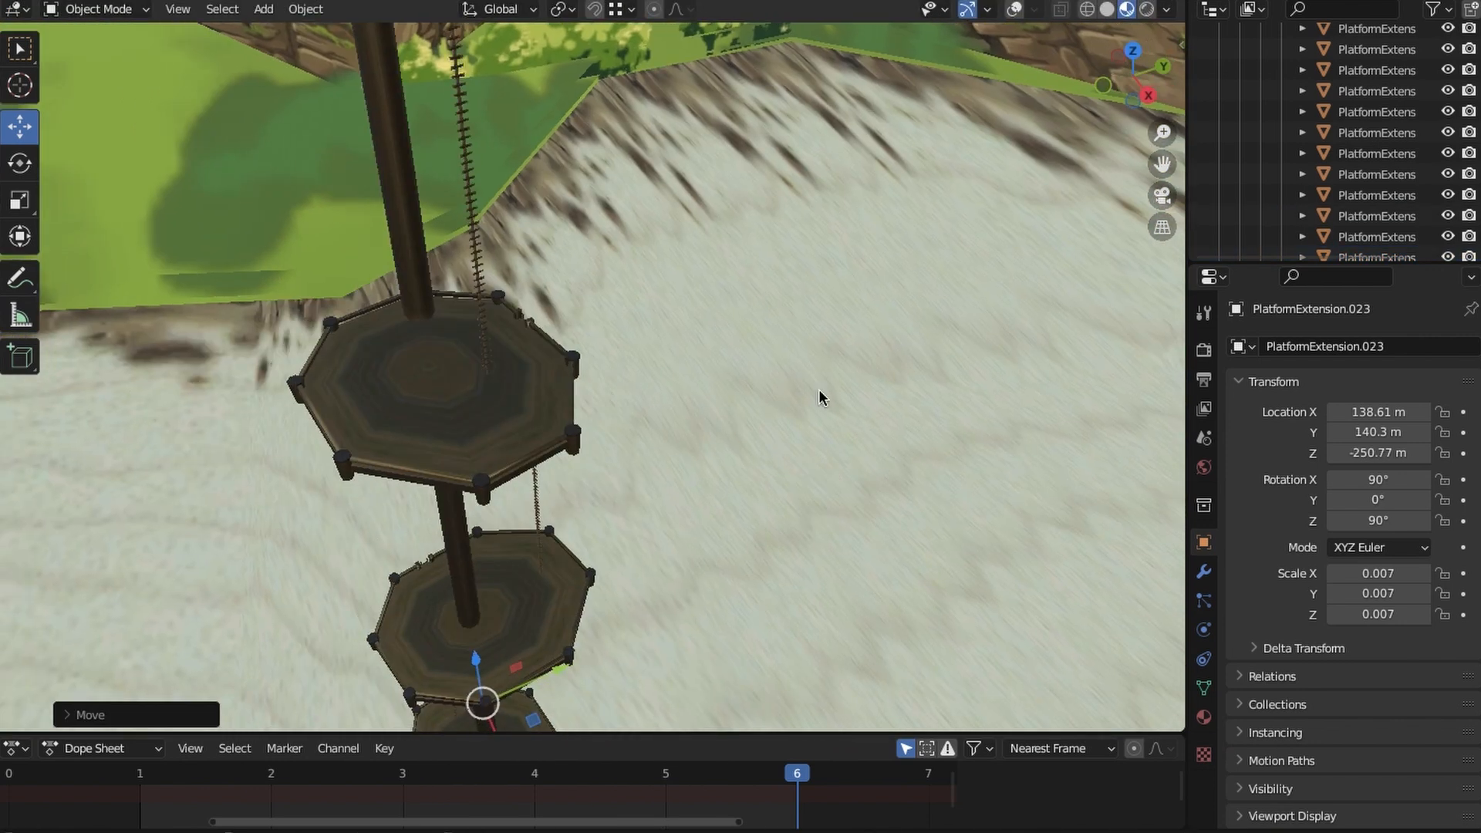
pyautogui.scroll(2, 819, 400)
pyautogui.moveTo(483, 667); pyautogui.dragTo(481, 640)
pyautogui.moveTo(524, 571); pyautogui.dragTo(673, 527, button='middle')
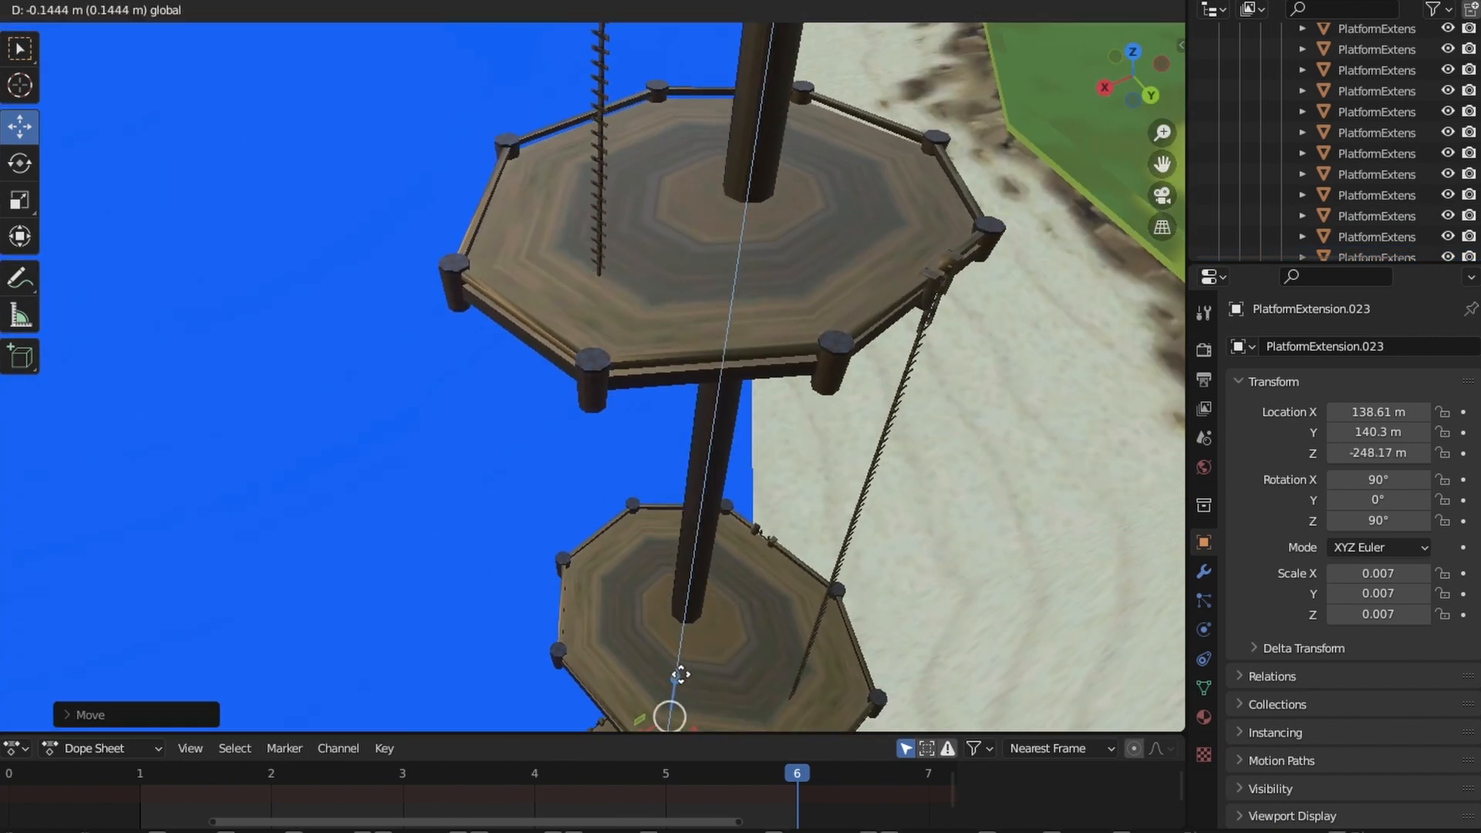
# Duplicate the set starting with PlatformExtension.023 and lower the copies beneath it to continue the tower downward.
pyautogui.moveTo(640, 438); pyautogui.dragTo(751, 408, button='middle')
pyautogui.scroll(-6, 655, 583)
pyautogui.scroll(3, 726, 475)
pyautogui.moveTo(613, 471); pyautogui.dragTo(614, 574)
# Delete the lowest platform extension, located at the tower's base beneath the water surface.
pyautogui.moveTo(670, 323); pyautogui.dragTo(669, 439, button='middle')
pyautogui.scroll(-8, 666, 464)
pyautogui.click(593, 468)
pyautogui.press('Delete')
pyautogui.scroll(-4, 714, 362)
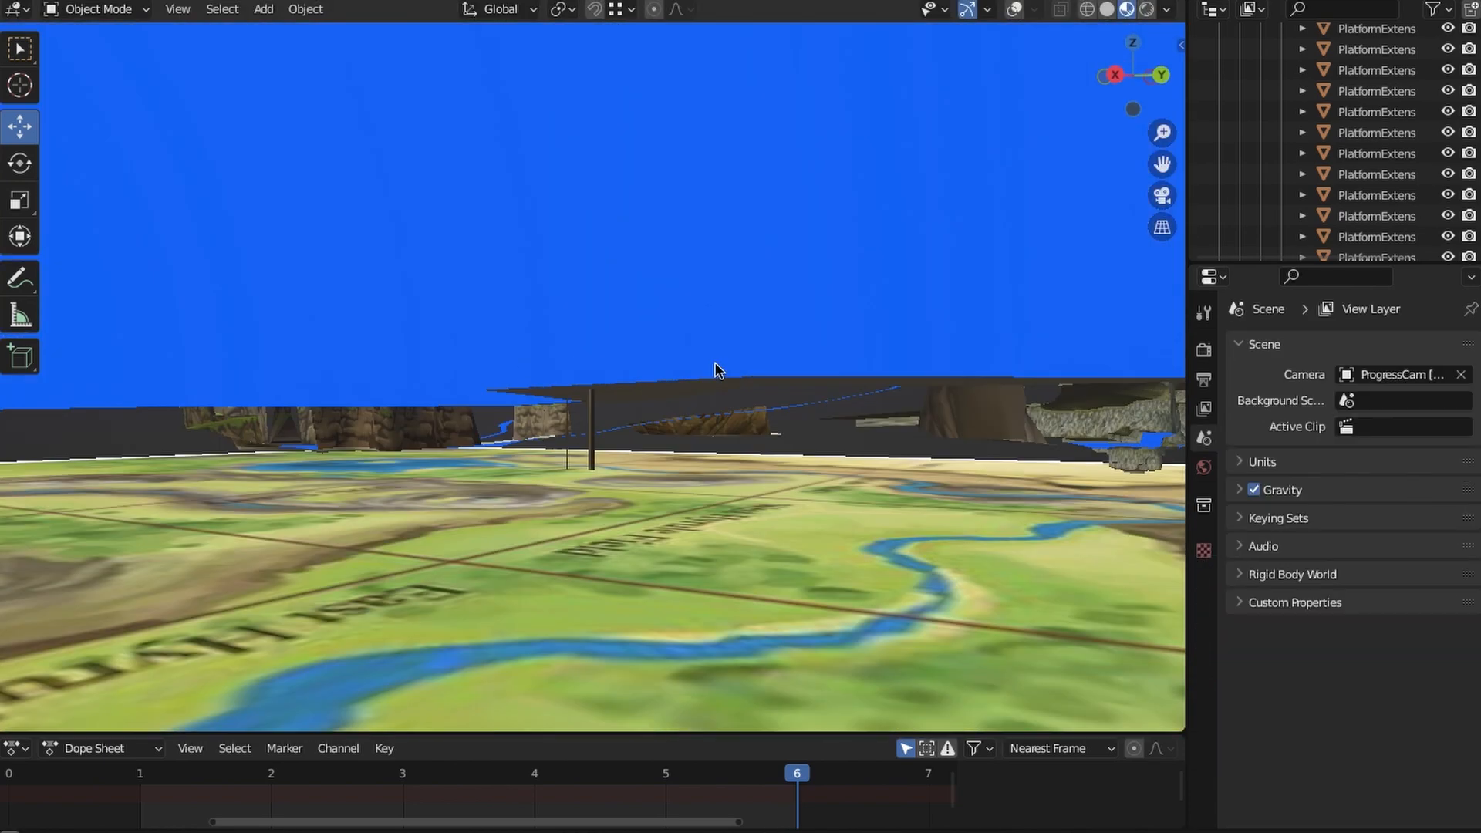
# Examine the extended tower over its full length, from its base up to the view from the castle.
pyautogui.scroll(8, 714, 362)
pyautogui.moveTo(714, 362); pyautogui.dragTo(463, 327, button='middle')
pyautogui.scroll(4, 723, 375)
pyautogui.scroll(-10, 643, 350)
pyautogui.click(19, 53)
pyautogui.moveTo(647, 324); pyautogui.dragTo(779, 240, button='middle')
pyautogui.scroll(-3, 701, 403)
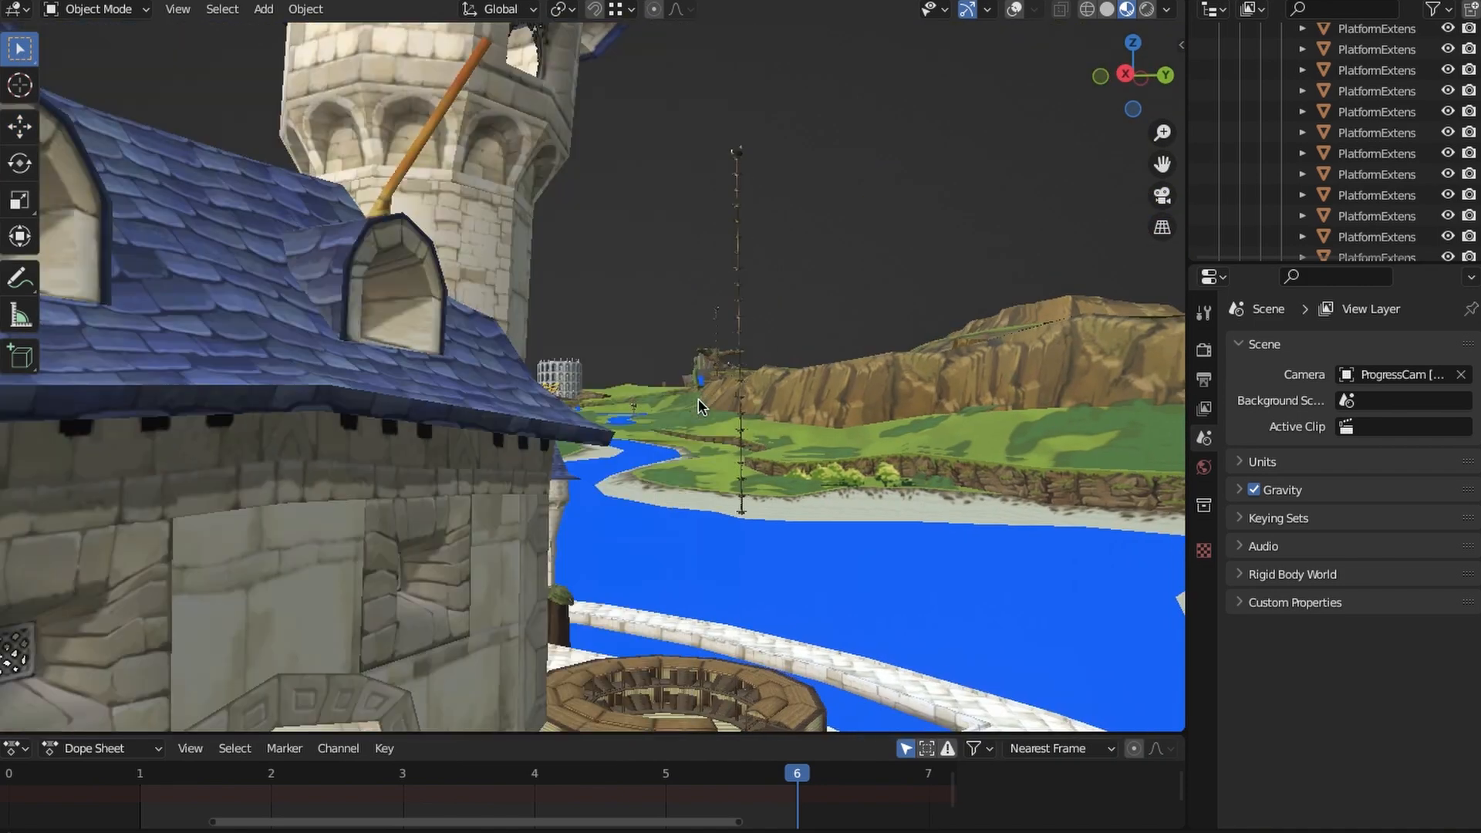
pyautogui.scroll(3, 696, 402)
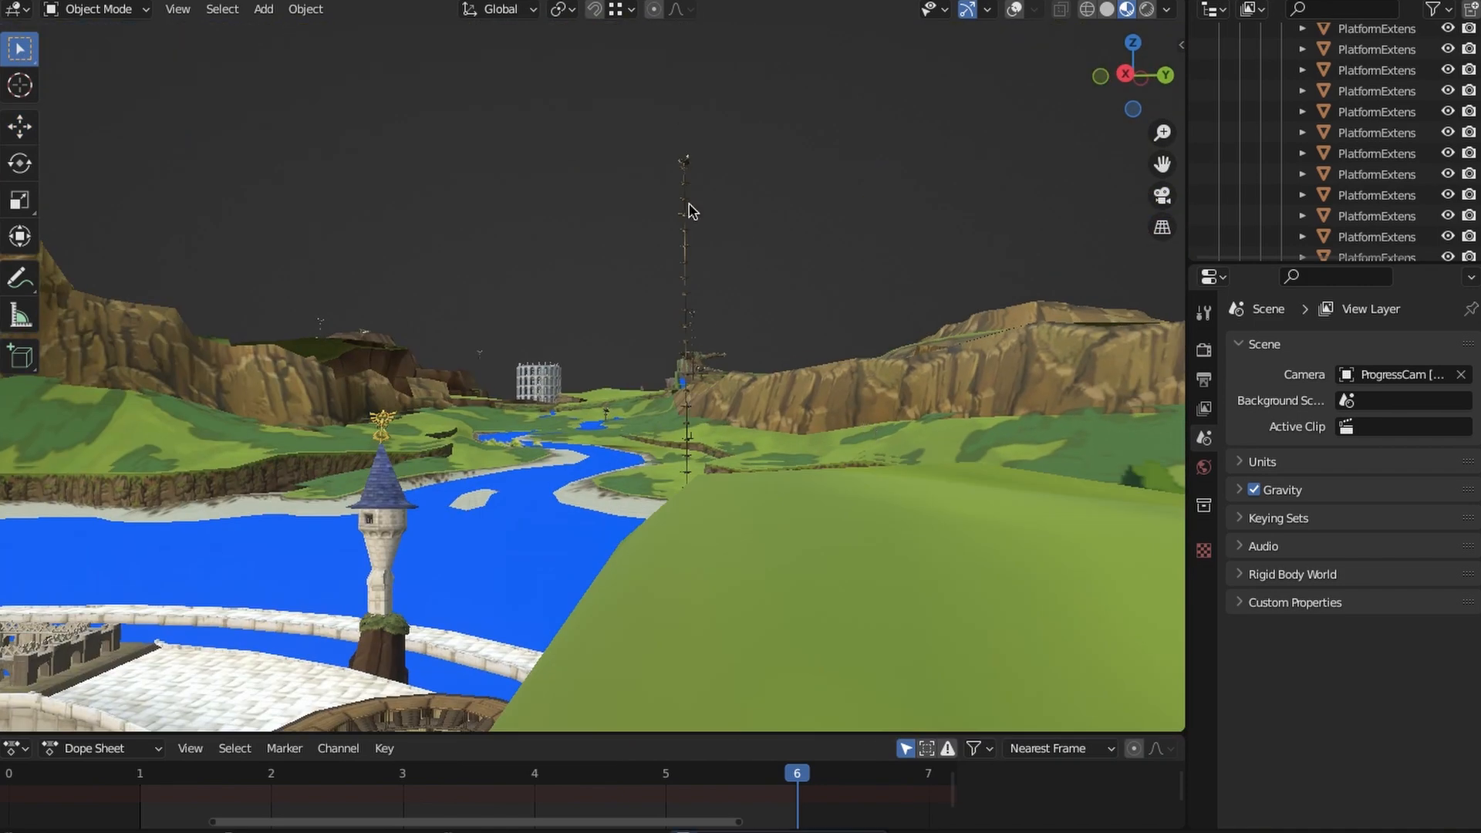
# Activate the Move tool and check where Platform.020 and Platform.022 stand on the map.
pyautogui.click(682, 235)
pyautogui.hotkey('shift', 'space')
pyautogui.press('g')
pyautogui.scroll(-5, 678, 235)
pyautogui.moveTo(679, 235); pyautogui.dragTo(802, 317, button='middle')
pyautogui.scroll(4, 771, 540)
pyautogui.moveTo(771, 540); pyautogui.dragTo(1022, 493, button='middle')
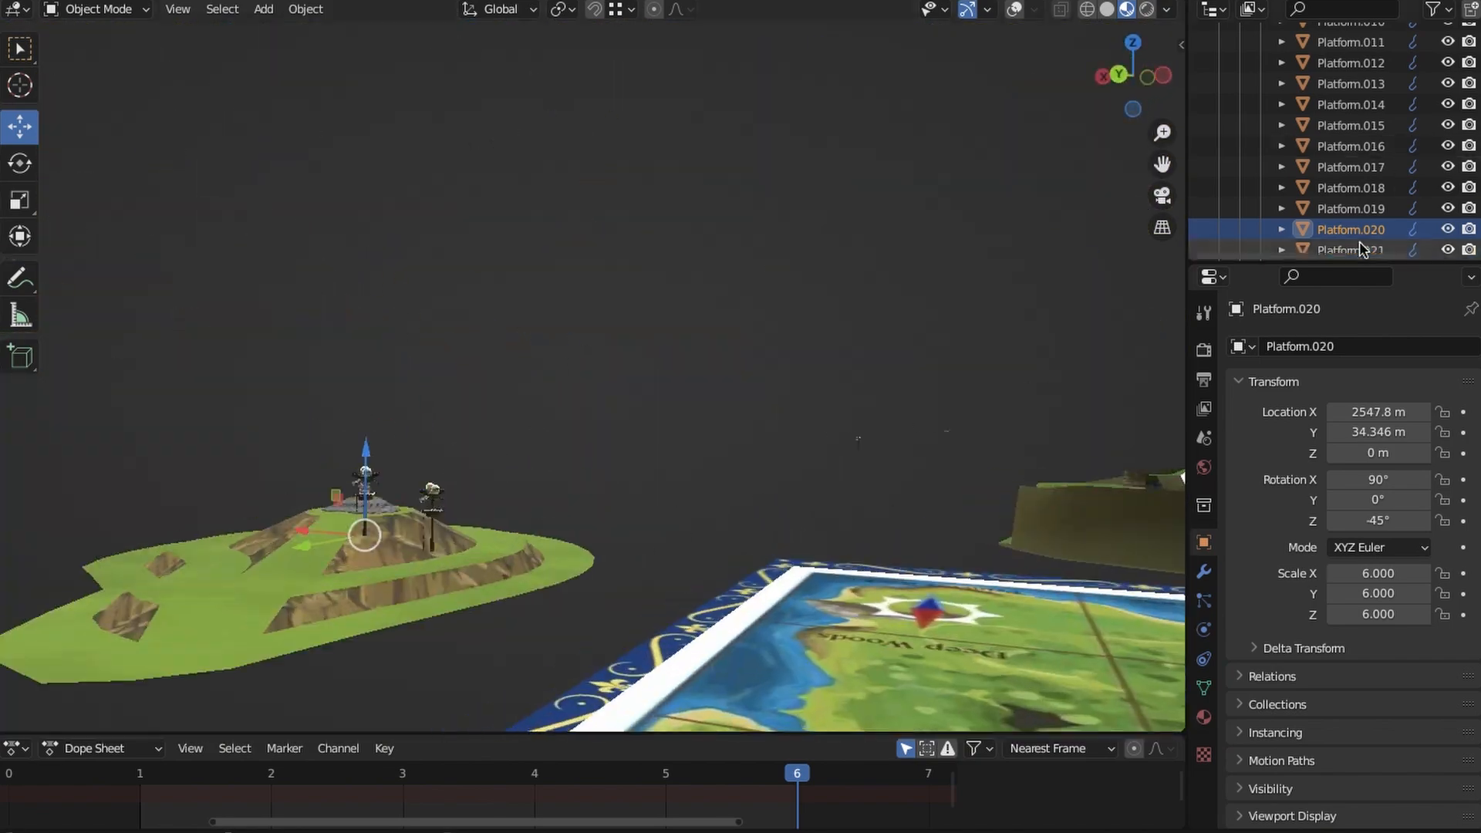
pyautogui.click(1386, 170)
pyautogui.moveTo(1019, 266); pyautogui.dragTo(433, 344, button='middle')
pyautogui.scroll(-6, 856, 359)
pyautogui.scroll(-3, 897, 435)
pyautogui.scroll(6, 617, 393)
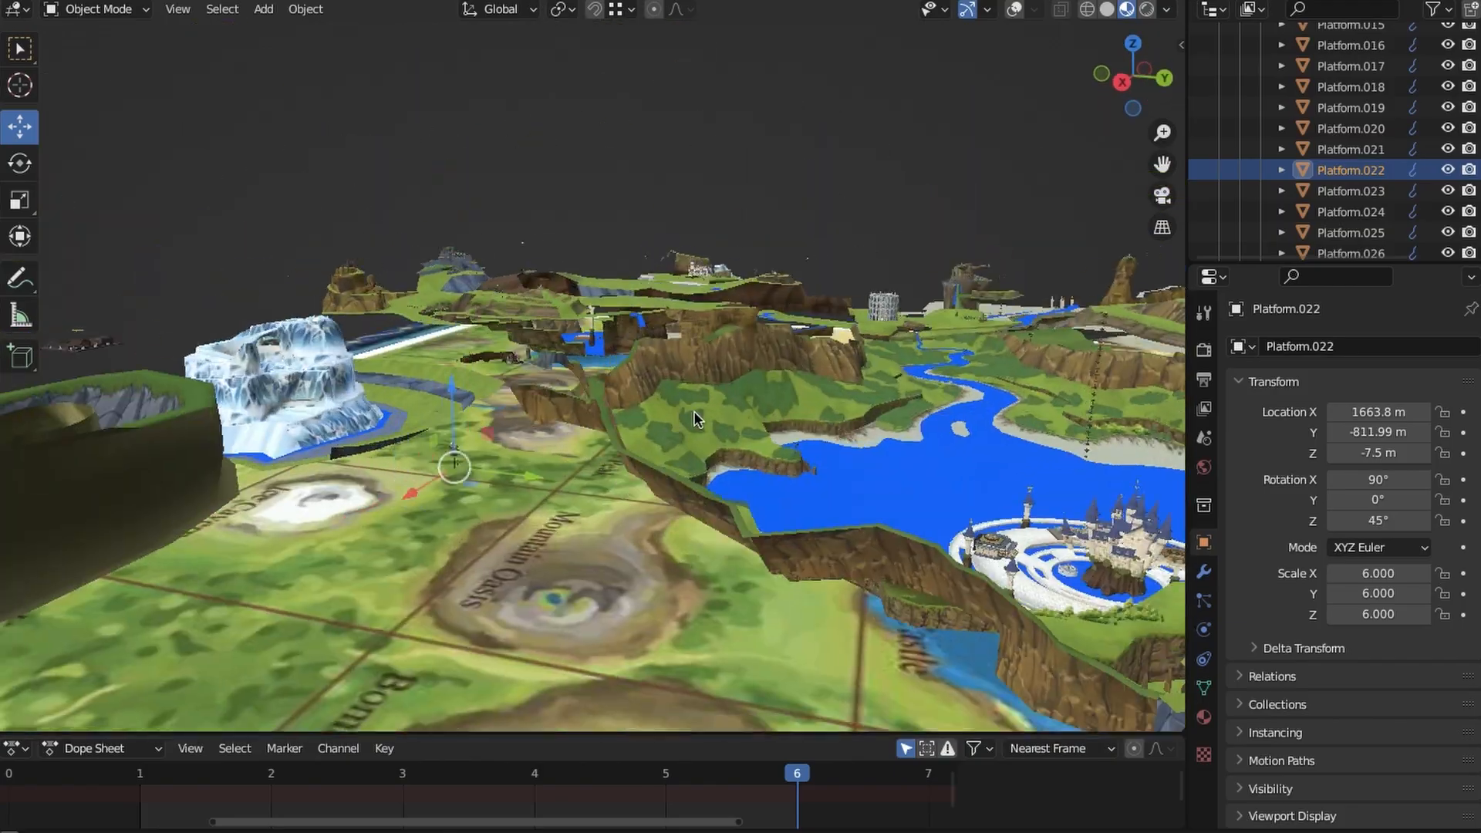
# Select Platform.024 and check its surroundings on the map.
pyautogui.moveTo(692, 410); pyautogui.dragTo(633, 461, button='middle')
pyautogui.scroll(2, 625, 455)
pyautogui.click(577, 351)
pyautogui.moveTo(581, 352); pyautogui.dragTo(677, 379, button='middle')
pyautogui.click(1388, 212)
pyautogui.scroll(-5, 720, 345)
pyautogui.scroll(4, 677, 378)
pyautogui.scroll(3, 676, 379)
# Select Platform.025 and locate its tower from the top view beside the bridge.
pyautogui.click(1365, 234)
pyautogui.scroll(-6, 733, 483)
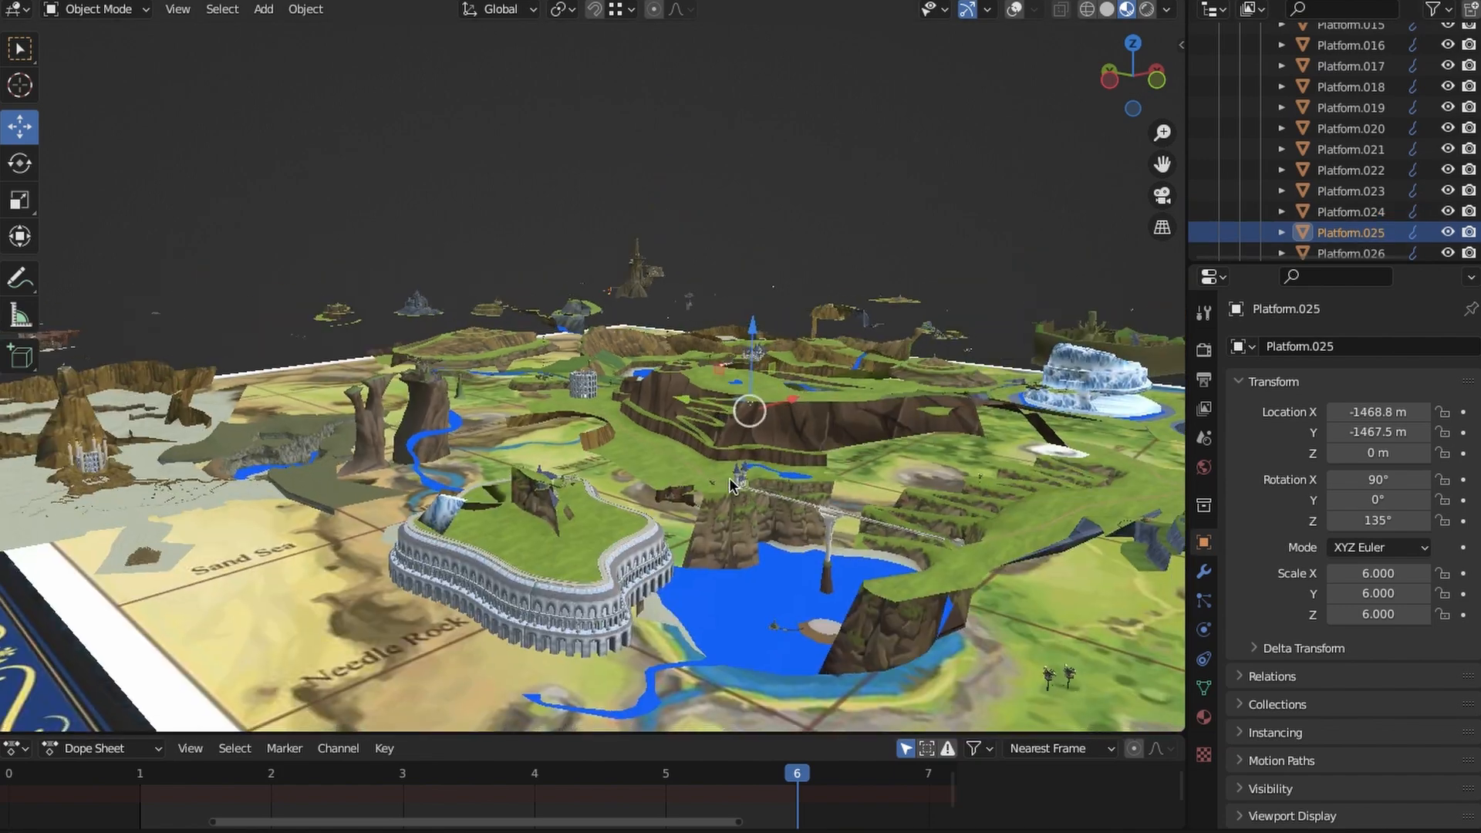
pyautogui.scroll(4, 740, 314)
pyautogui.moveTo(734, 483)
pyautogui.keyDown('shift'); pyautogui.mouseDown(button='middle')
pyautogui.moveTo(741, 314)
pyautogui.moveTo(748, 420)
pyautogui.moveTo(686, 532)
pyautogui.mouseUp(button='middle'); pyautogui.keyUp('shift')
pyautogui.scroll(-4, 748, 420)
pyautogui.press('KP_7')
pyautogui.scroll(8, 677, 304)
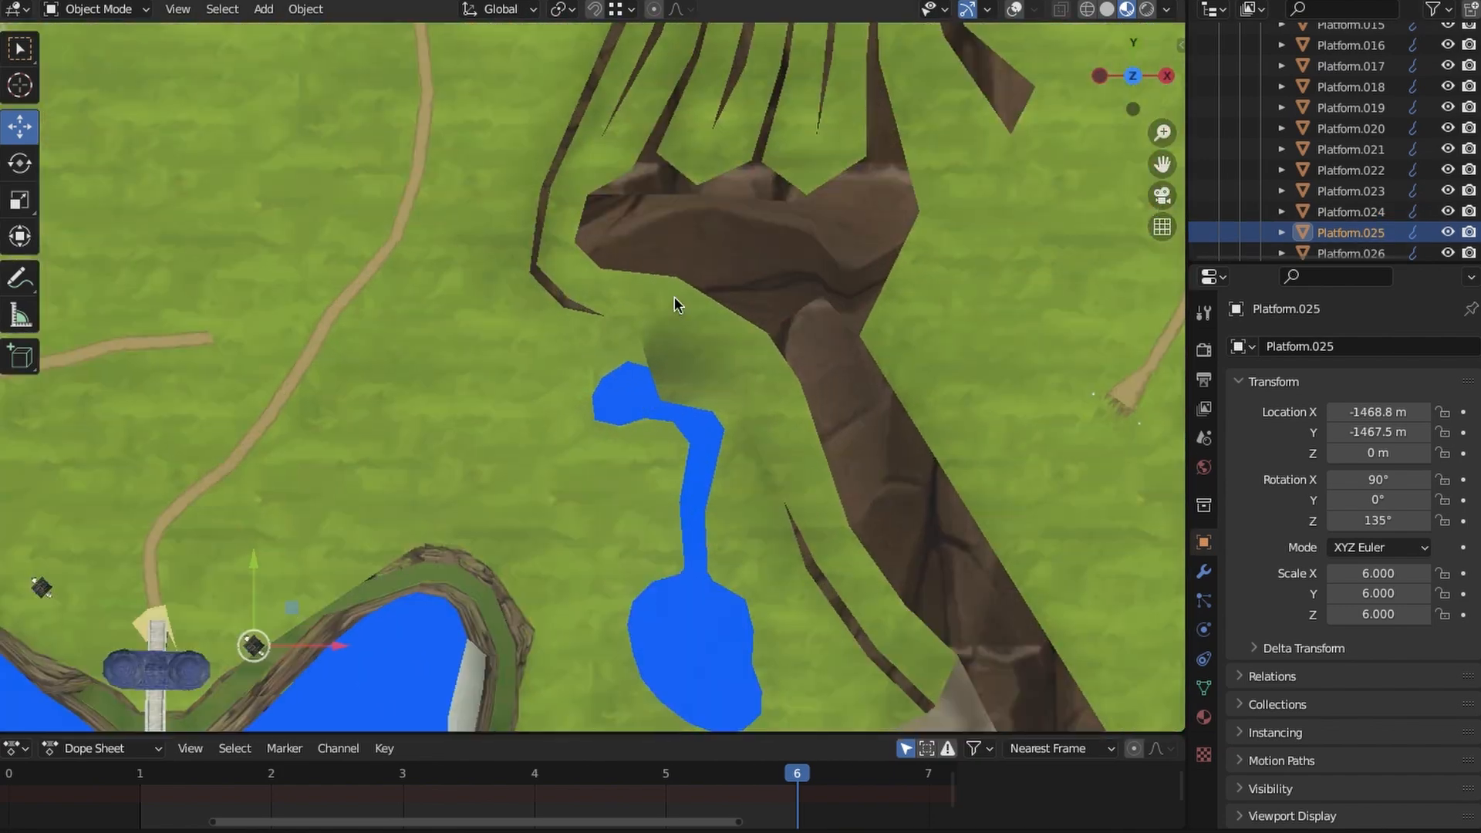
pyautogui.keyDown('shift'); pyautogui.moveTo(678, 303); pyautogui.dragTo(945, 108, button='middle'); pyautogui.keyUp('shift')
# Move Platform.025 to about Y -1459.1 m, away from the cliff edge near the bridge.
pyautogui.press('z')
pyautogui.click(502, 374)
pyautogui.scroll(-4, 702, 282)
pyautogui.press('z')
pyautogui.click(710, 429)
pyautogui.scroll(4, 719, 488)
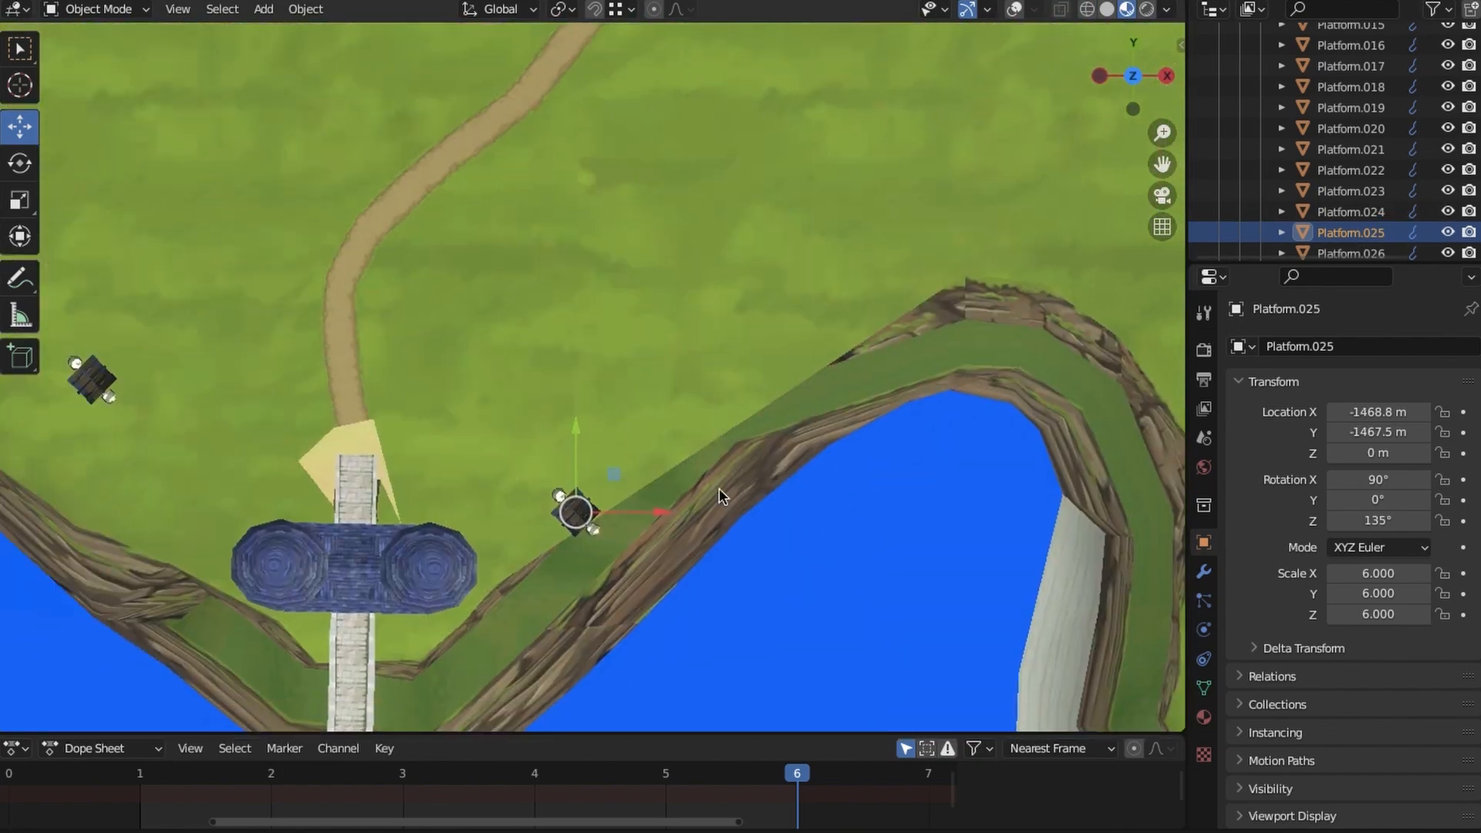
pyautogui.press('g')
pyautogui.click(654, 399)
# Duplicate the first tower's lowest platform extension and set the copy's location to X -1468.8 m, Y -1459.1 m, Z 0 m.
pyautogui.moveTo(657, 401); pyautogui.dragTo(719, 644, button='middle')
pyautogui.scroll(5, 717, 499)
pyautogui.scroll(8, 1379, 204)
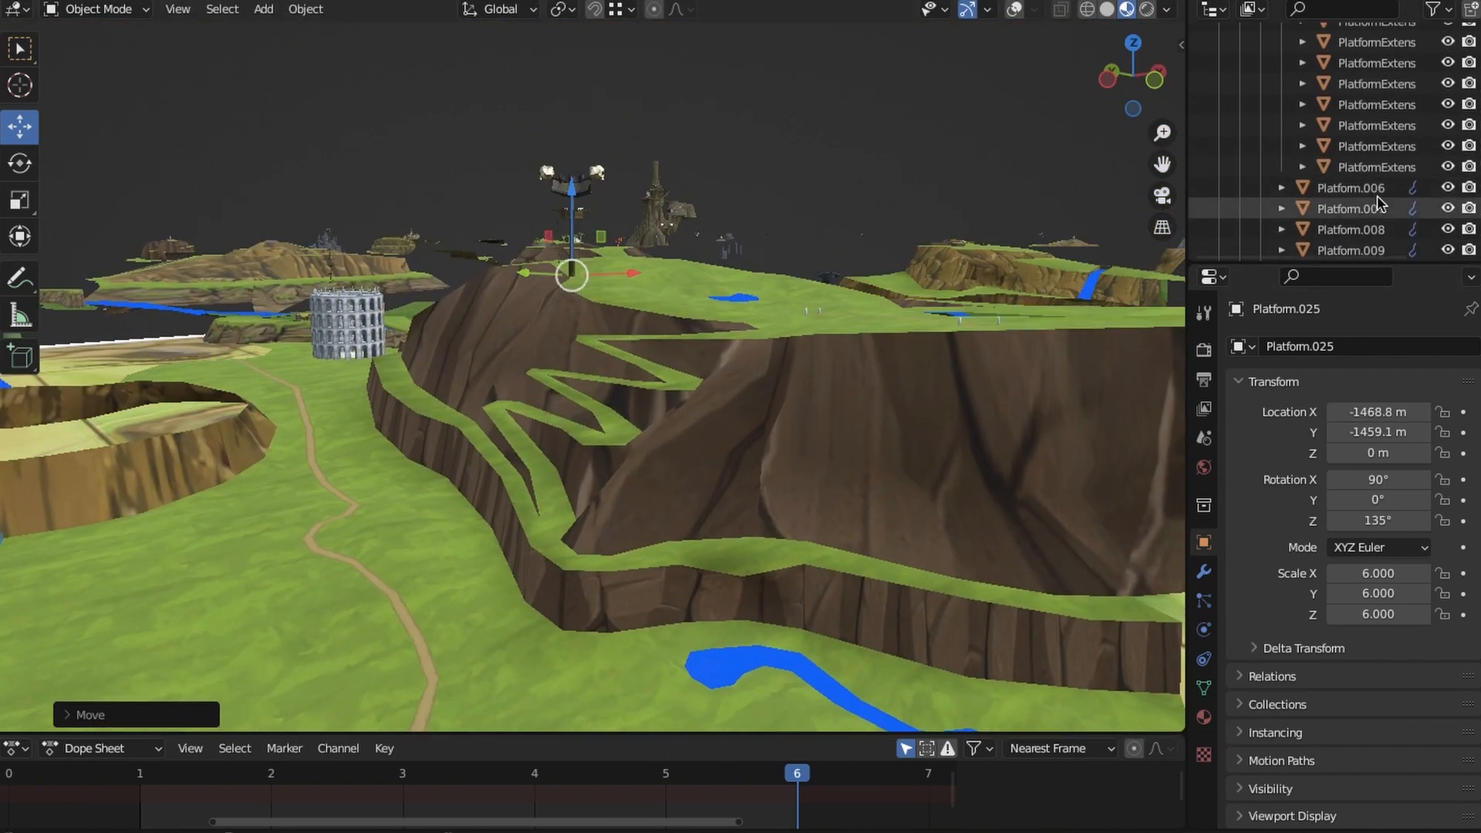
pyautogui.moveTo(1186, 208)
pyautogui.mouseDown()
pyautogui.moveTo(1010, 208)
pyautogui.moveTo(1190, 223)
pyautogui.mouseUp()
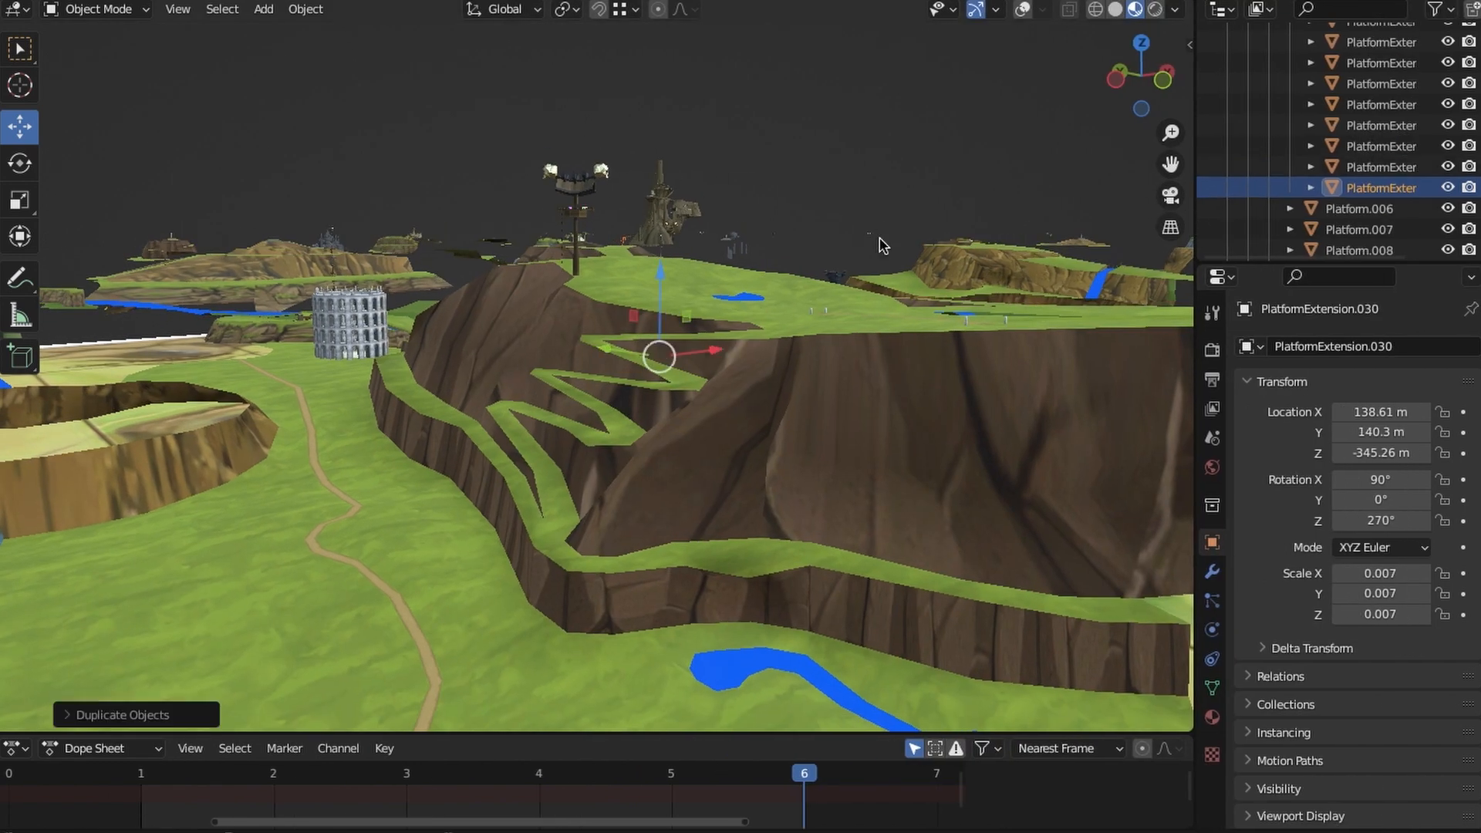
pyautogui.scroll(-10, 1389, 147)
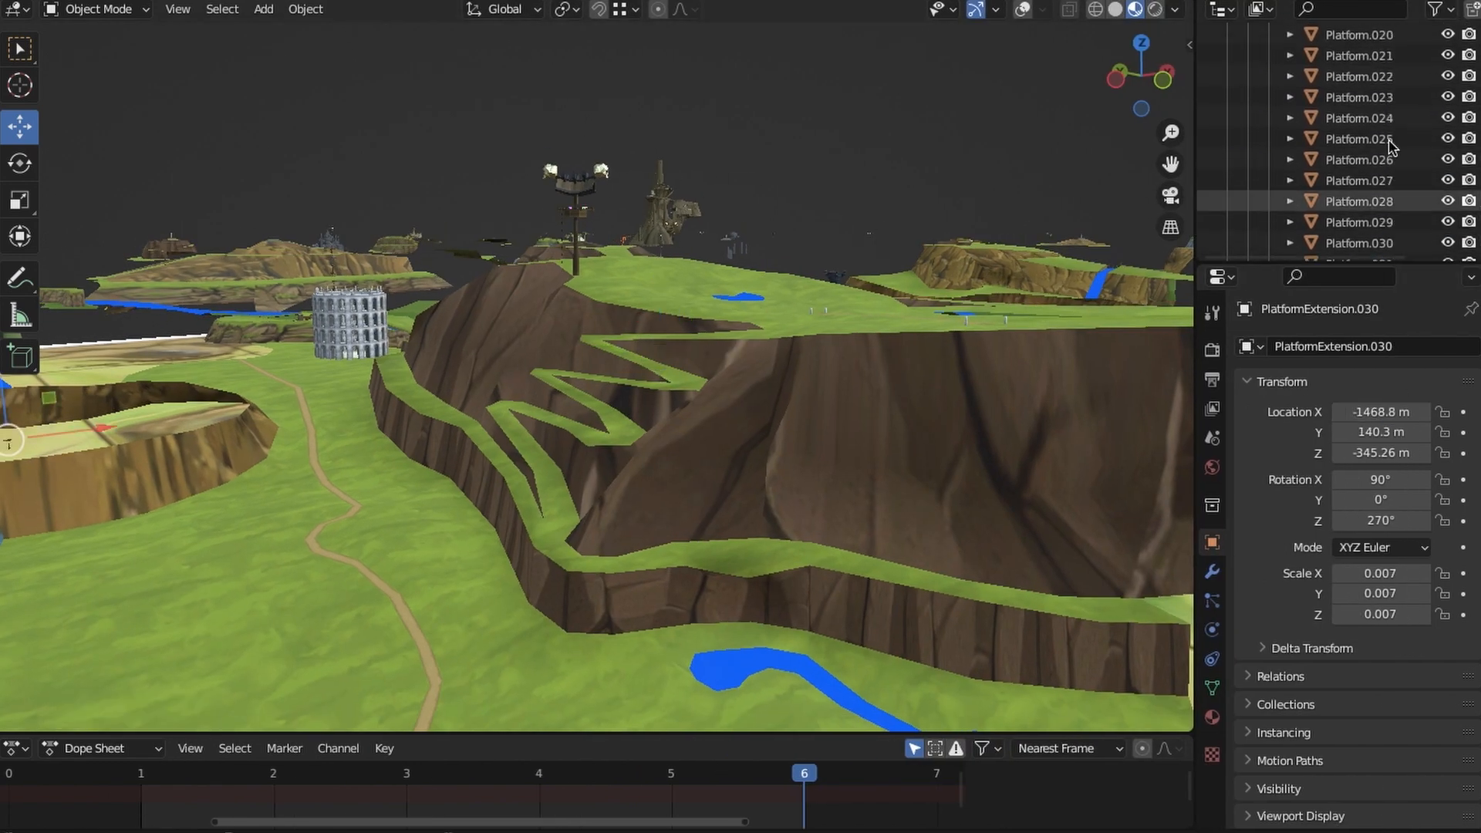
pyautogui.scroll(10, 1419, 189)
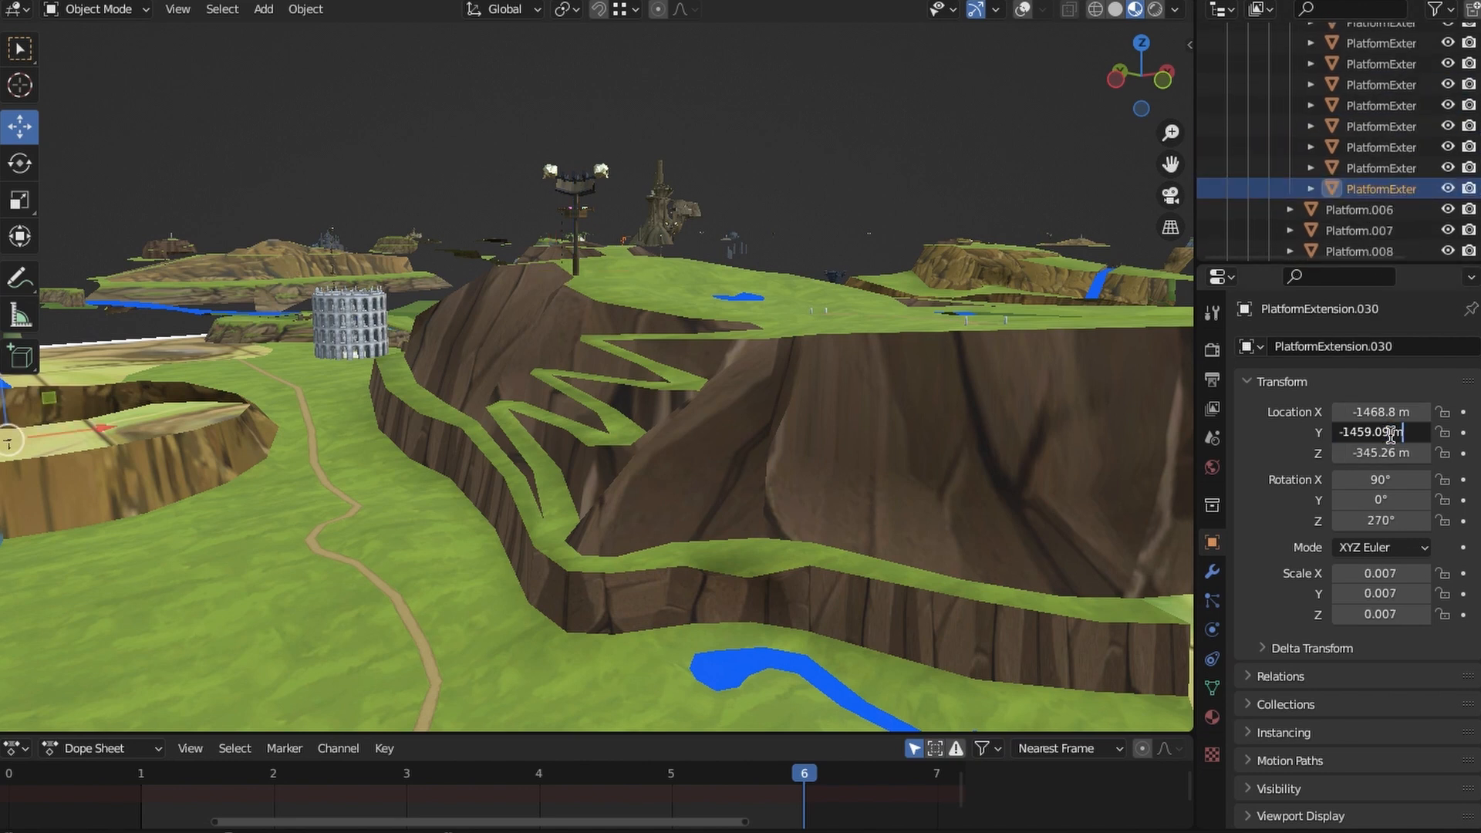
pyautogui.moveTo(826, 377); pyautogui.dragTo(759, 483, button='middle')
pyautogui.scroll(4, 787, 354)
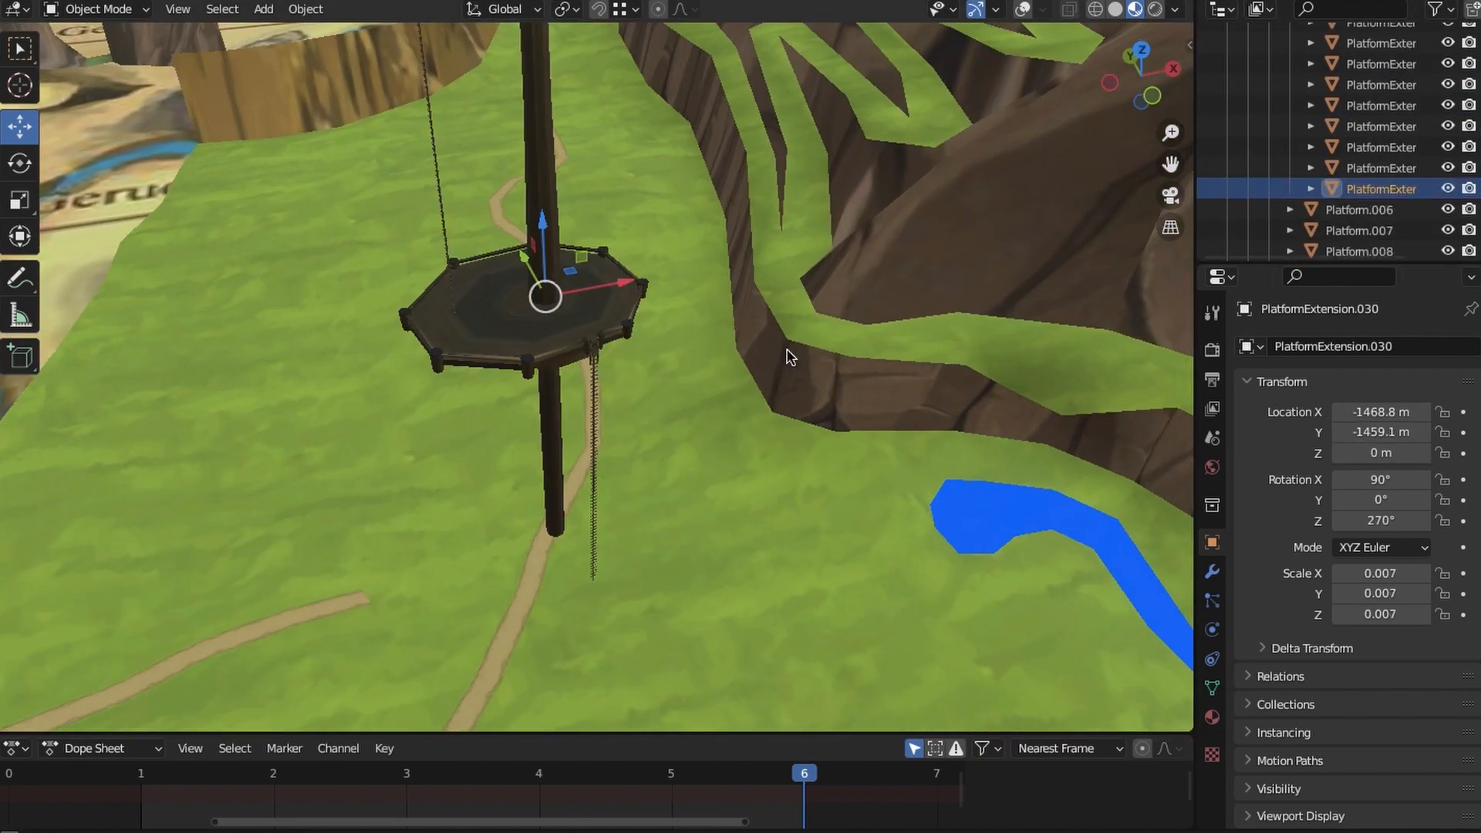
# Duplicate PlatformExtension.030, set the copy's Z rotation to 0°, and lower it to about Z -16.198 m.
pyautogui.moveTo(787, 354); pyautogui.dragTo(779, 303, button='middle')
pyautogui.scroll(4, 840, 318)
pyautogui.scroll(-5, 843, 322)
pyautogui.scroll(-5, 872, 200)
pyautogui.hotkey('shift', 'd')
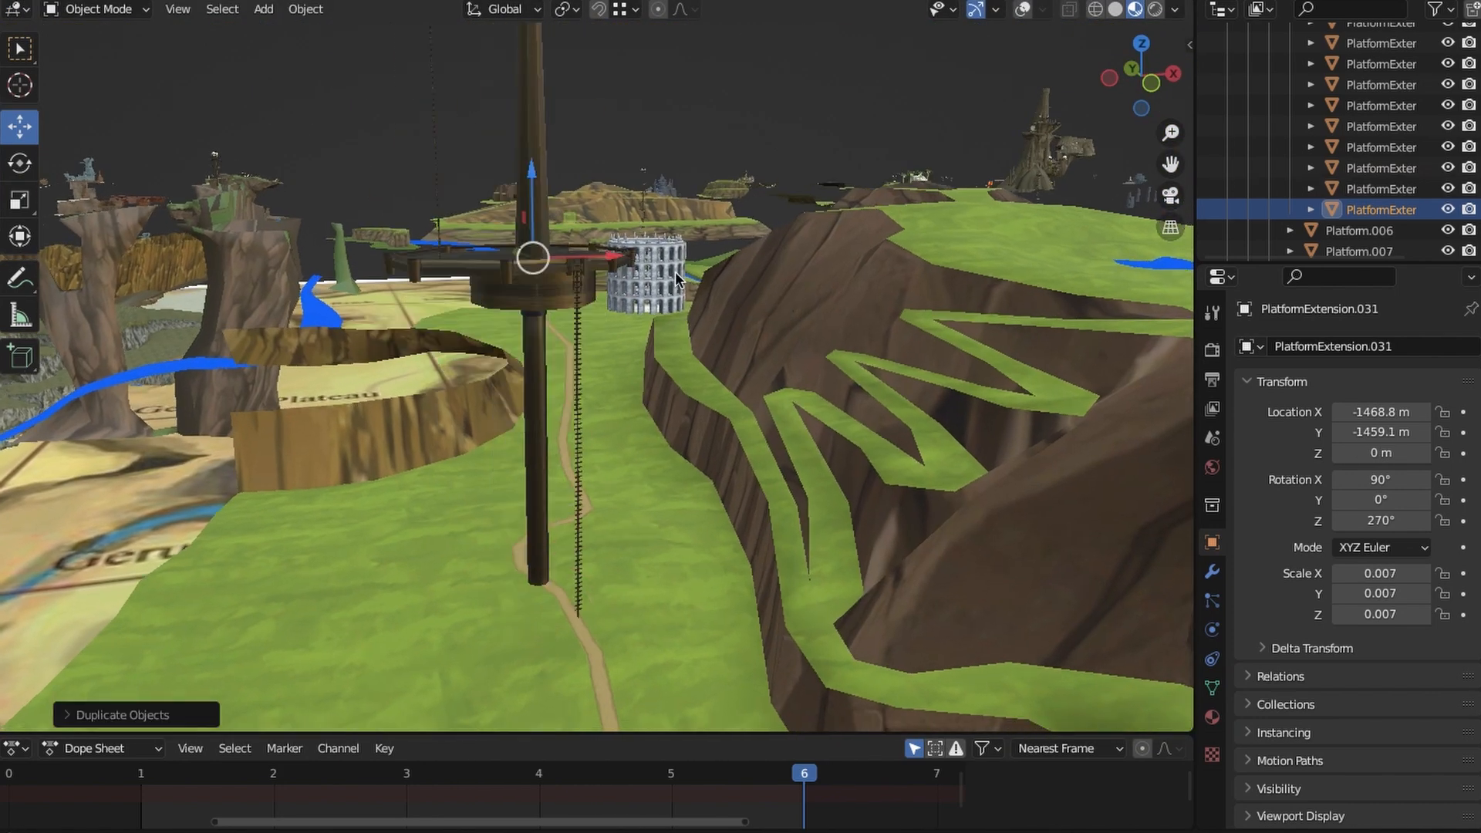
pyautogui.press('z')
pyautogui.press('BackSpace')
pyautogui.keyDown('shift'); pyautogui.moveTo(762, 684); pyautogui.dragTo(817, 502, button='middle'); pyautogui.keyUp('shift')
pyautogui.scroll(4, 866, 463)
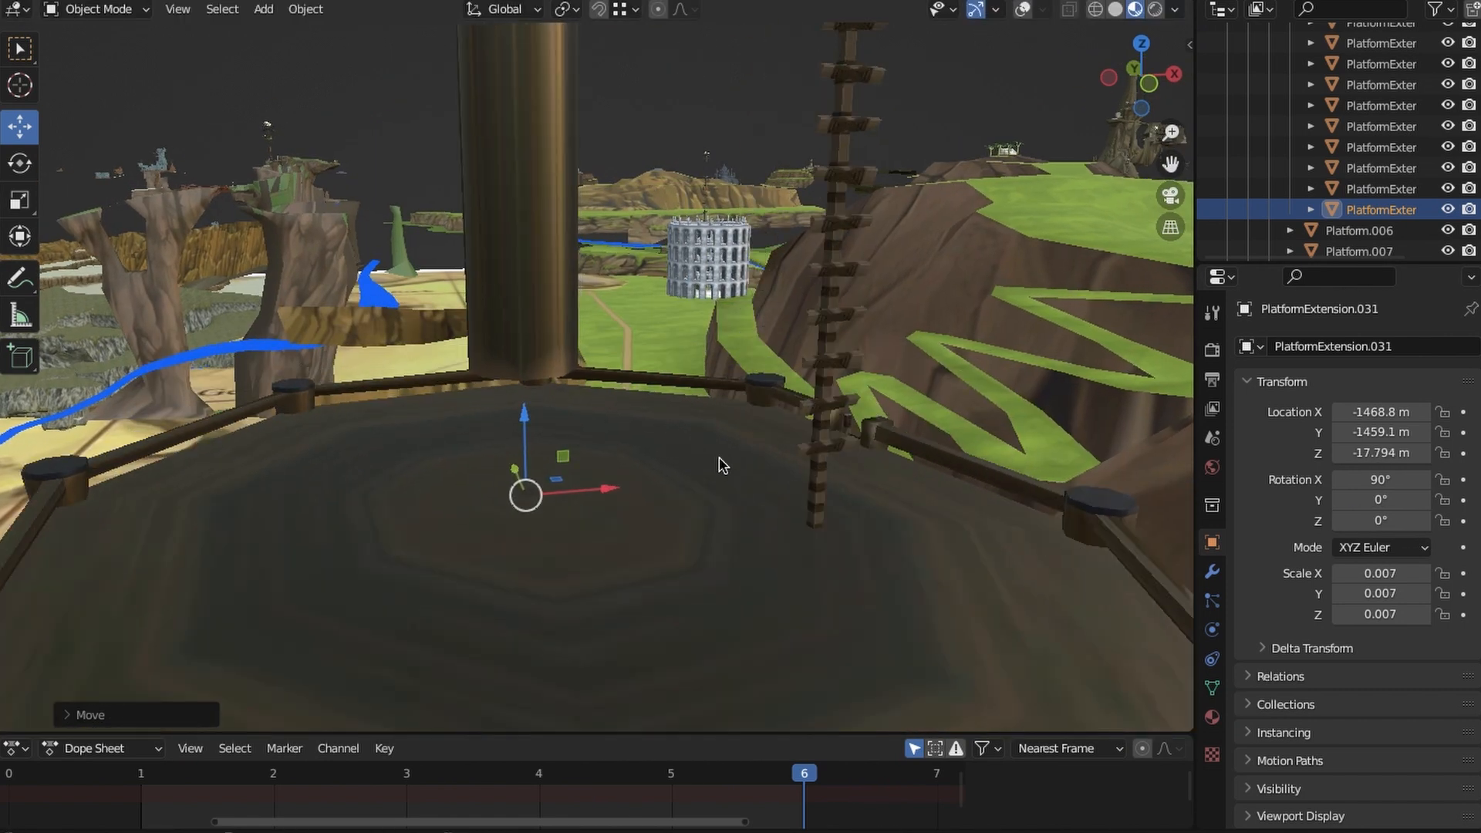
pyautogui.click(547, 262)
# Duplicate PlatformExtension.031, set the copy's Z rotation to 90°, and lower it to about Z -32.42 m.
pyautogui.scroll(-5, 760, 471)
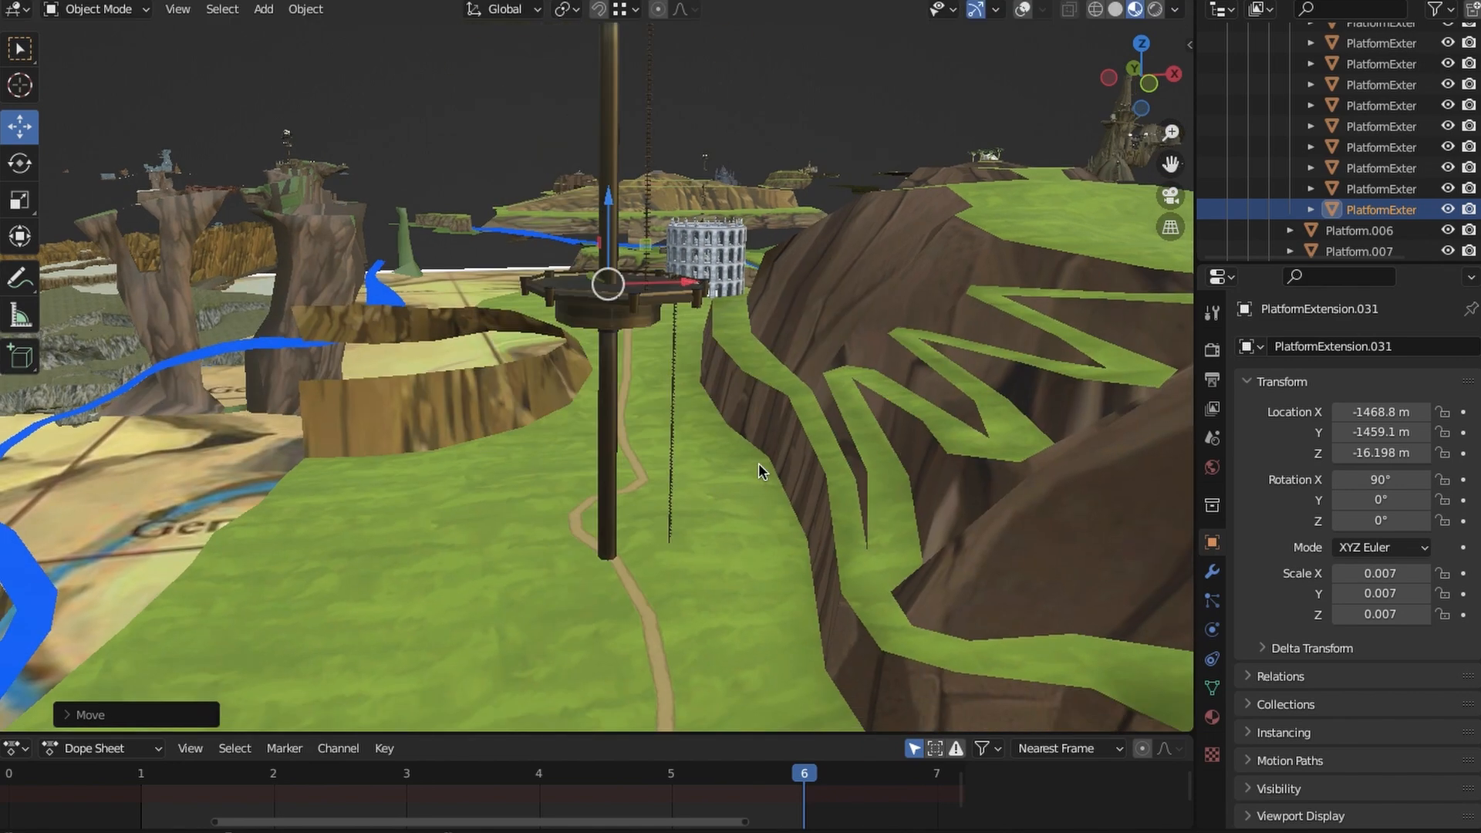
pyautogui.moveTo(604, 202); pyautogui.dragTo(606, 472)
pyautogui.scroll(2, 718, 540)
pyautogui.keyDown('shift'); pyautogui.moveTo(718, 566); pyautogui.dragTo(877, 512, button='middle'); pyautogui.keyUp('shift')
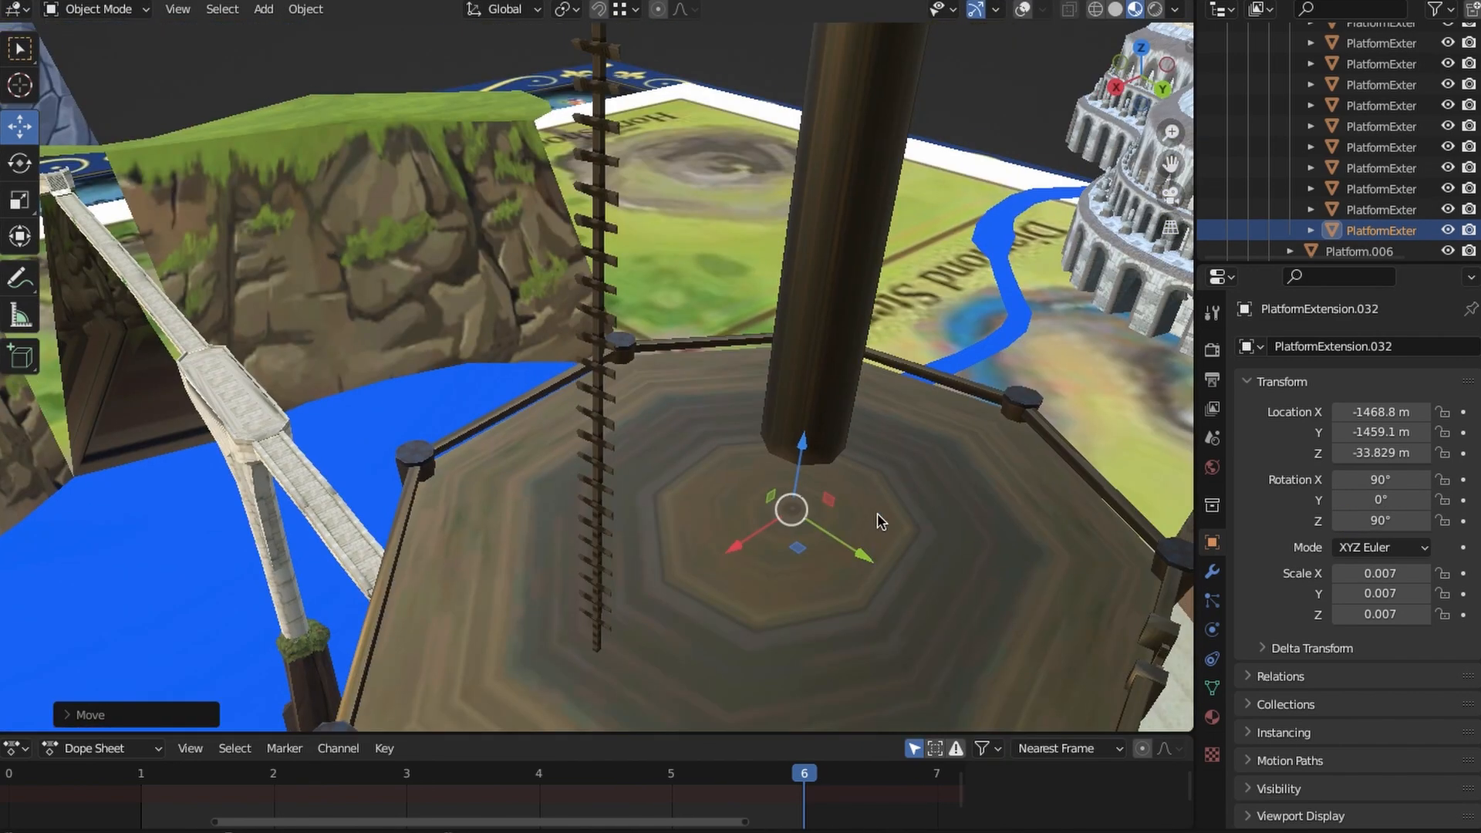
pyautogui.scroll(2, 887, 448)
pyautogui.moveTo(806, 367); pyautogui.dragTo(829, 237)
pyautogui.scroll(-4, 848, 432)
# Duplicate PlatformExtension.032, set the copy's Z rotation to 180°, and lower it to about Z -49.288 m.
pyautogui.hotkey('shift', 'd')
pyautogui.rightClick(729, 397)
pyautogui.moveTo(853, 456); pyautogui.dragTo(818, 277, button='middle')
pyautogui.scroll(-3, 771, 432)
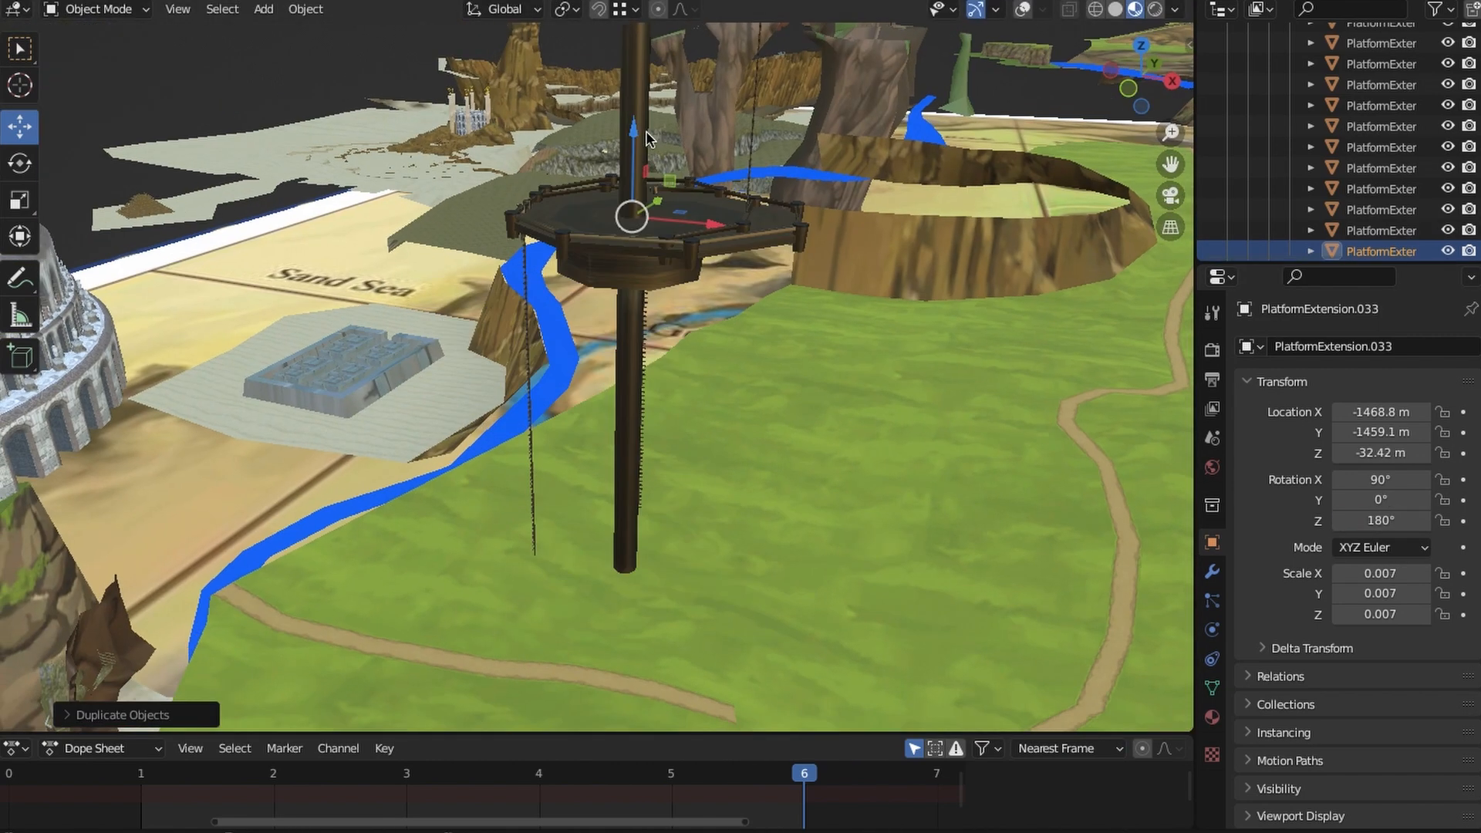
pyautogui.moveTo(631, 150); pyautogui.dragTo(631, 475)
pyautogui.moveTo(679, 455); pyautogui.dragTo(432, 416, button='middle')
pyautogui.scroll(6, 725, 448)
pyautogui.keyDown('shift'); pyautogui.moveTo(725, 447); pyautogui.dragTo(687, 246, button='middle'); pyautogui.keyUp('shift')
pyautogui.moveTo(591, 261); pyautogui.dragTo(591, 448)
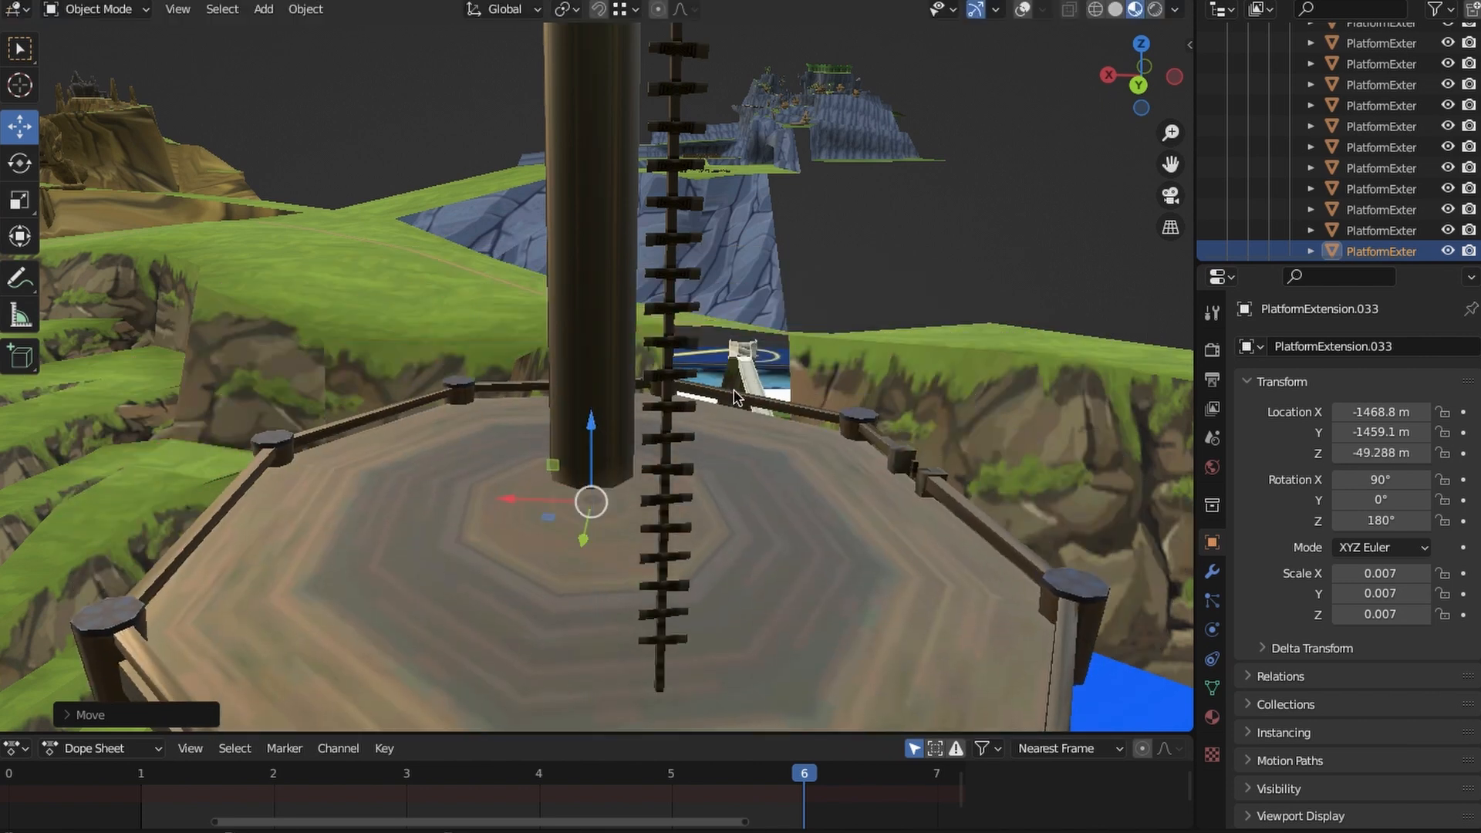
# Raise PlatformExtension.033 to about Z -48.619 m so it meets the pole above.
pyautogui.keyDown('shift'); pyautogui.moveTo(605, 432); pyautogui.dragTo(579, 261, button='middle'); pyautogui.keyUp('shift')
pyautogui.moveTo(564, 243); pyautogui.dragTo(565, 186)
pyautogui.scroll(-5, 654, 396)
pyautogui.scroll(-3, 654, 397)
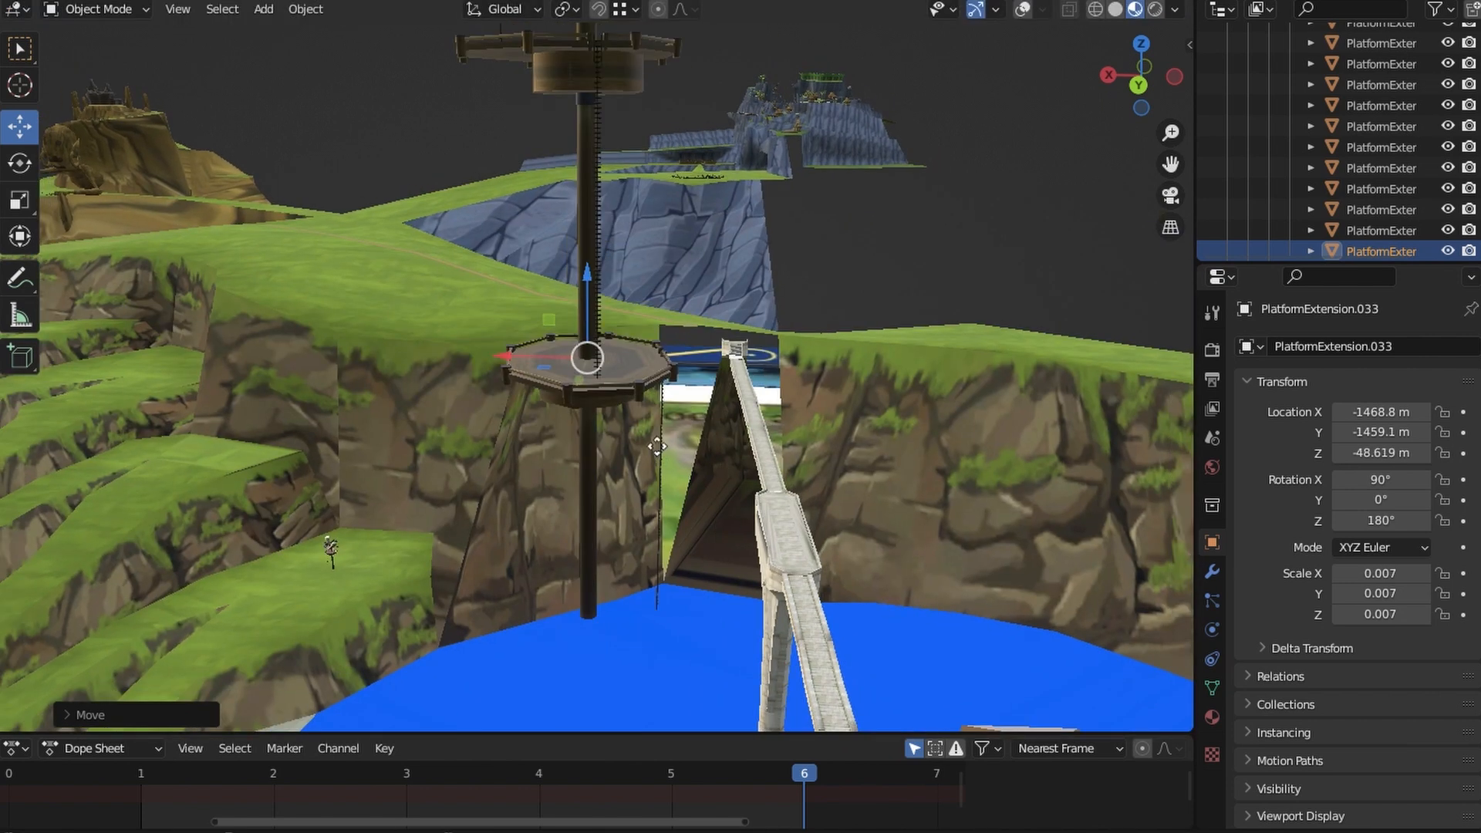
# Duplicate PlatformExtension.033, set the copy's Z rotation to 270°, and lower it to about Z -64.825 m.
pyautogui.moveTo(587, 273); pyautogui.dragTo(588, 528)
pyautogui.keyDown('shift'); pyautogui.moveTo(725, 479); pyautogui.dragTo(533, 347, button='middle'); pyautogui.keyUp('shift')
pyautogui.scroll(8, 789, 270)
pyautogui.moveTo(671, 386); pyautogui.dragTo(654, 311, button='middle')
pyautogui.moveTo(572, 245); pyautogui.dragTo(566, 321)
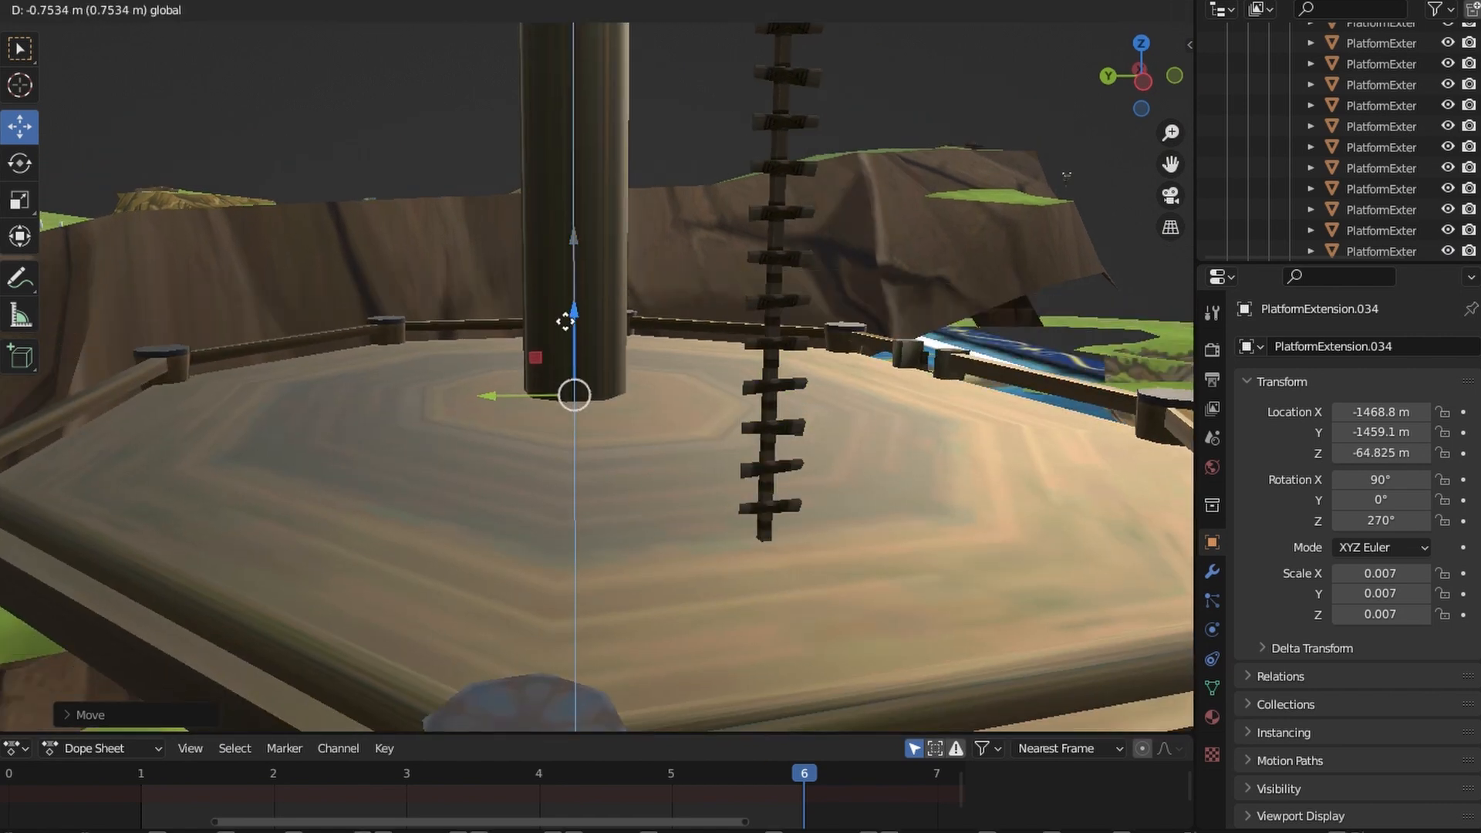
# Duplicate PlatformExtension.034, set the copy's Z rotation to 0°, and lower it to about Z -83.439 m.
pyautogui.scroll(-10, 617, 401)
pyautogui.moveTo(594, 432); pyautogui.dragTo(767, 461, button='middle')
pyautogui.scroll(4, 799, 548)
pyautogui.moveTo(586, 532); pyautogui.dragTo(779, 570, button='middle')
pyautogui.scroll(1, 799, 545)
pyautogui.keyDown('shift'); pyautogui.moveTo(748, 534); pyautogui.dragTo(748, 374, button='middle'); pyautogui.keyUp('shift')
pyautogui.hotkey('shift', 'd')
pyautogui.rightClick(748, 373)
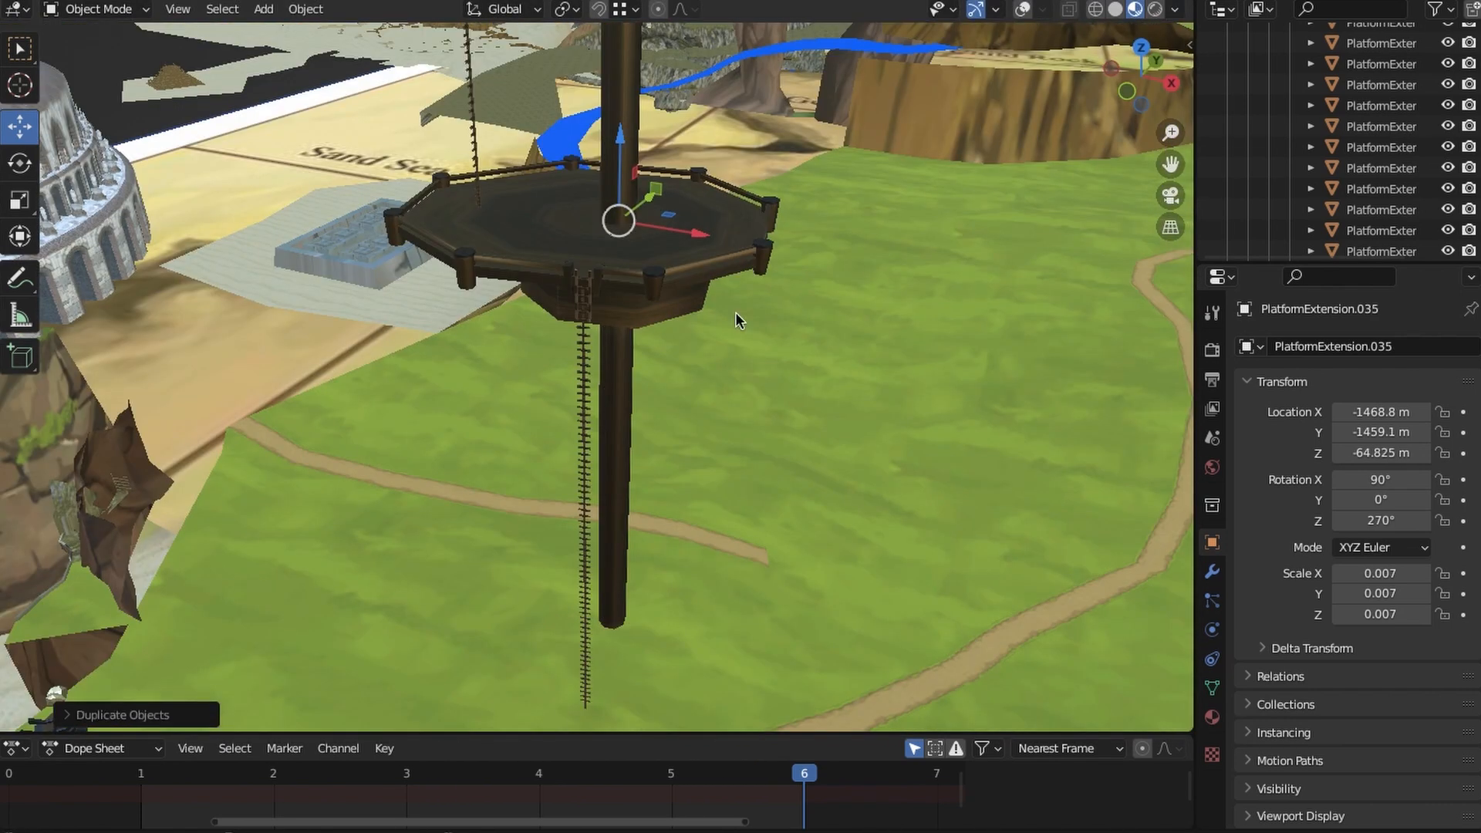
pyautogui.moveTo(618, 179); pyautogui.dragTo(602, 570)
pyautogui.keyDown('shift'); pyautogui.moveTo(605, 570); pyautogui.dragTo(635, 350, button='middle'); pyautogui.keyUp('shift')
pyautogui.moveTo(823, 530); pyautogui.dragTo(568, 378, button='middle')
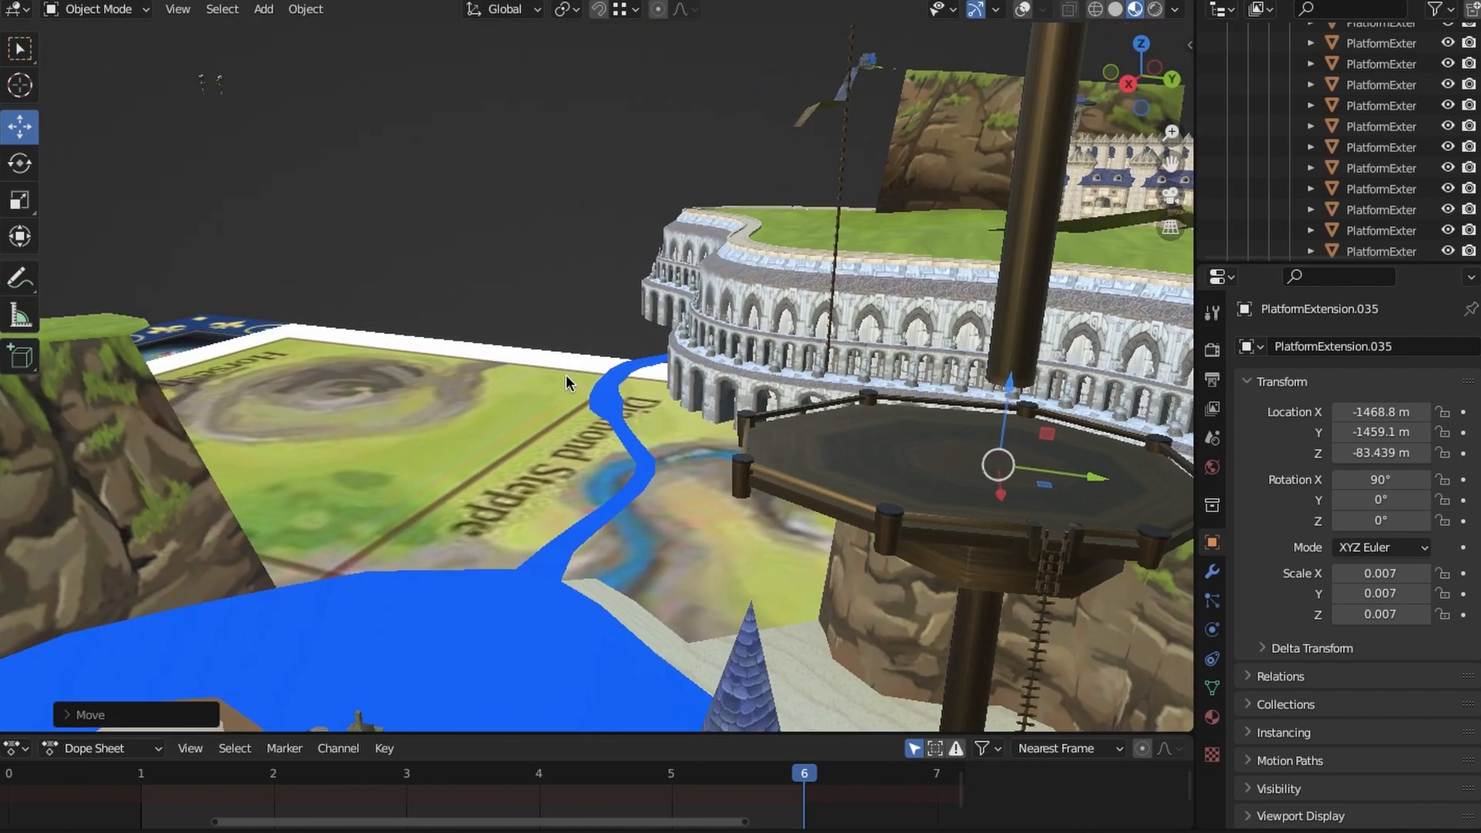
# Raise PlatformExtension.035 to about Z -81.072 m so it meets the pole above.
pyautogui.keyDown('shift'); pyautogui.moveTo(1044, 476); pyautogui.dragTo(687, 443, button='middle'); pyautogui.keyUp('shift')
pyautogui.scroll(4, 705, 446)
pyautogui.moveTo(494, 340); pyautogui.dragTo(763, 455, button='middle')
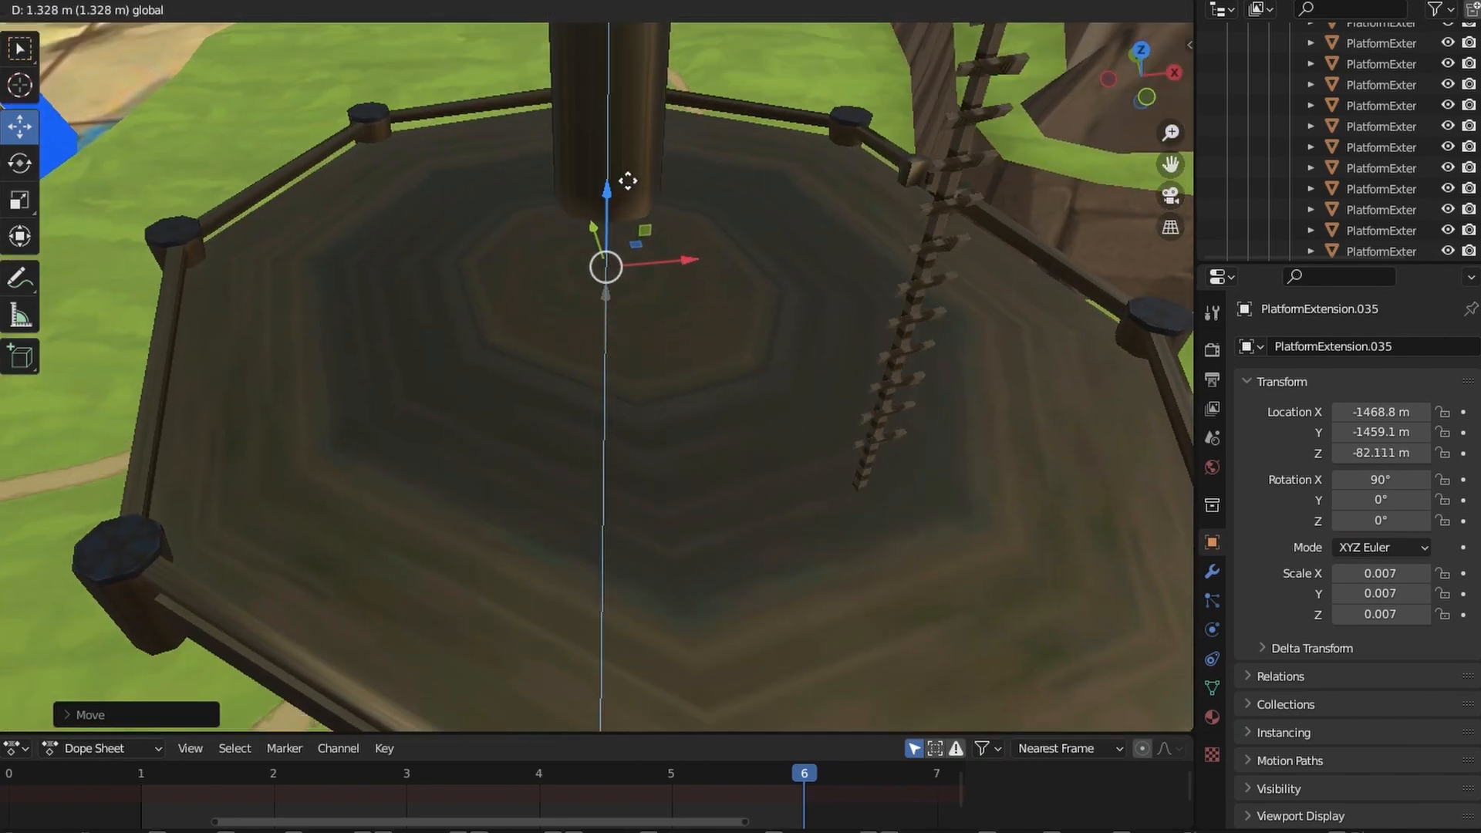
pyautogui.moveTo(641, 100); pyautogui.dragTo(640, 100)
# Select PlatformExtension.032 through PlatformExtension.035 and duplicate all four in place.
pyautogui.scroll(-5, 741, 463)
pyautogui.moveTo(794, 532); pyautogui.dragTo(760, 474, button='middle')
pyautogui.scroll(-8, 760, 474)
pyautogui.moveTo(671, 656); pyautogui.dragTo(645, 594, button='middle')
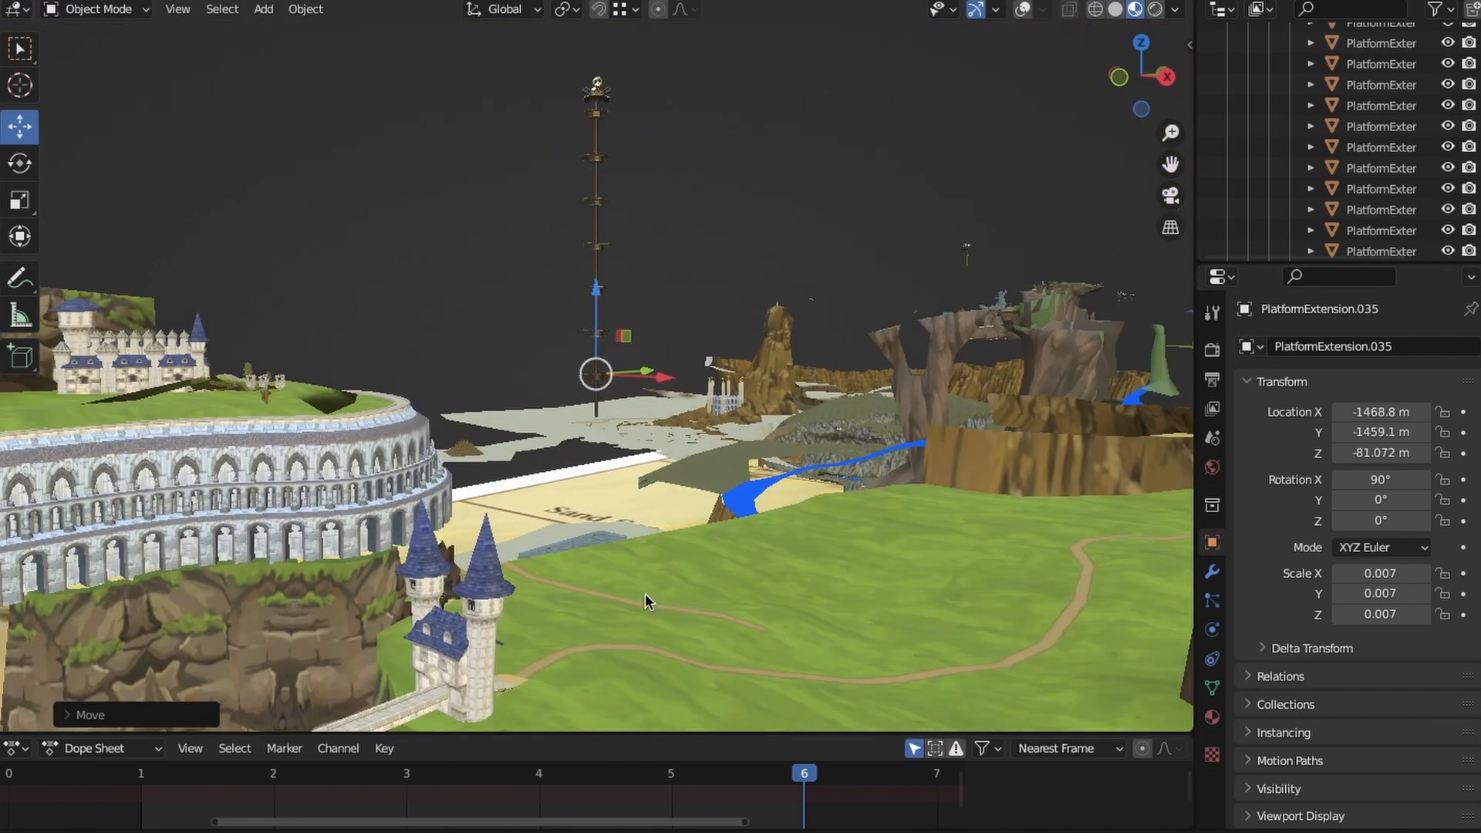
pyautogui.scroll(10, 799, 299)
pyautogui.scroll(-4, 803, 301)
pyautogui.moveTo(802, 300); pyautogui.dragTo(817, 386, button='middle')
pyautogui.press('KP_Decimal')
pyautogui.moveTo(1395, 146); pyautogui.dragTo(1390, 191, button='middle')
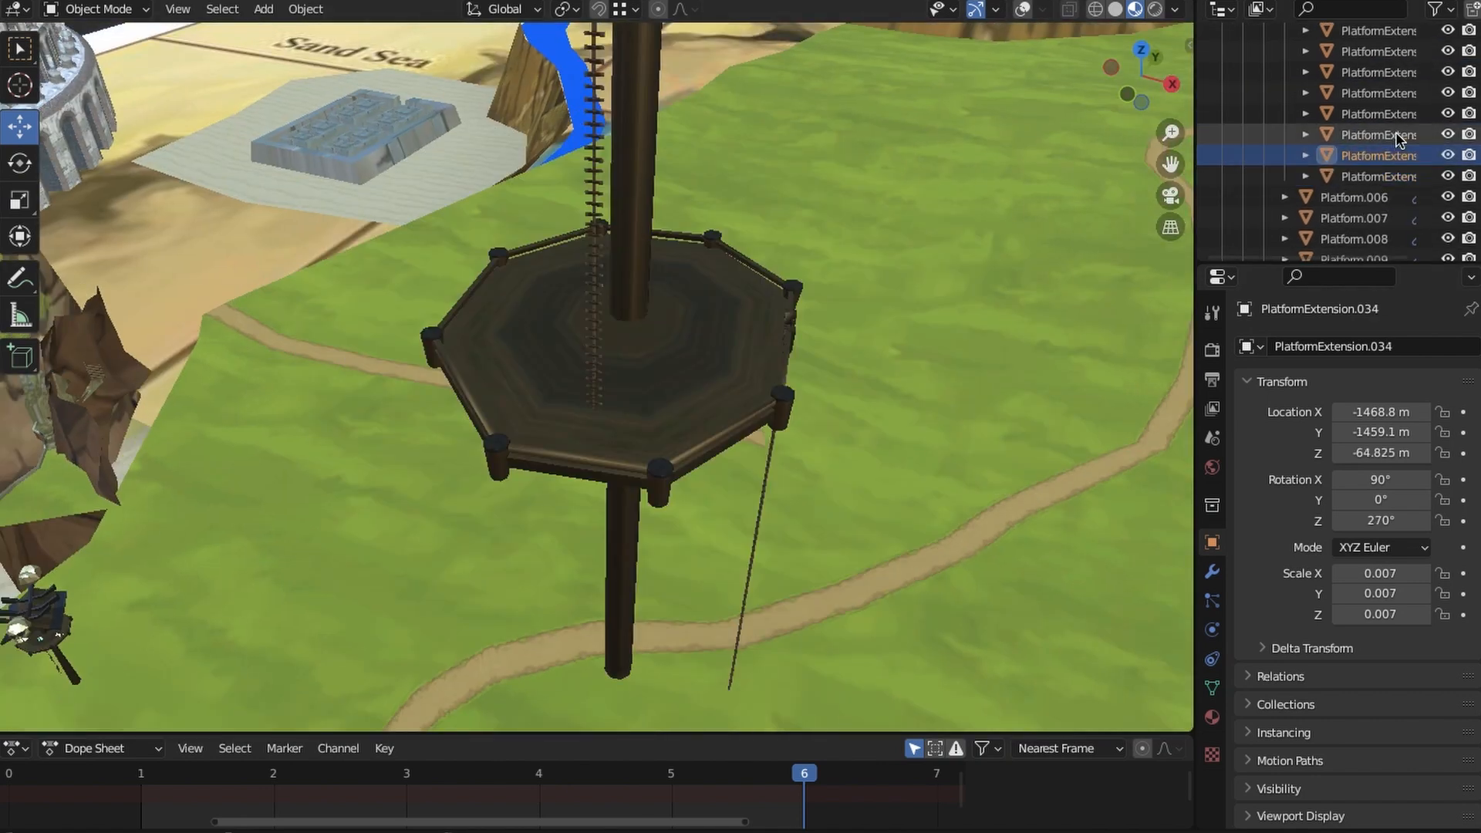
pyautogui.hotkey('shift', 'd')
pyautogui.rightClick(730, 394)
# Lower the four duplicated extensions together beneath the tower, bringing PlatformExtension.036 to about Z -97.296 m.
pyautogui.scroll(-8, 729, 394)
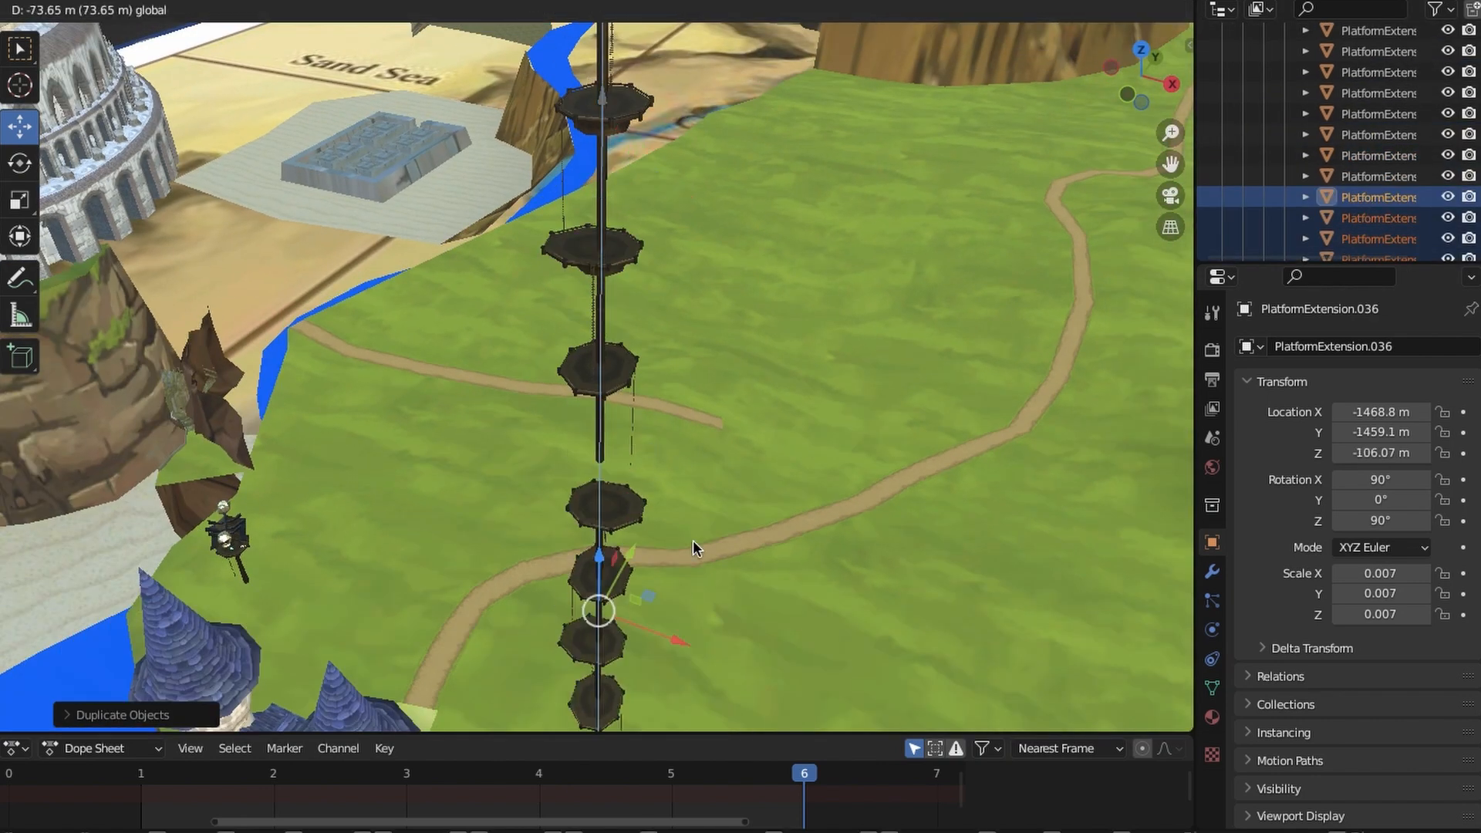
pyautogui.moveTo(693, 542); pyautogui.dragTo(567, 412, button='middle')
pyautogui.scroll(5, 567, 413)
pyautogui.keyDown('shift'); pyautogui.moveTo(659, 603); pyautogui.dragTo(656, 482, button='middle'); pyautogui.keyUp('shift')
pyautogui.moveTo(643, 677); pyautogui.dragTo(653, 574)
pyautogui.keyDown('shift'); pyautogui.moveTo(741, 574); pyautogui.dragTo(717, 367, button='middle'); pyautogui.keyUp('shift')
pyautogui.moveTo(619, 631); pyautogui.dragTo(622, 613)
pyautogui.moveTo(752, 455); pyautogui.dragTo(602, 440, button='middle')
pyautogui.scroll(-6, 692, 433)
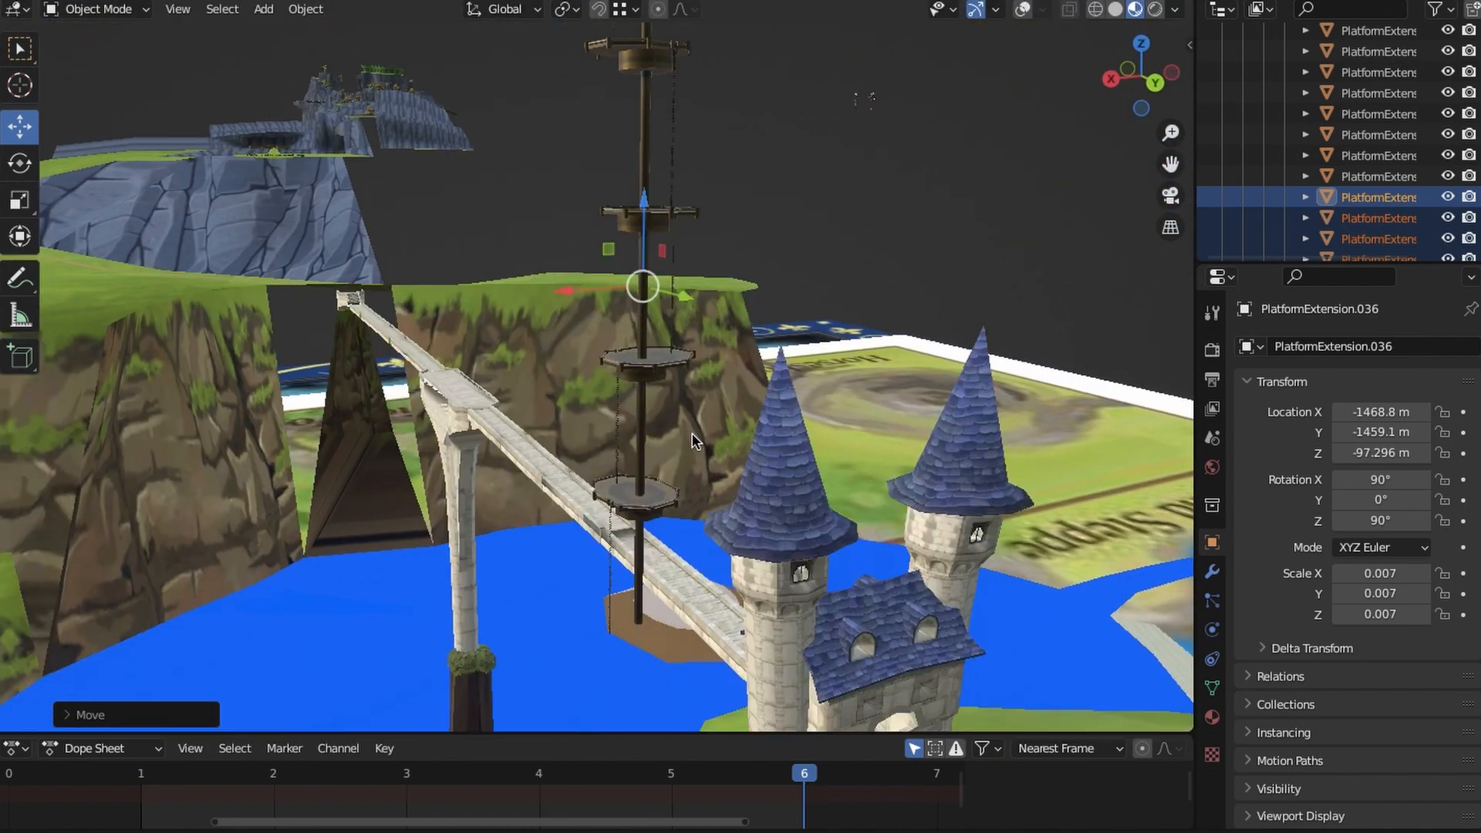
# Duplicate the four selected extensions and lower the copies together, bringing PlatformExtension.040 to about Z -161.55 m.
pyautogui.moveTo(692, 432); pyautogui.dragTo(822, 369, button='middle')
pyautogui.hotkey('shift', 'd')
pyautogui.rightClick(822, 369)
pyautogui.moveTo(629, 256); pyautogui.dragTo(760, 255, button='middle')
pyautogui.moveTo(484, 93); pyautogui.dragTo(489, 570)
pyautogui.moveTo(794, 247); pyautogui.dragTo(567, 255, button='middle')
pyautogui.moveTo(616, 224); pyautogui.dragTo(615, 509)
pyautogui.moveTo(620, 422); pyautogui.dragTo(619, 420)
# Fine-tune the height of the four newest extensions, bringing PlatformExtension.040 to about Z -162.21 m.
pyautogui.moveTo(633, 374); pyautogui.dragTo(764, 430, button='middle')
pyautogui.scroll(6, 764, 430)
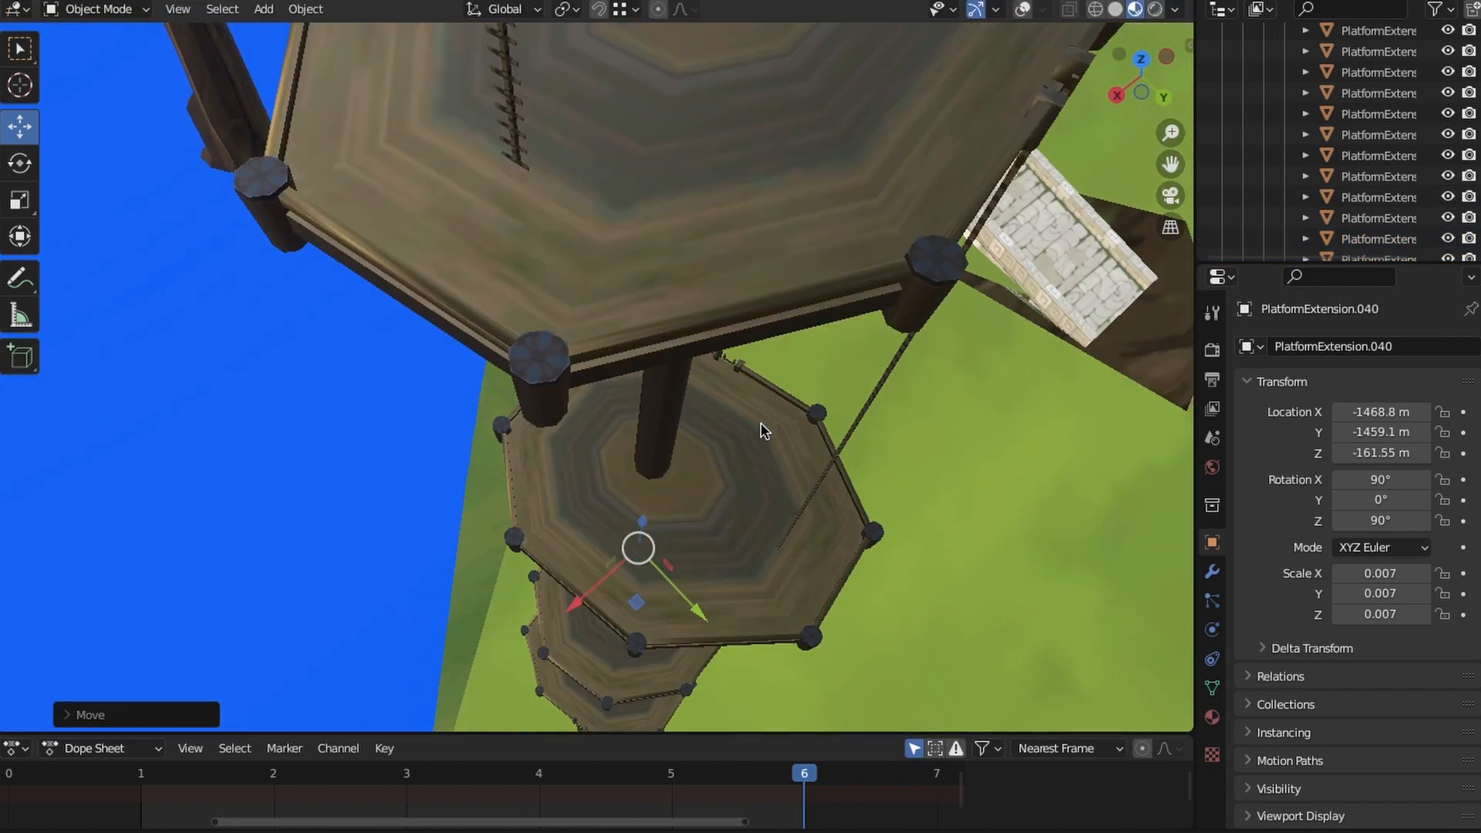
pyautogui.moveTo(621, 540); pyautogui.dragTo(678, 551, button='middle')
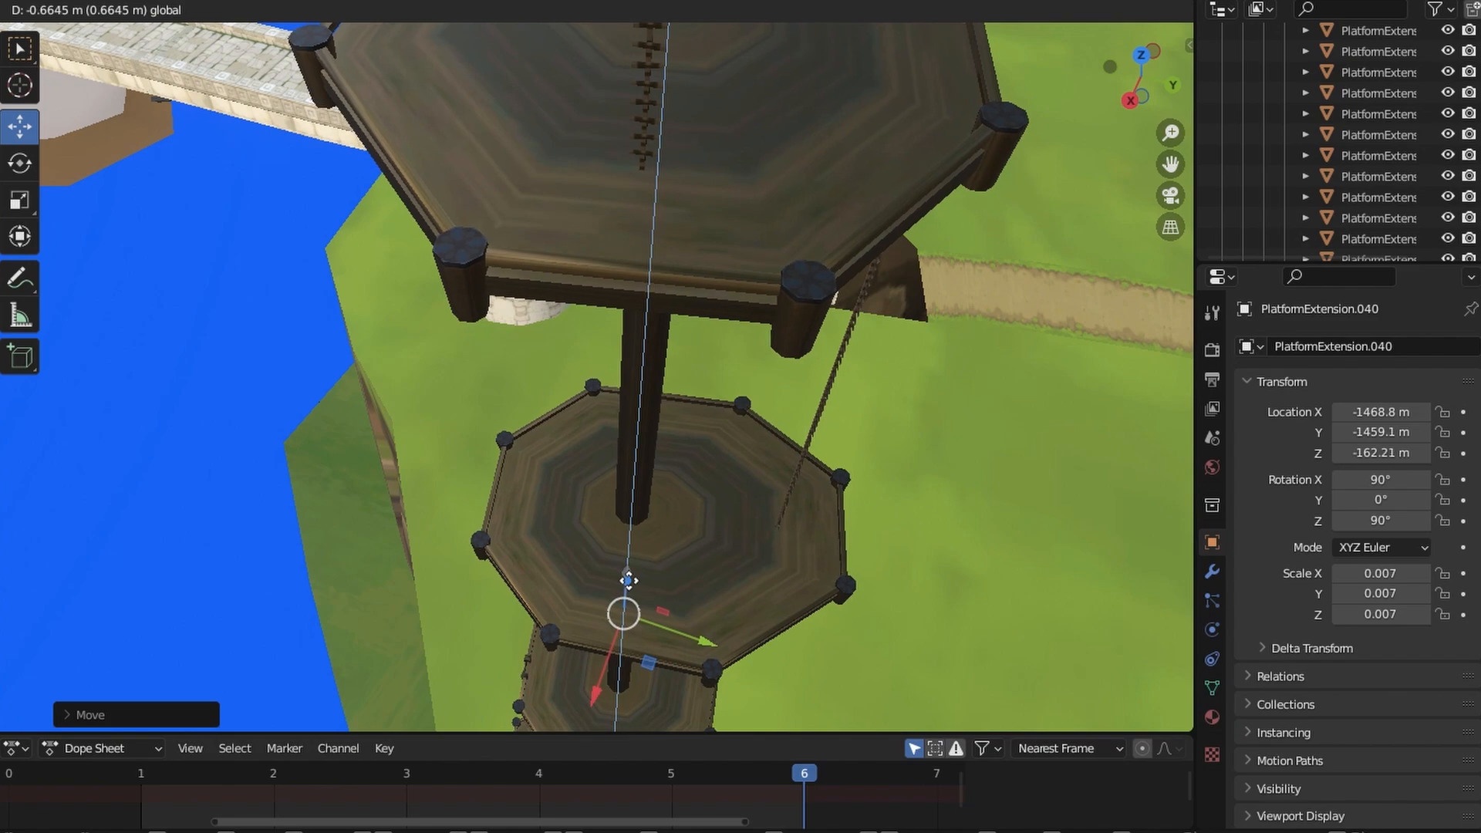
pyautogui.moveTo(628, 580); pyautogui.dragTo(628, 579)
# Examine the extended tower beneath Platform.025 and how it reaches the ground on the surrounding map.
pyautogui.scroll(-5, 640, 555)
pyautogui.moveTo(640, 556); pyautogui.dragTo(625, 432, button='middle')
pyautogui.click(539, 251)
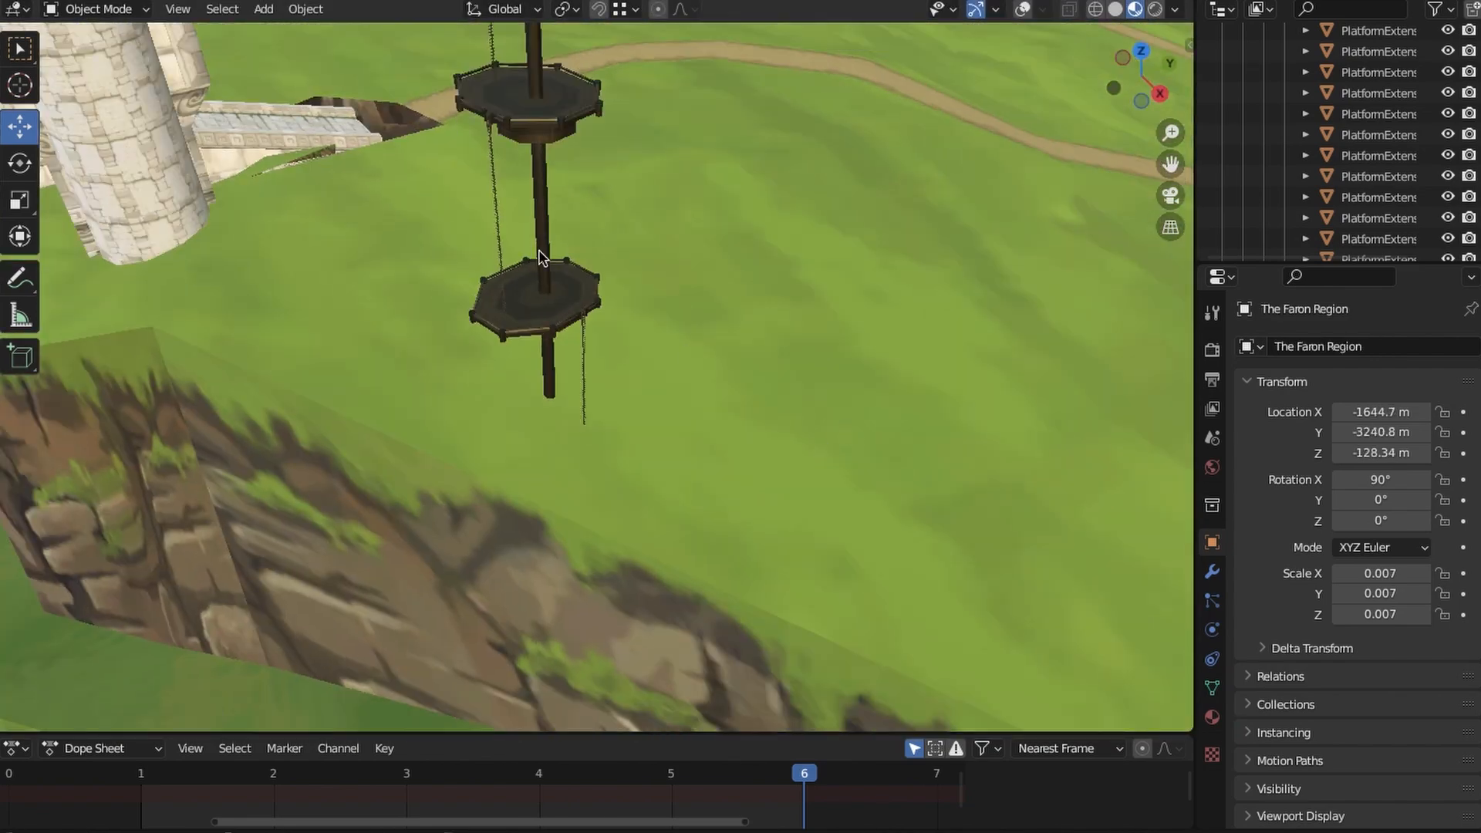
pyautogui.scroll(-6, 540, 251)
pyautogui.moveTo(539, 251); pyautogui.dragTo(678, 311, button='middle')
pyautogui.scroll(-5, 678, 311)
pyautogui.scroll(3, 682, 277)
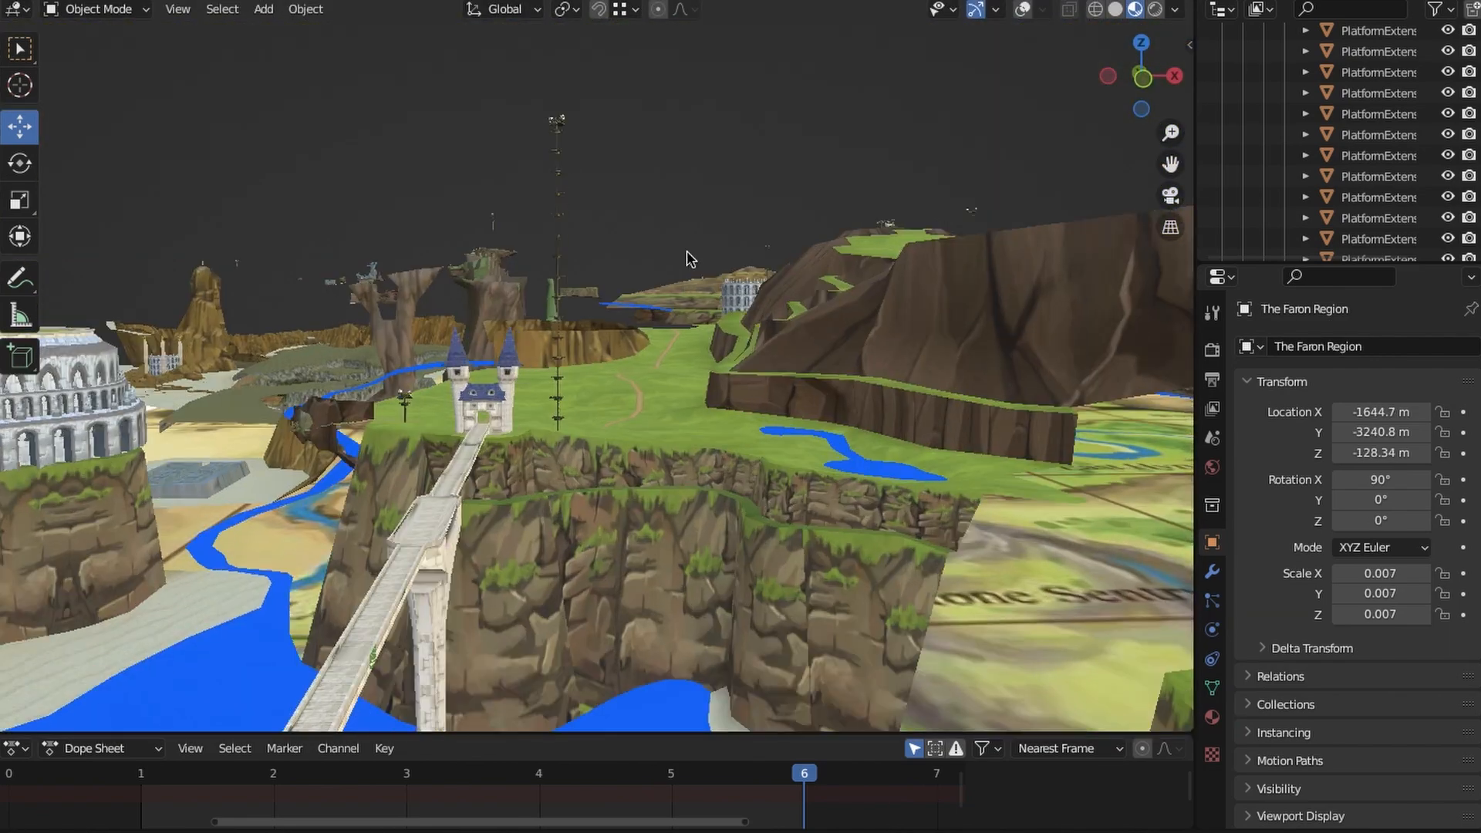
pyautogui.scroll(4, 690, 259)
pyautogui.moveTo(690, 259); pyautogui.dragTo(677, 297, button='middle')
pyautogui.moveTo(695, 421)
pyautogui.mouseDown(button='middle')
pyautogui.moveTo(753, 419)
pyautogui.moveTo(523, 516)
pyautogui.moveTo(756, 353)
pyautogui.moveTo(671, 457)
pyautogui.moveTo(813, 304)
pyautogui.moveTo(686, 398)
pyautogui.mouseUp(button='middle')
pyautogui.scroll(-4, 752, 358)
pyautogui.moveTo(1427, 177); pyautogui.dragTo(1411, 32, button='middle')
pyautogui.scroll(-5, 1393, 181)
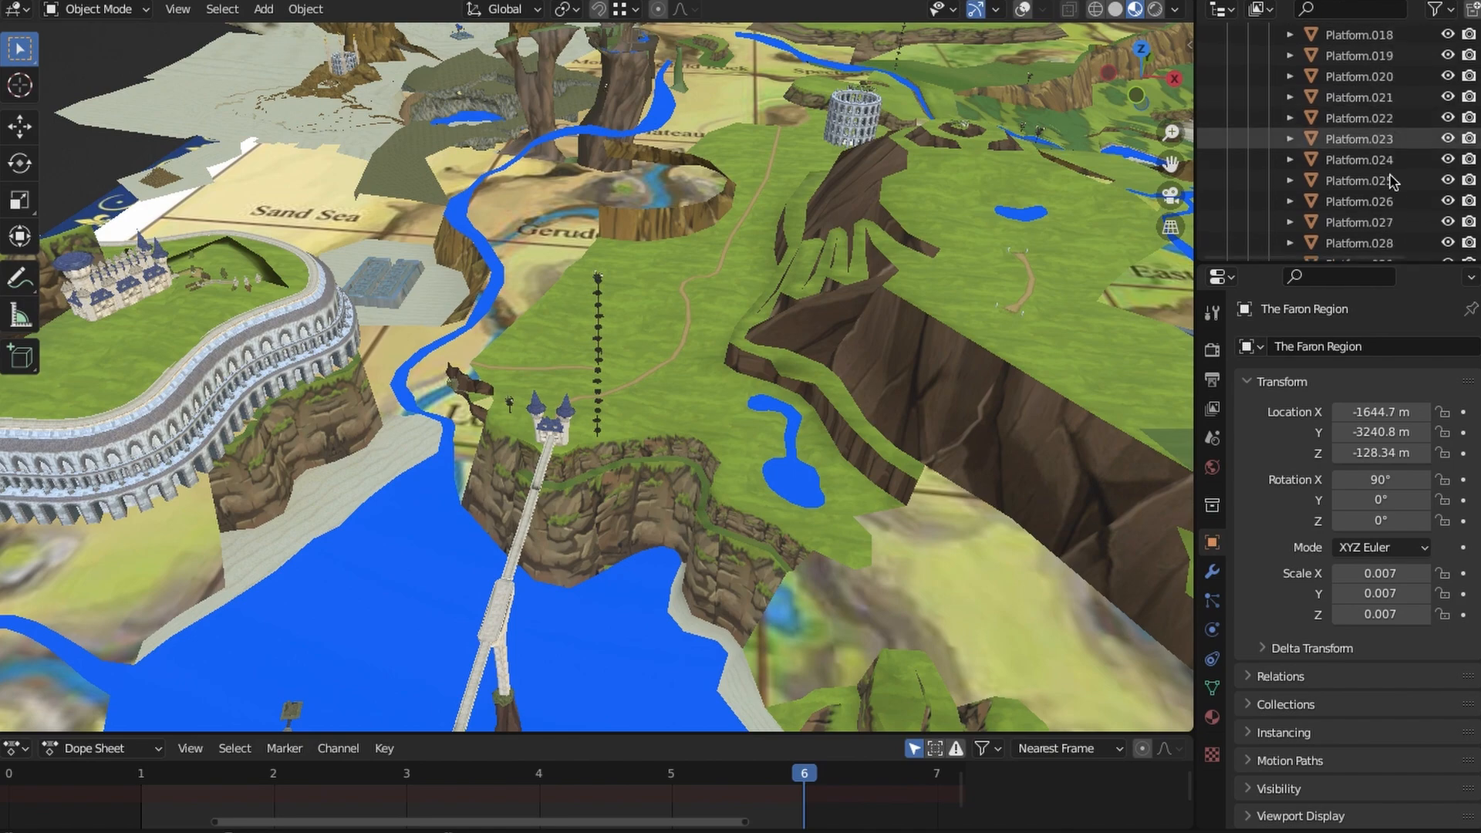
# Select Platform.026, Platform.027 and Platform.029 in turn to locate their watchtowers on the map.
pyautogui.click(1393, 202)
pyautogui.scroll(-5, 700, 441)
pyautogui.keyDown('shift'); pyautogui.moveTo(701, 441); pyautogui.dragTo(540, 432, button='middle'); pyautogui.keyUp('shift')
pyautogui.moveTo(540, 432); pyautogui.dragTo(771, 366, button='middle')
pyautogui.click(1393, 223)
pyautogui.moveTo(1387, 165); pyautogui.dragTo(1388, 131, button='middle')
pyautogui.click(1388, 174)
pyautogui.scroll(-5, 561, 360)
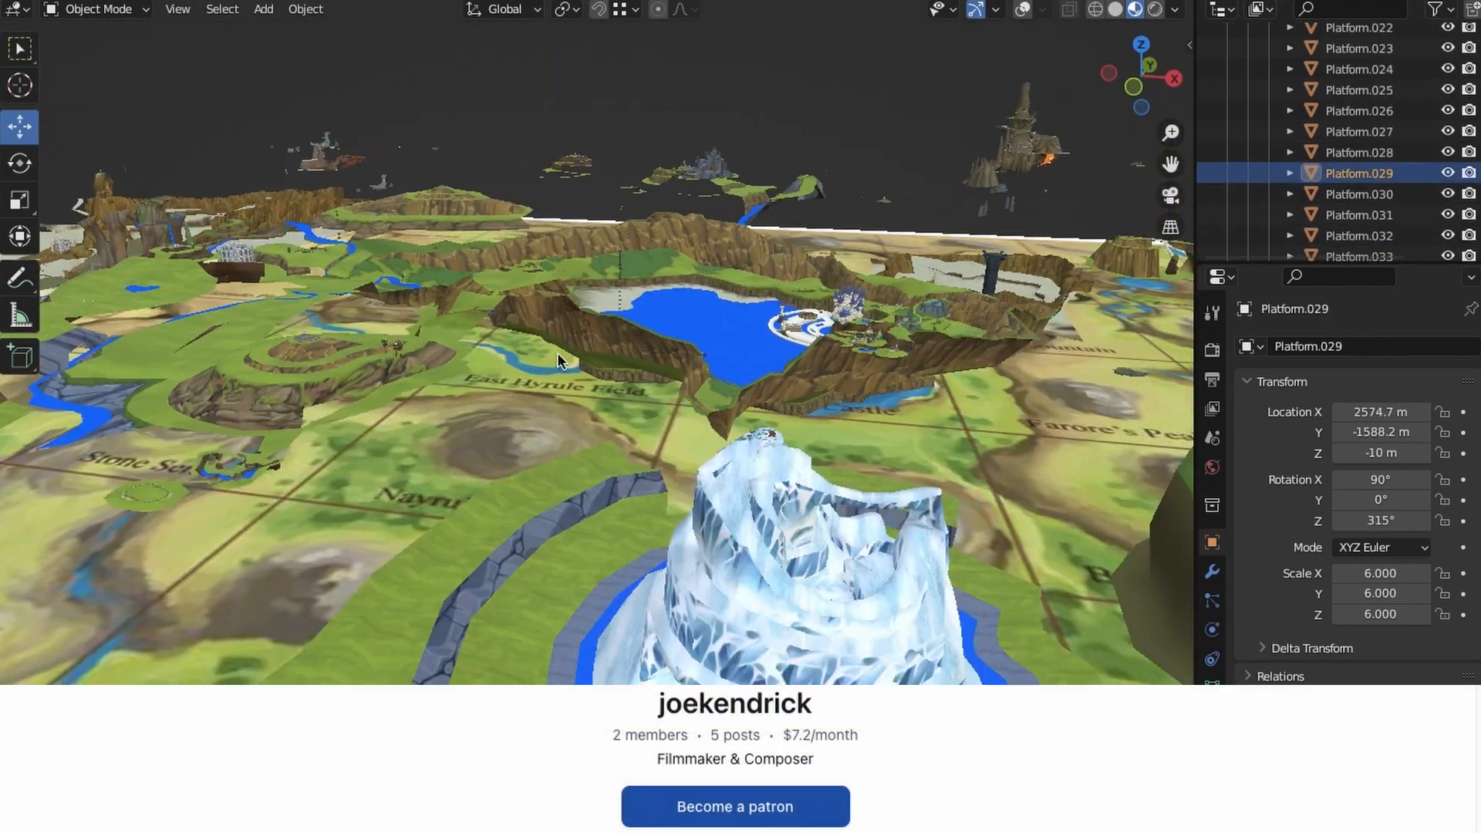
# Select Platform.030 through Platform.033 in turn and locate them on the map, including from the top view.
pyautogui.keyDown('shift'); pyautogui.moveTo(1080, 479); pyautogui.dragTo(494, 470, button='middle'); pyautogui.keyUp('shift')
pyautogui.click(1388, 195)
pyautogui.click(1388, 215)
pyautogui.keyDown('shift'); pyautogui.moveTo(378, 289); pyautogui.dragTo(694, 532, button='middle'); pyautogui.keyUp('shift')
pyautogui.scroll(5, 668, 318)
pyautogui.click(1144, 67)
pyautogui.click(1388, 236)
pyautogui.keyDown('shift'); pyautogui.moveTo(580, 370); pyautogui.dragTo(1073, 267, button='middle'); pyautogui.keyUp('shift')
pyautogui.scroll(-4, 868, 317)
pyautogui.moveTo(1387, 249); pyautogui.dragTo(1387, 126, button='middle')
pyautogui.click(20, 49)
pyautogui.scroll(-5, 597, 347)
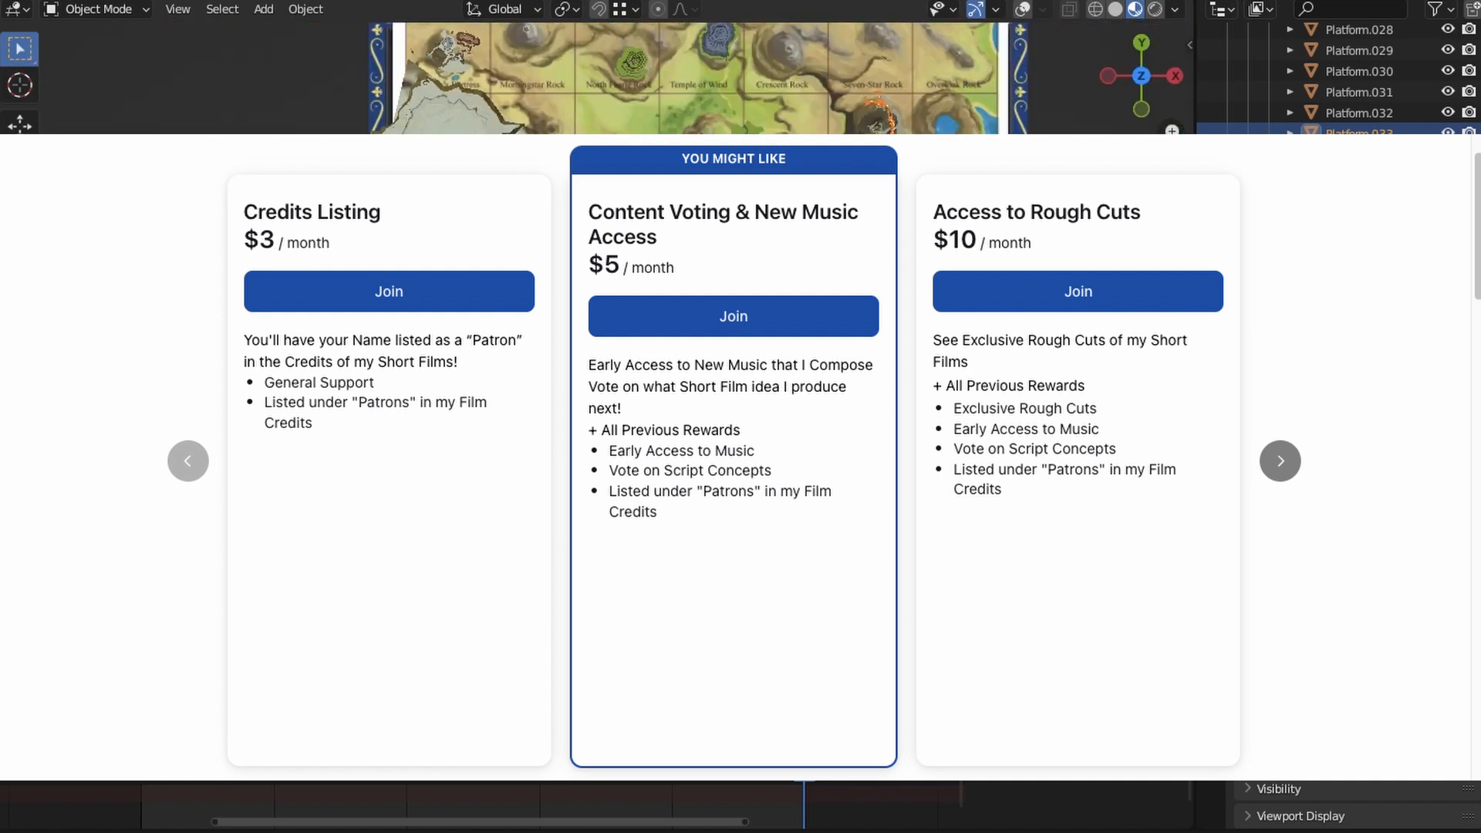
# Collapse the expanded platform hierarchy in the outliner.
pyautogui.keyDown('shift'); pyautogui.moveTo(598, 347); pyautogui.dragTo(559, 408, button='middle'); pyautogui.keyUp('shift')
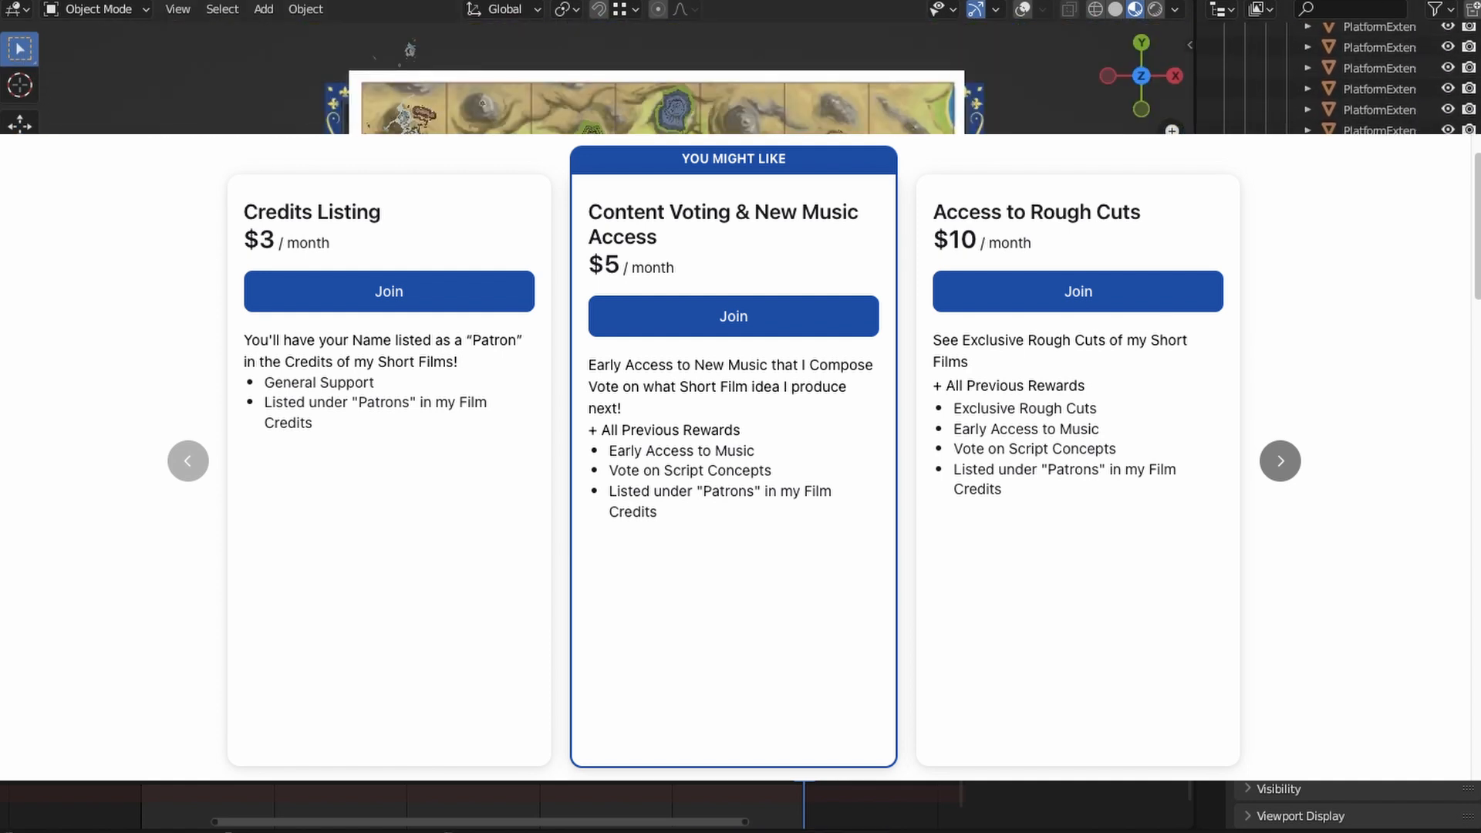
pyautogui.click(1245, 106)
pyautogui.click(1248, 102)
pyautogui.click(1251, 346)
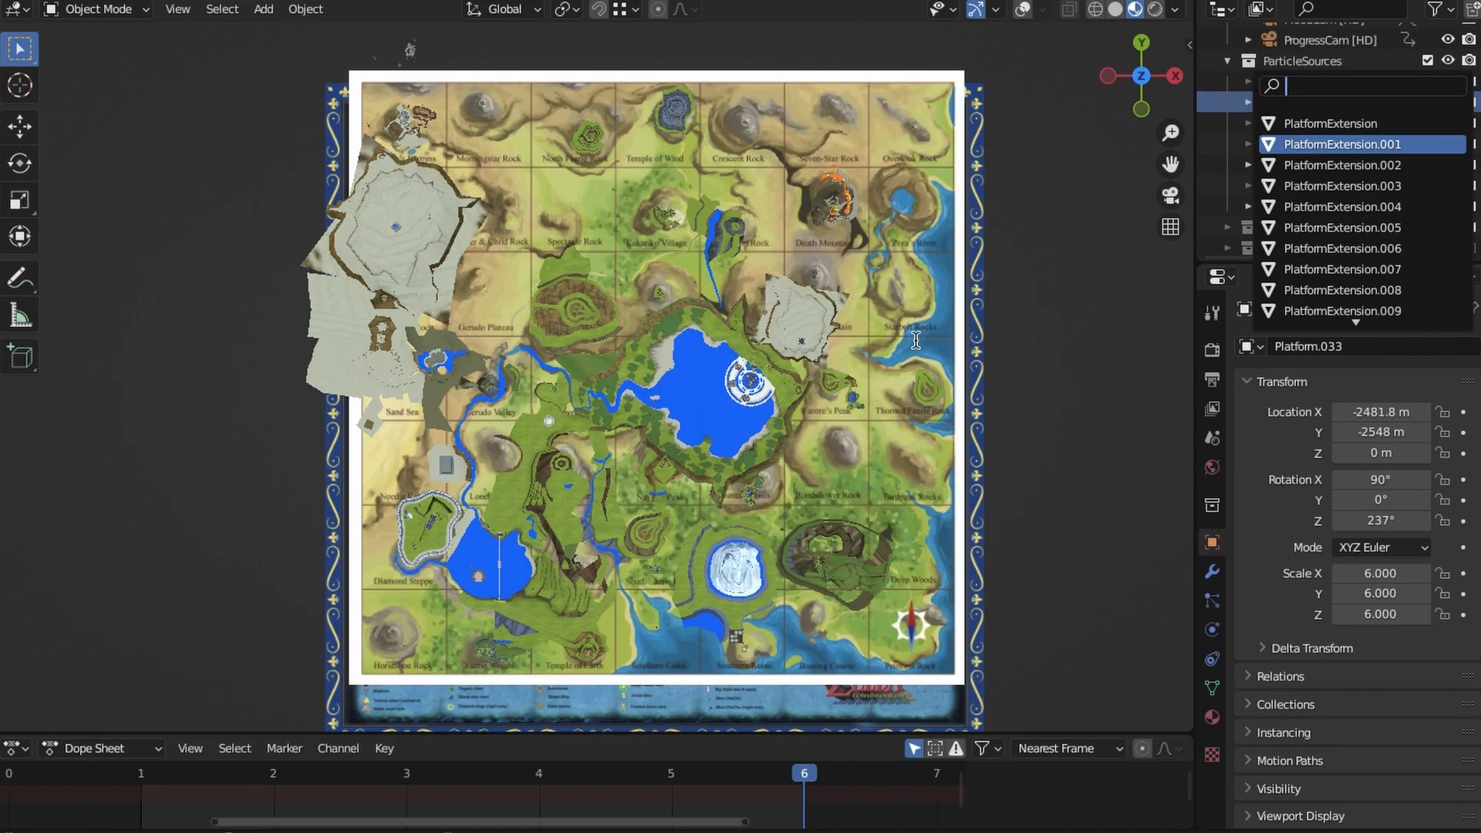
pyautogui.click(750, 195)
# Make the SeaLevel object visible and show the viewport in rendered shading.
pyautogui.moveTo(751, 231); pyautogui.dragTo(802, 101, button='middle')
pyautogui.scroll(5, 802, 100)
pyautogui.moveTo(1372, 51); pyautogui.dragTo(1373, 253, button='middle')
pyautogui.scroll(3, 1455, 139)
pyautogui.click(1448, 97)
# Examine the watchtowers from above and below the sea surface.
pyautogui.moveTo(919, 137); pyautogui.dragTo(769, 297, button='middle')
pyautogui.scroll(-3, 742, 322)
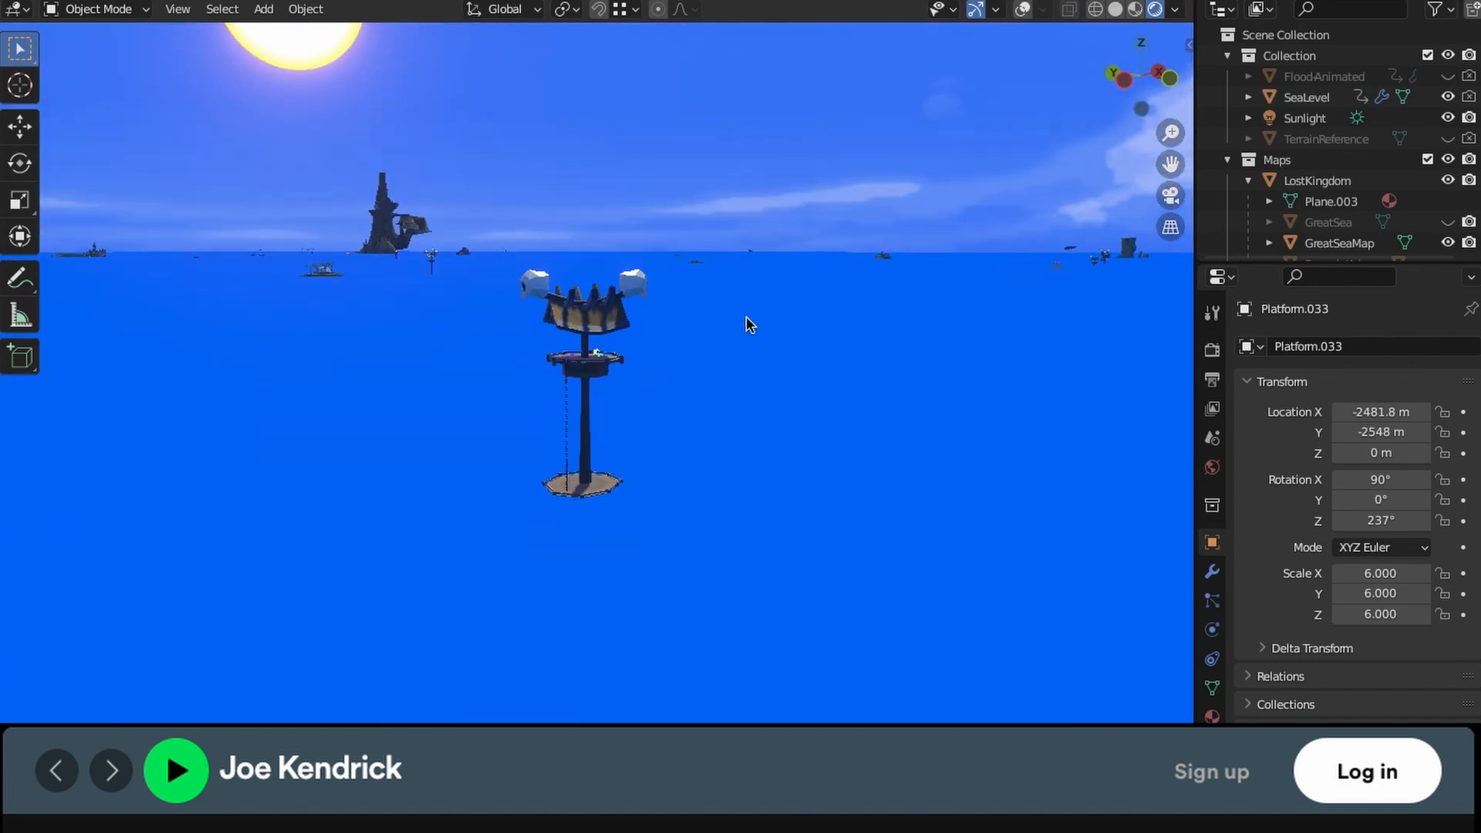
pyautogui.scroll(-4, 750, 339)
pyautogui.keyDown('shift'); pyautogui.moveTo(752, 344); pyautogui.dragTo(836, 326, button='middle'); pyautogui.keyUp('shift')
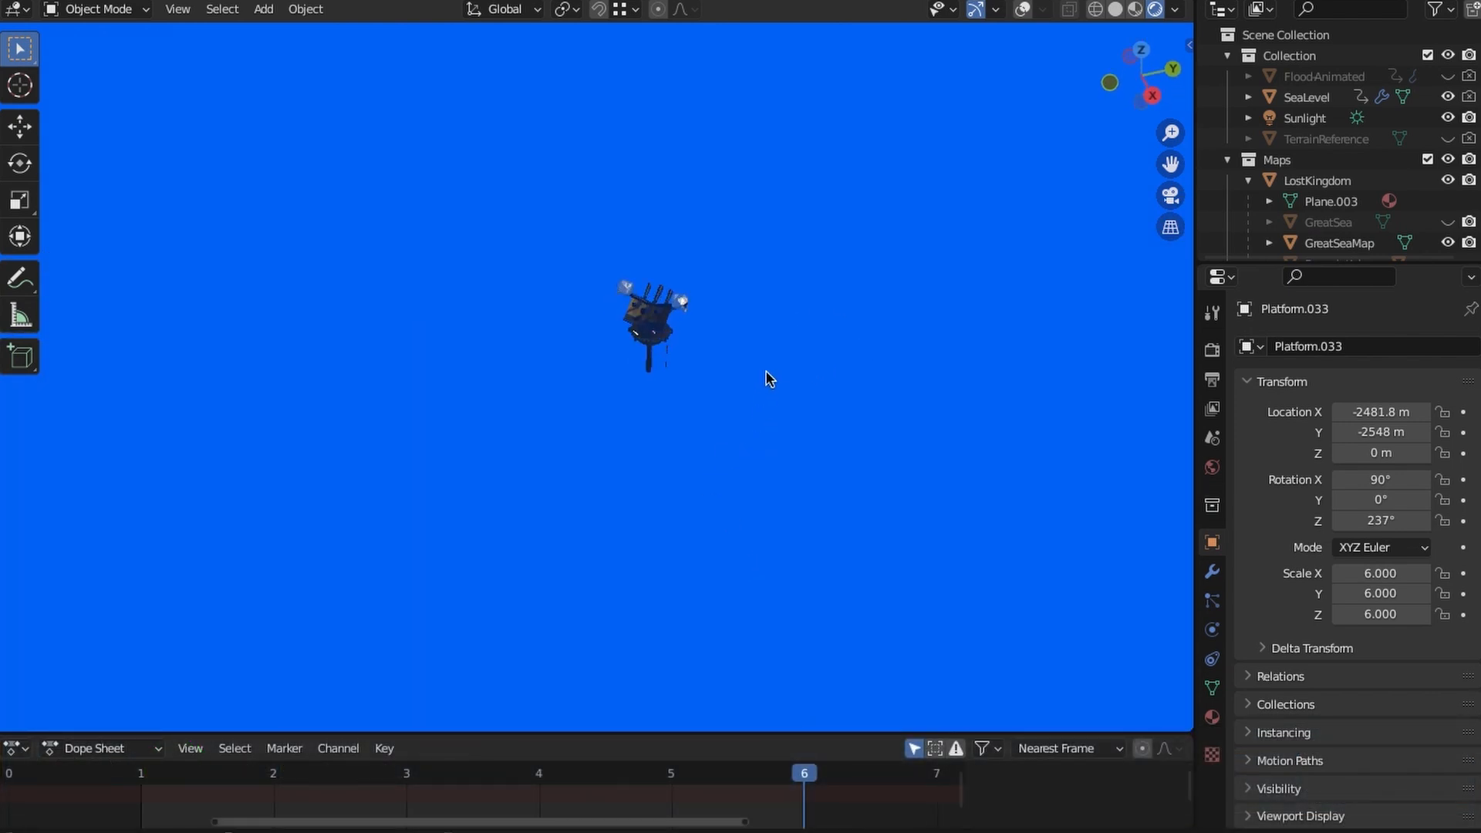
pyautogui.moveTo(769, 378); pyautogui.dragTo(701, 440, button='middle')
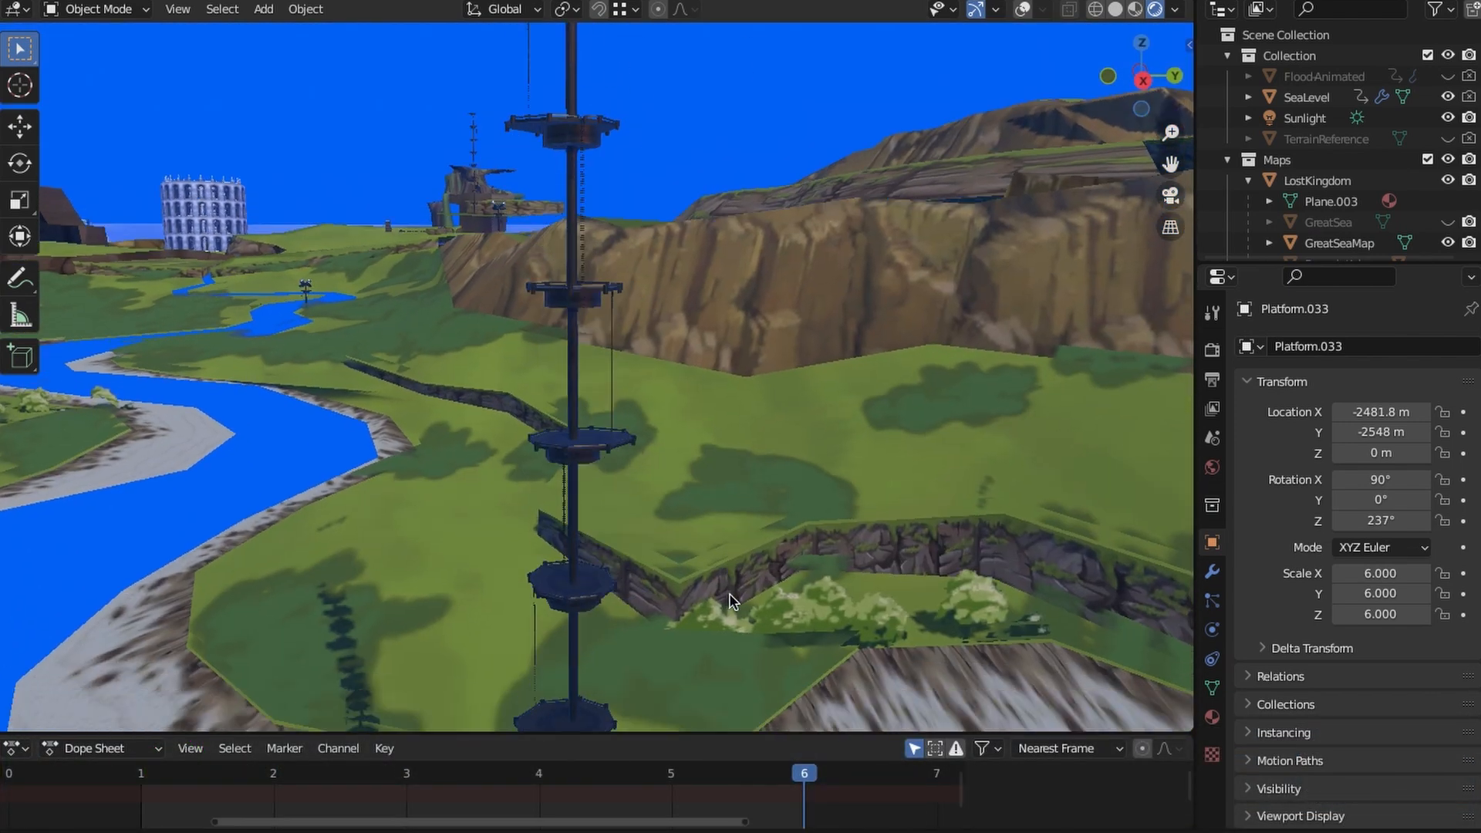
pyautogui.moveTo(733, 602); pyautogui.dragTo(725, 401, button='middle')
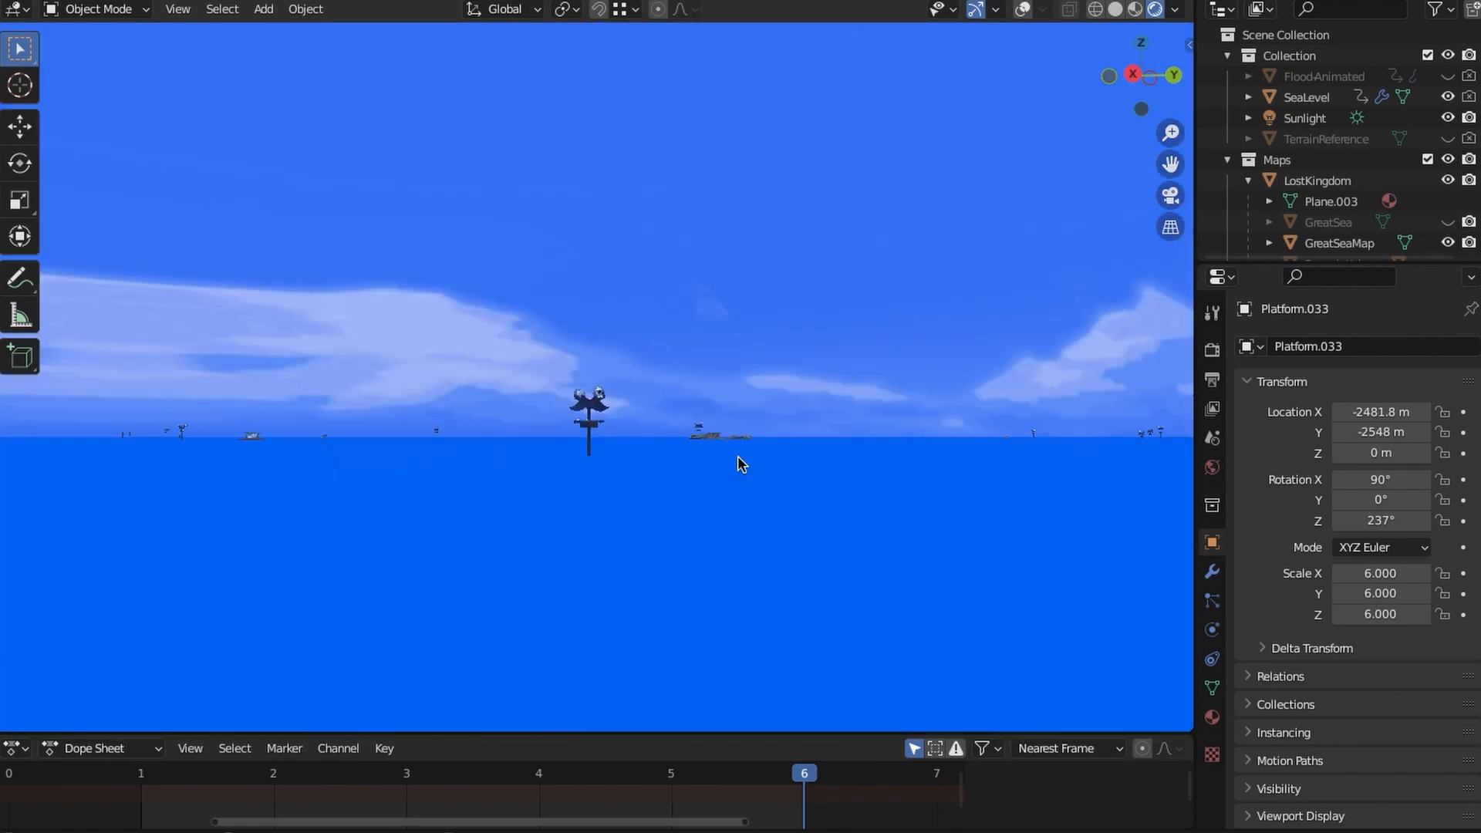
pyautogui.moveTo(723, 532); pyautogui.dragTo(748, 499, button='middle')
# Hide the SeaLevel object and view the towers and the full map without the water.
pyautogui.click(1448, 98)
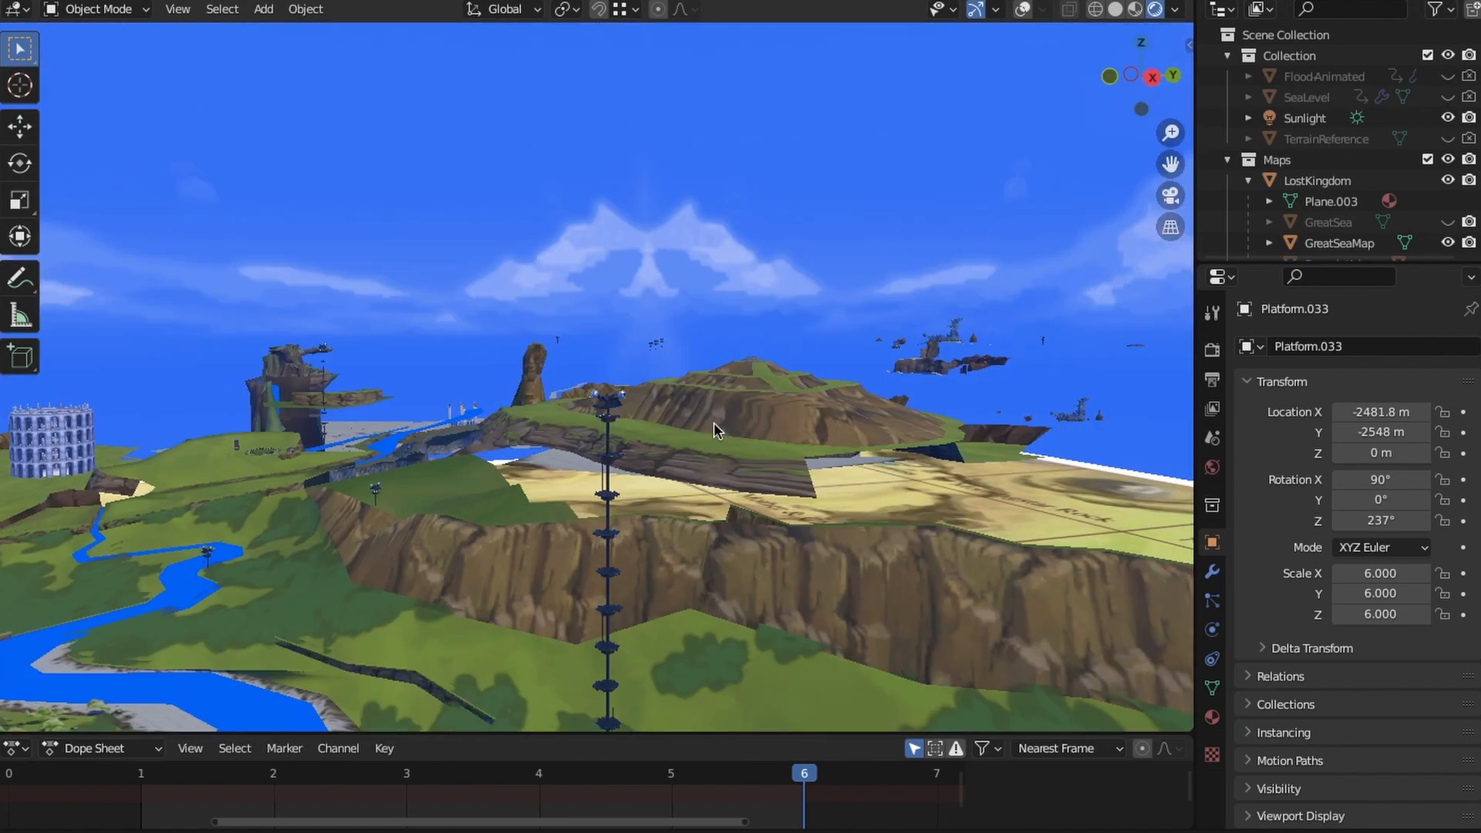
pyautogui.moveTo(714, 423); pyautogui.dragTo(692, 464, button='middle')
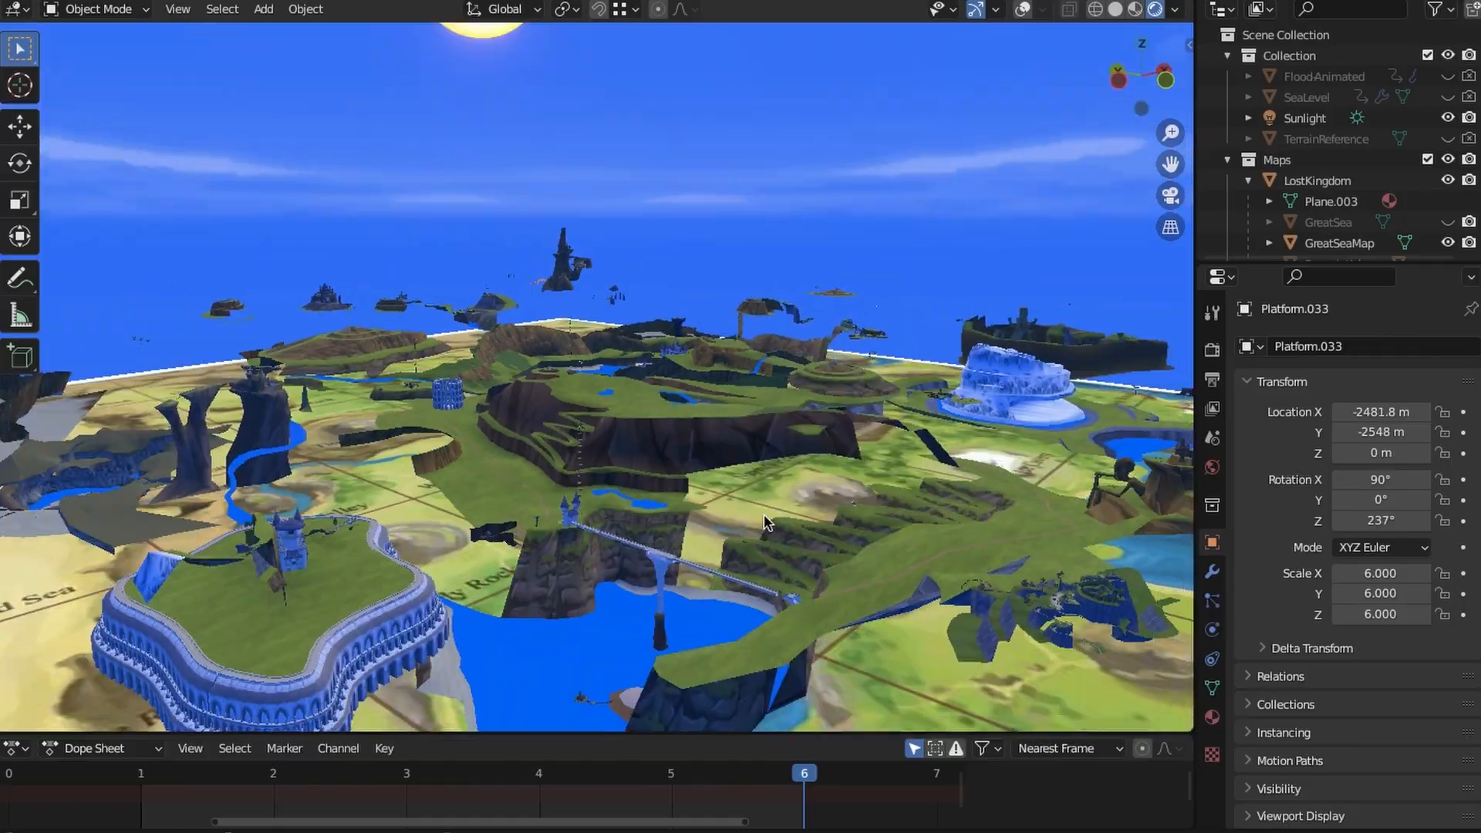